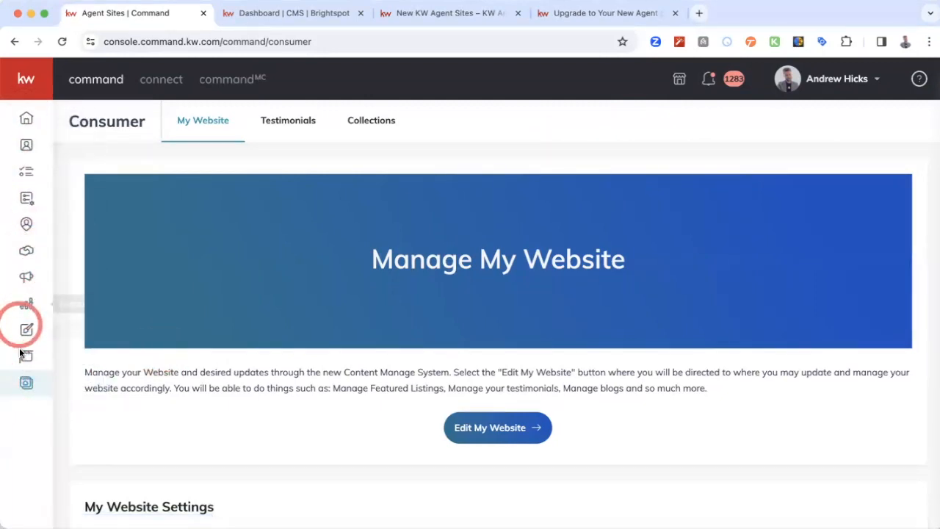
click(27, 79)
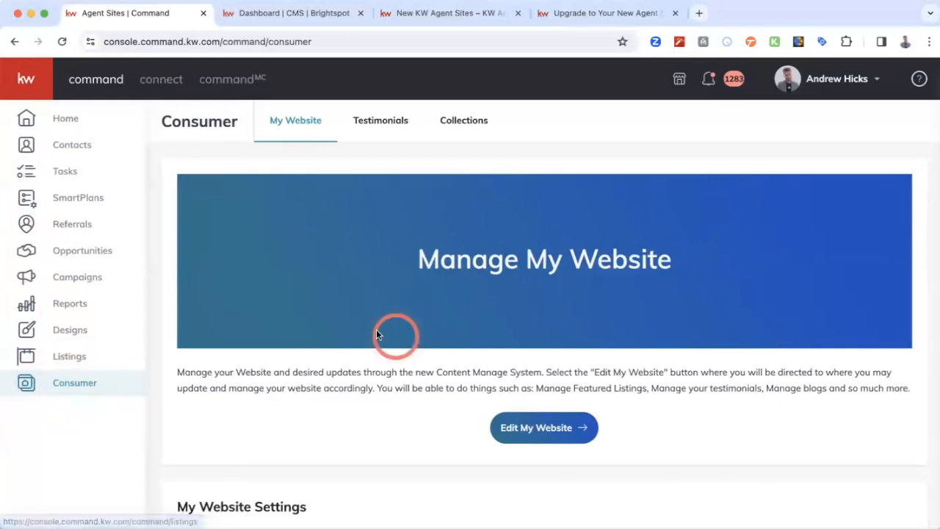
click(36, 79)
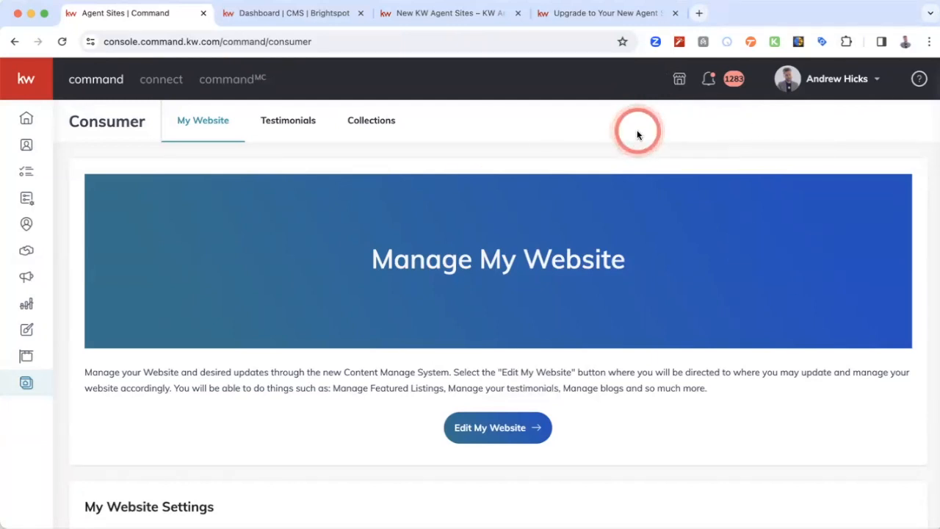
- Read the Access and Before You Begin sections of the Upgrade to Your New Agent Site article, covering legacy site and landing pages
click(606, 17)
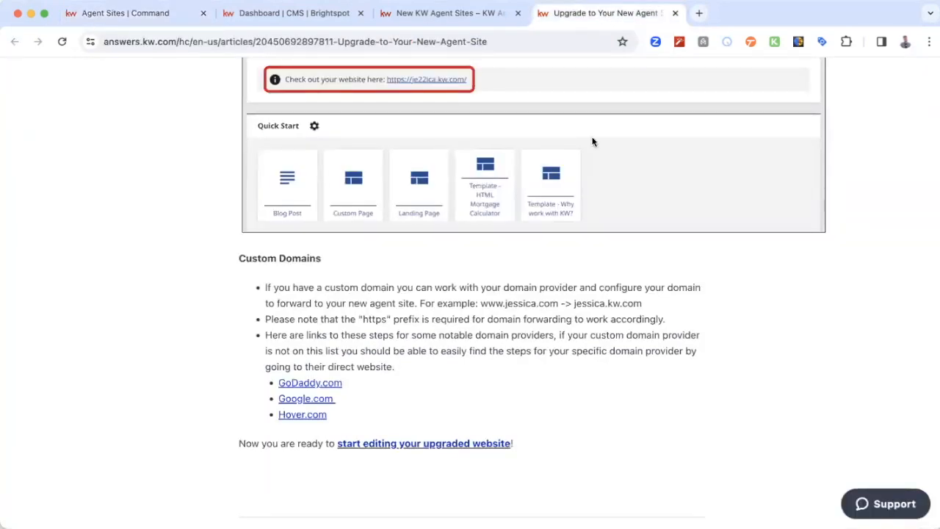
scroll(738, 341, up, 20)
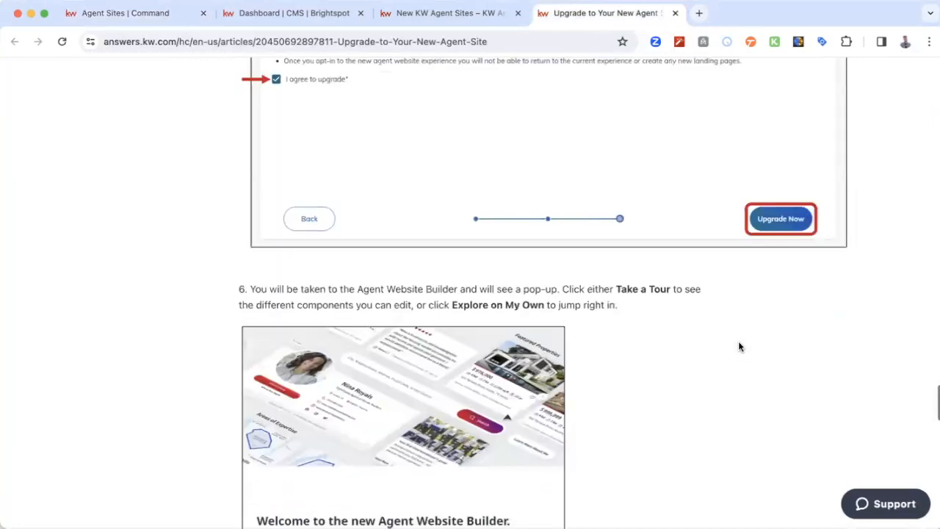
scroll(739, 346, up, 10)
scroll(740, 347, down, 3)
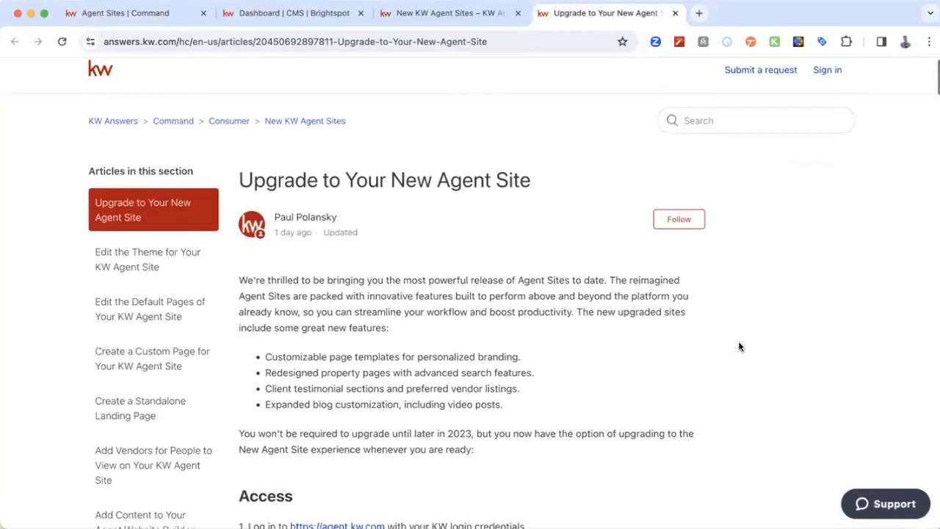
scroll(739, 346, down, 5)
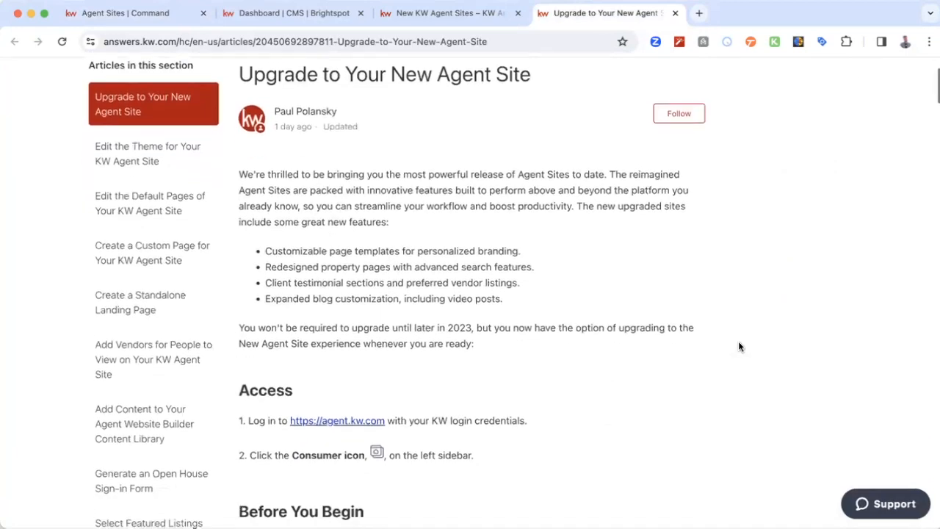
scroll(739, 346, down, 10)
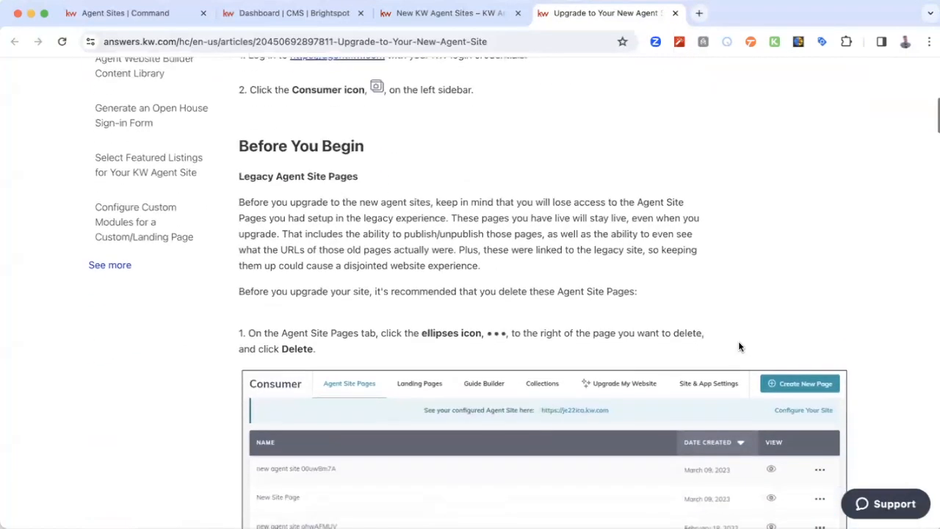
scroll(739, 347, down, 6)
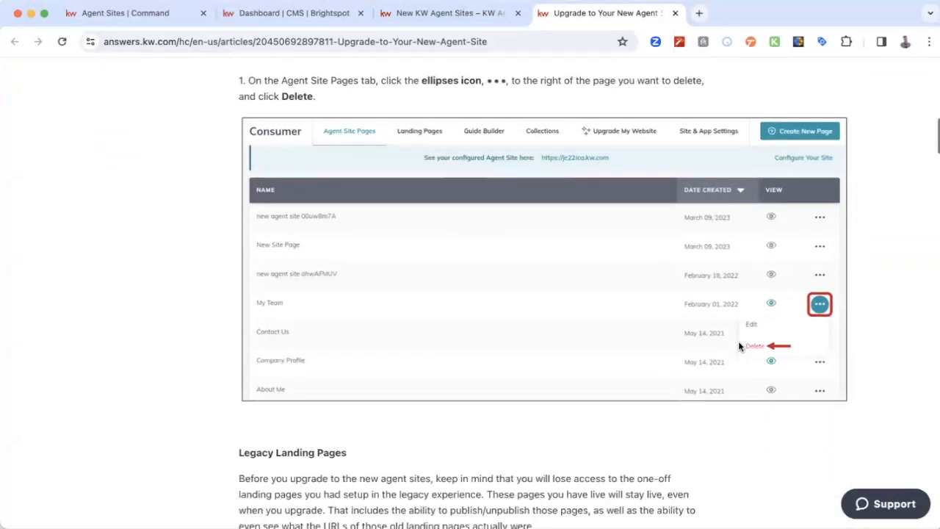
scroll(739, 346, down, 9)
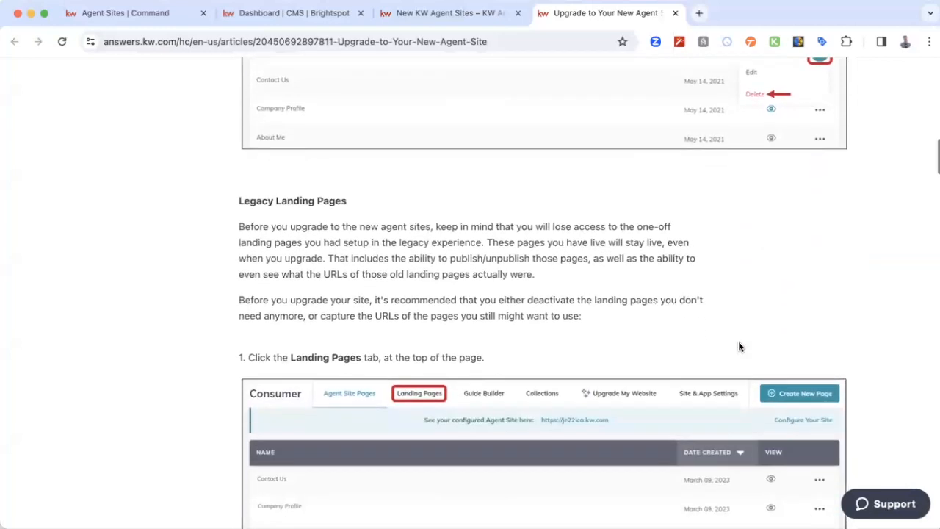
scroll(739, 347, down, 16)
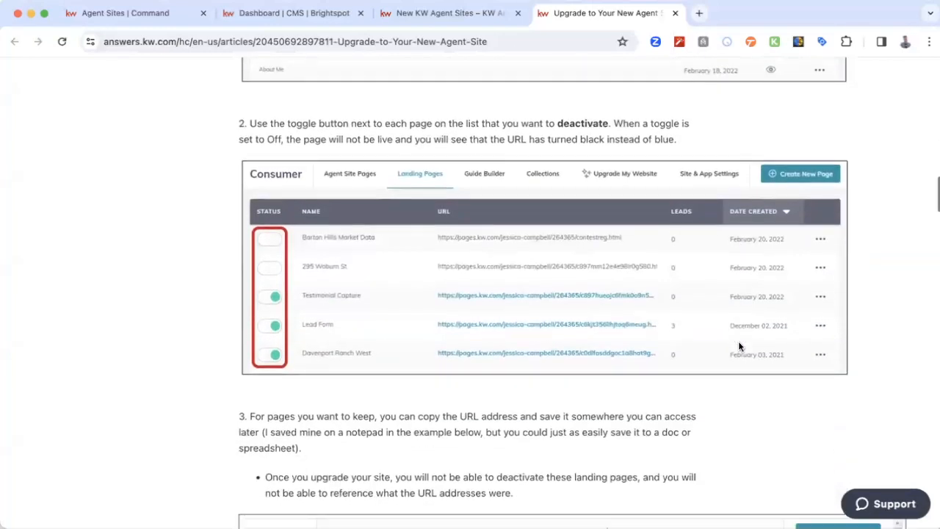
- Read the Upgrade Your Site instructions in the article, from Upgrade My Website through claiming and confirming the subdomain
scroll(739, 347, down, 11)
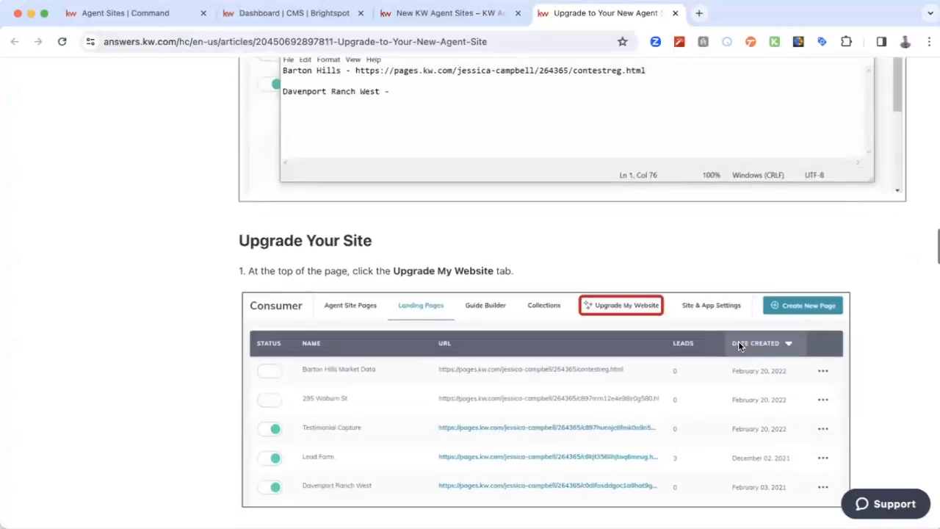
scroll(705, 294, up, 2)
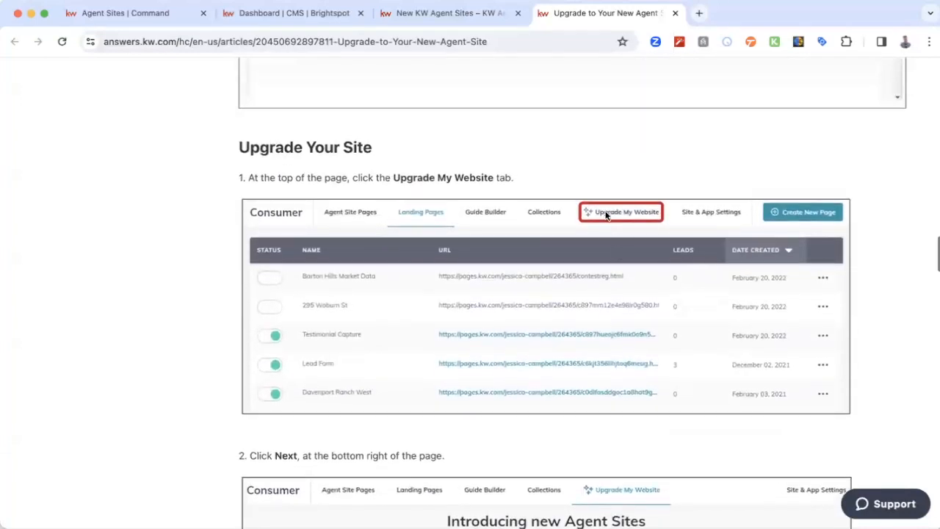
scroll(203, 370, down, 9)
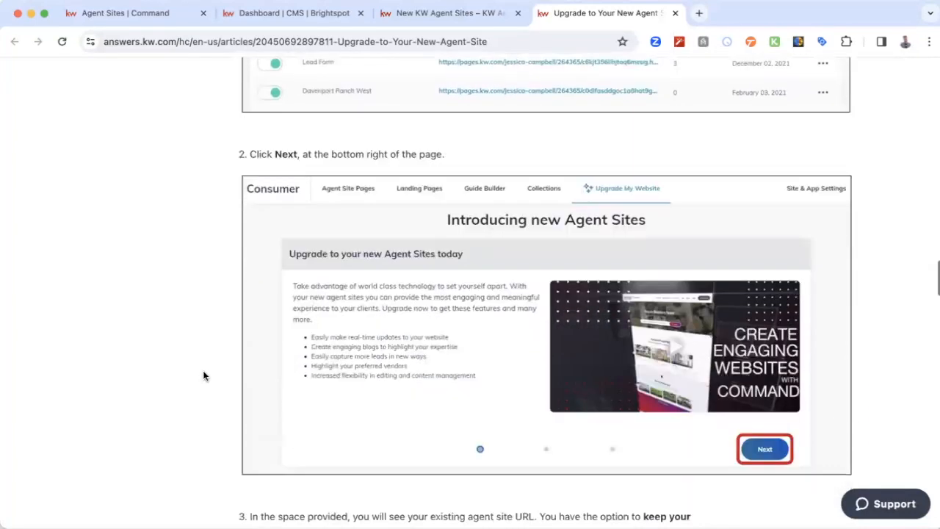
scroll(175, 400, down, 8)
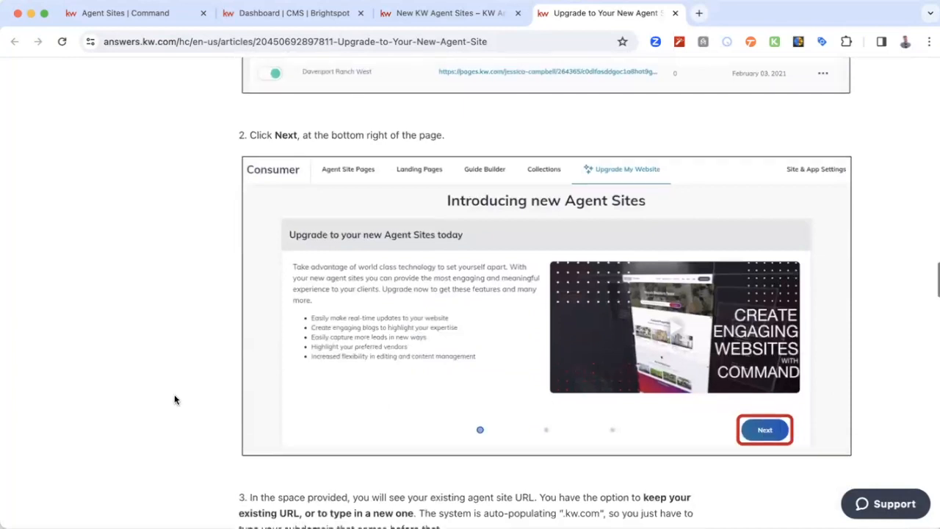
scroll(175, 400, down, 4)
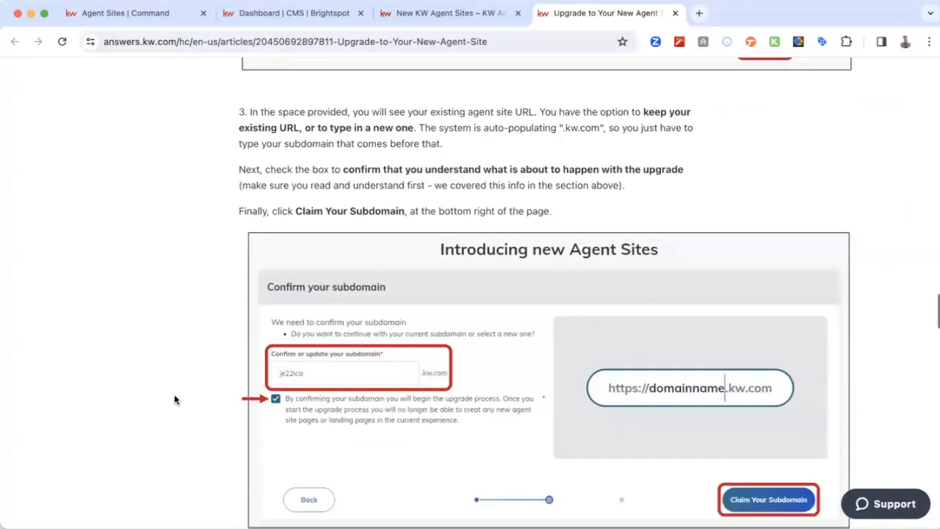
scroll(174, 399, down, 2)
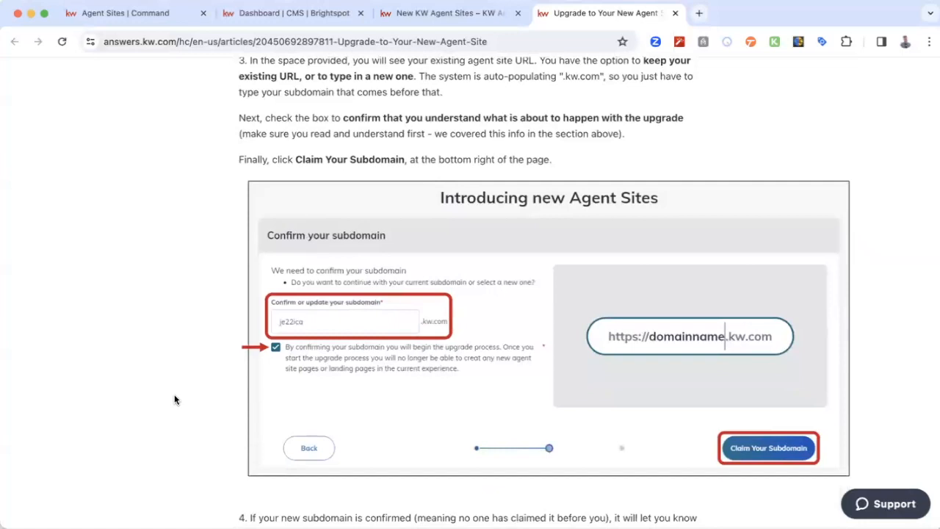
scroll(175, 399, down, 11)
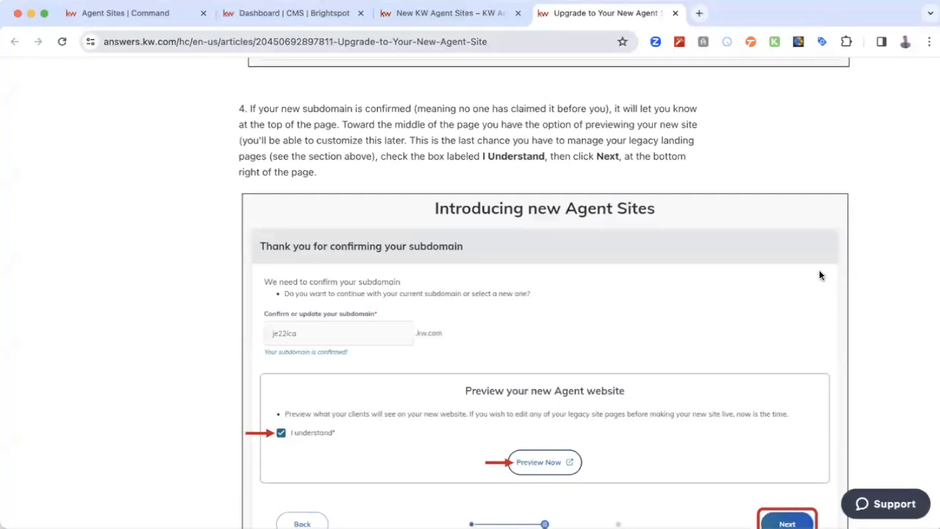
- Glance at the Brightspot CMS dashboard, return to KW Command, and open the Marketing Profile under the account's Connect Settings
click(272, 14)
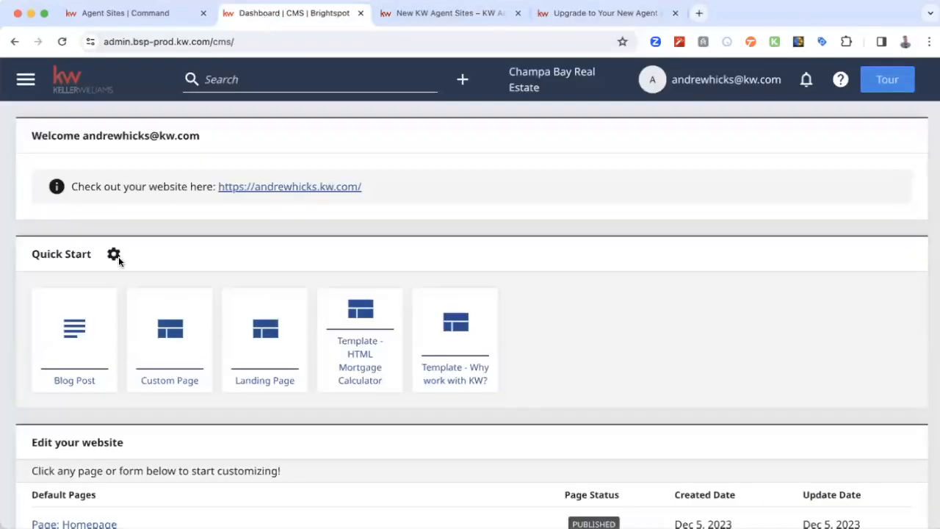
click(124, 13)
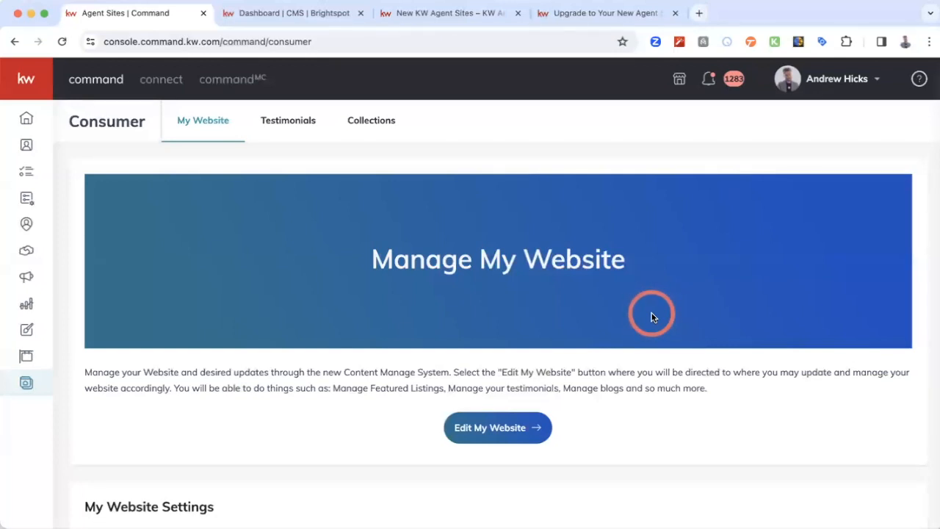
click(826, 81)
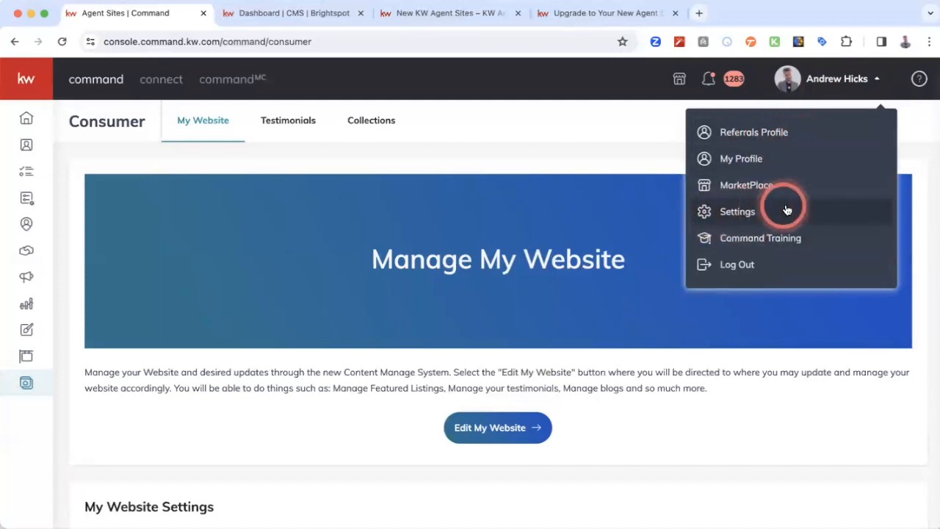
click(753, 213)
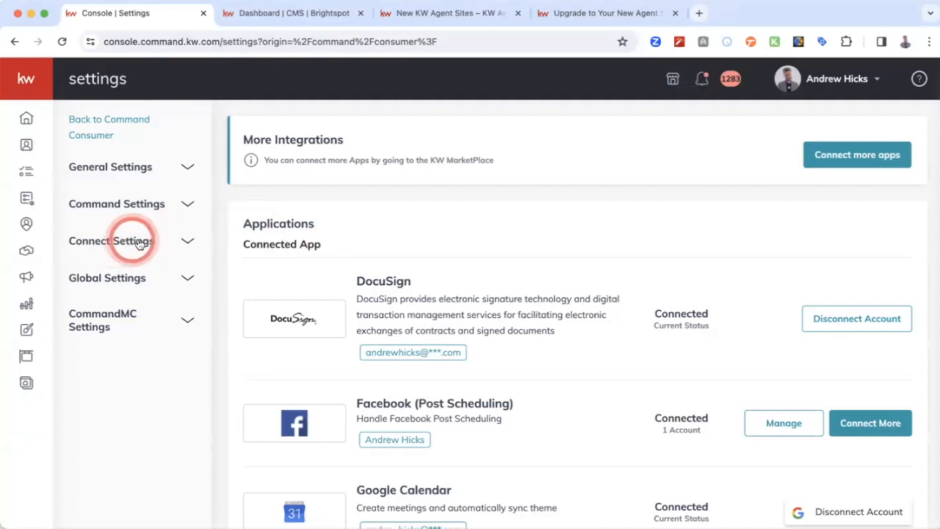
click(138, 243)
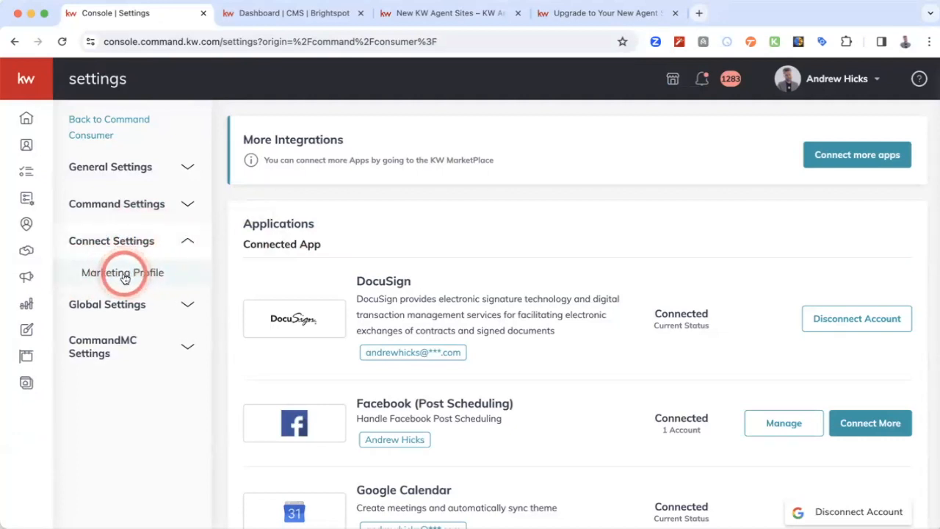
click(123, 274)
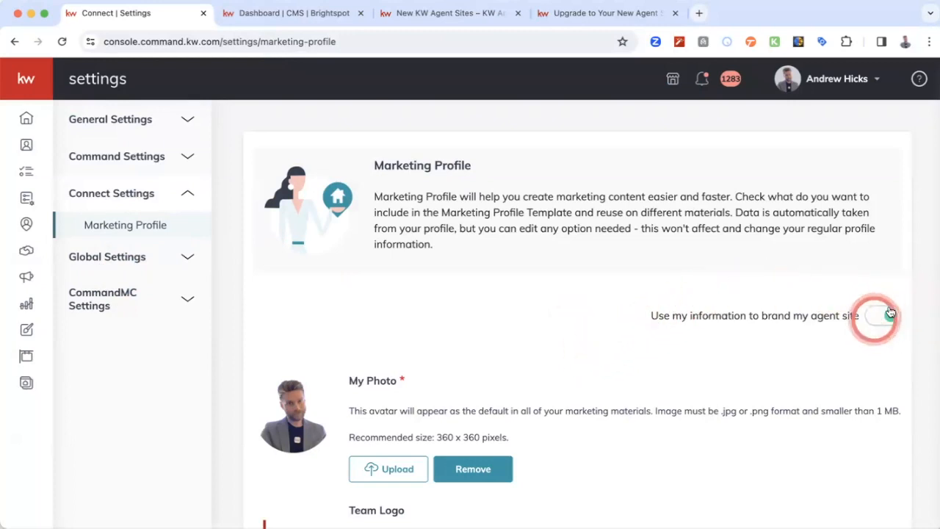
- Review the whole Marketing Profile form, from photo, logo and personal details through brokerage, compliance, social links and Google Analytics ID
scroll(556, 362, down, 3)
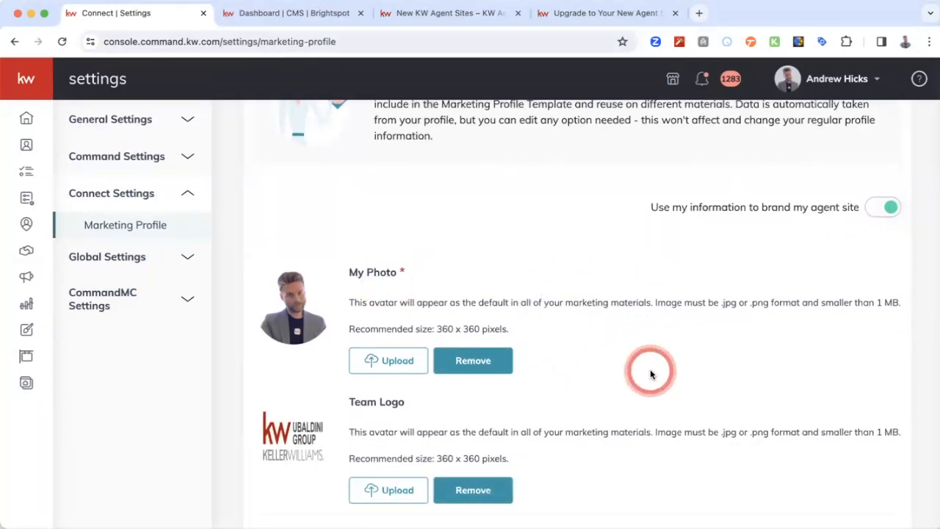
scroll(650, 368, down, 5)
scroll(637, 317, down, 7)
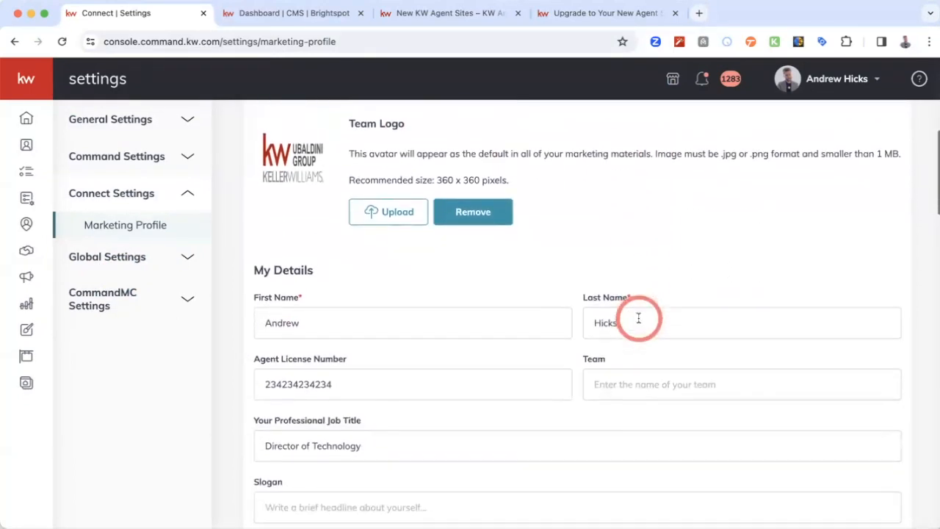
scroll(639, 318, down, 7)
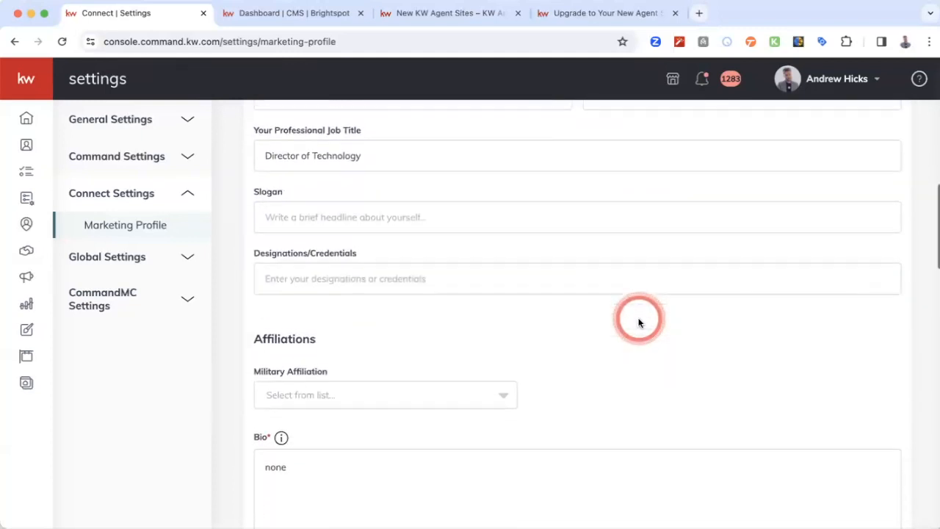
scroll(638, 322, up, 5)
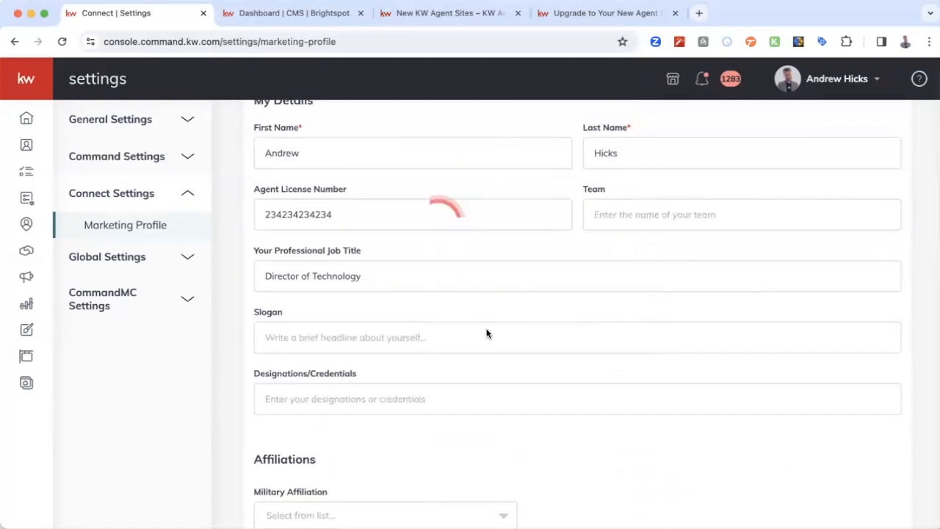
scroll(541, 370, down, 3)
scroll(544, 371, down, 2)
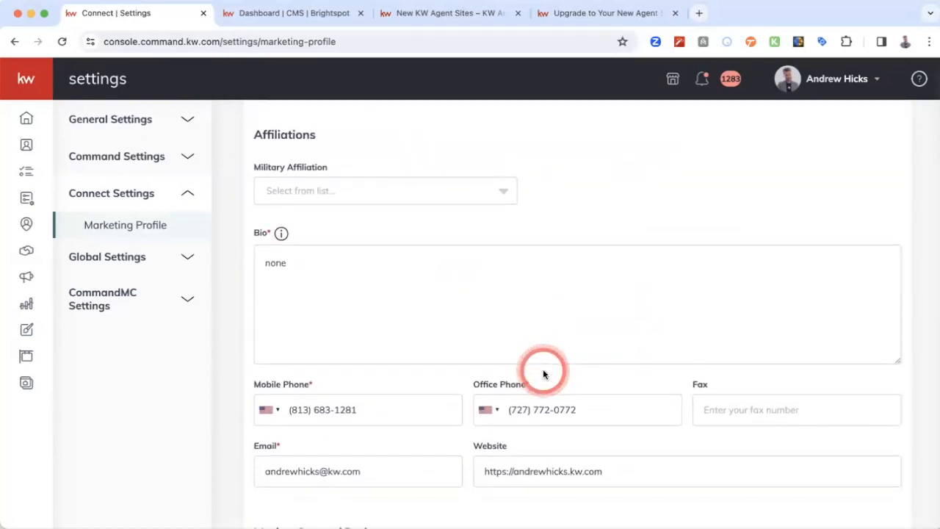
scroll(544, 375, down, 5)
scroll(565, 323, down, 10)
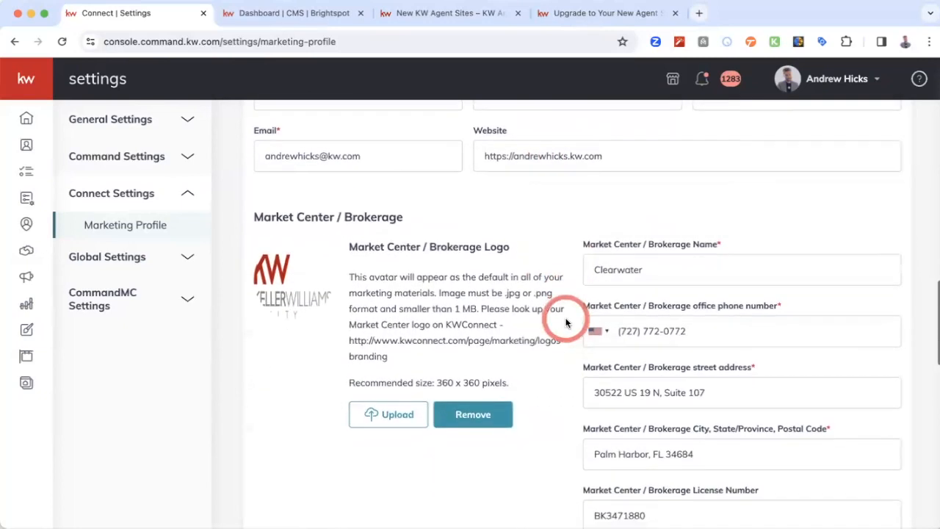
scroll(565, 321, down, 11)
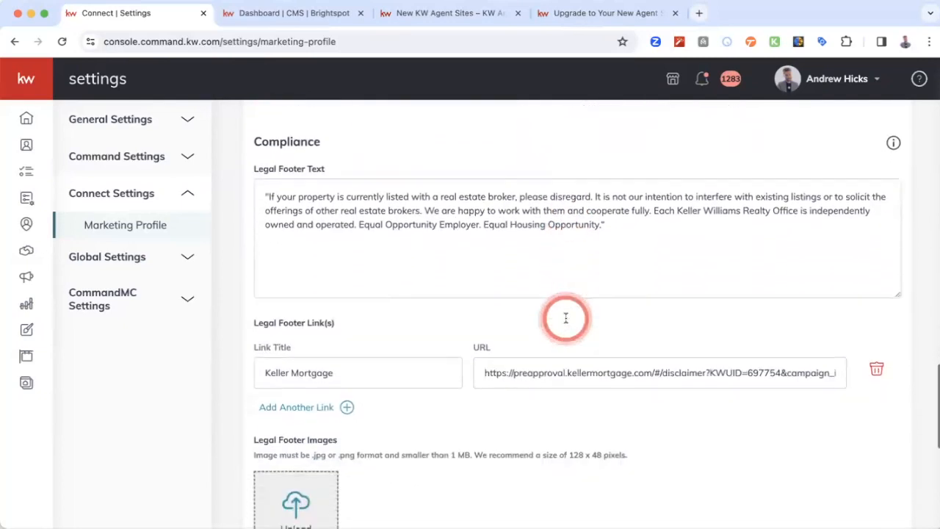
scroll(566, 321, down, 3)
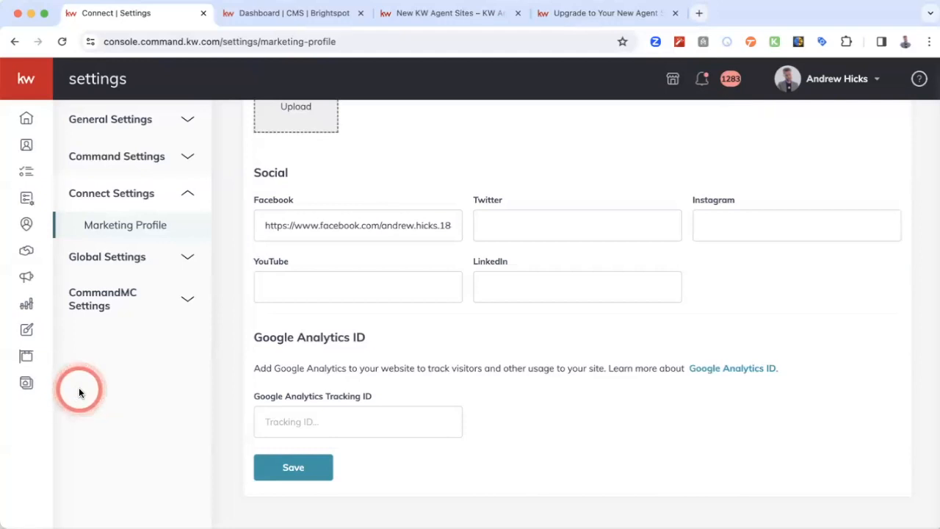
- Open the My Website page of the Consumer section and look over its website settings
click(28, 384)
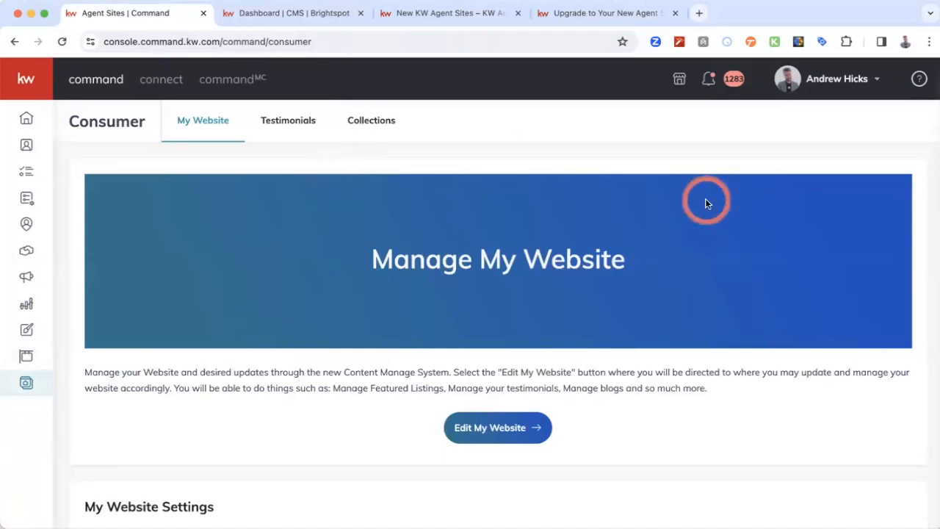
scroll(754, 168, down, 3)
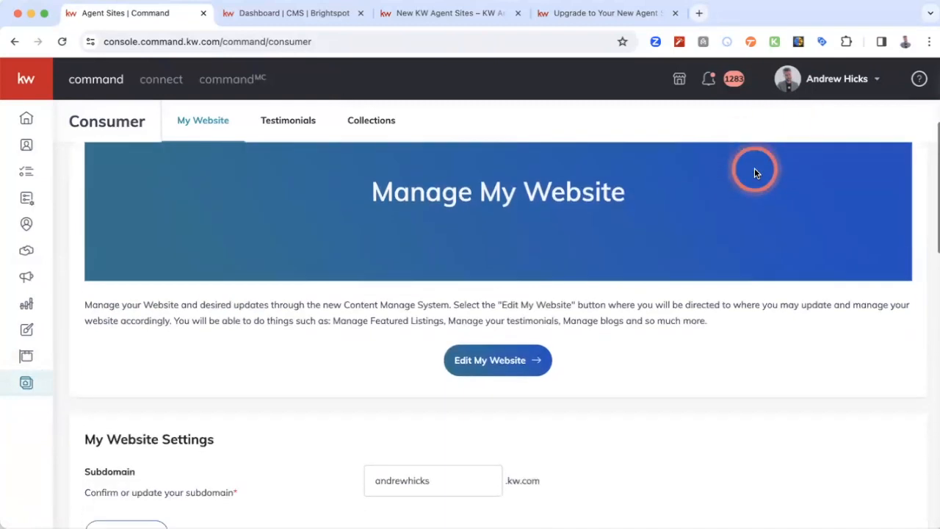
scroll(755, 169, up, 3)
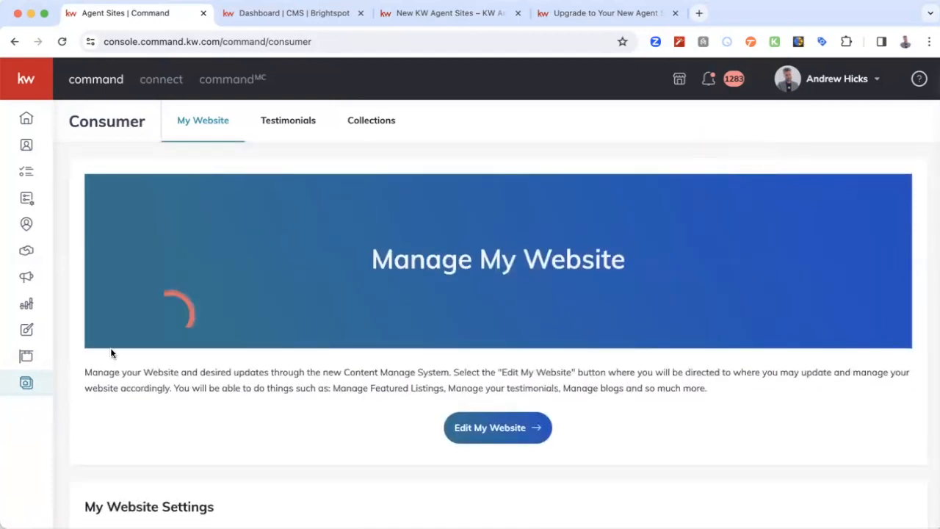
click(25, 383)
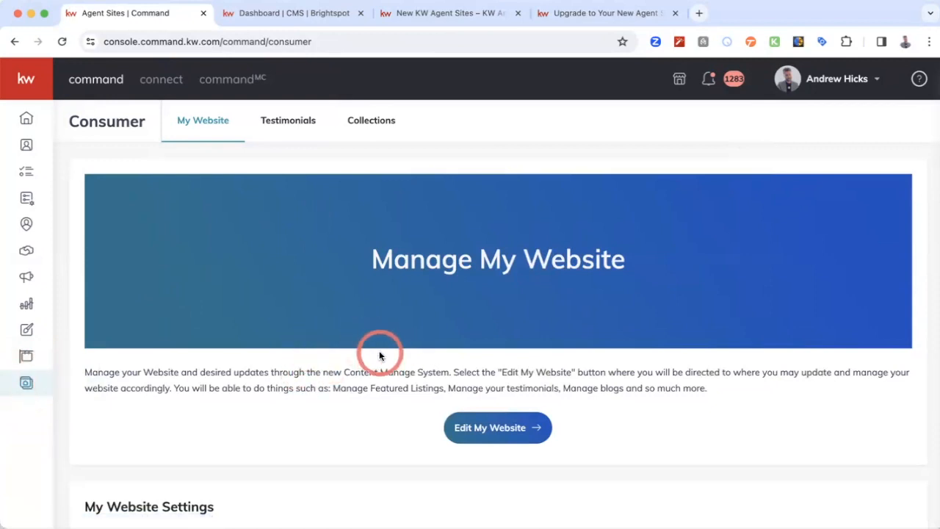
- Review the My Website settings, covering subdomain, App URL, team referral links, display preferences and the Forced Registration property limits
scroll(385, 435, down, 1)
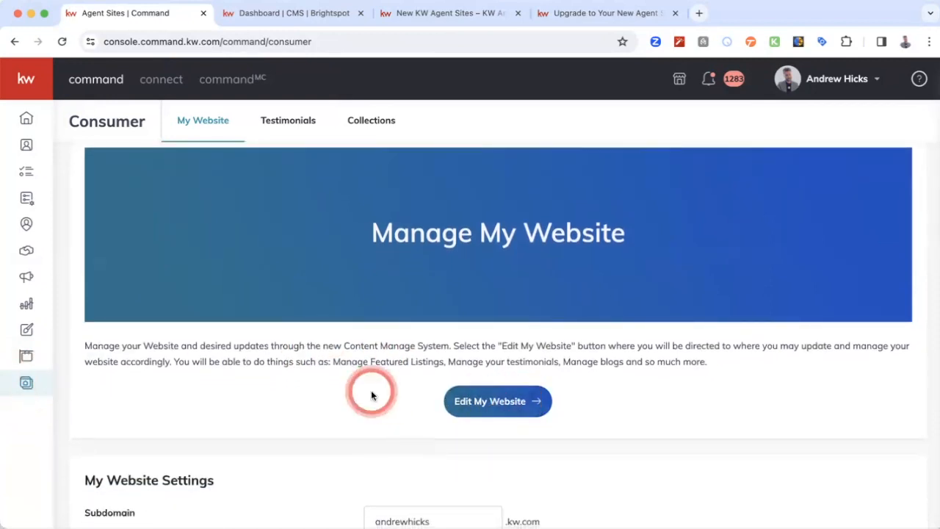
scroll(371, 395, down, 5)
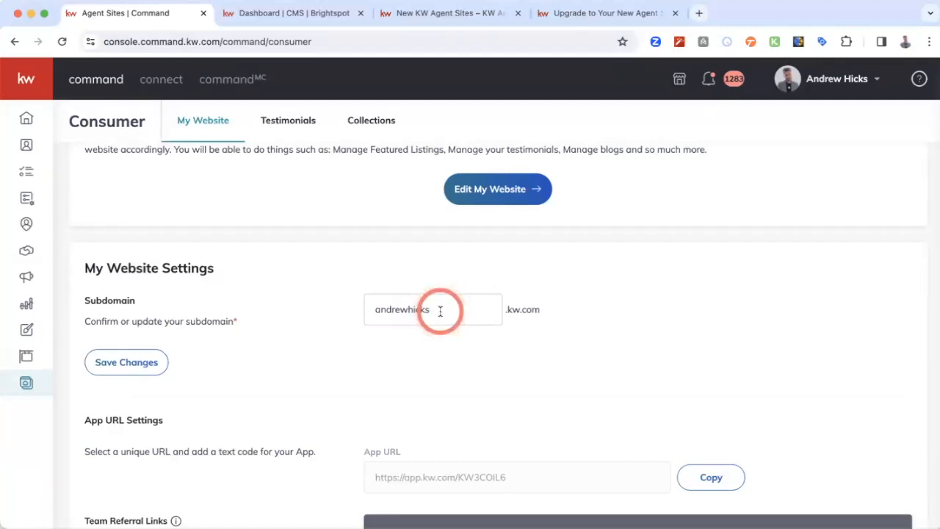
scroll(275, 343, down, 4)
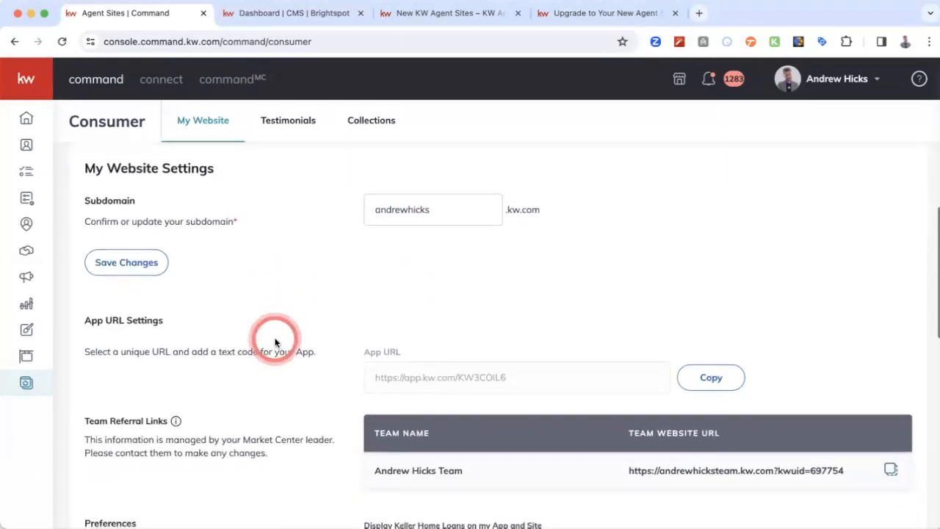
scroll(276, 343, down, 3)
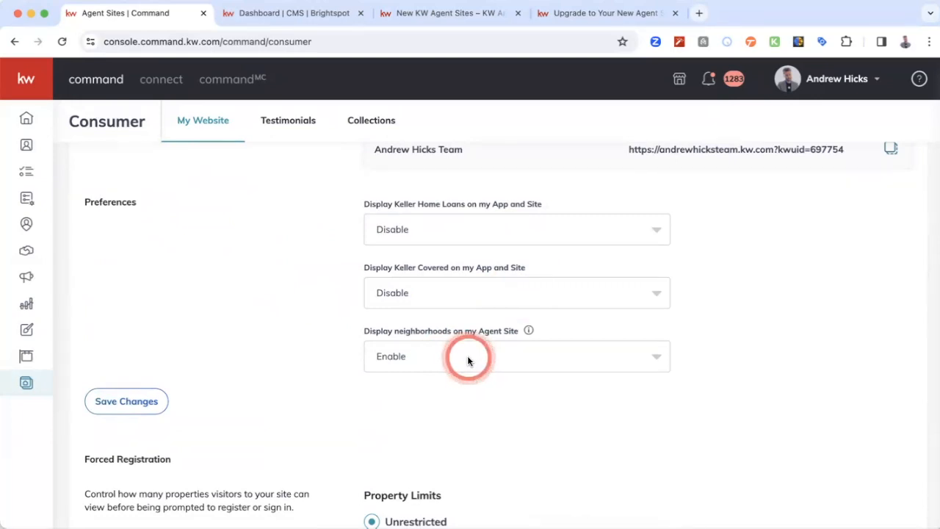
scroll(311, 342, down, 1)
scroll(311, 342, down, 5)
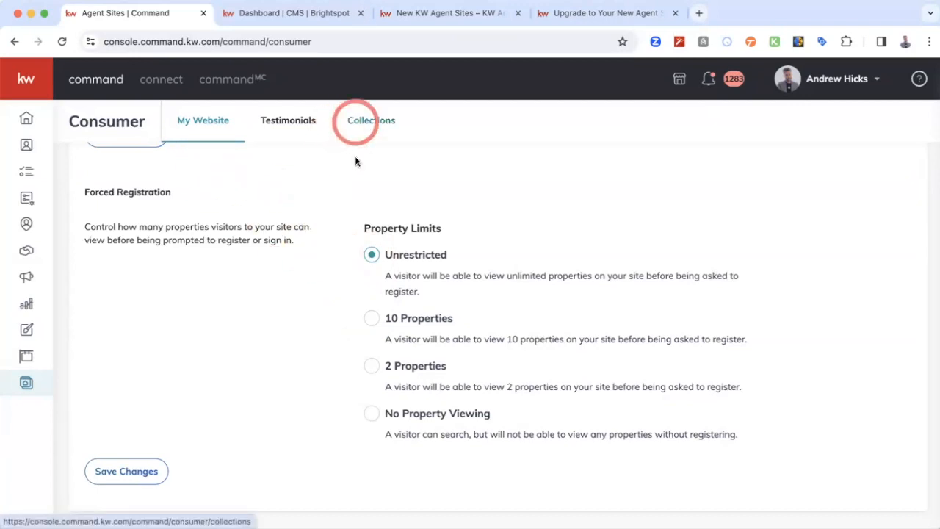
scroll(355, 156, up, 10)
scroll(355, 156, up, 2)
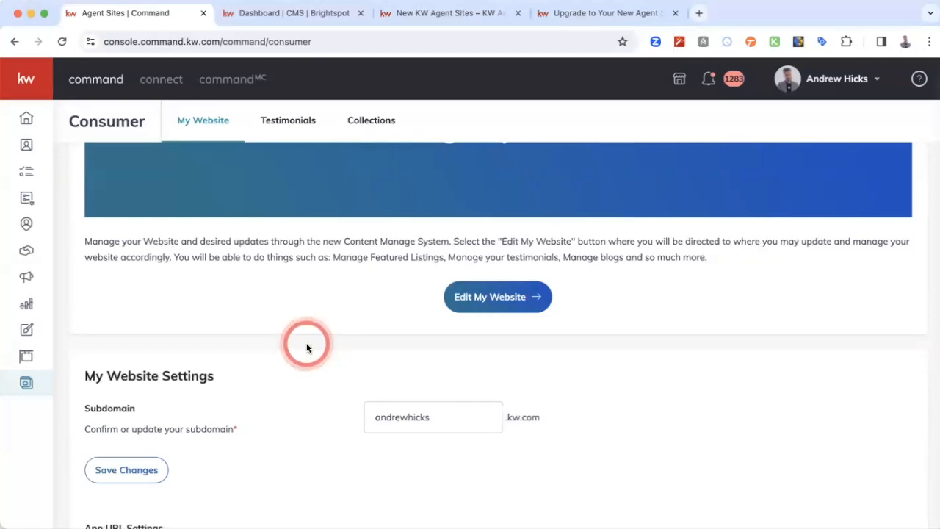
scroll(318, 300, up, 3)
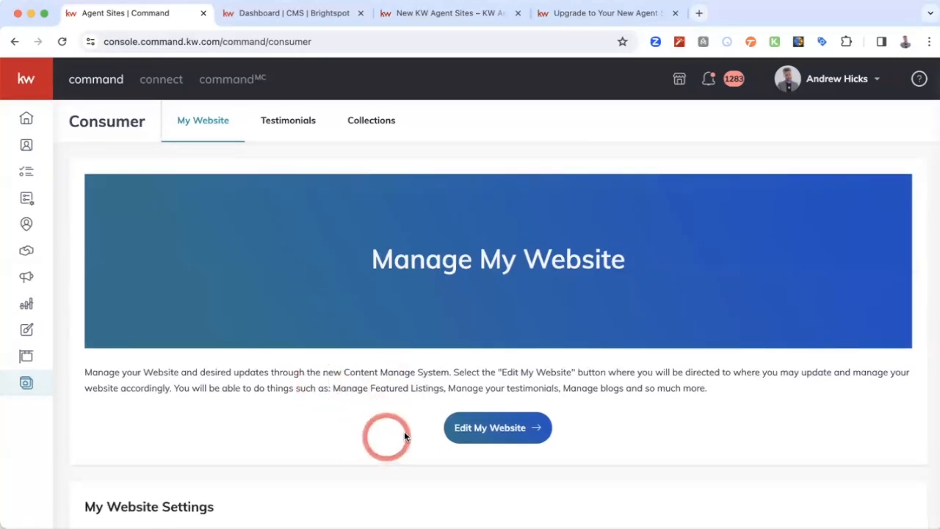
- Open the website's content management system and bring up the customization options for its Quick Start section
click(498, 430)
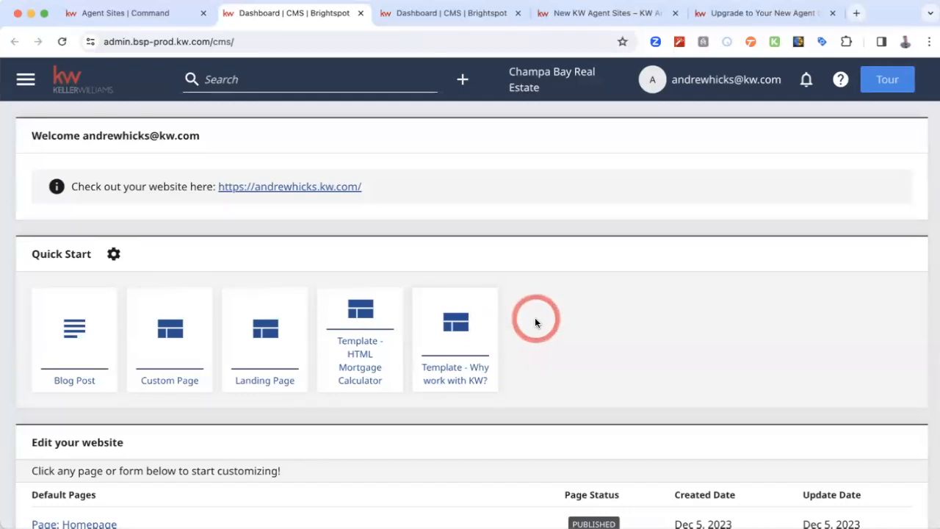
click(114, 254)
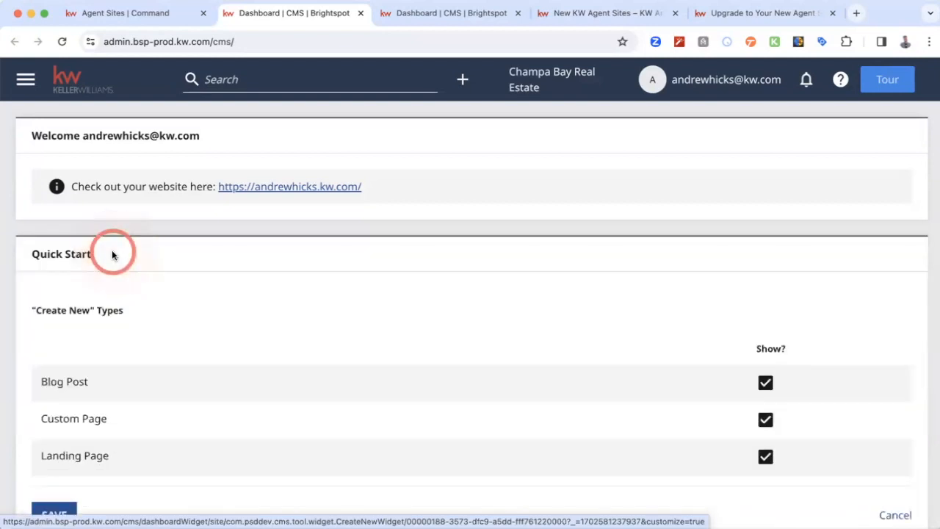
scroll(244, 309, down, 1)
scroll(243, 309, down, 2)
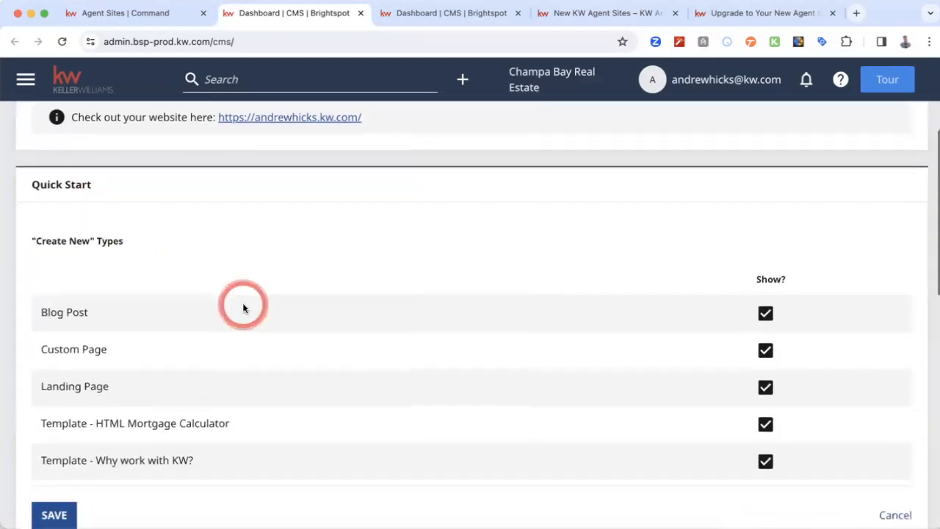
scroll(536, 287, down, 4)
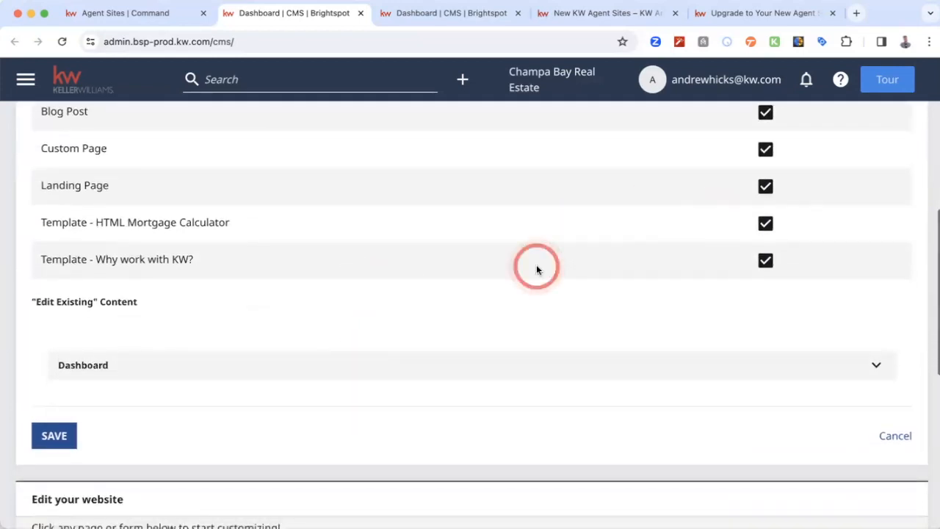
scroll(537, 269, up, 3)
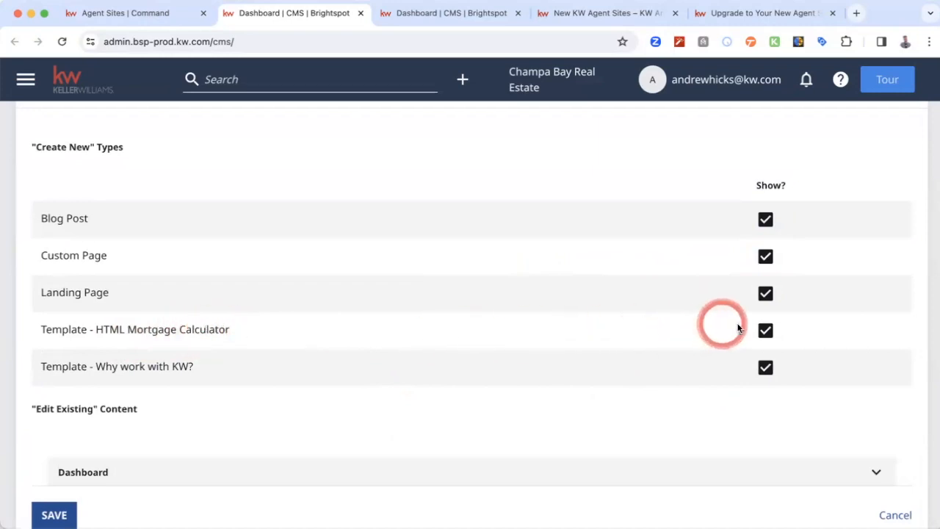
- Hide "Template - HTML Mortgage Calculator" from Quick Start, check the Edit Existing Content options under Dashboard, and save the customization
click(766, 331)
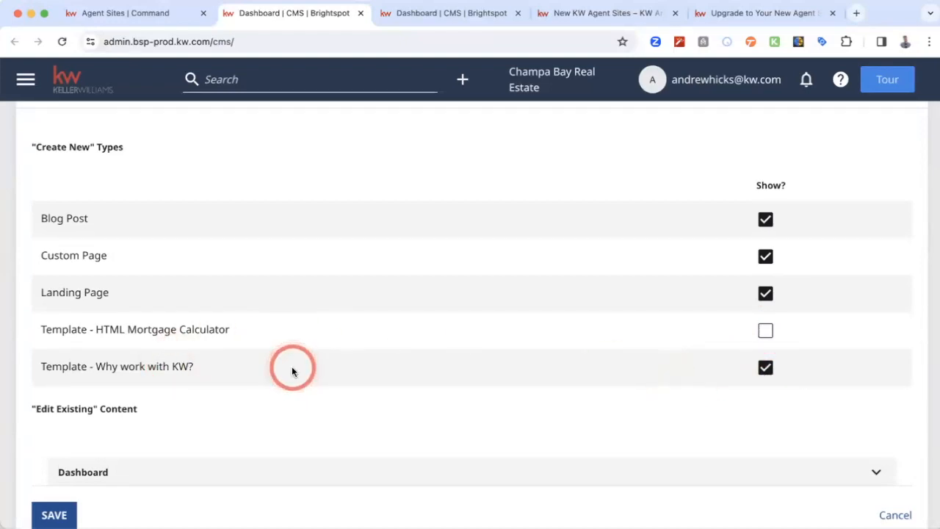
scroll(291, 369, down, 2)
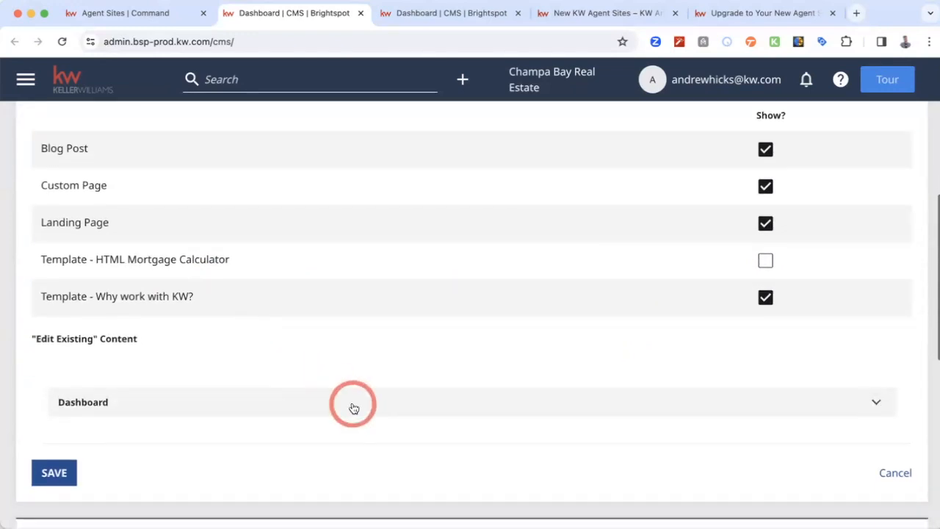
click(435, 406)
scroll(435, 406, down, 3)
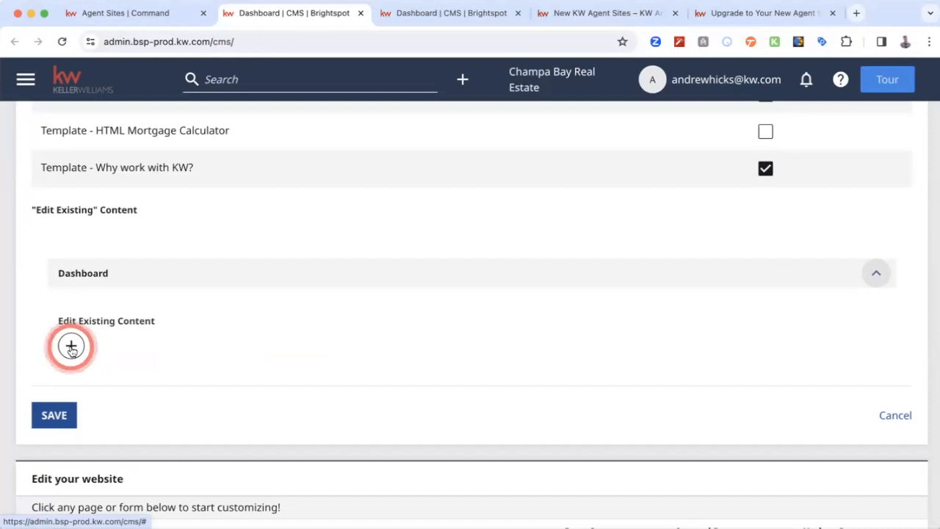
click(47, 417)
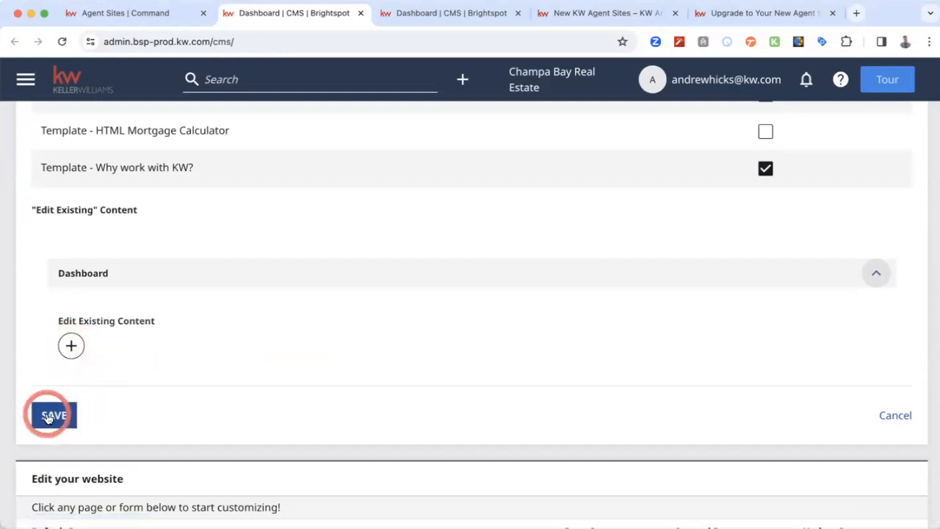
scroll(177, 289, up, 4)
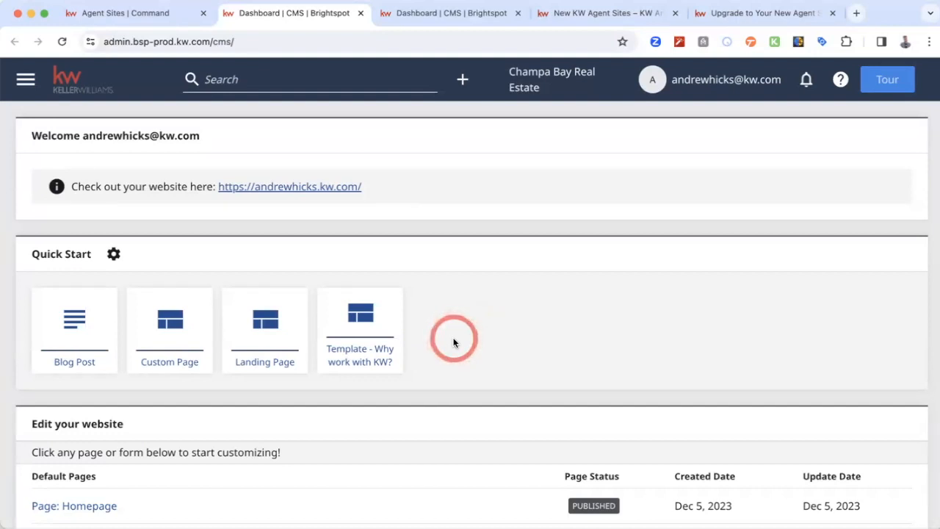
- Open the live agent website from the dashboard and examine its homepage banner, featured properties and blog sections
click(285, 188)
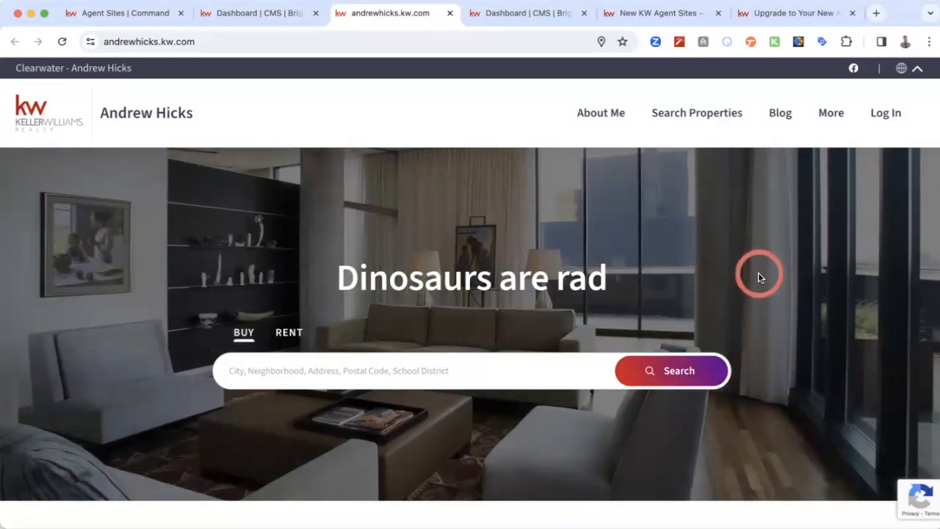
scroll(761, 277, down, 3)
scroll(761, 278, down, 3)
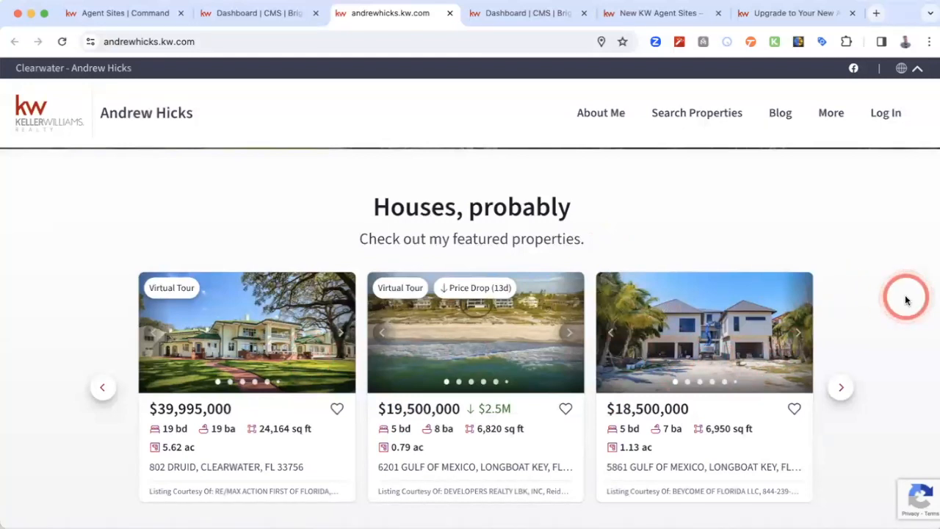
scroll(859, 331, down, 5)
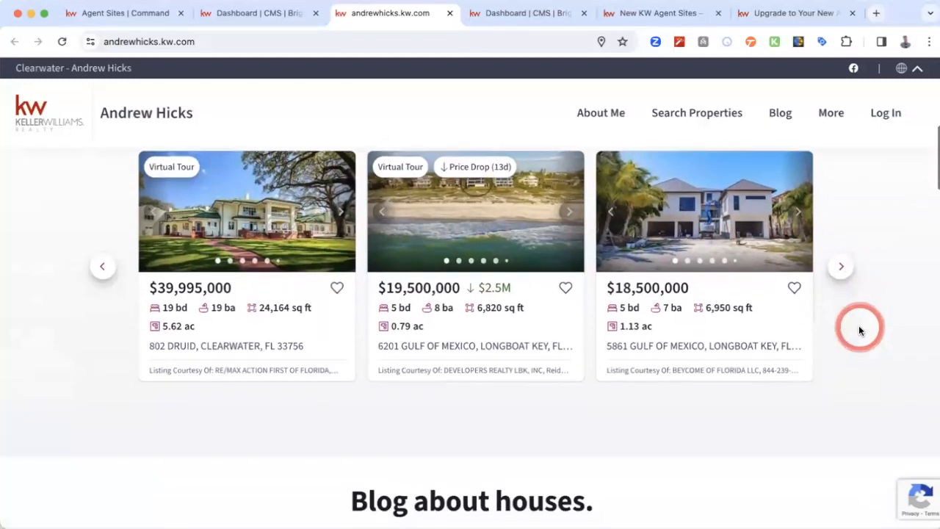
scroll(859, 326, down, 5)
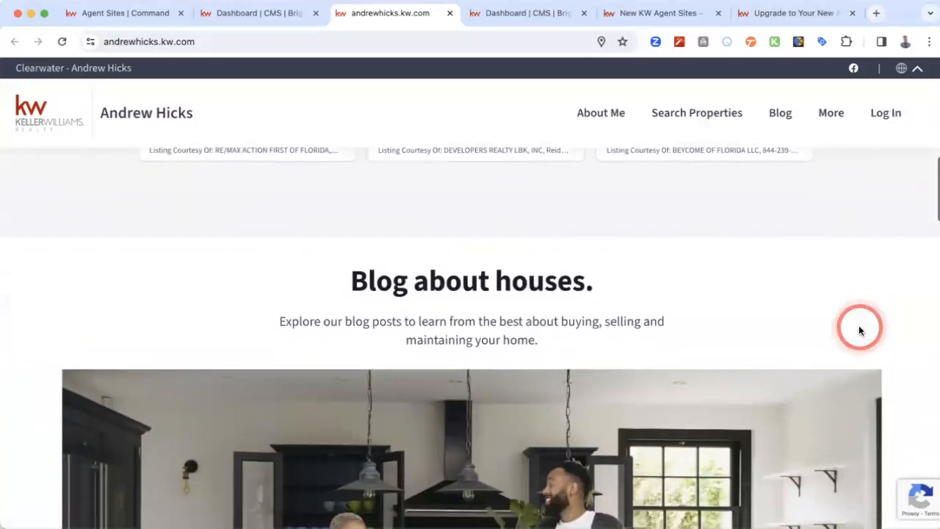
scroll(907, 334, down, 2)
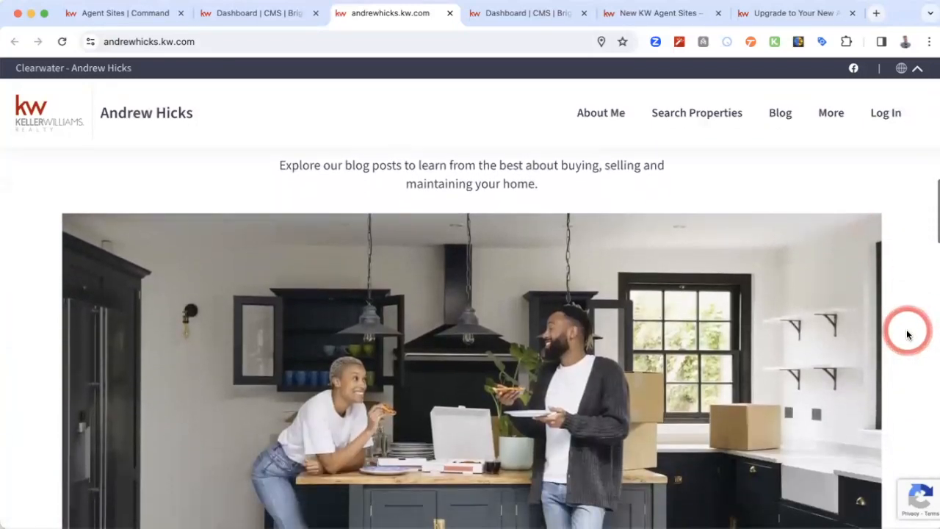
scroll(907, 335, up, 2)
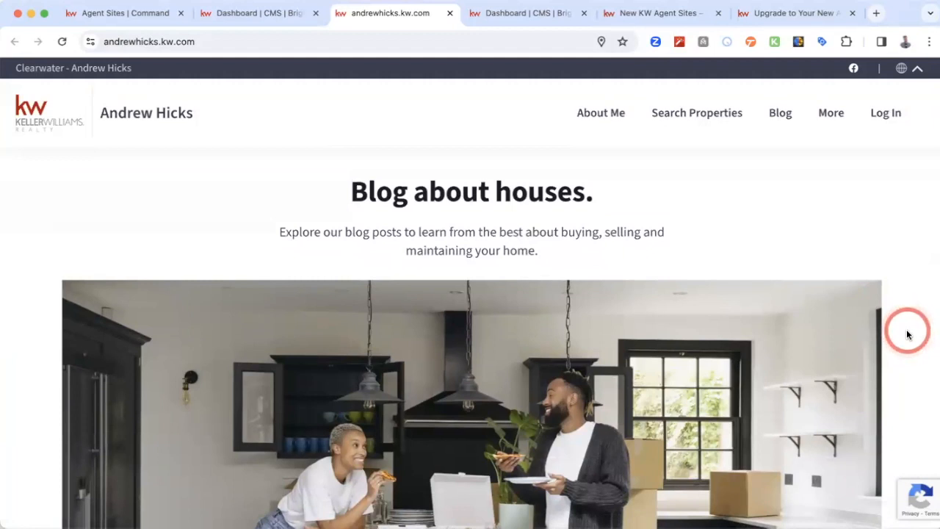
scroll(907, 335, down, 6)
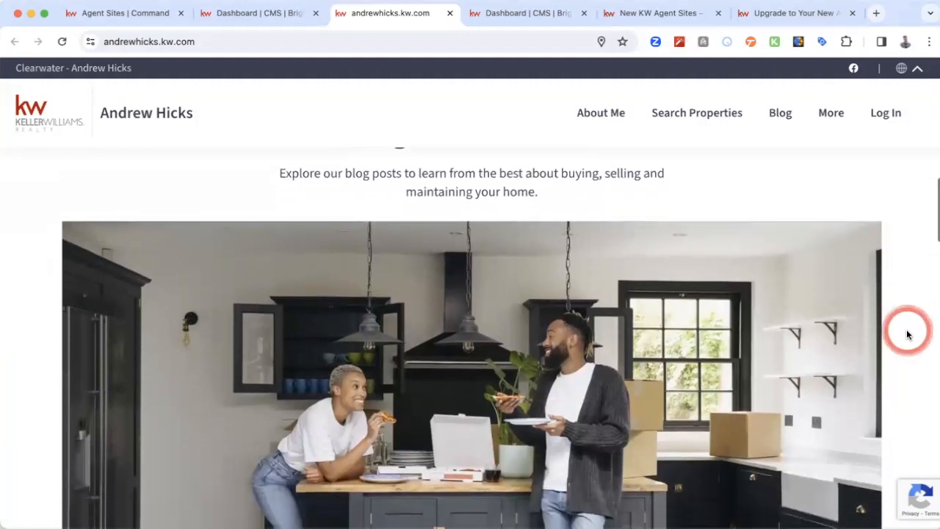
scroll(907, 334, down, 5)
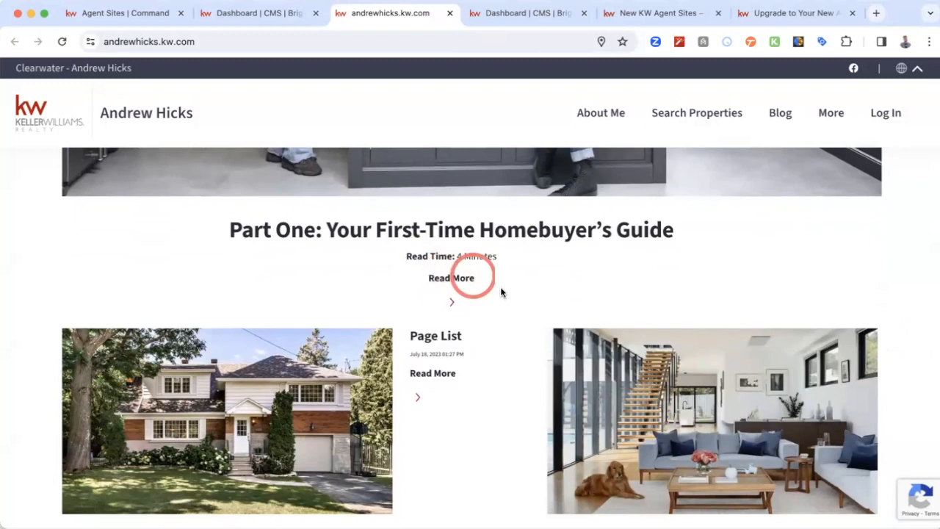
scroll(507, 363, down, 5)
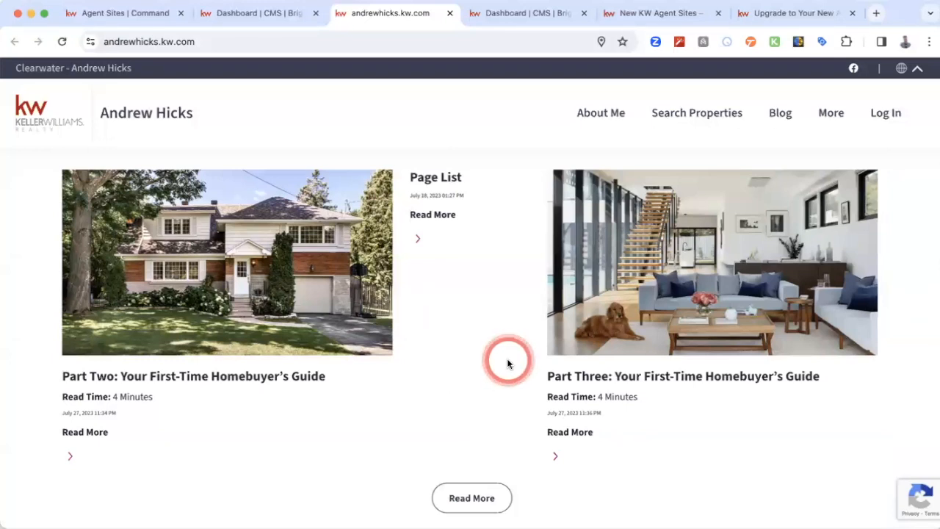
scroll(508, 363, down, 2)
scroll(507, 363, down, 1)
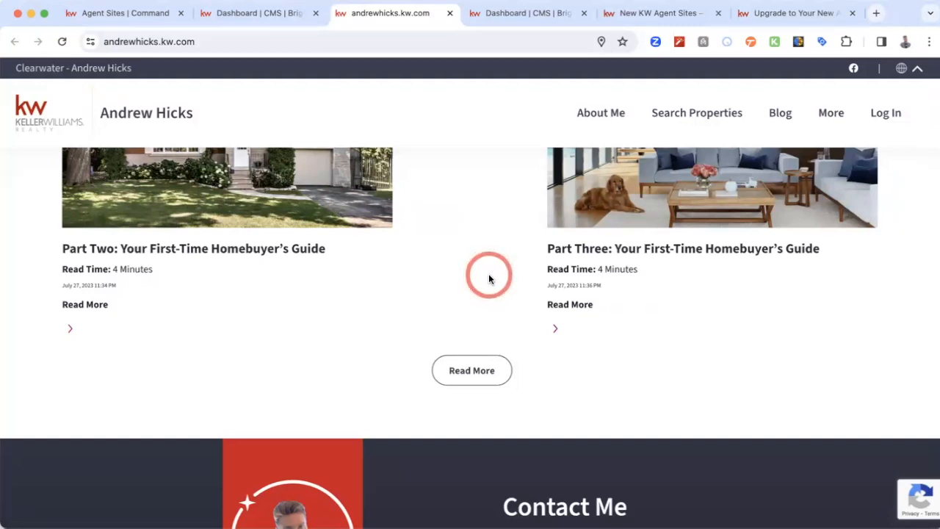
- Examine the live homepage's Contact Me form, agent contact details and office map, then return to the homepage banner
scroll(488, 279, down, 5)
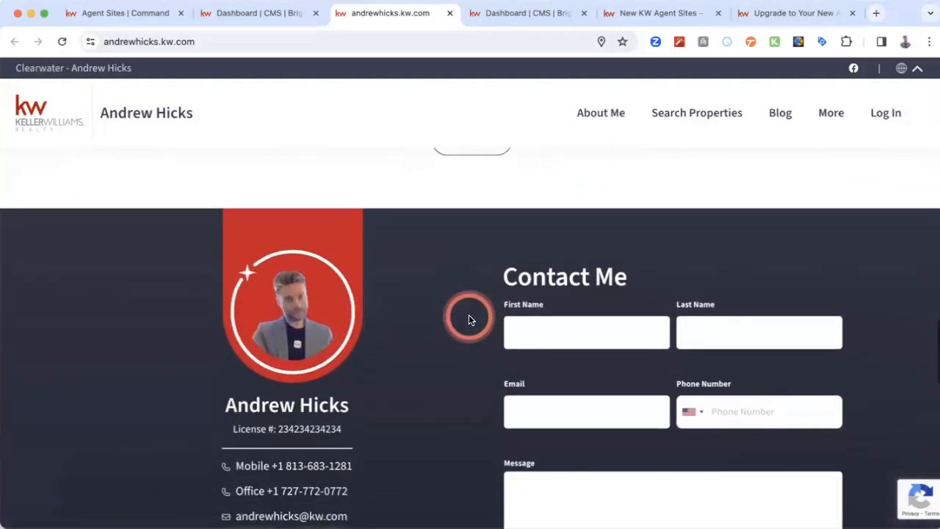
scroll(469, 316, down, 4)
scroll(441, 294, up, 1)
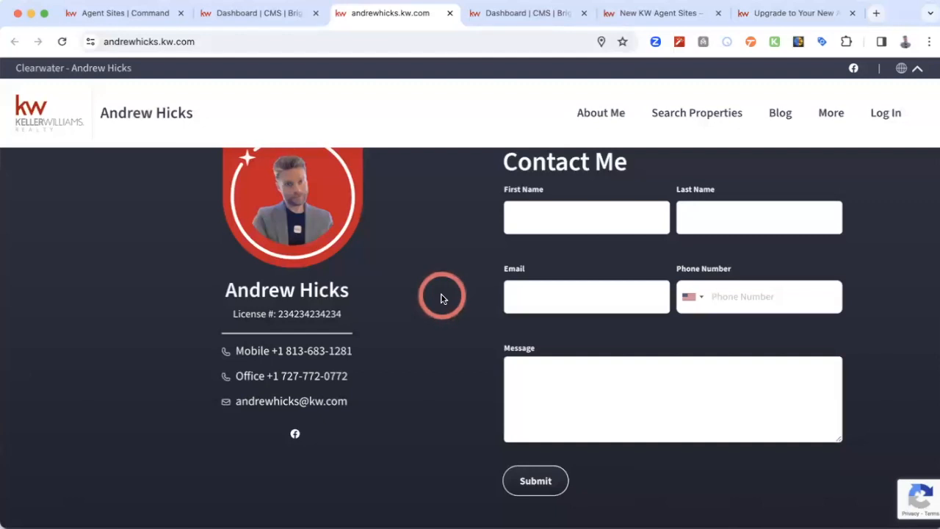
scroll(441, 298, down, 5)
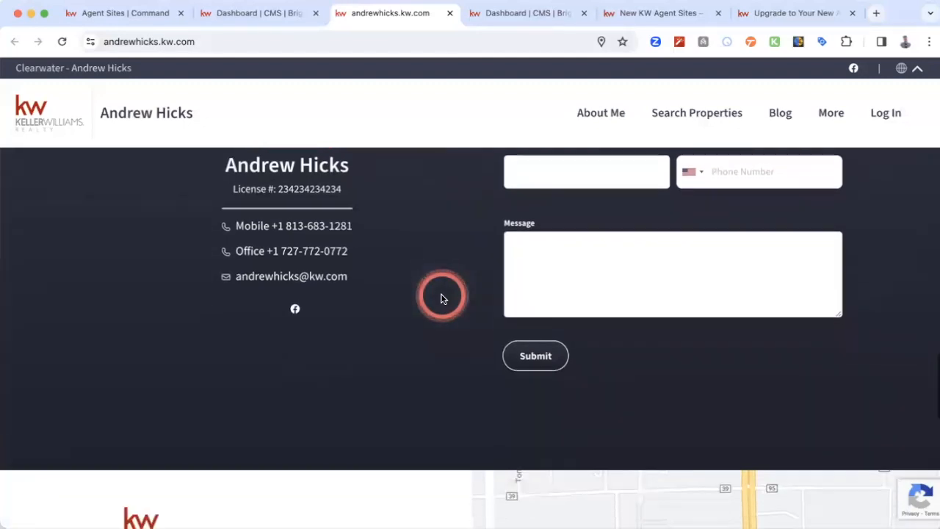
scroll(440, 298, up, 7)
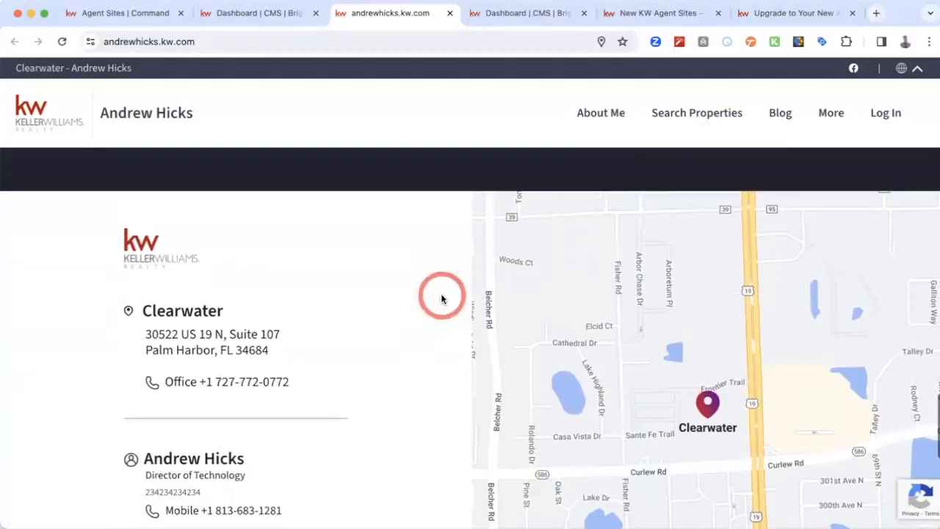
scroll(441, 298, up, 15)
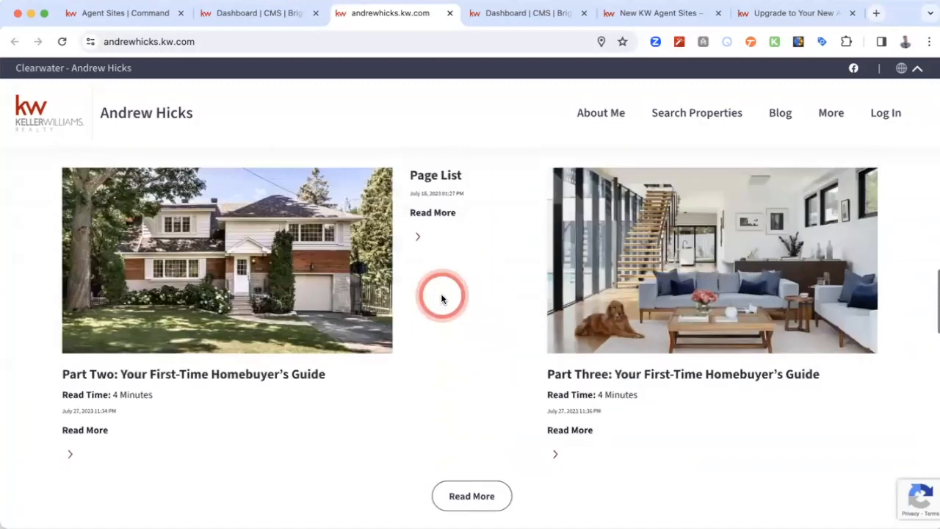
scroll(443, 297, up, 10)
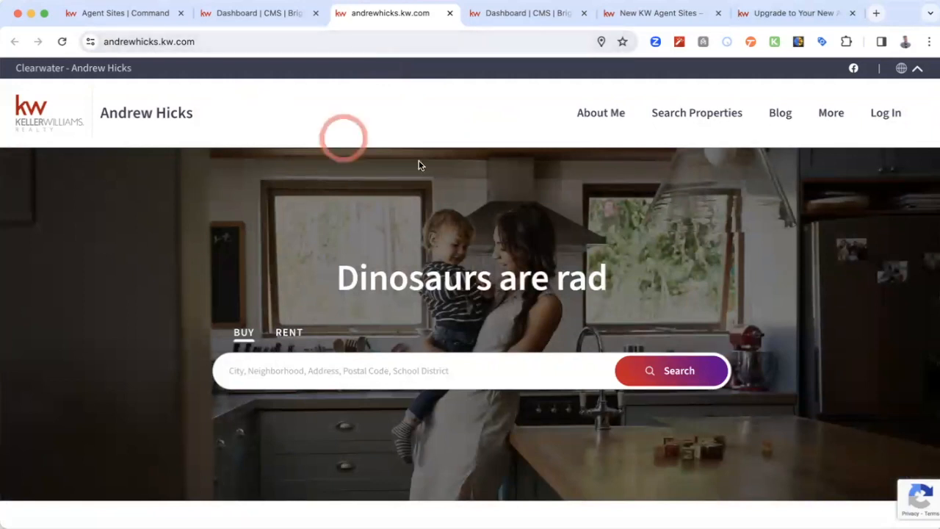
- Return to the CMS dashboard, open "Page: Homepage" for editing, and look over its preview
click(269, 13)
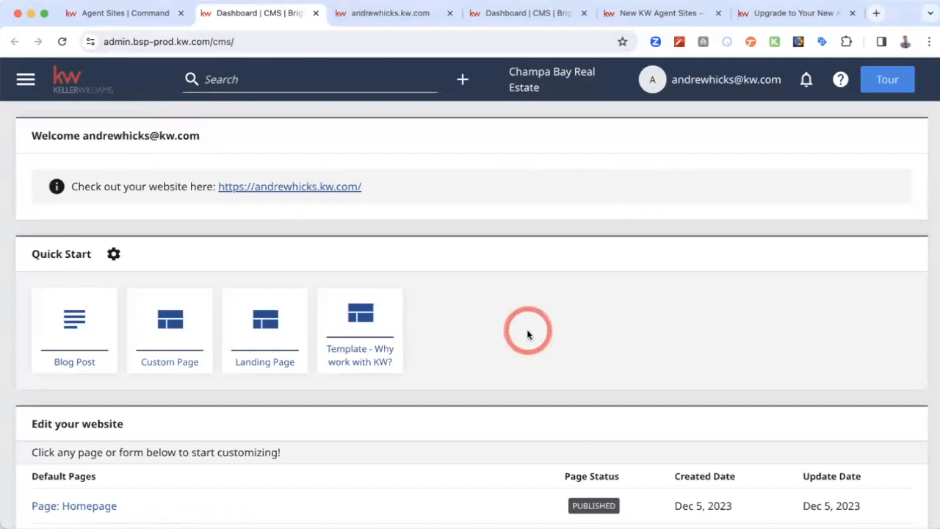
scroll(527, 334, down, 3)
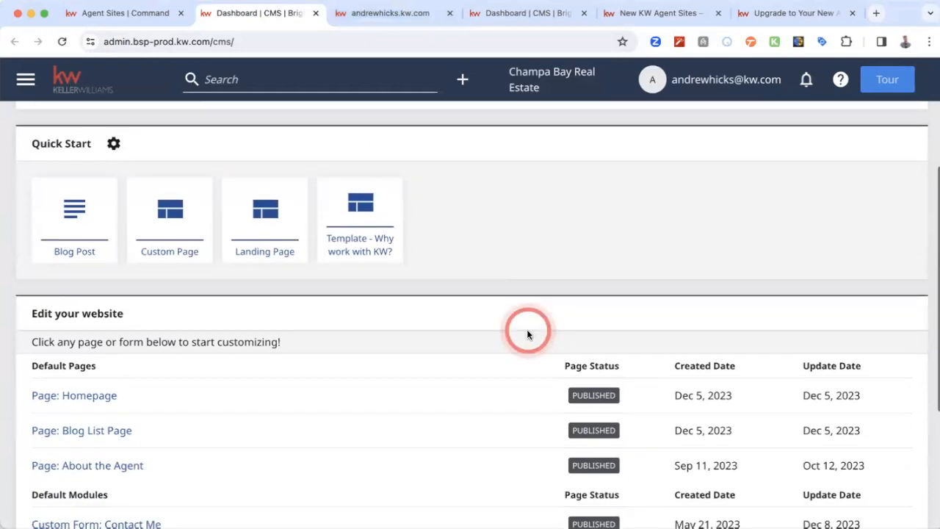
click(85, 401)
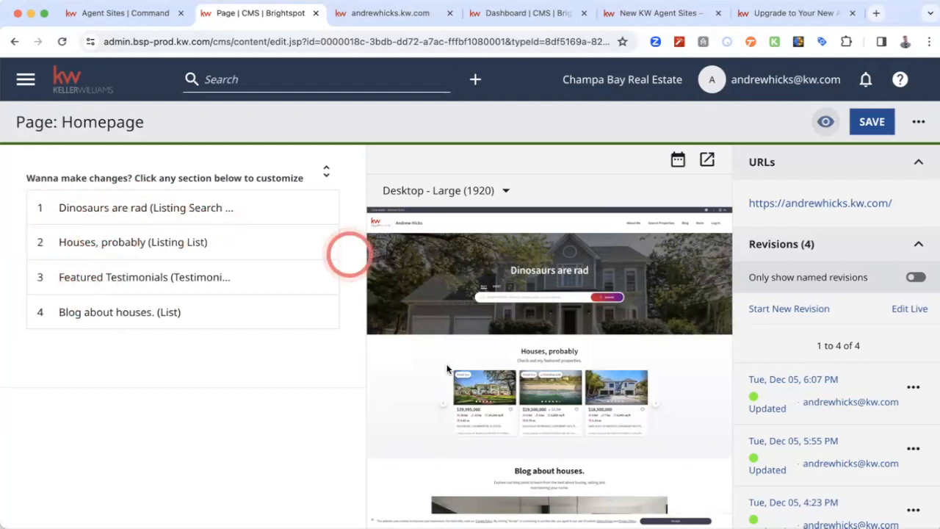
scroll(433, 364, down, 5)
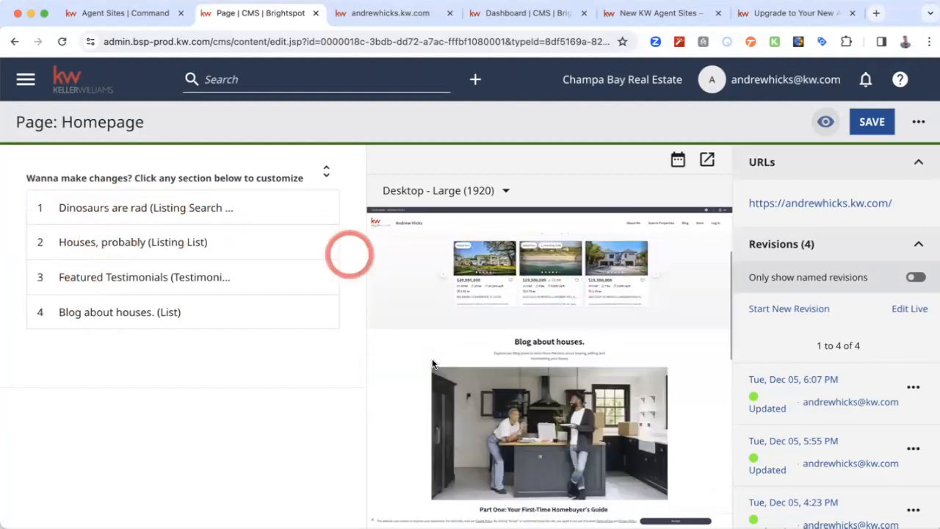
scroll(432, 360, up, 5)
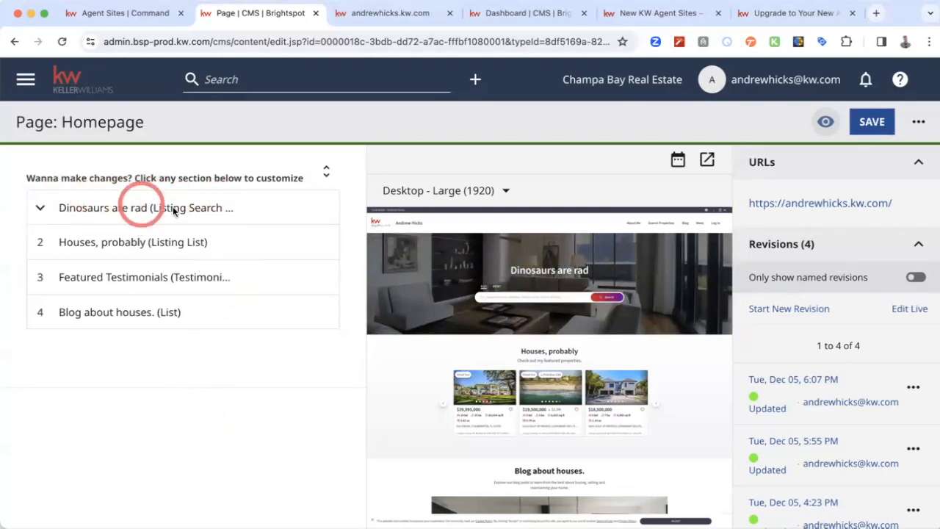
- Expand and collapse the homepage's listing search, listing list, testimonials and blog sections to look at their editing options
click(42, 209)
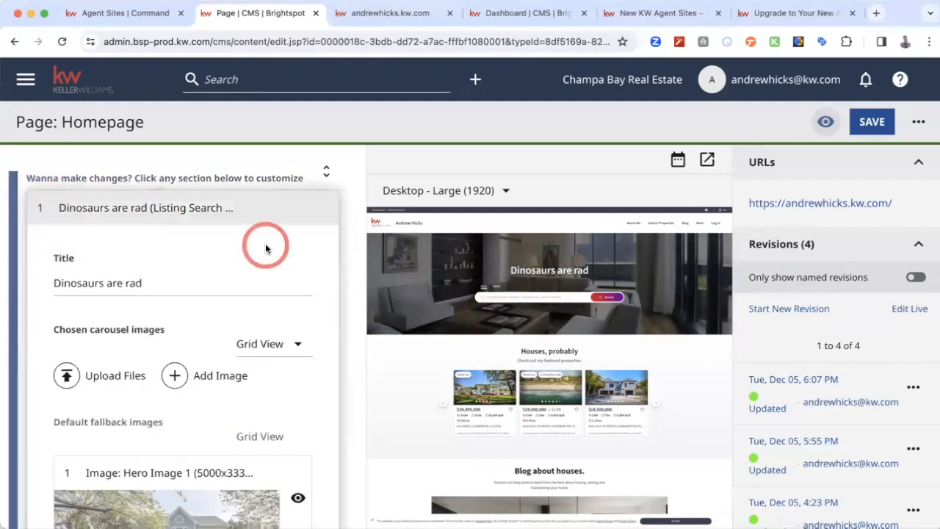
click(42, 204)
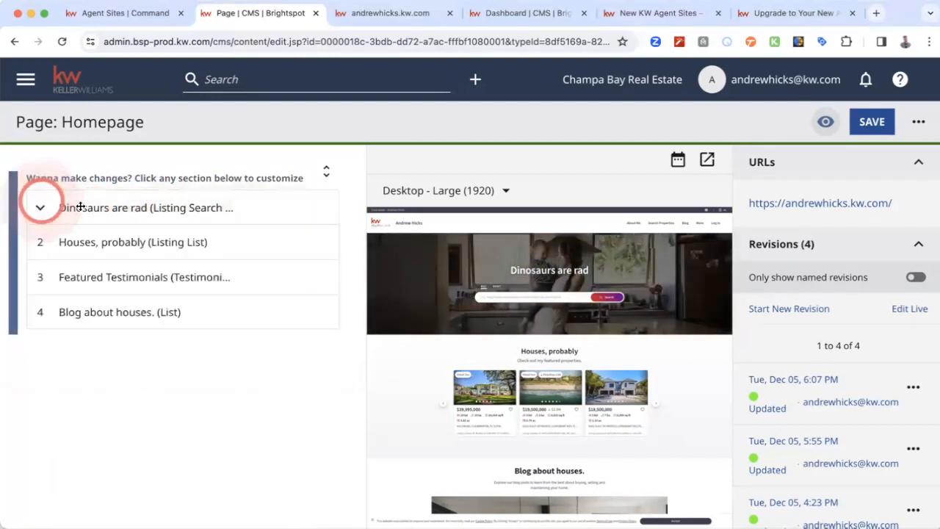
click(130, 242)
click(103, 244)
click(133, 276)
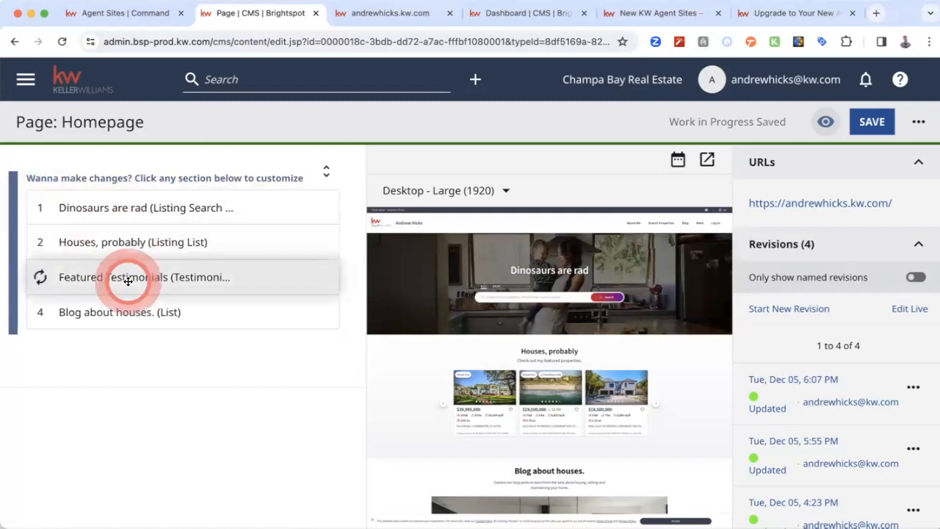
click(125, 309)
click(108, 308)
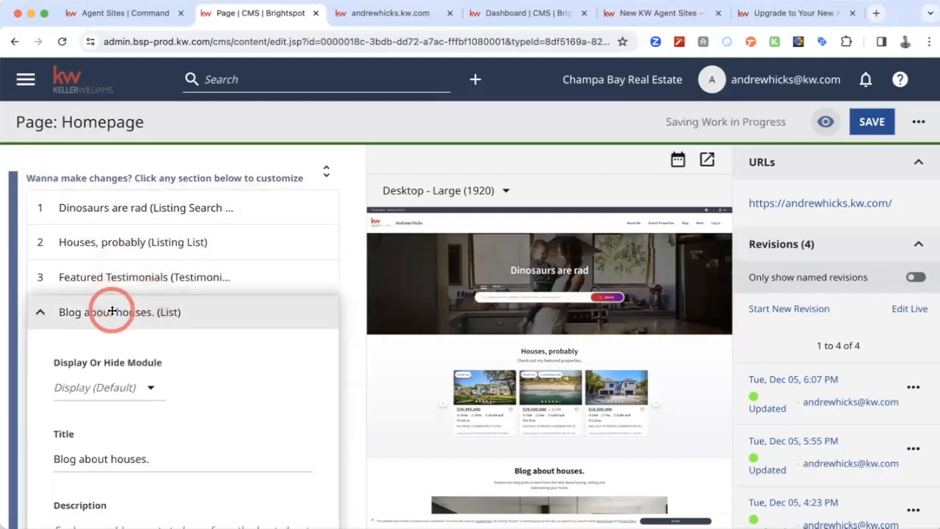
click(83, 205)
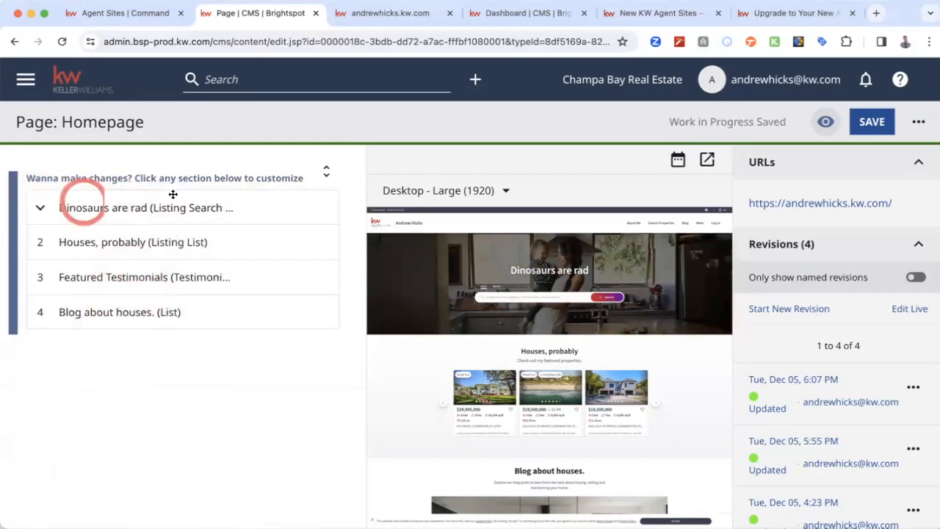
- Open the "Dinosaurs are rad" search section and examine its title, chosen carousel image options and default fallback images
click(122, 208)
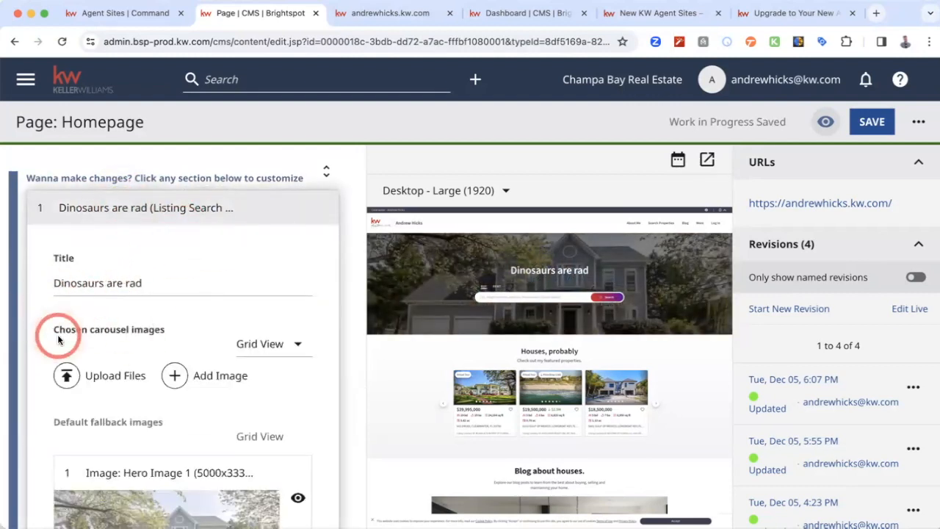
scroll(52, 335, down, 1)
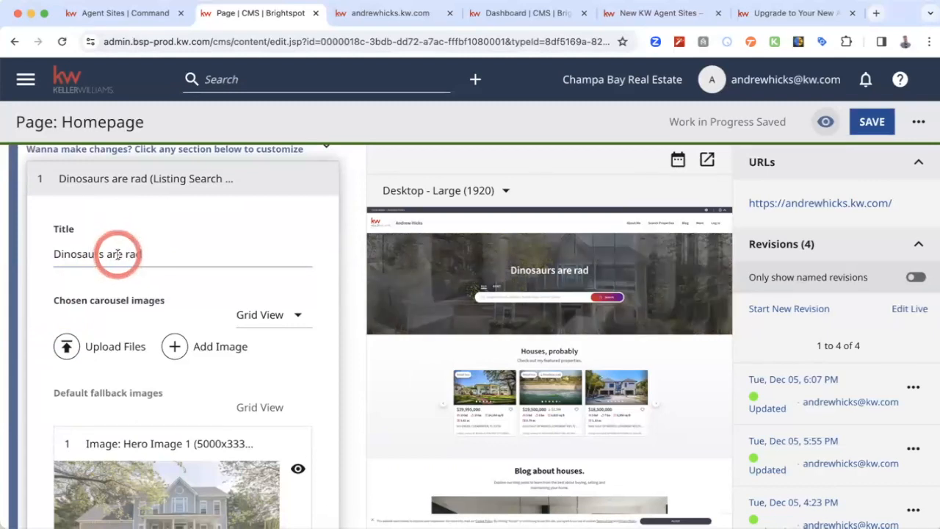
click(117, 254)
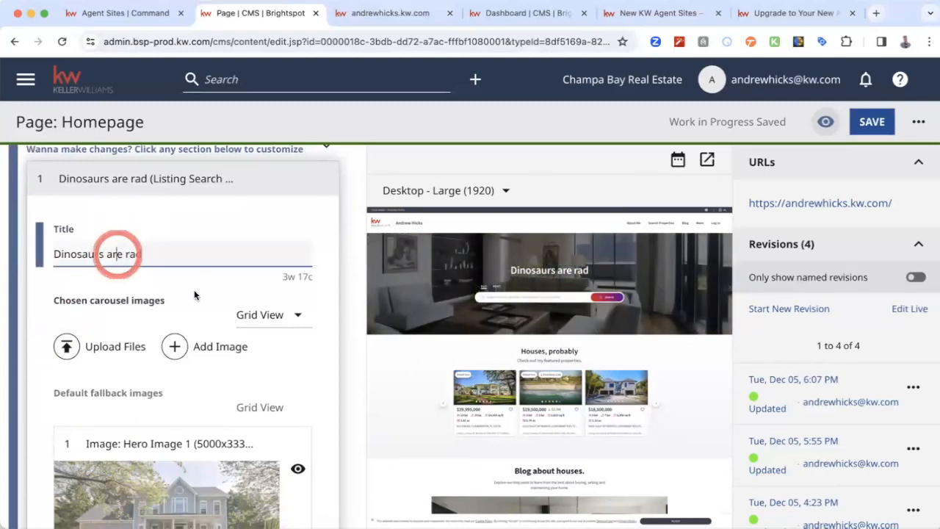
scroll(224, 297, down, 3)
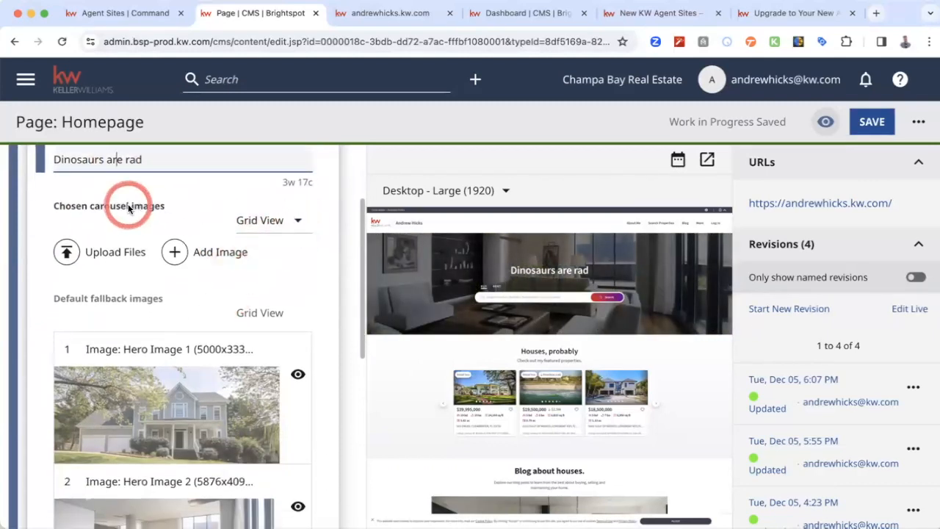
scroll(151, 289, down, 2)
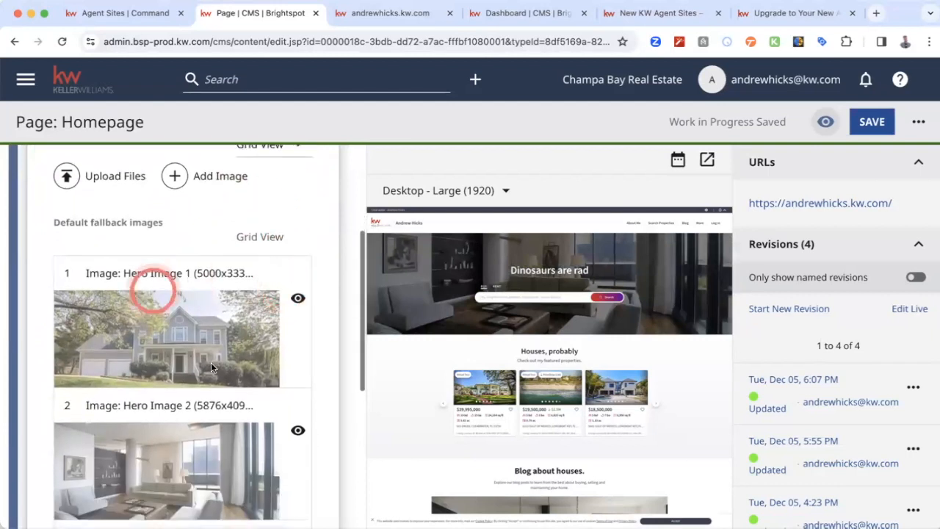
scroll(229, 357, down, 3)
scroll(229, 357, down, 5)
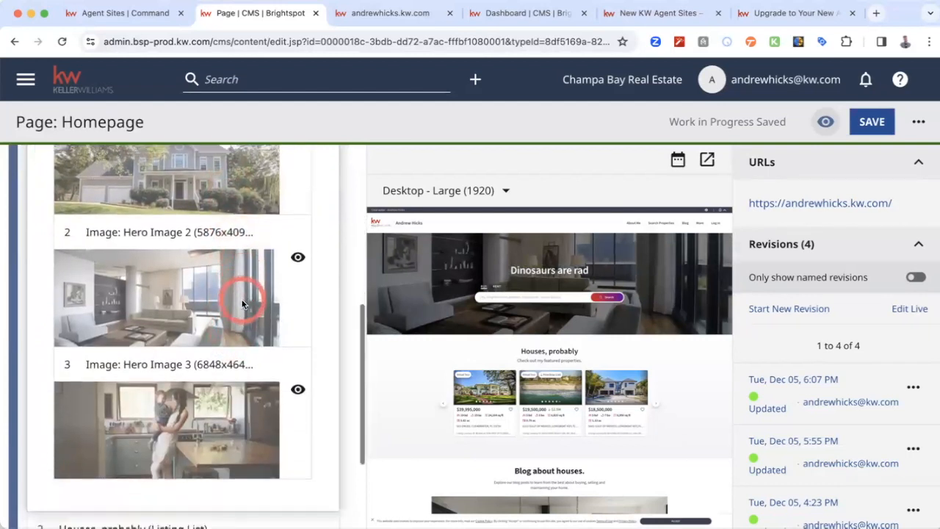
scroll(204, 328, up, 1)
scroll(204, 328, up, 3)
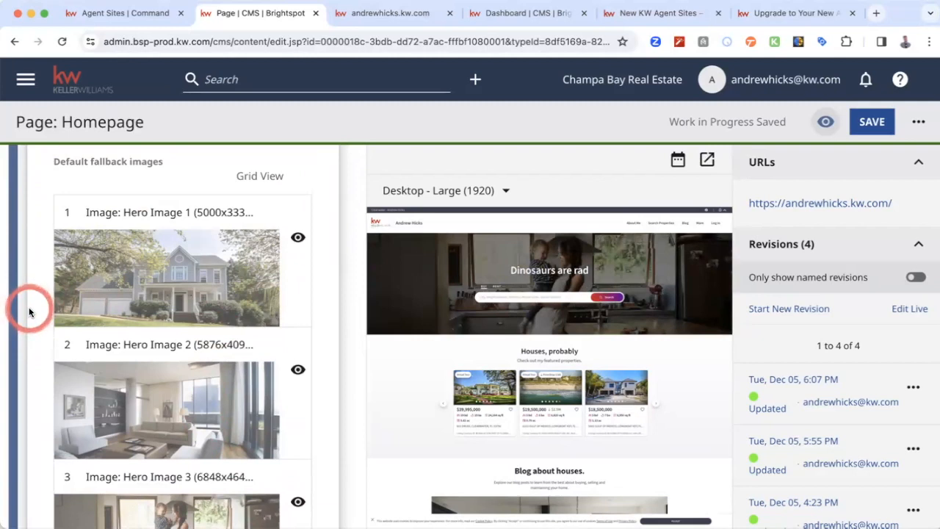
scroll(29, 312, down, 5)
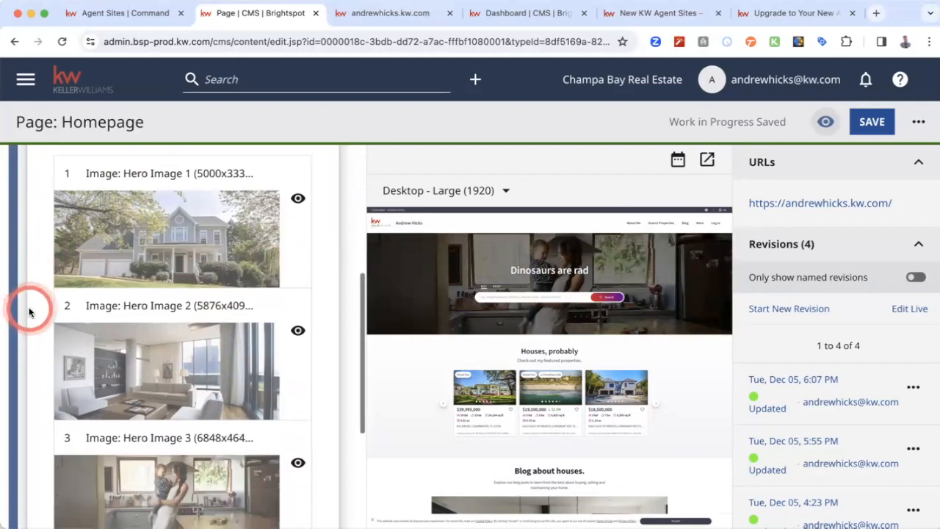
scroll(30, 312, up, 6)
scroll(29, 312, up, 2)
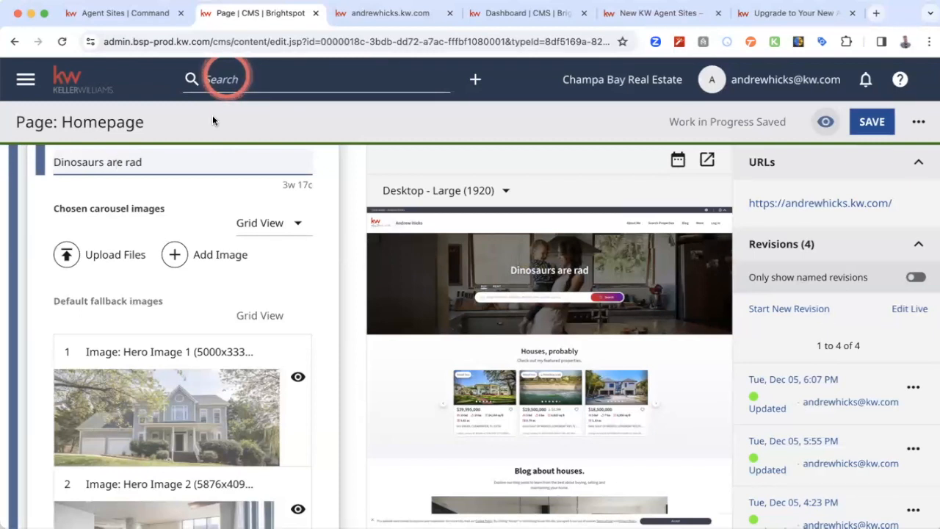
- Review the three default hero images in the search section again and return to its title field
scroll(159, 320, down, 5)
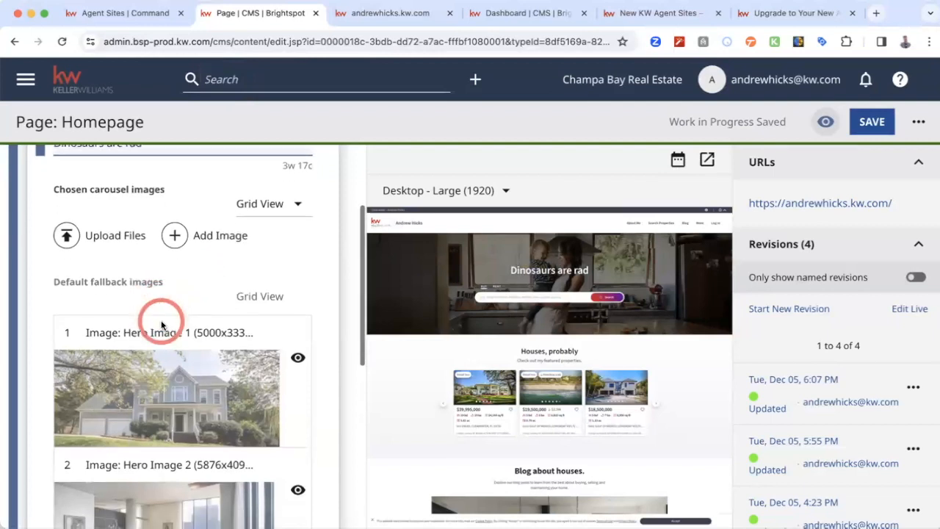
scroll(161, 320, down, 1)
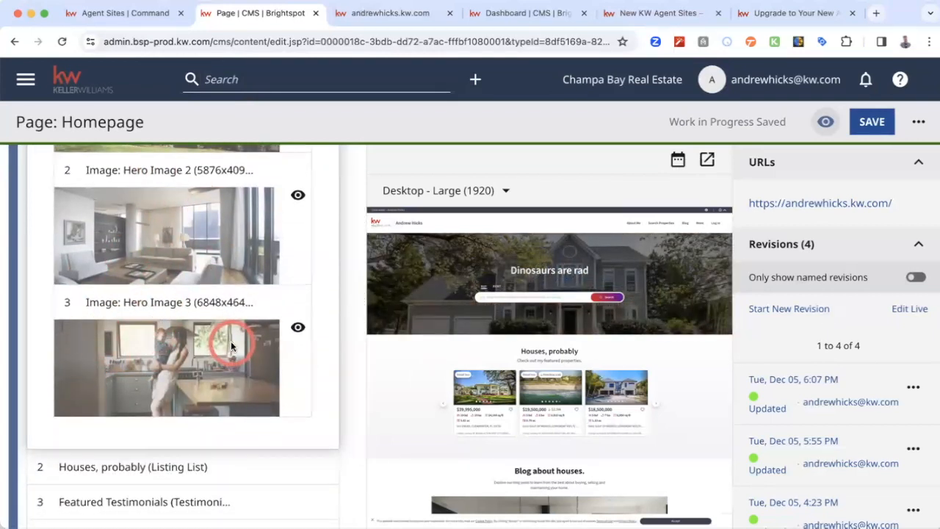
scroll(232, 345, down, 1)
scroll(232, 345, down, 1)
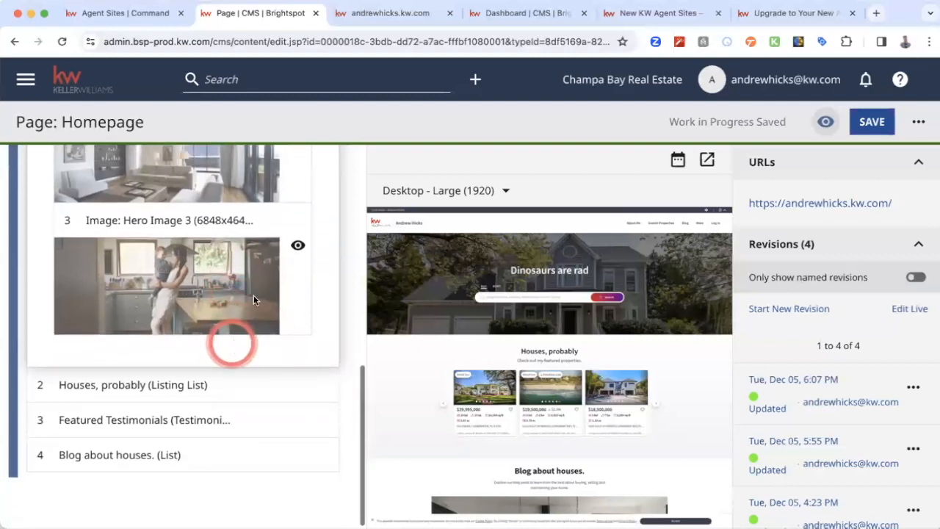
scroll(233, 302, up, 3)
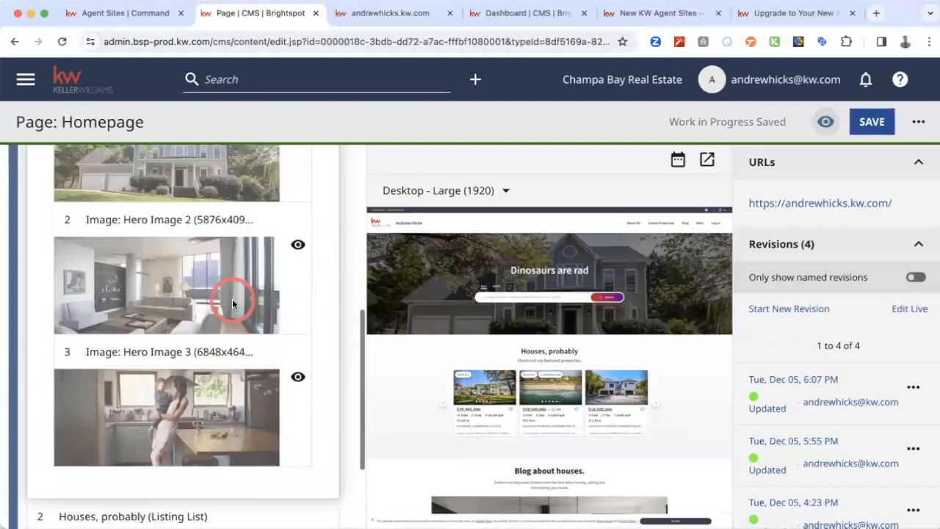
scroll(232, 299, up, 9)
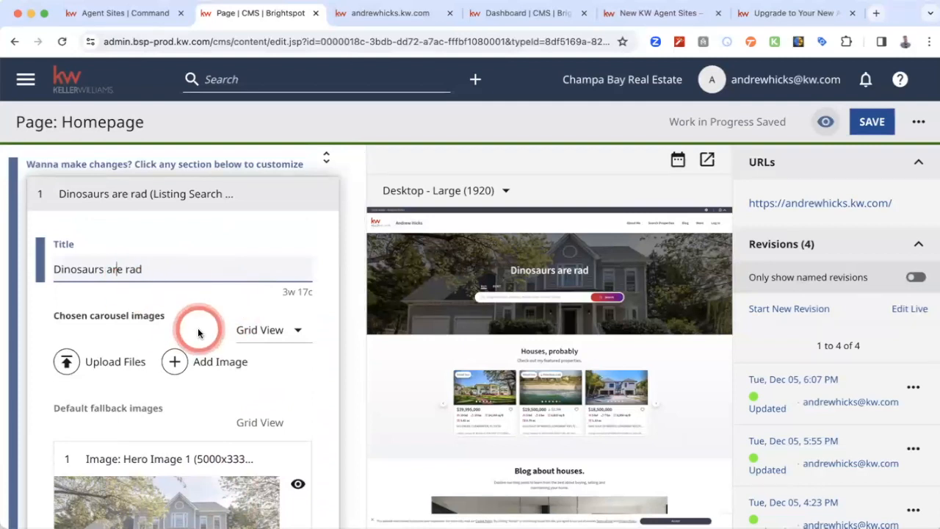
scroll(198, 332, up, 1)
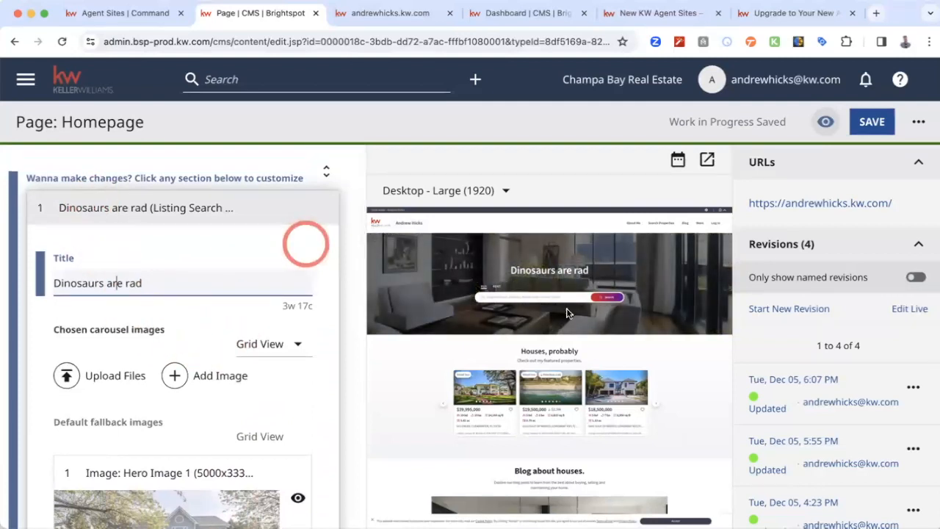
- Collapse the "Dinosaurs are rad" section and open the "Houses, probably" listing list section for editing
click(94, 209)
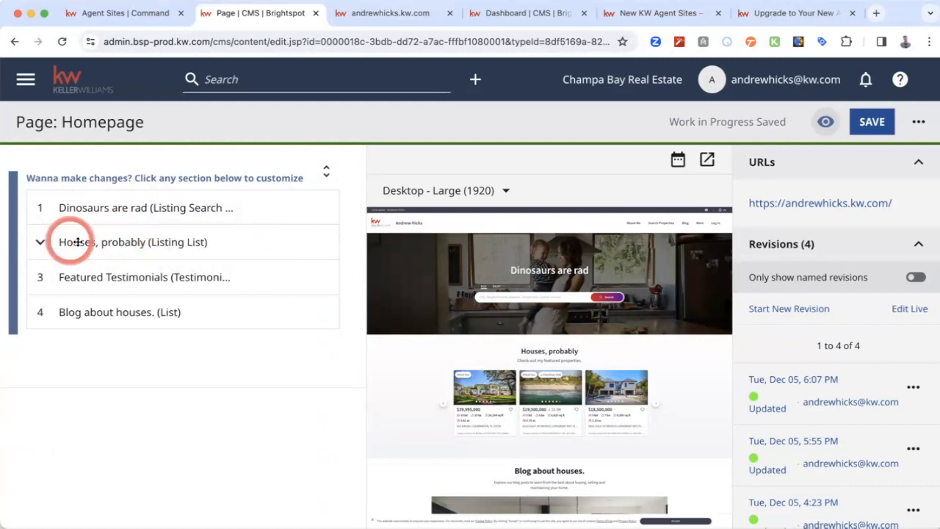
click(230, 243)
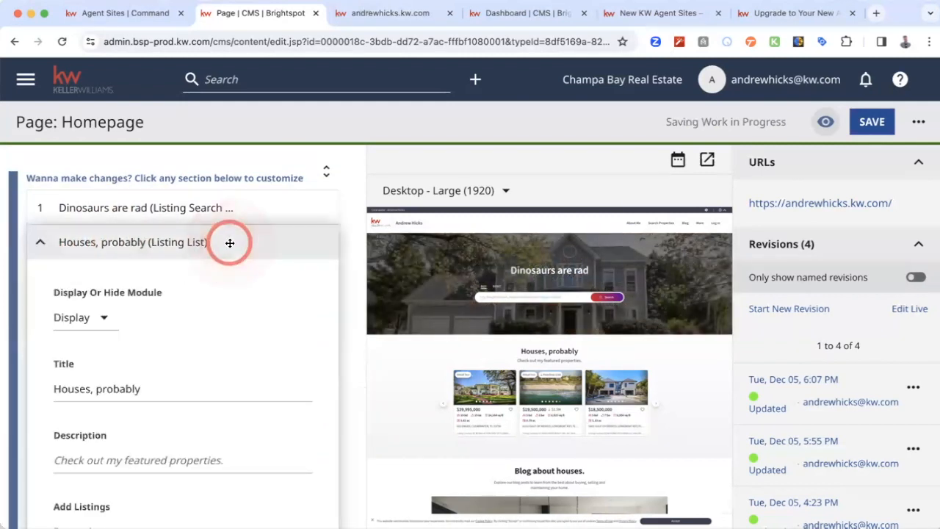
scroll(206, 340, down, 1)
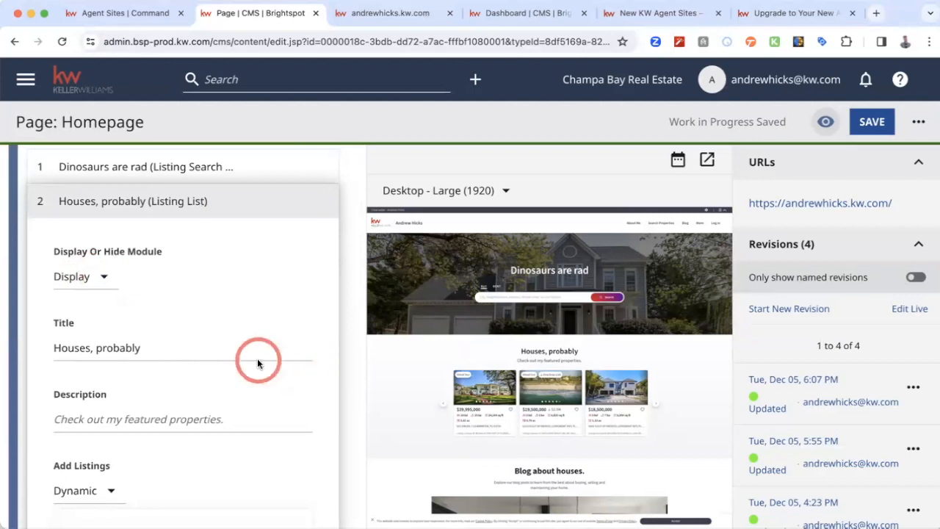
- Try the Hide setting on the "Houses, probably" module and switch it back to Display
click(89, 278)
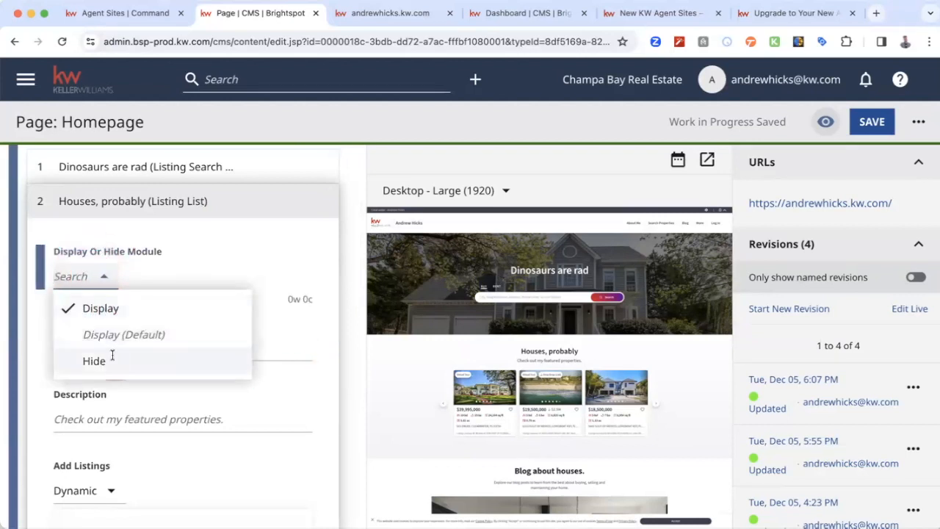
click(109, 356)
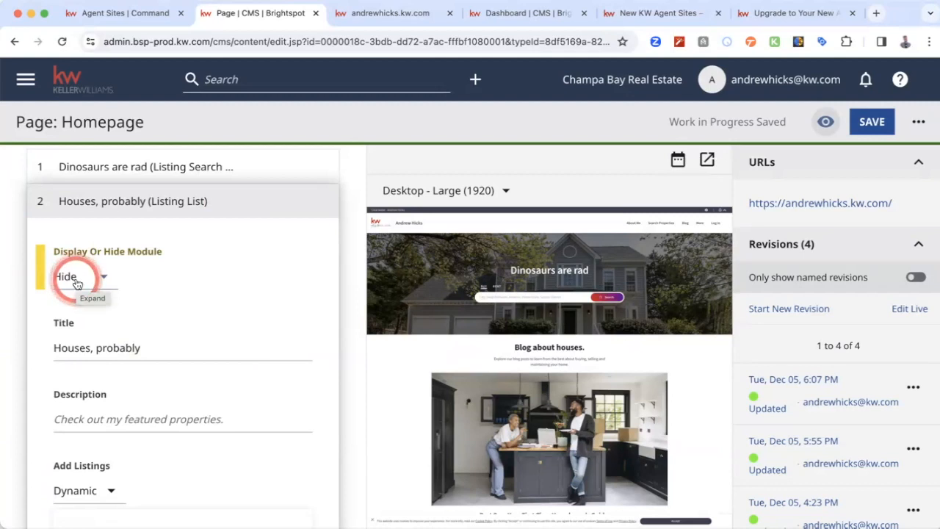
click(96, 278)
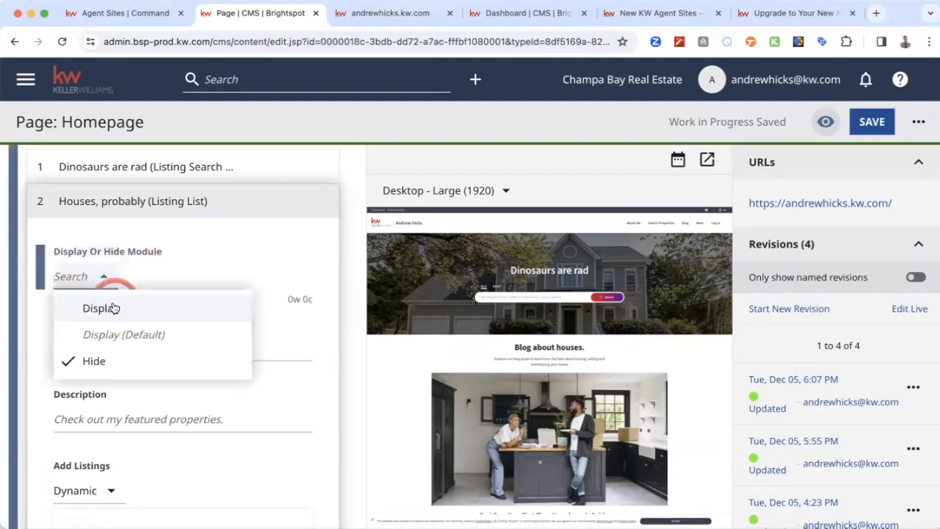
click(114, 307)
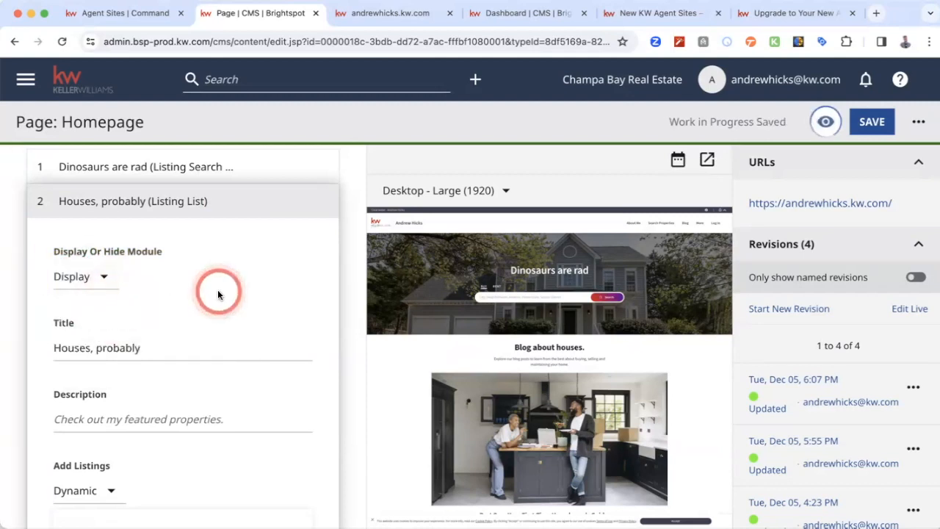
- Change the listing list section's title to "Featured Listings"
scroll(217, 294, down, 2)
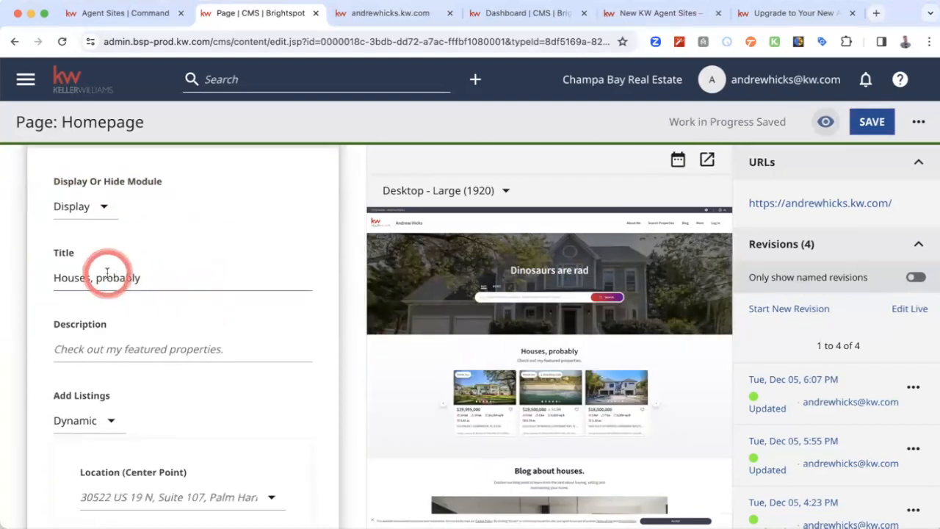
triple_click(108, 273)
text(Featured Listings)
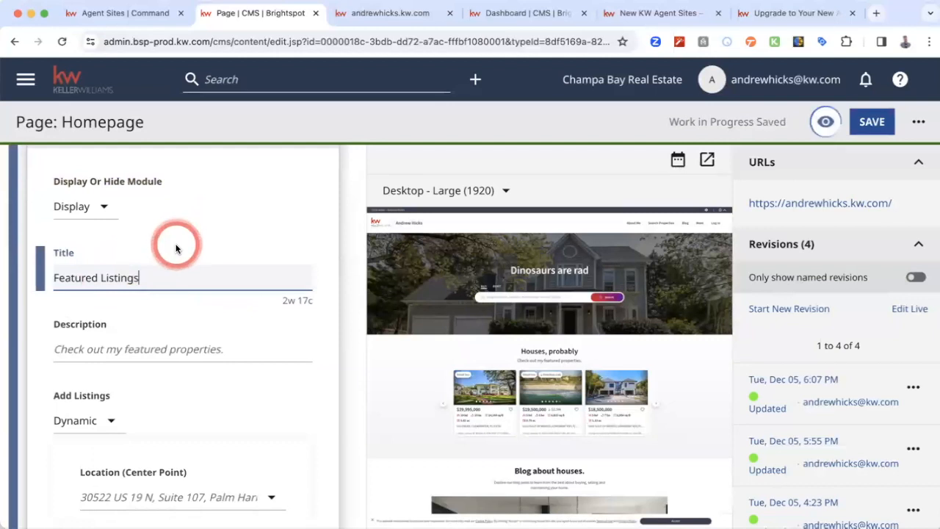
scroll(234, 348, down, 1)
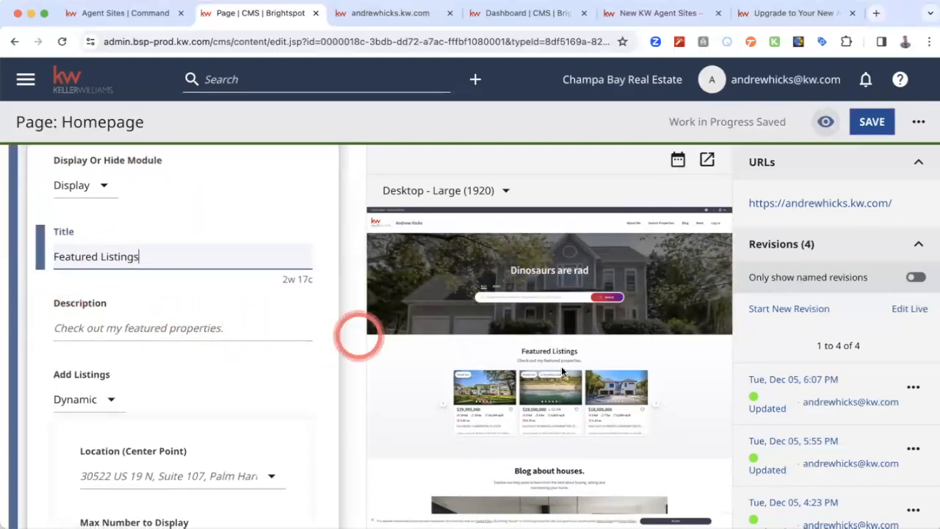
- Review the Featured Listings section's Add Listings source options and its location, maximum number and search radius settings
scroll(214, 340, down, 4)
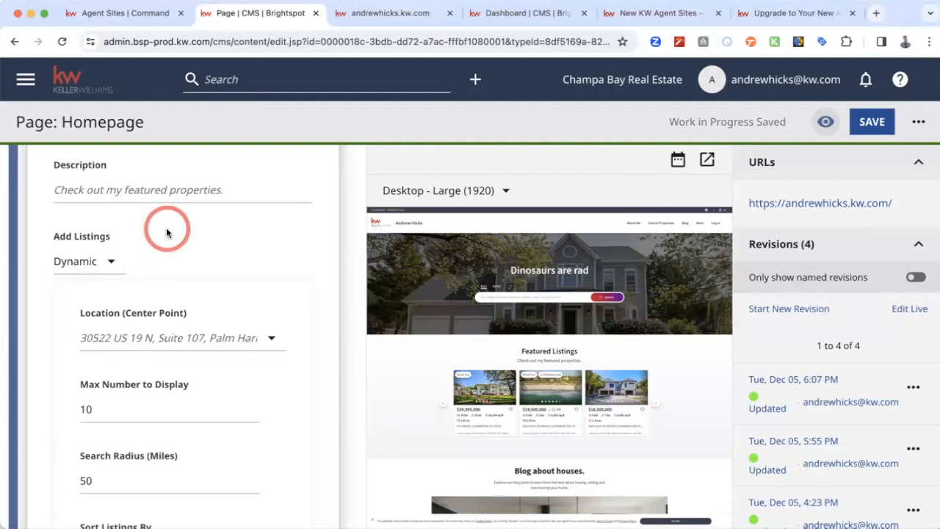
click(107, 264)
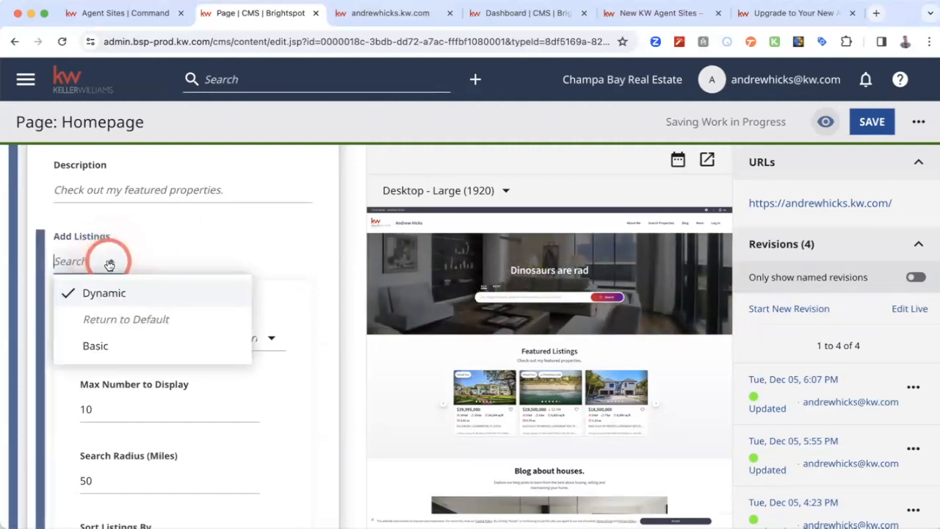
click(204, 244)
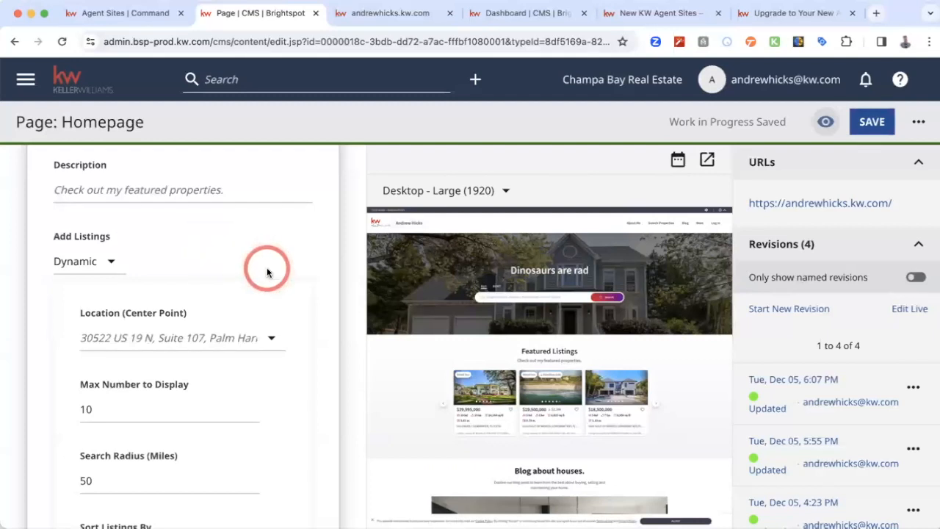
scroll(267, 273, down, 2)
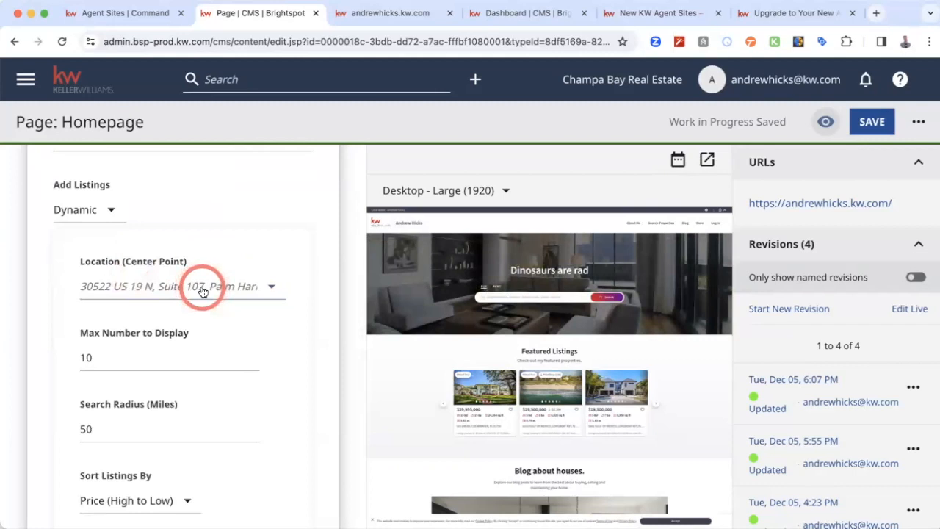
scroll(197, 290, down, 2)
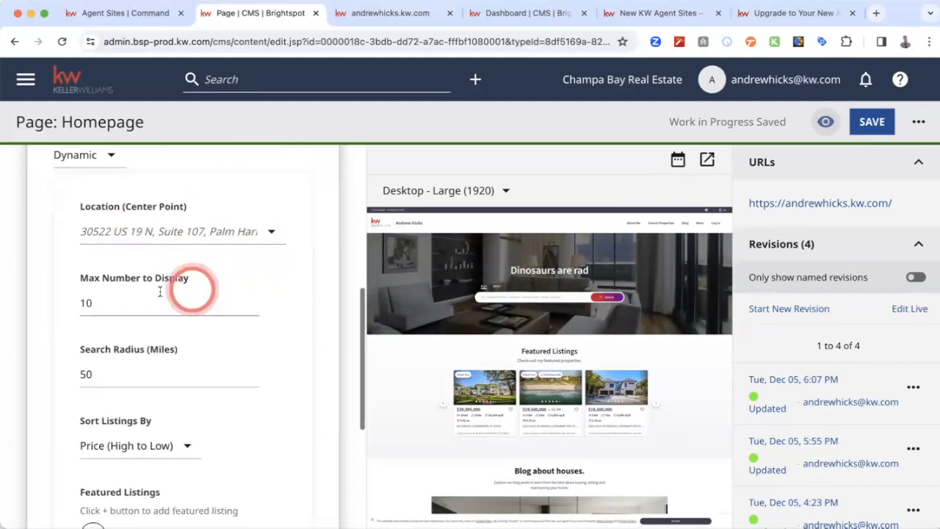
scroll(216, 304, down, 2)
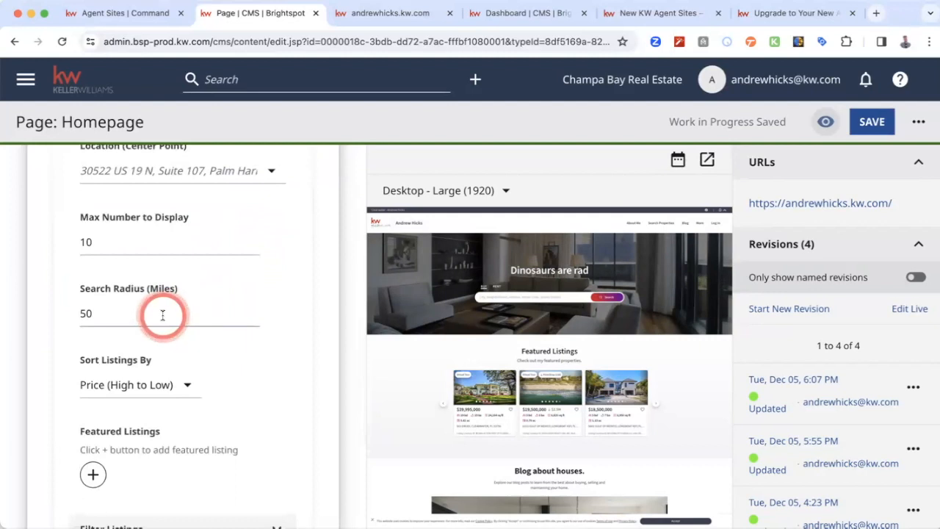
- Review the available sort orders for the dynamic listings and keep Price (High to Low) selected
scroll(163, 314, down, 2)
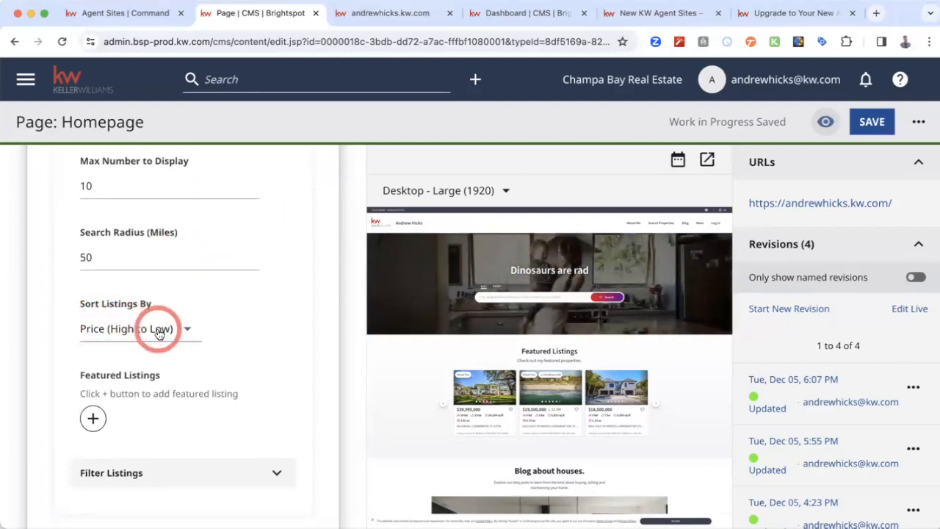
click(185, 330)
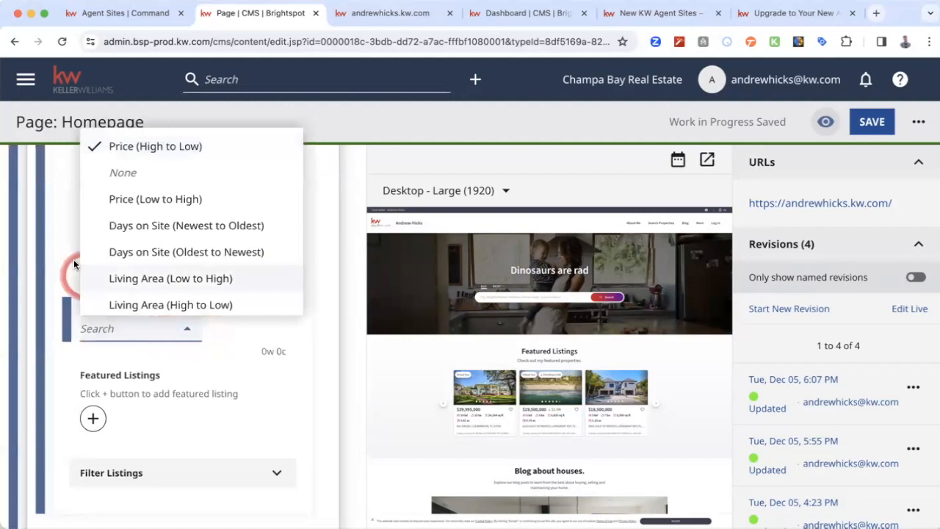
scroll(75, 263, up, 1)
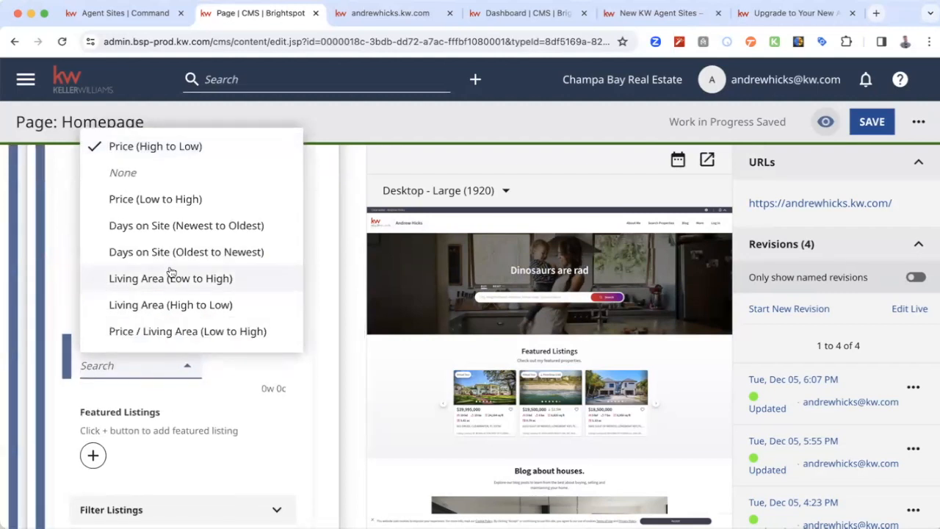
scroll(170, 273, down, 2)
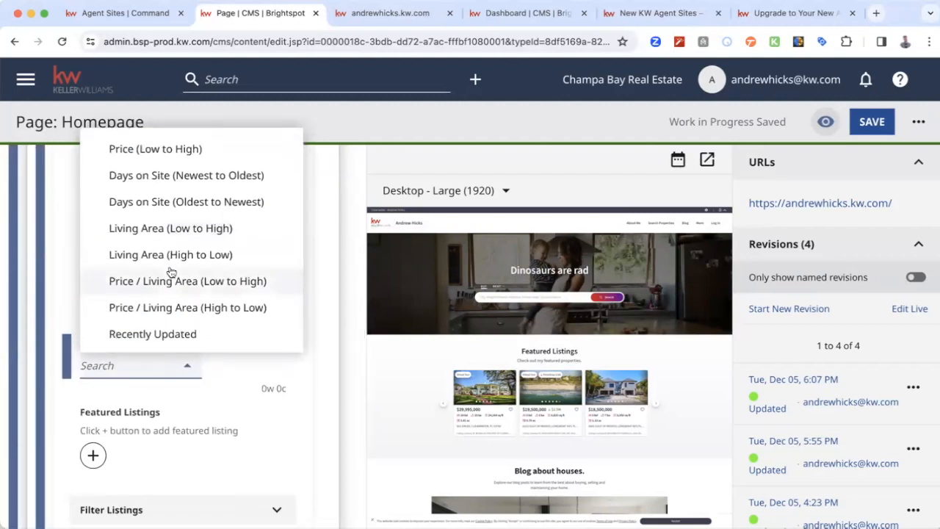
scroll(170, 272, up, 1)
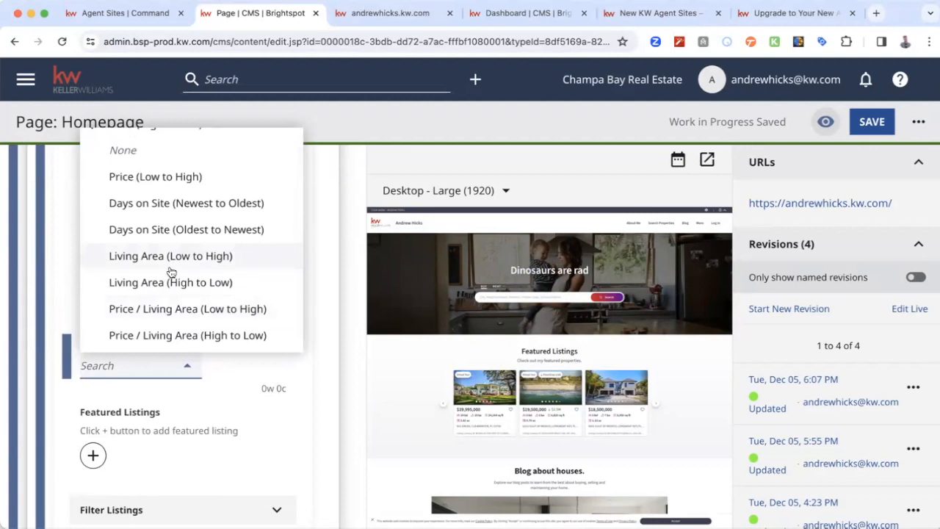
click(232, 379)
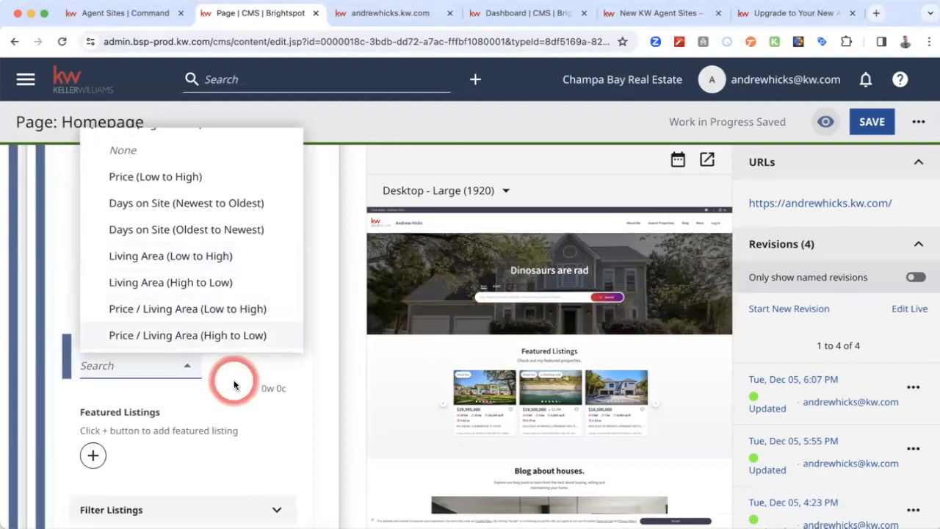
scroll(221, 235, up, 1)
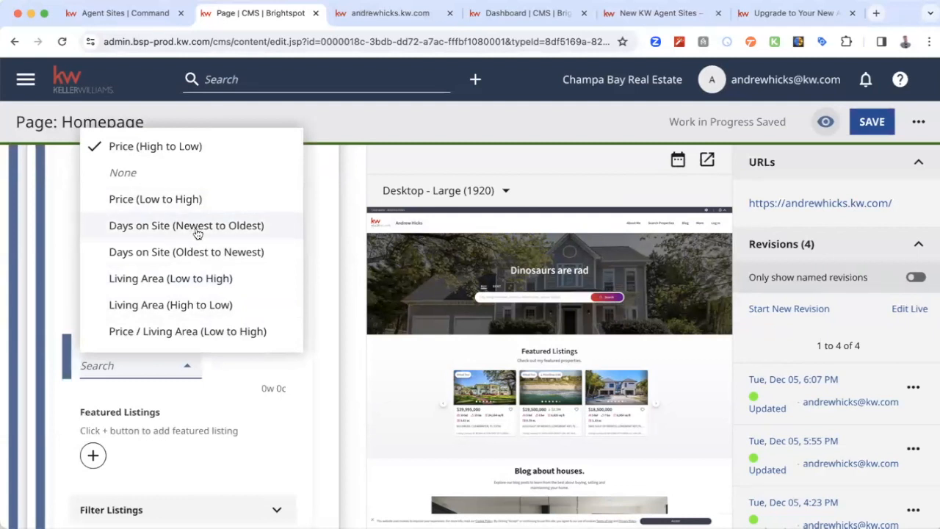
click(161, 390)
click(244, 380)
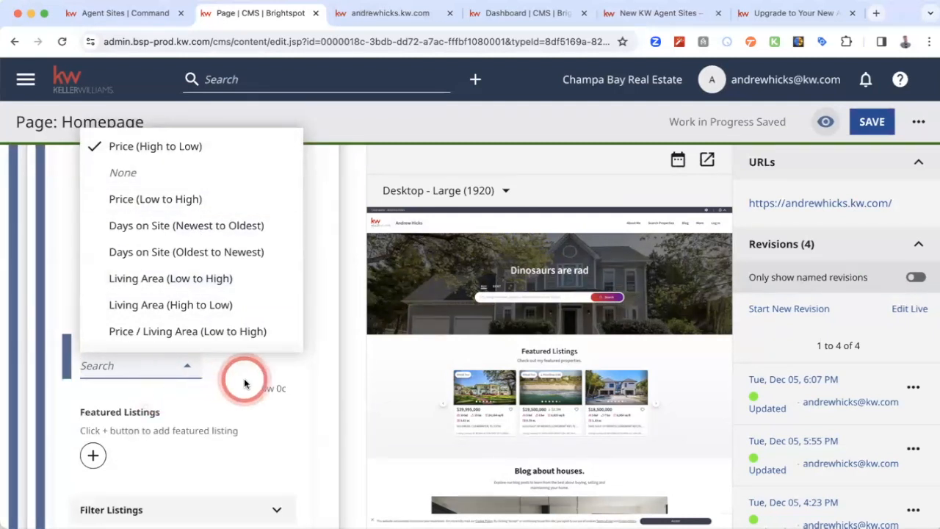
click(157, 147)
click(300, 392)
click(250, 334)
- Try adding a featured listing entry to the listing list section and remove the blank entry
scroll(250, 334, down, 3)
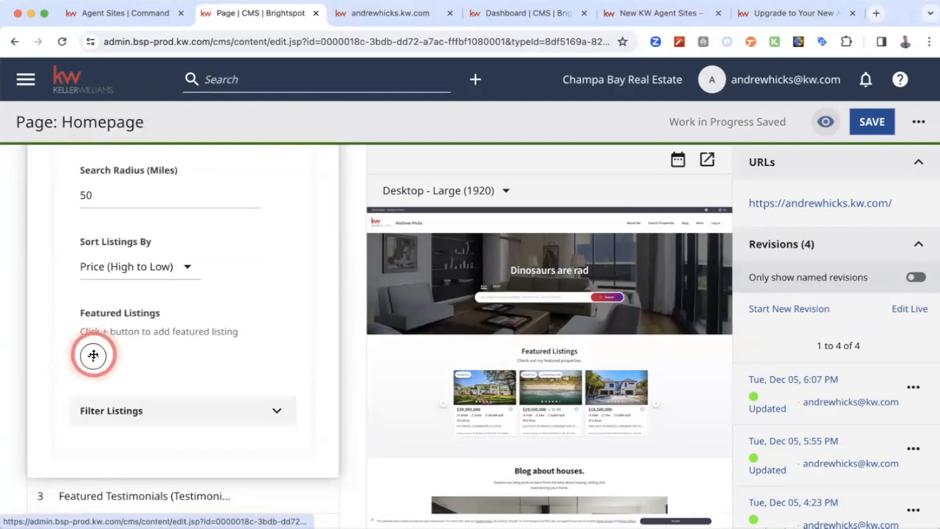
click(93, 356)
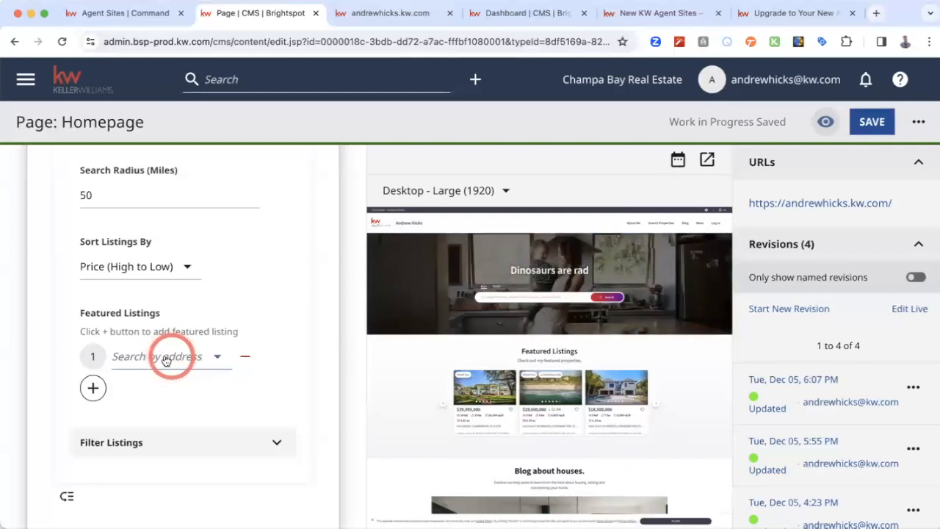
click(246, 362)
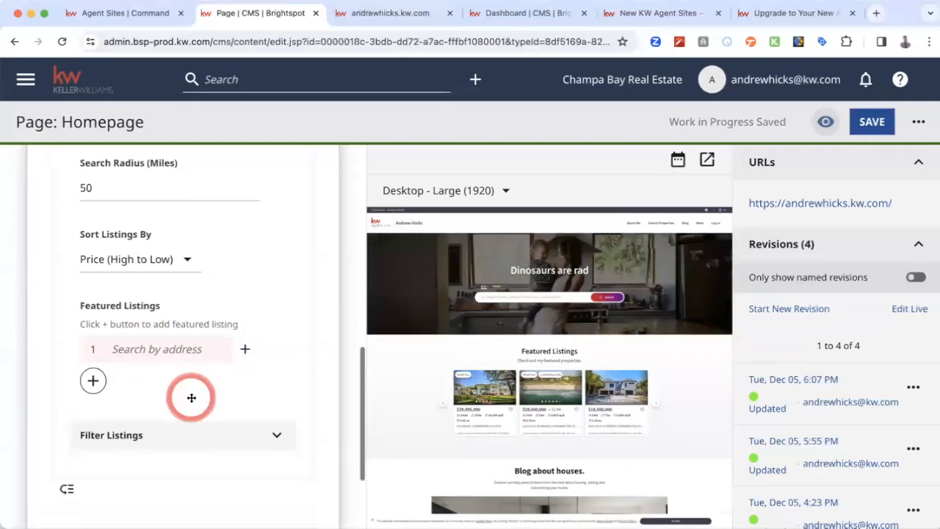
- Expand the Filter Listings settings and check the listing category options, keeping Sale selected
scroll(90, 394, down, 1)
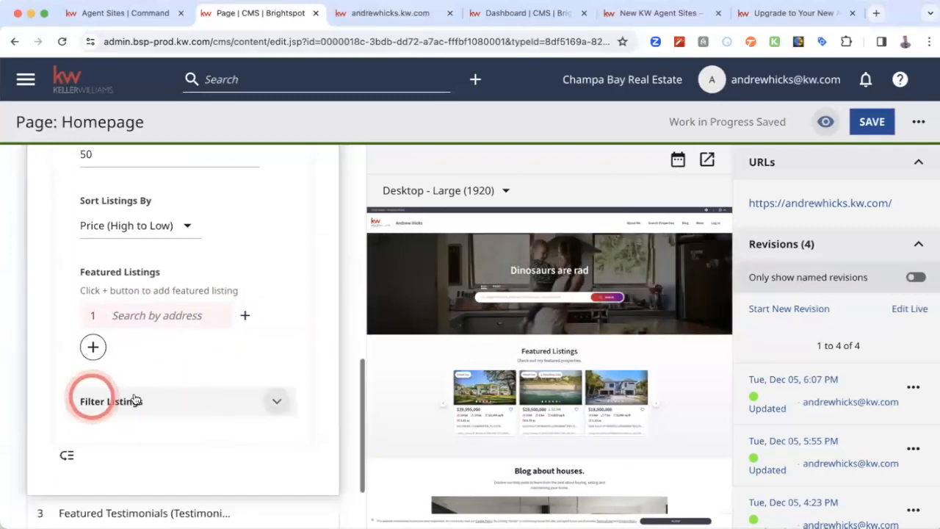
click(274, 401)
scroll(207, 404, down, 4)
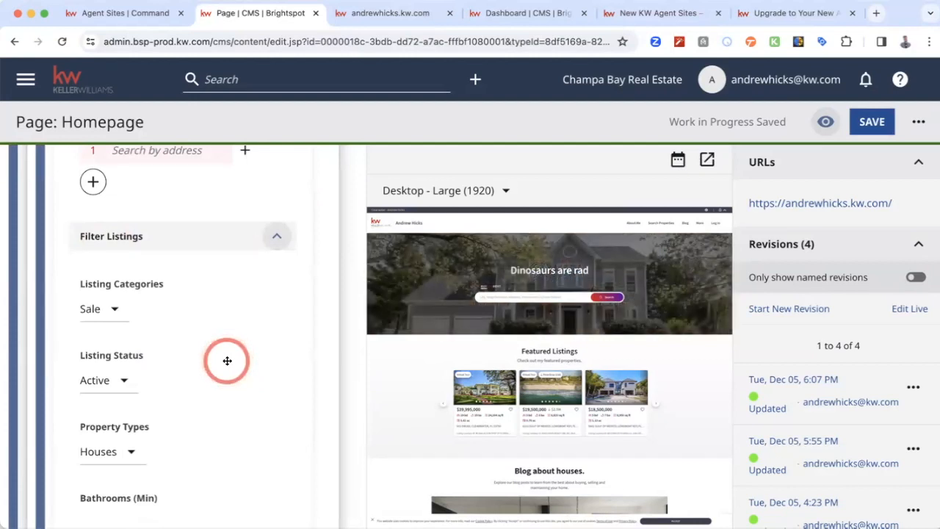
scroll(227, 360, down, 2)
click(114, 245)
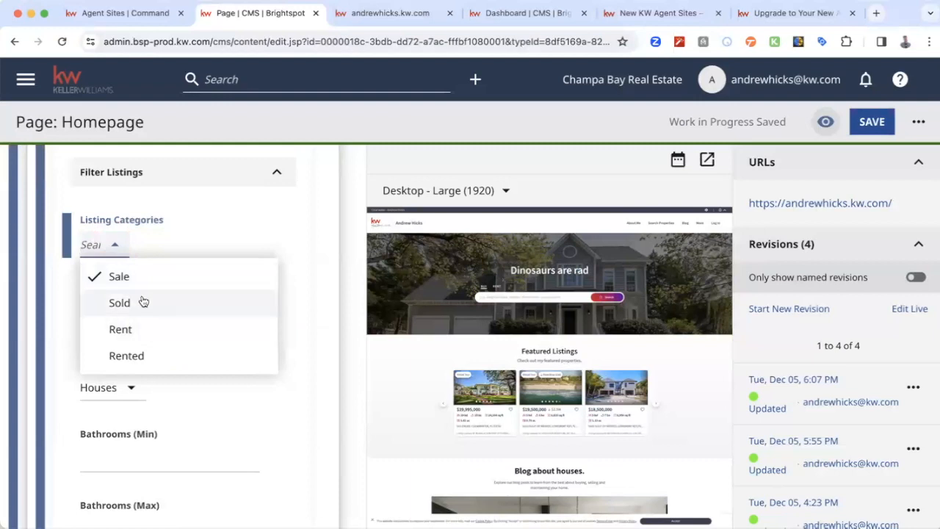
click(218, 224)
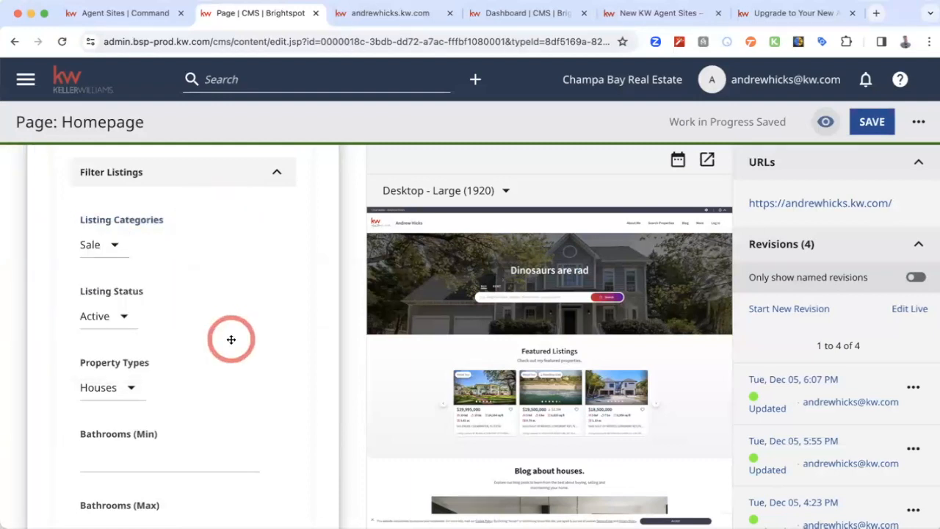
- Examine the remaining listing filters, from listing status and property types through bathrooms, bedrooms, sizes, price and keywords
scroll(247, 362, down, 1)
scroll(247, 362, down, 1)
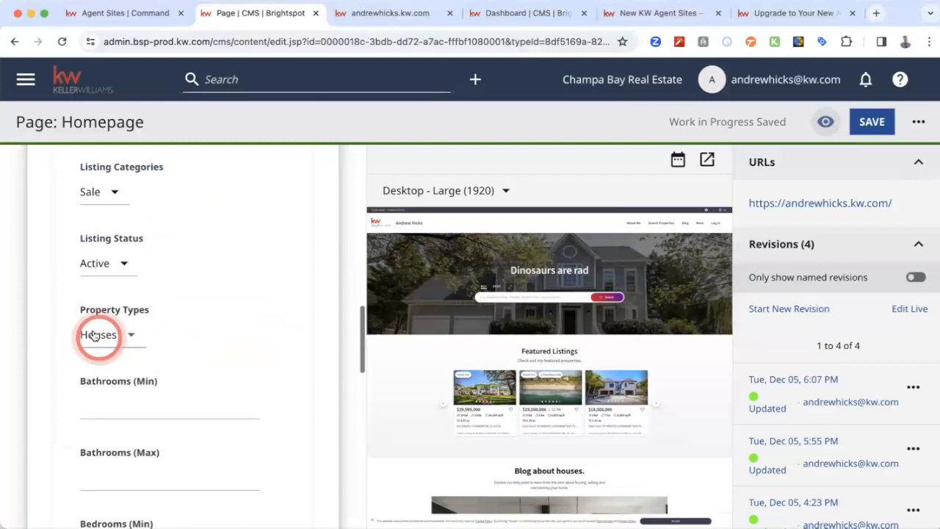
scroll(223, 361, down, 3)
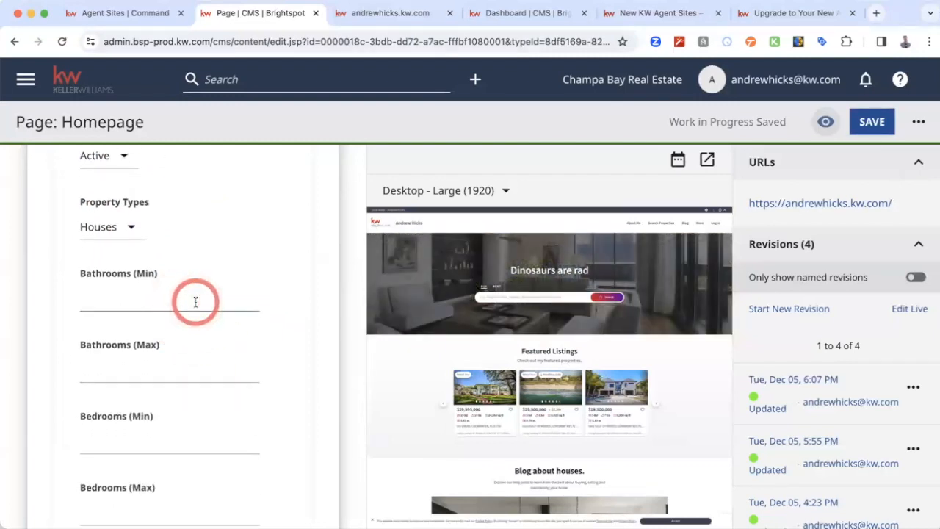
scroll(220, 363, down, 1)
scroll(220, 362, down, 1)
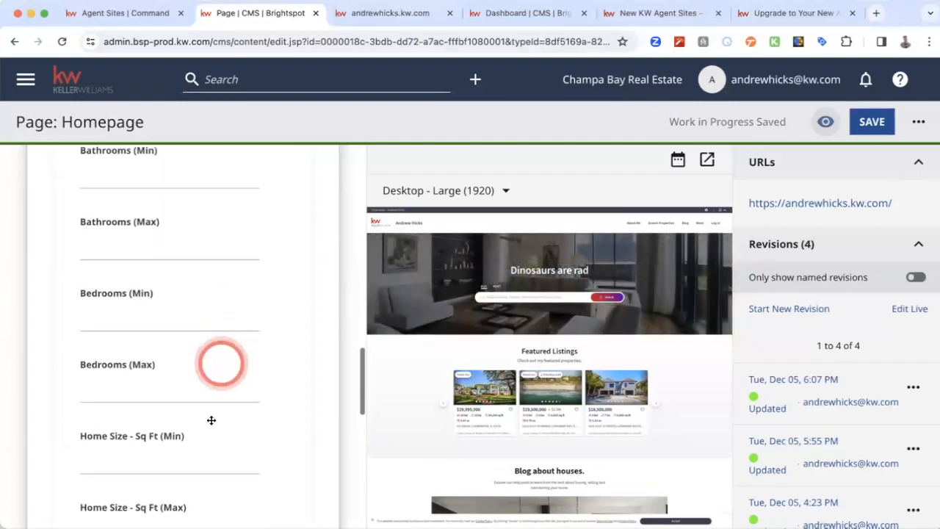
scroll(220, 330, down, 2)
scroll(233, 335, down, 3)
scroll(230, 332, down, 5)
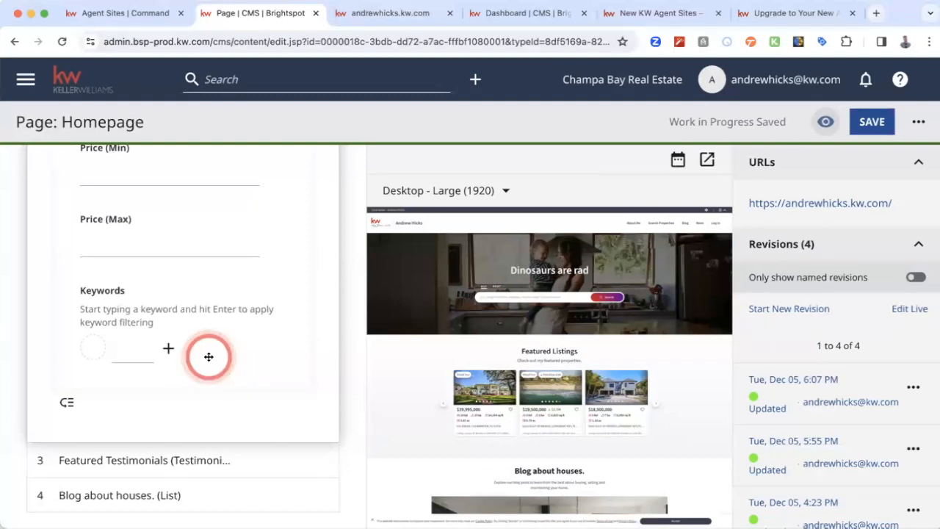
- Collapse the Featured Listings section and open the Featured Testimonials section for editing
scroll(209, 278, up, 10)
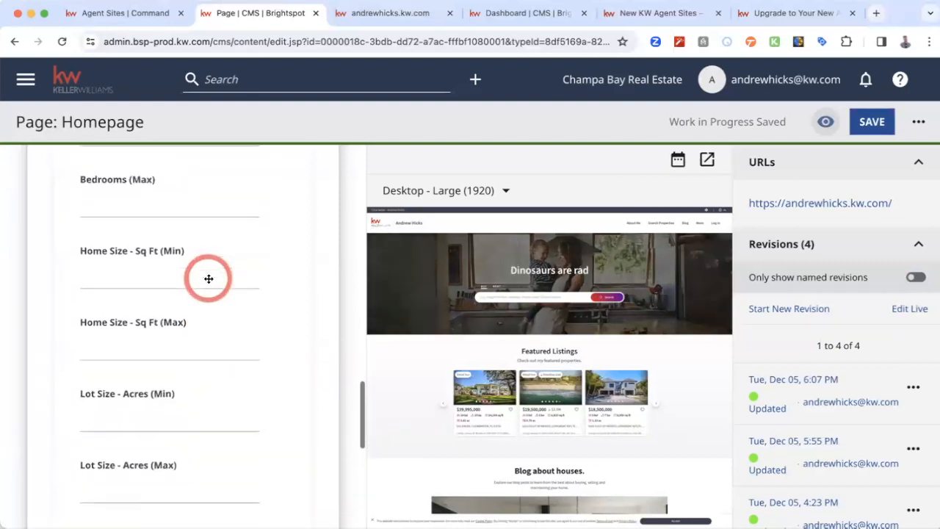
scroll(208, 279, up, 8)
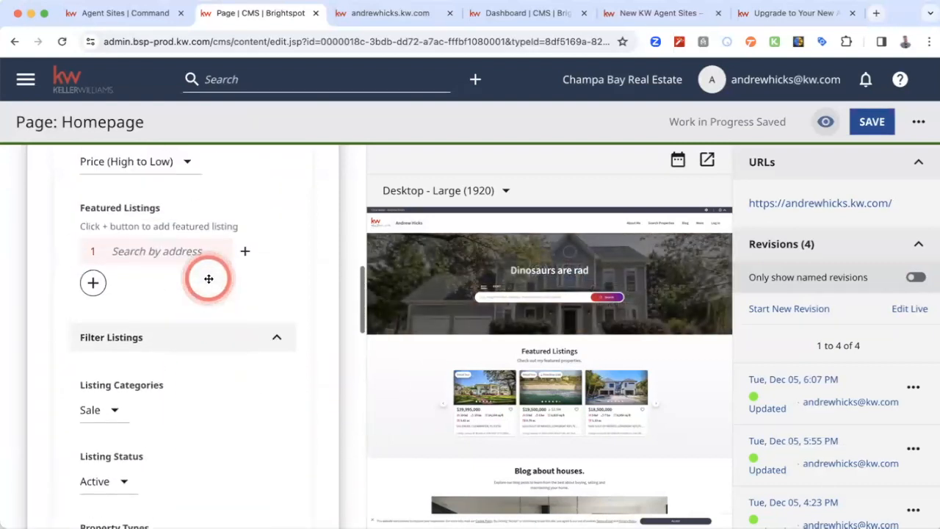
scroll(208, 278, up, 10)
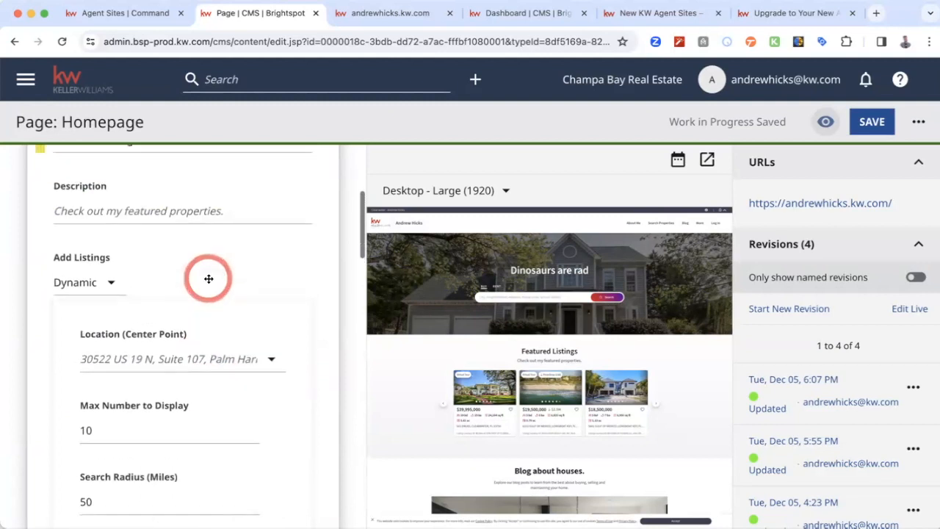
scroll(208, 279, up, 5)
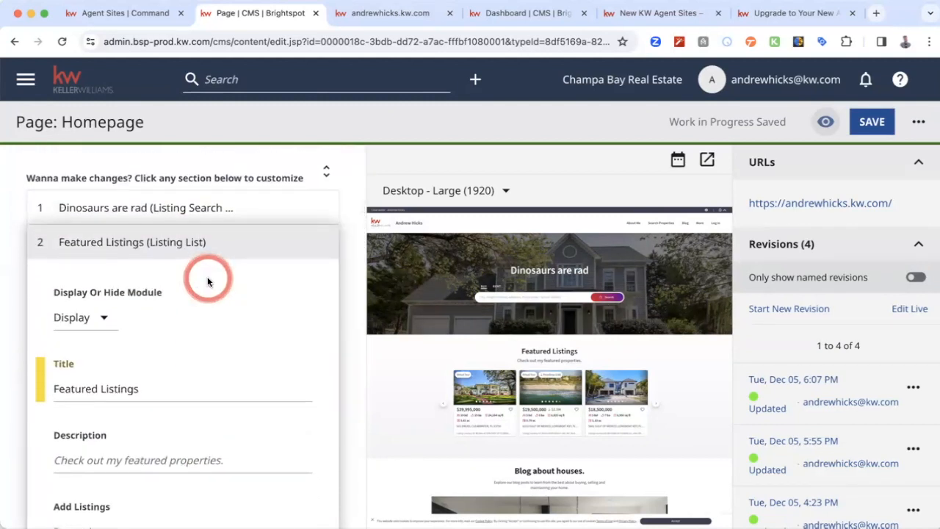
click(131, 242)
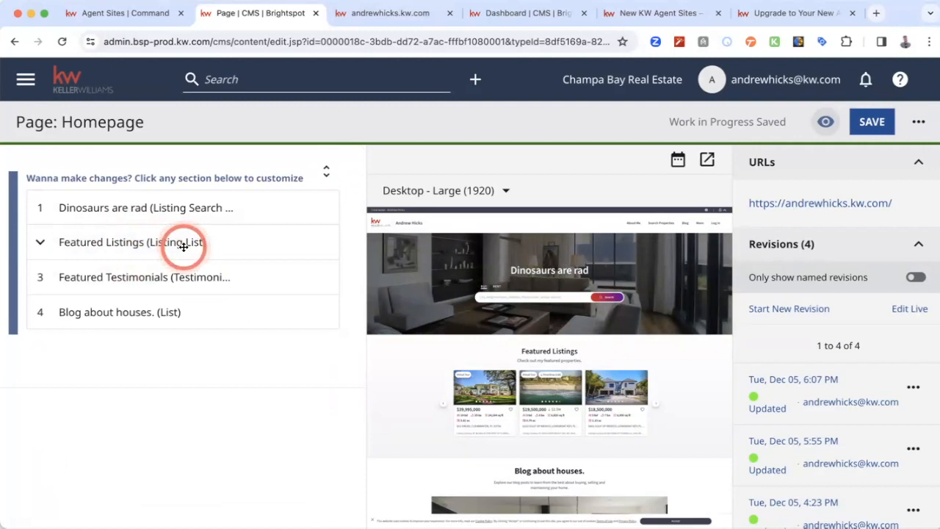
click(146, 282)
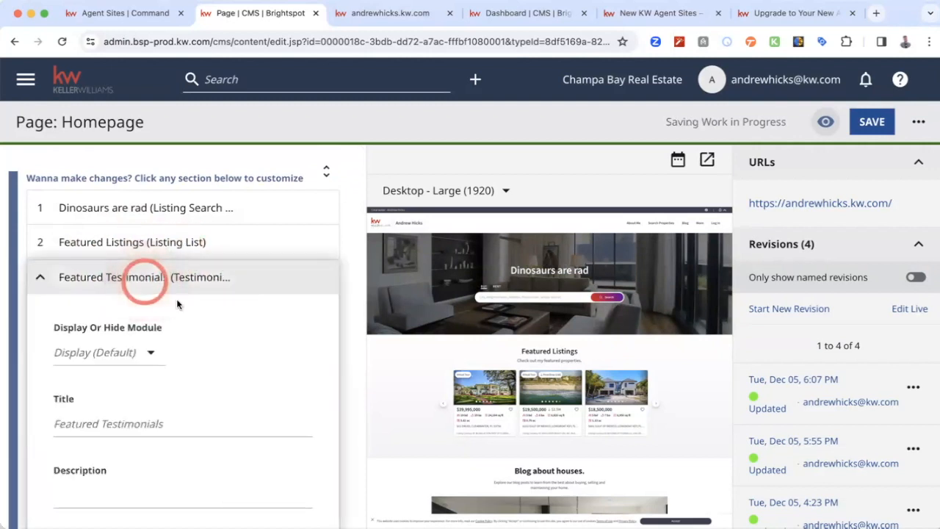
- Check the Featured Testimonials module's display and hide options, keep Display (Default), and view its title, description and item stream fields
scroll(242, 356, down, 1)
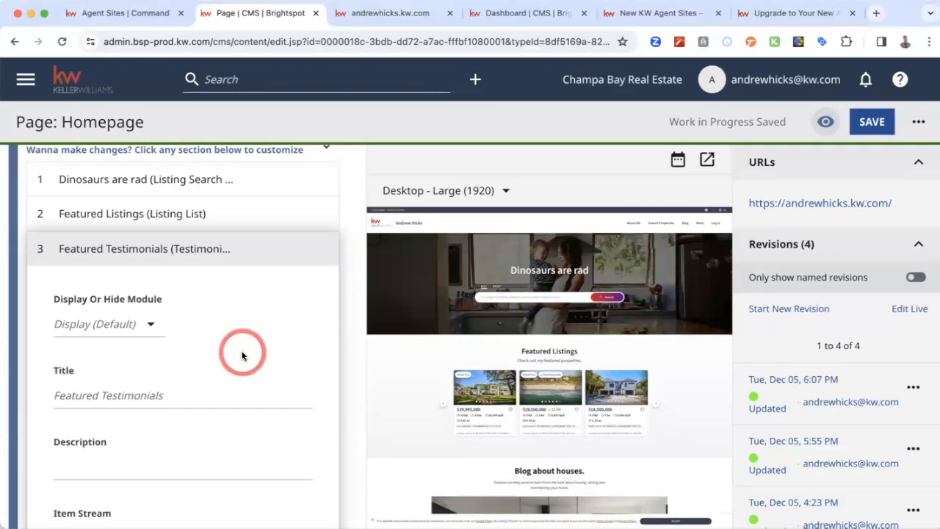
click(150, 324)
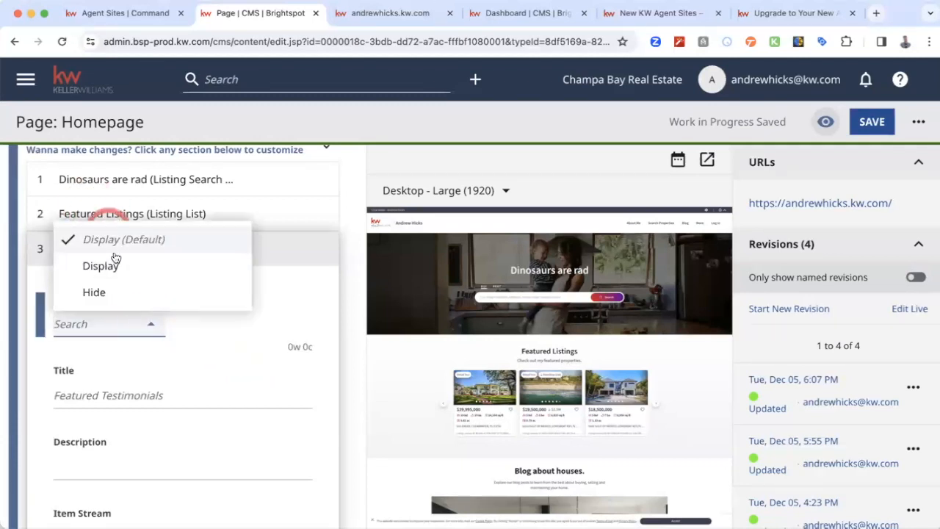
click(255, 371)
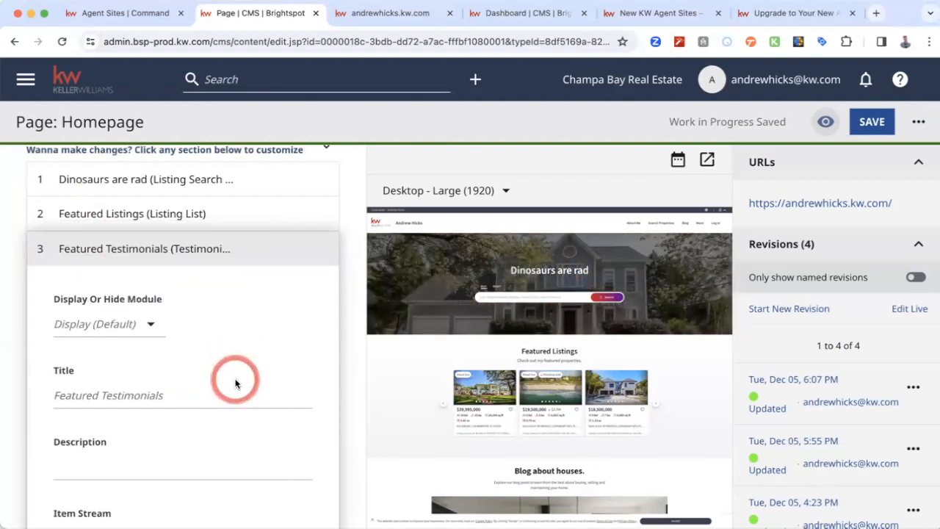
scroll(235, 378, down, 3)
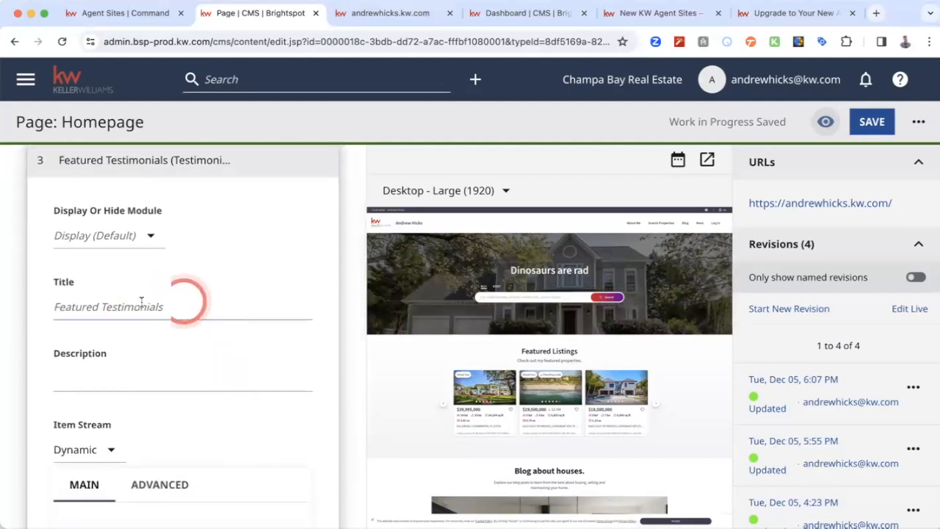
- Set the Featured Testimonials description to "What my clients are saying"
click(197, 302)
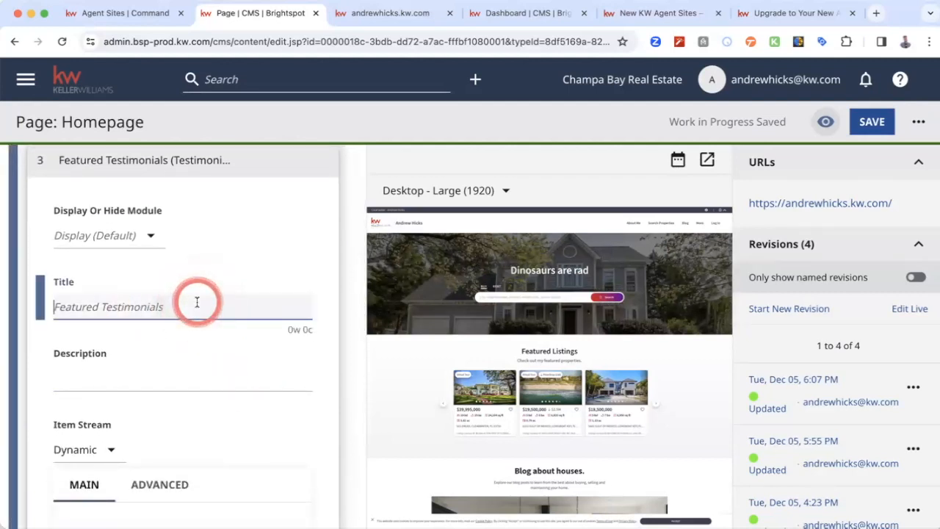
scroll(230, 351, down, 2)
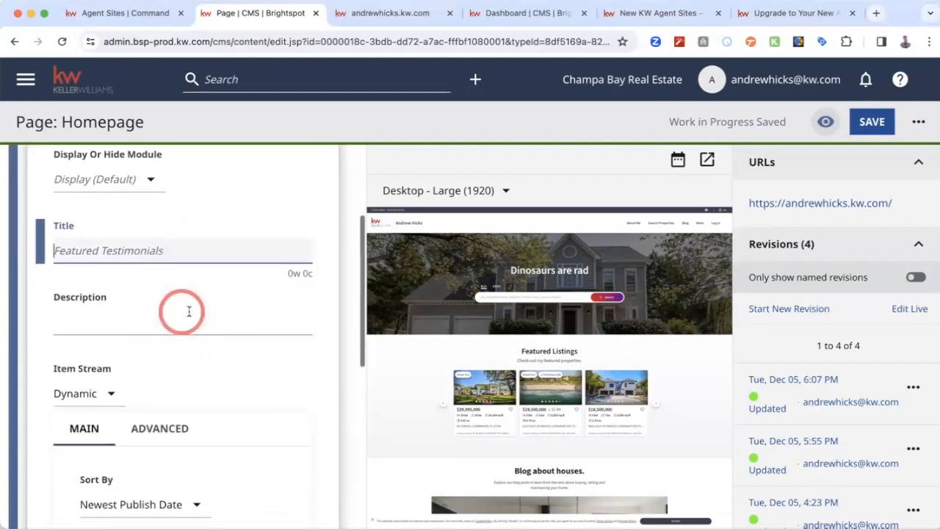
click(206, 321)
text(What my clients are saying)
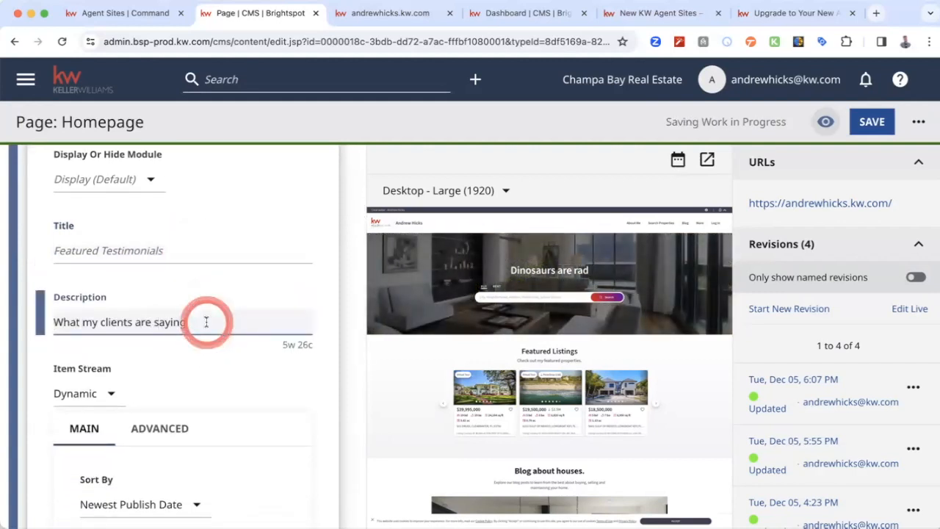
- Replace the Featured Testimonials description with "What people are saying about me."
triple_click(205, 321)
text(What people are saying about me.)
click(271, 286)
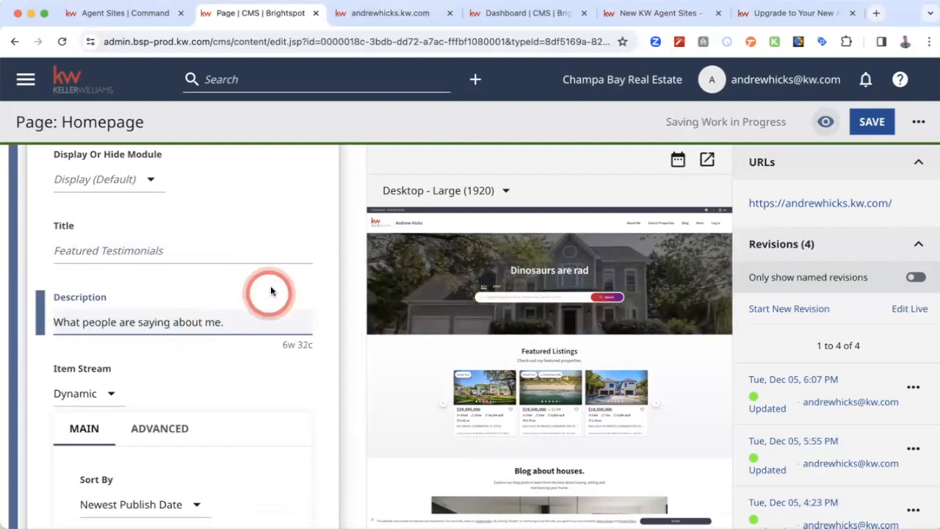
- Review the testimonials item stream's sort order, maximum number and filtering options, keeping Filtering at None
scroll(269, 283, down, 1)
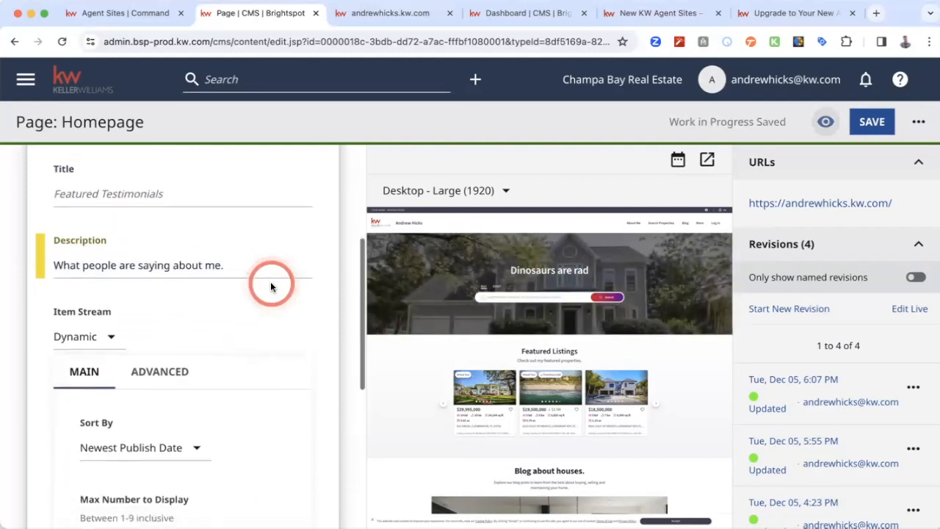
click(204, 277)
click(245, 285)
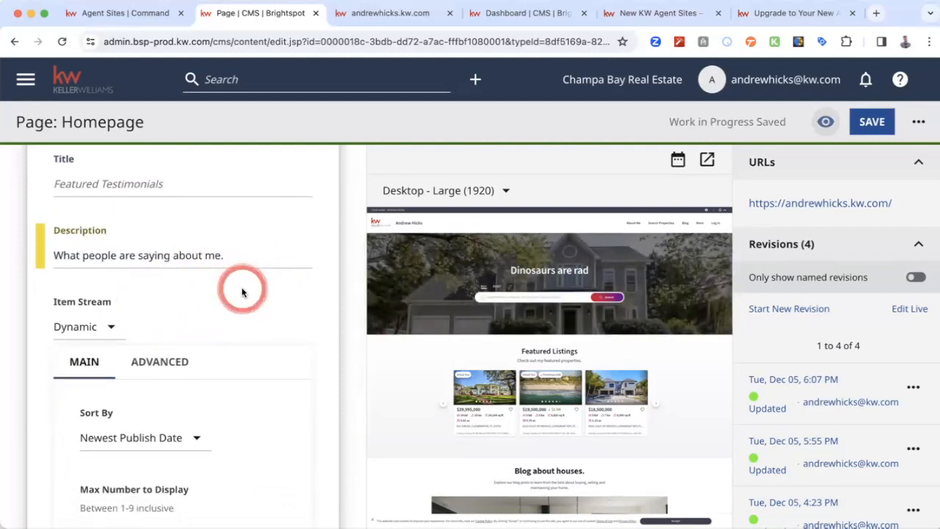
scroll(243, 291, down, 3)
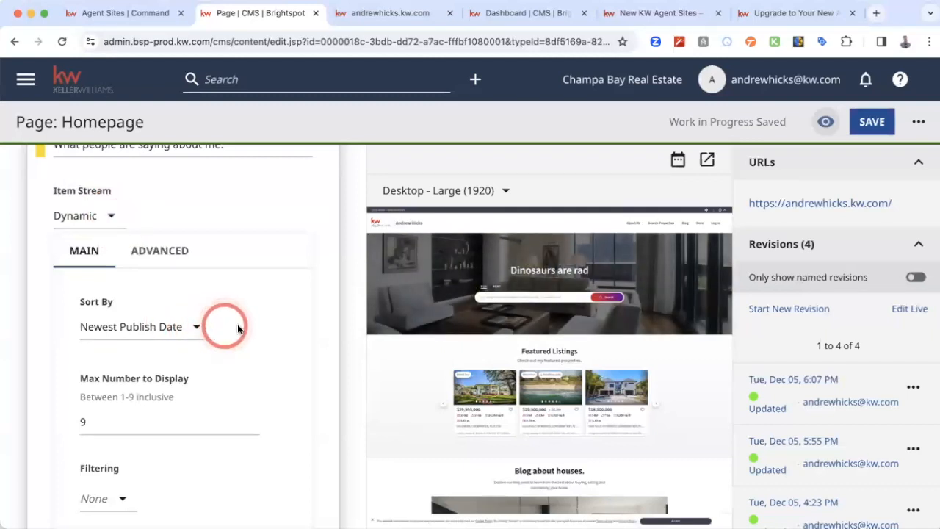
scroll(237, 332, down, 3)
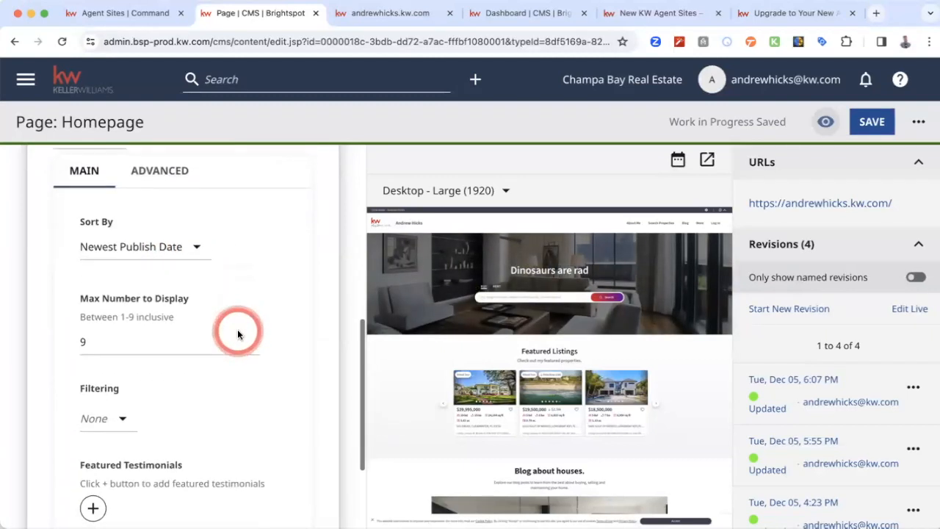
click(121, 286)
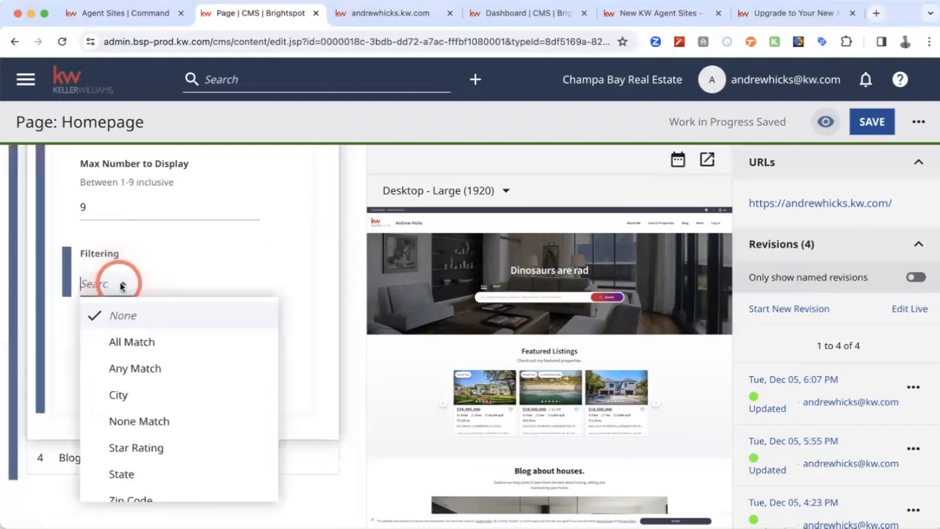
click(248, 283)
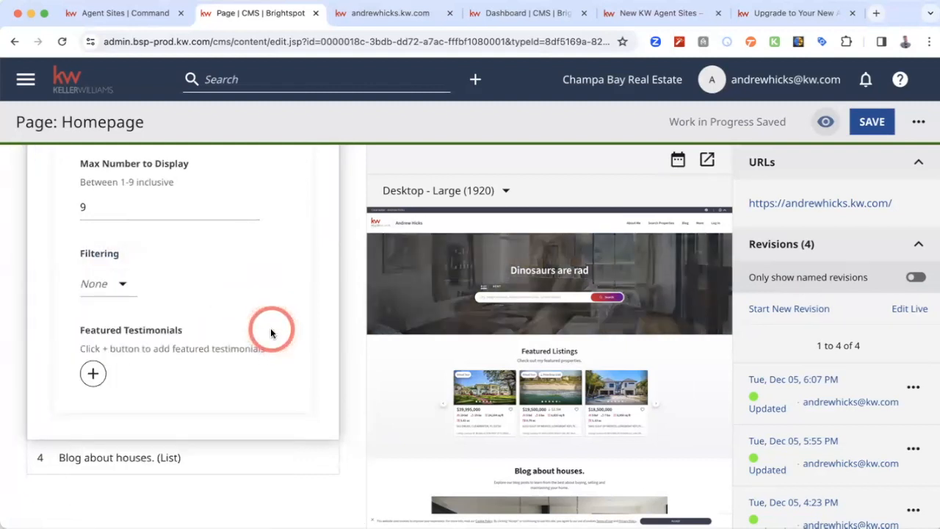
- Add a featured testimonial entry, create a new testimonial for it and set its star rating to 5
click(91, 375)
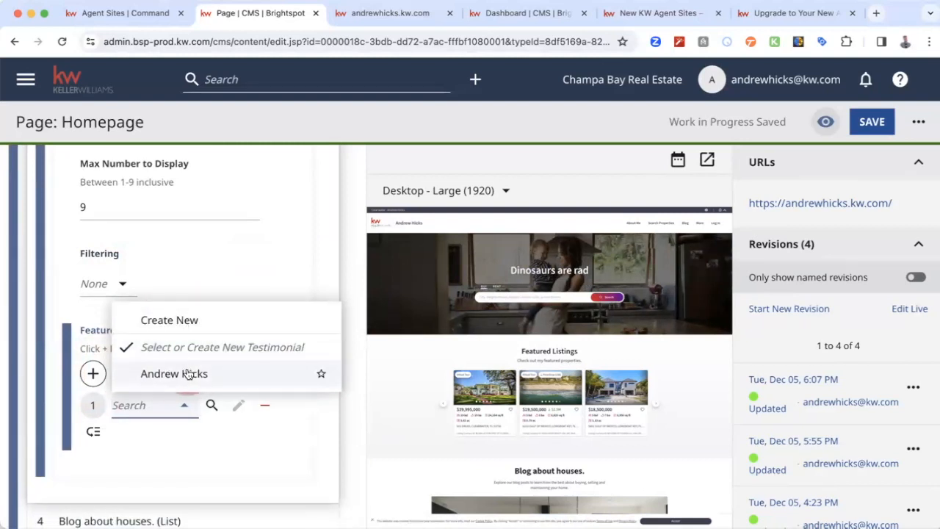
click(191, 326)
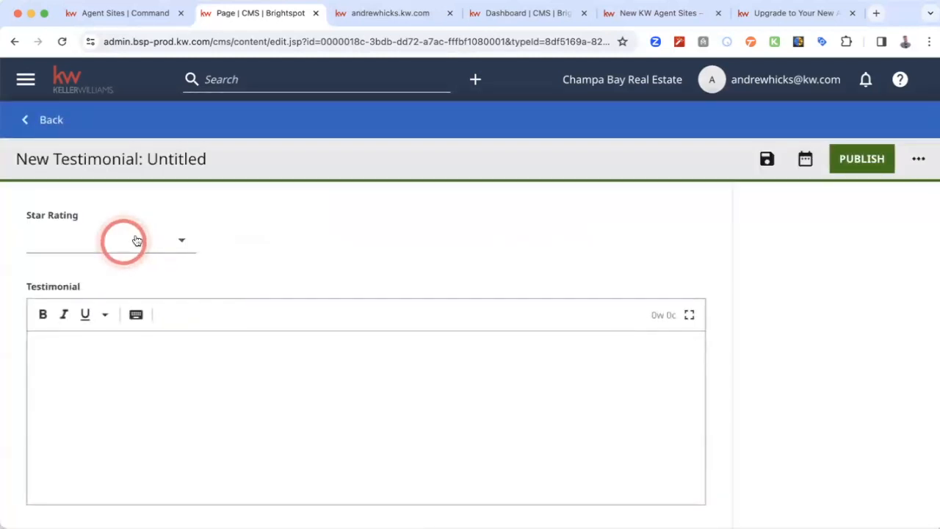
click(183, 242)
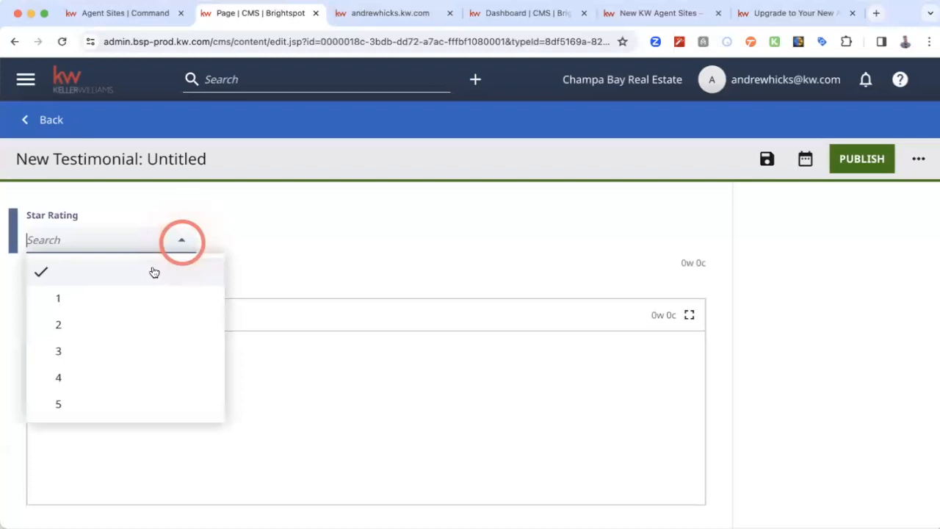
click(88, 406)
- Write a two-line testimonial naming the agent, the first line saying he is the best and the second that he is Rad
click(357, 399)
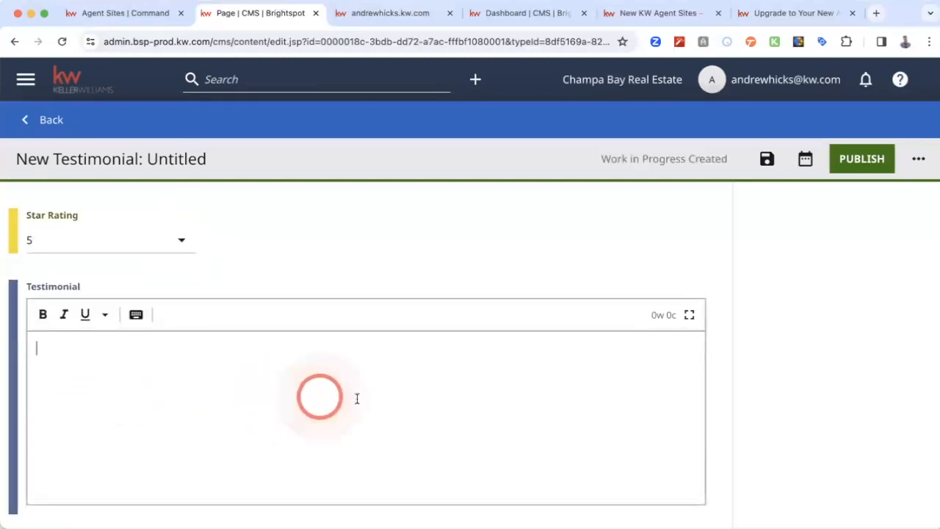
click(357, 398)
scroll(357, 398, down, 2)
click(322, 321)
text(Andrew is the best.)
key(Return)
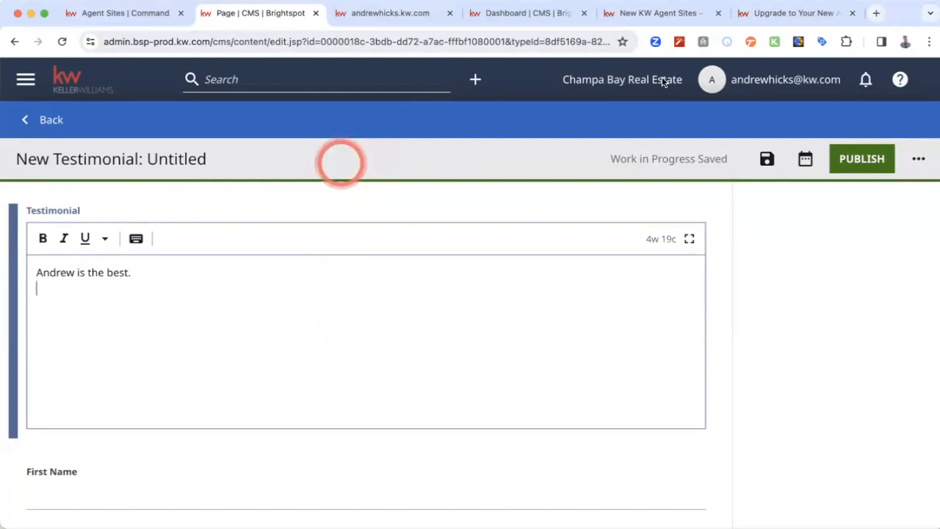
click(128, 317)
text(Andrew is Ra)
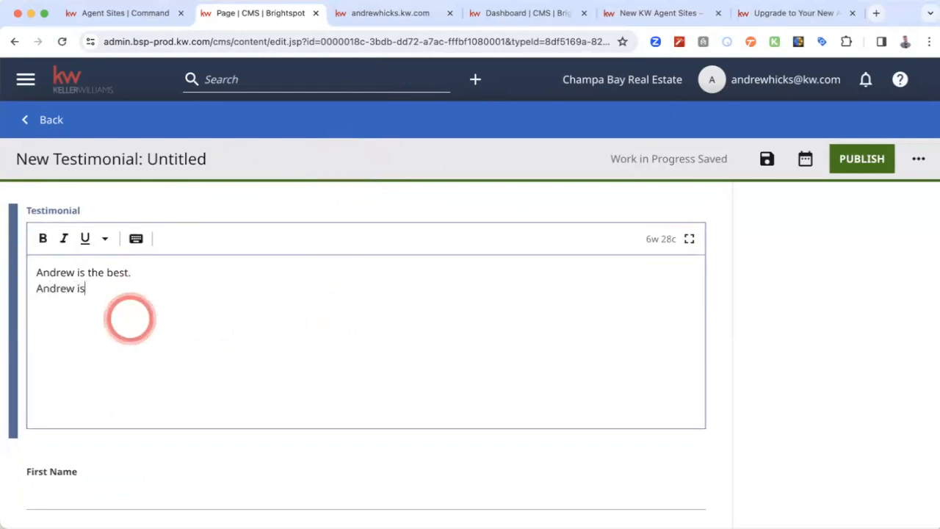
- Fill in the testimonial client's first name and set the city to Champa Bay
scroll(185, 321, down, 2)
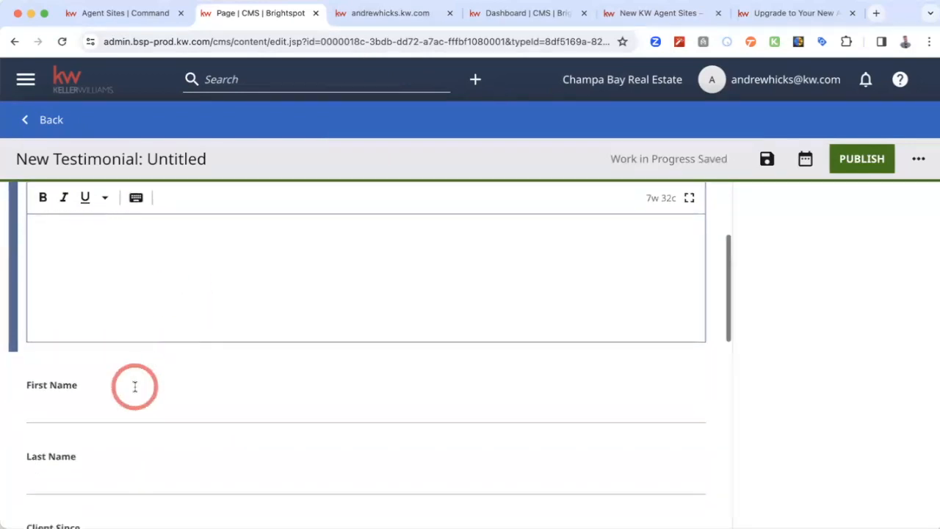
click(122, 414)
text(Not a)
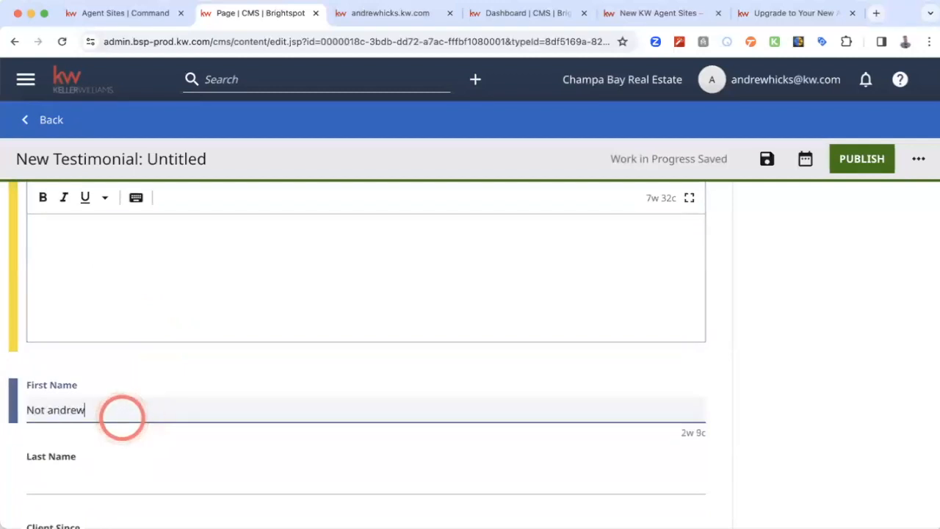
text(ndrew)
scroll(121, 415, down, 7)
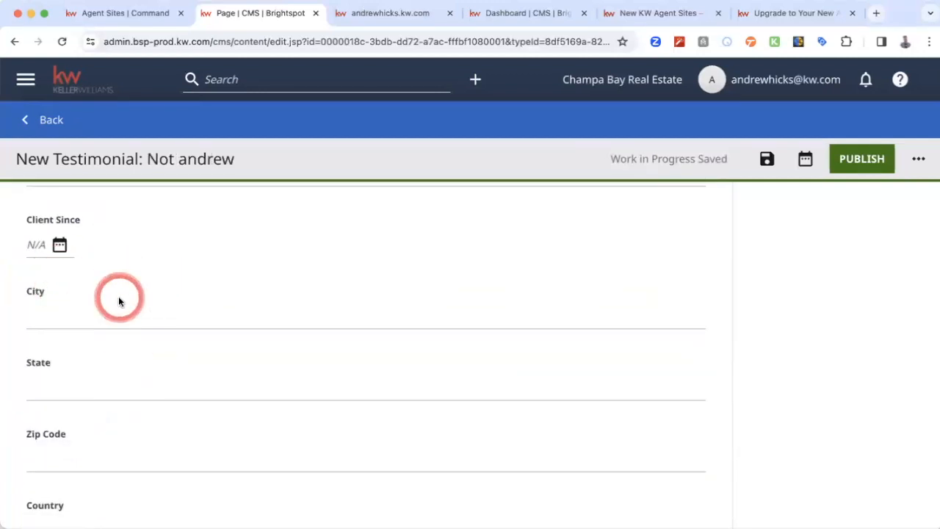
scroll(120, 300, up, 4)
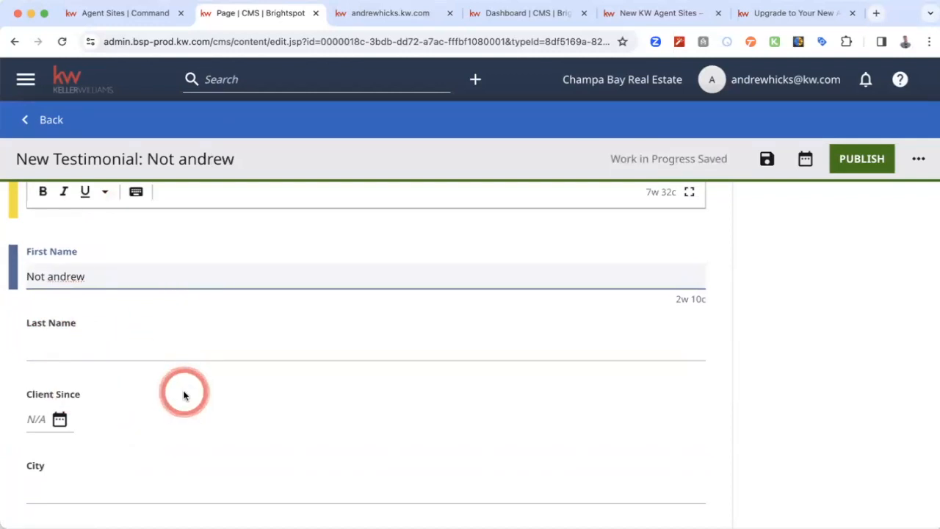
scroll(220, 373, down, 3)
click(159, 323)
text(Champa Bay)
scroll(159, 323, down, 5)
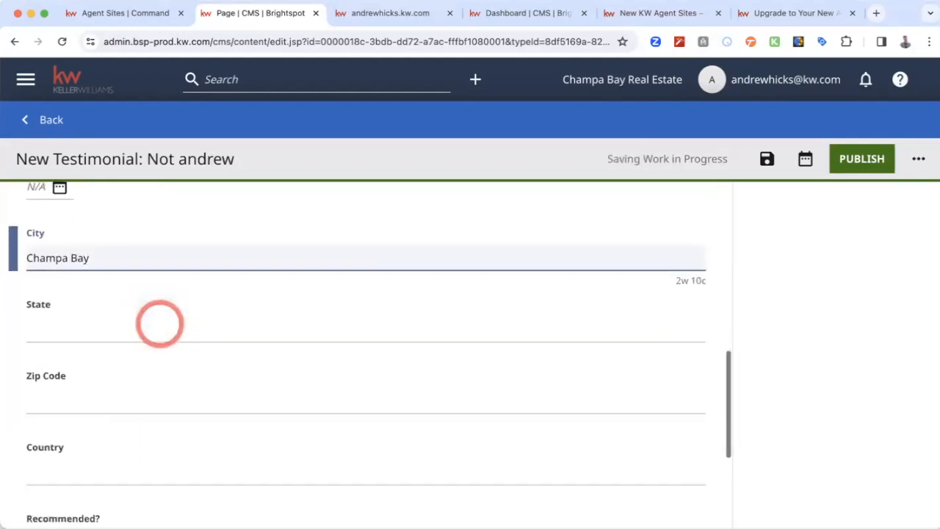
- Turn on Recommended for the testimonial and set the state to FL
click(36, 324)
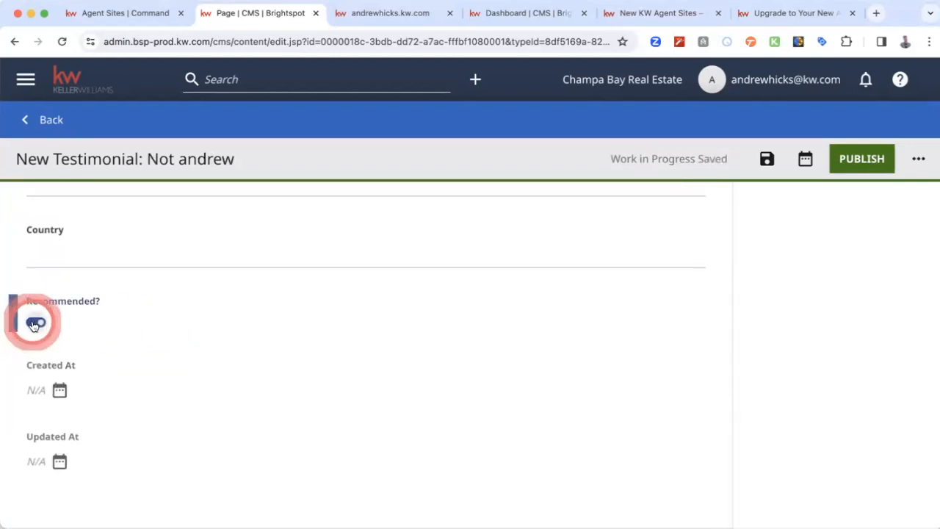
scroll(233, 314, up, 2)
scroll(233, 315, up, 1)
click(181, 266)
text(FL)
scroll(292, 322, down, 3)
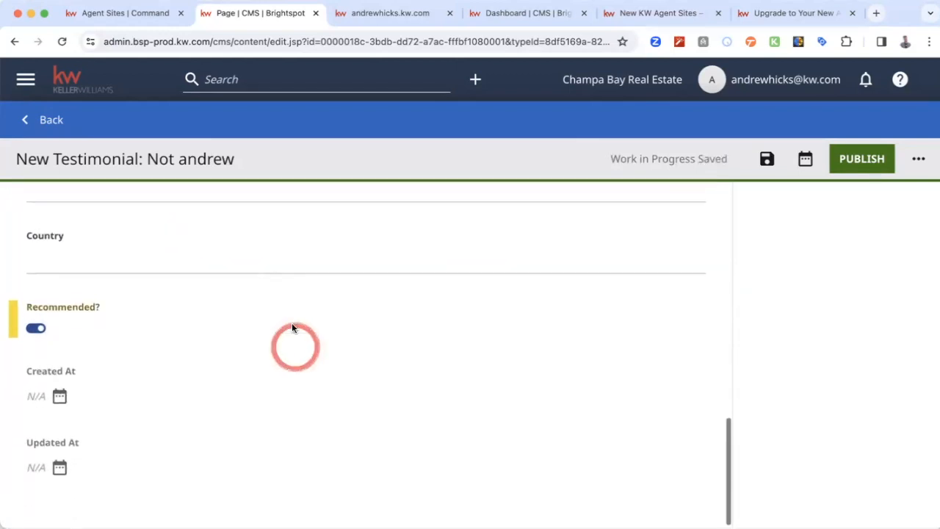
- Set the required Client Since date to December 3, 2023 and publish the testimonial
click(860, 166)
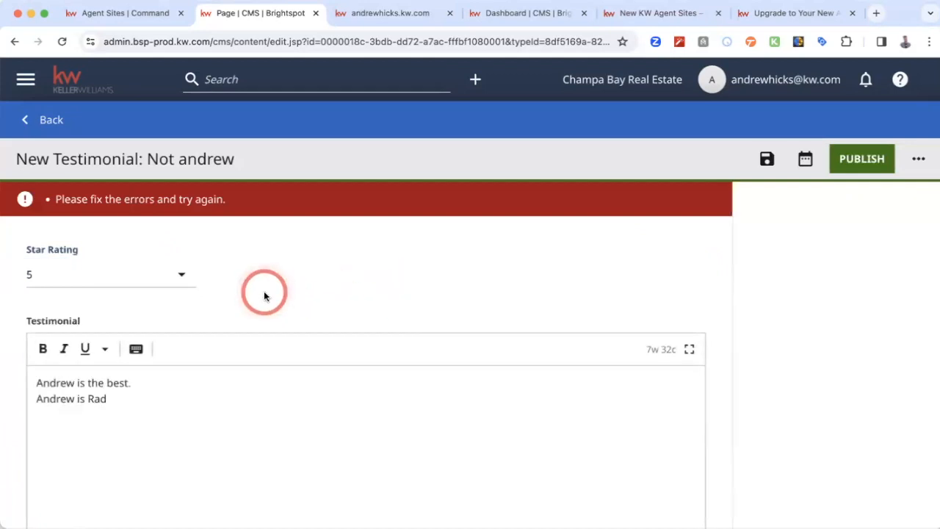
scroll(189, 363, down, 2)
scroll(189, 363, down, 4)
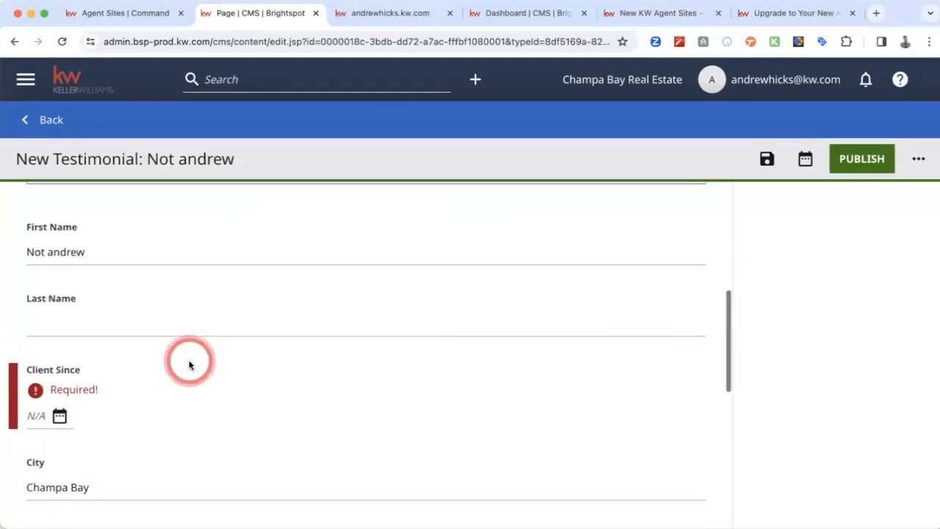
click(62, 358)
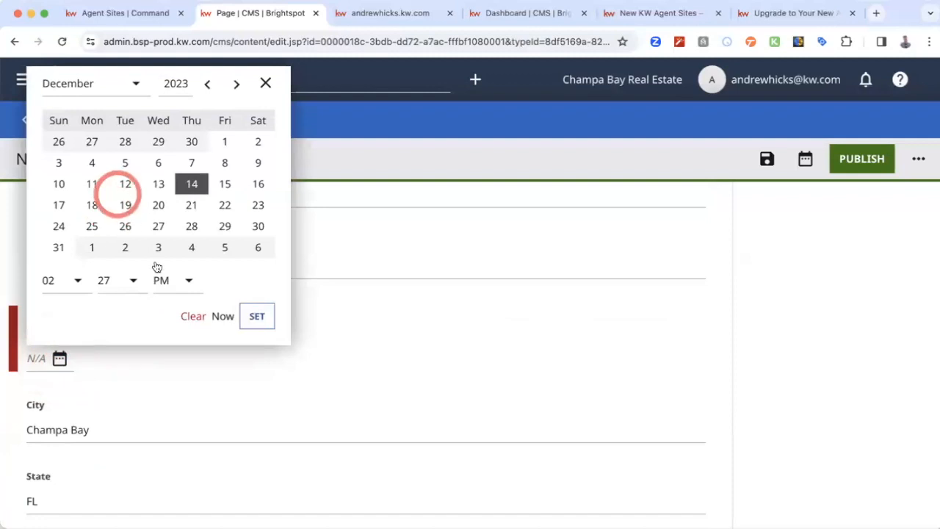
click(56, 163)
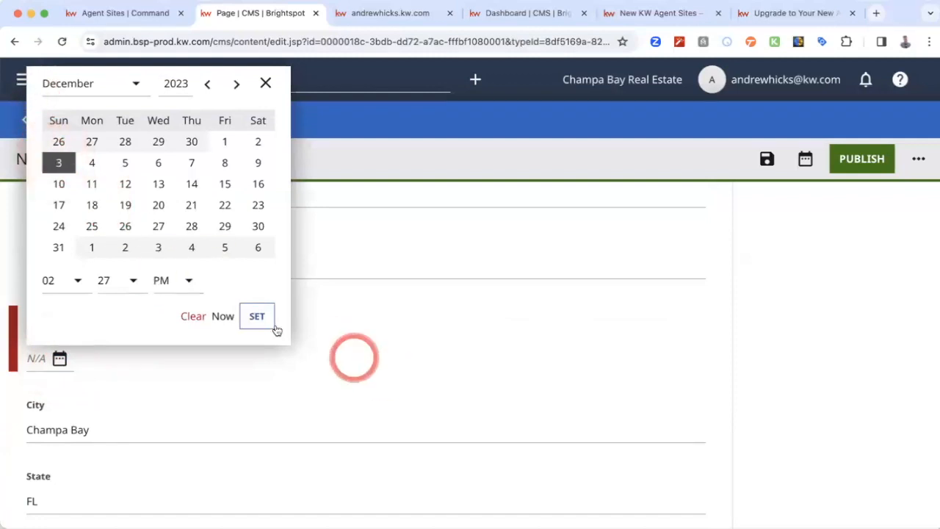
click(253, 318)
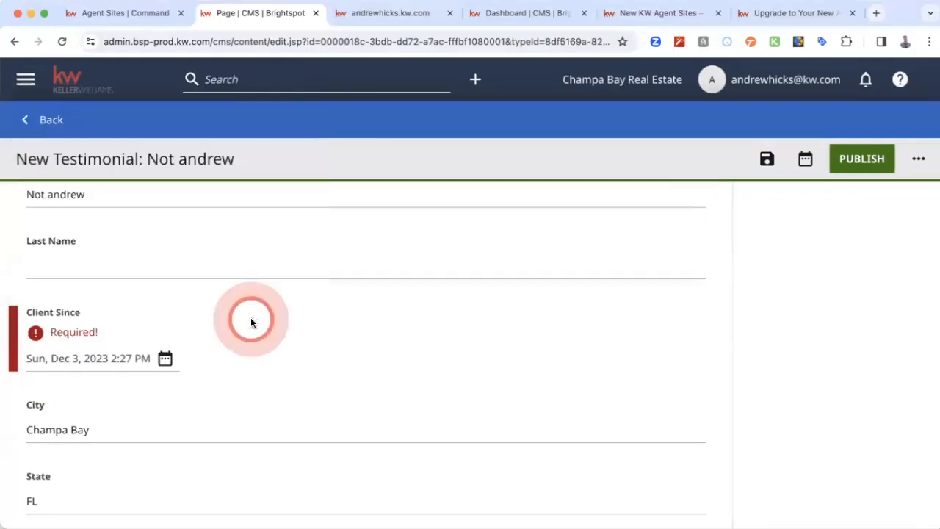
click(875, 168)
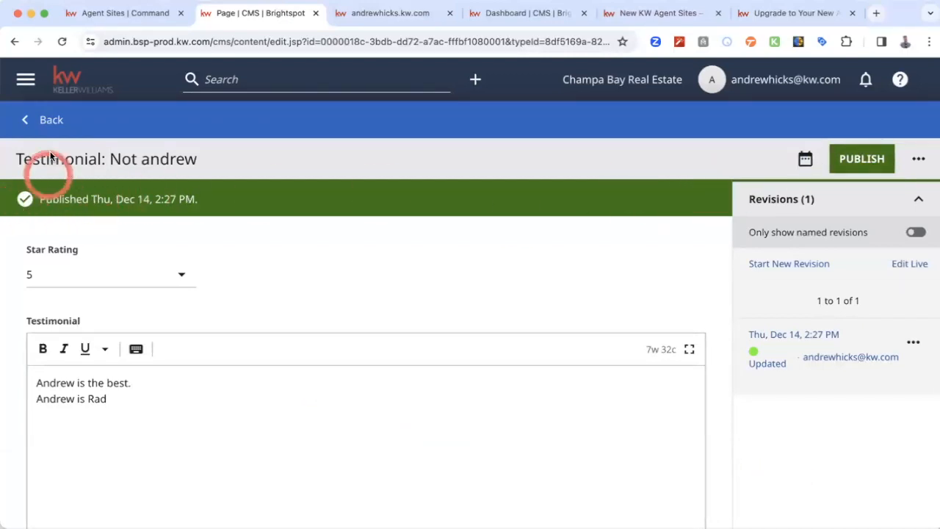
- Return to the homepage editor, select the newly published testimonial as the first featured testimonial, and check it in the preview
click(47, 122)
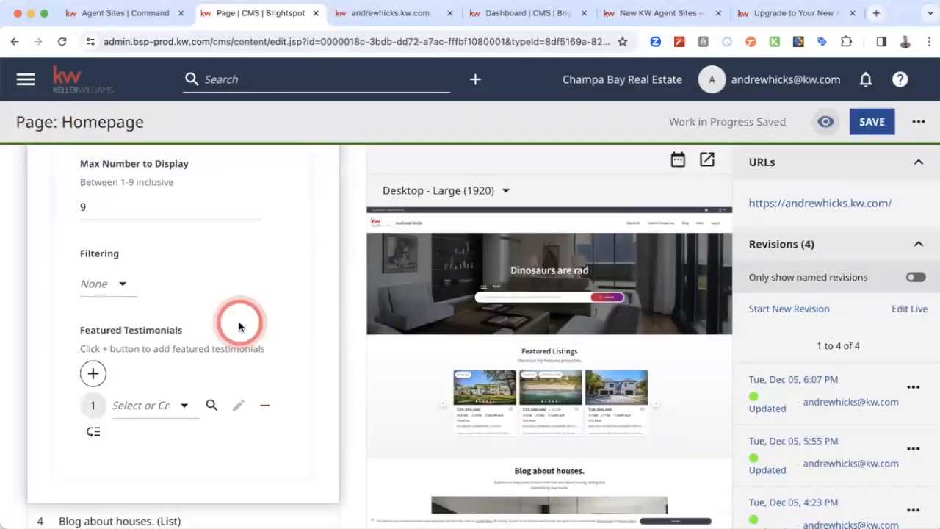
click(183, 409)
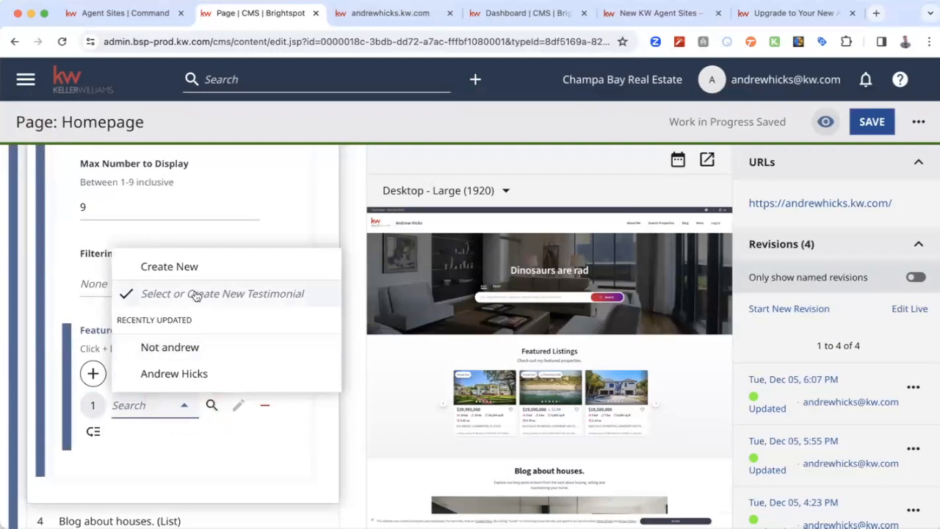
click(169, 347)
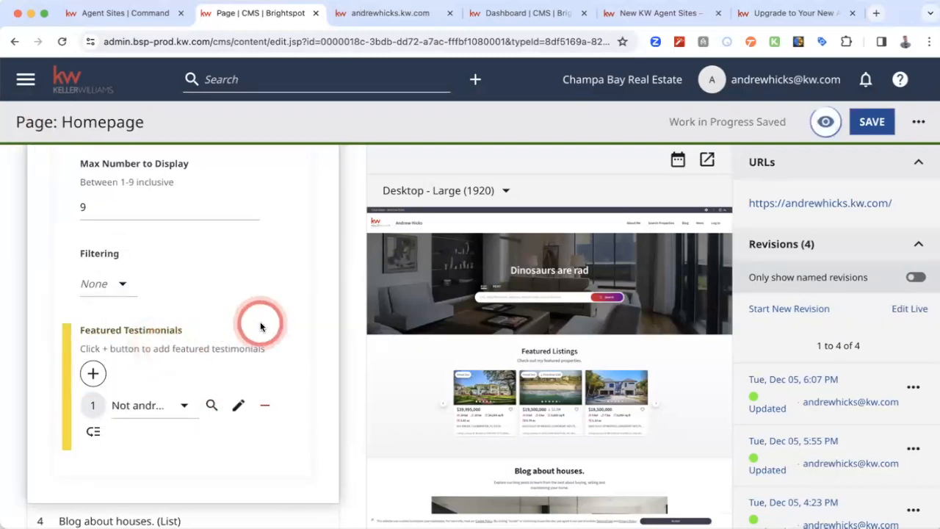
scroll(261, 323, down, 2)
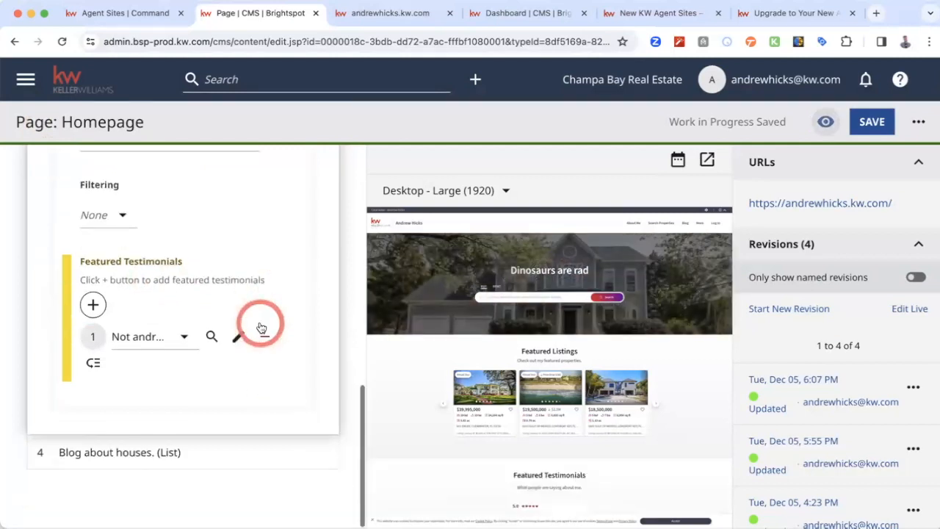
scroll(443, 411, down, 2)
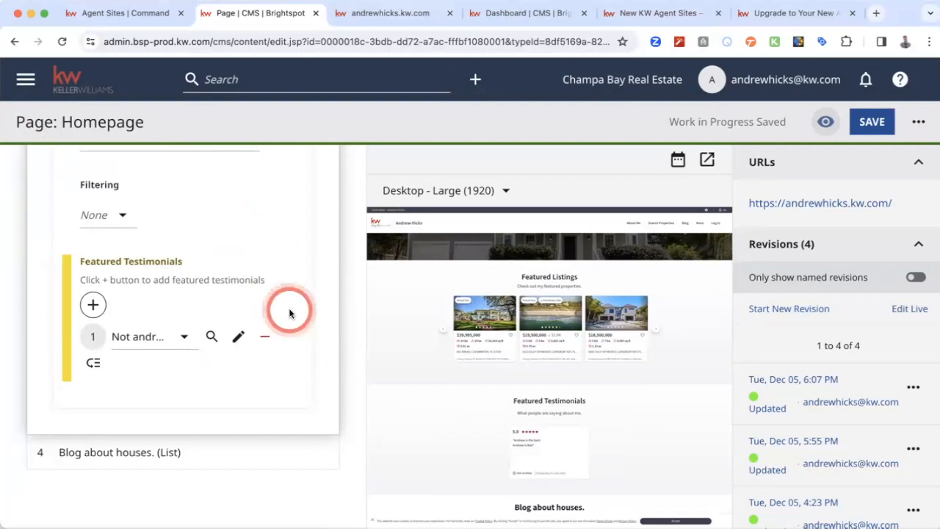
scroll(238, 209, up, 3)
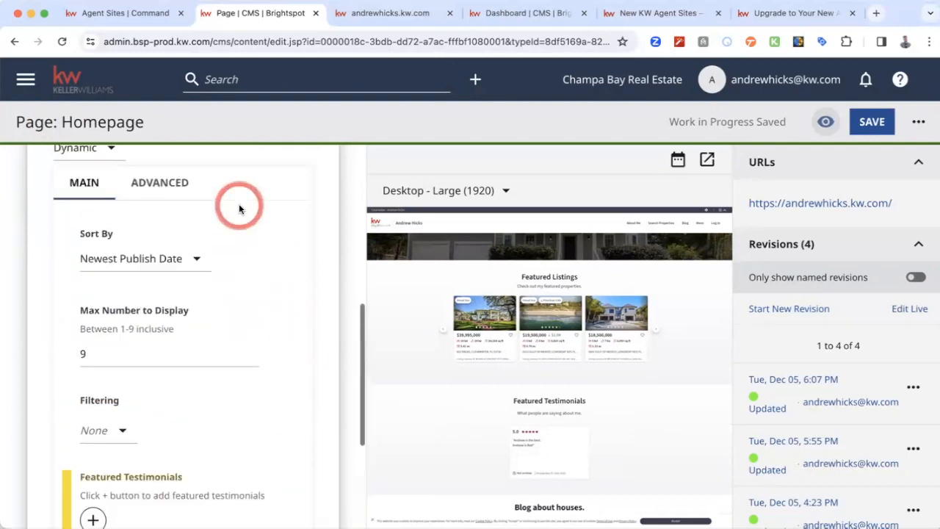
- Collapse the Featured Testimonials section of the homepage and expand the "Blog about houses." section
scroll(238, 210, up, 3)
scroll(237, 206, down, 1)
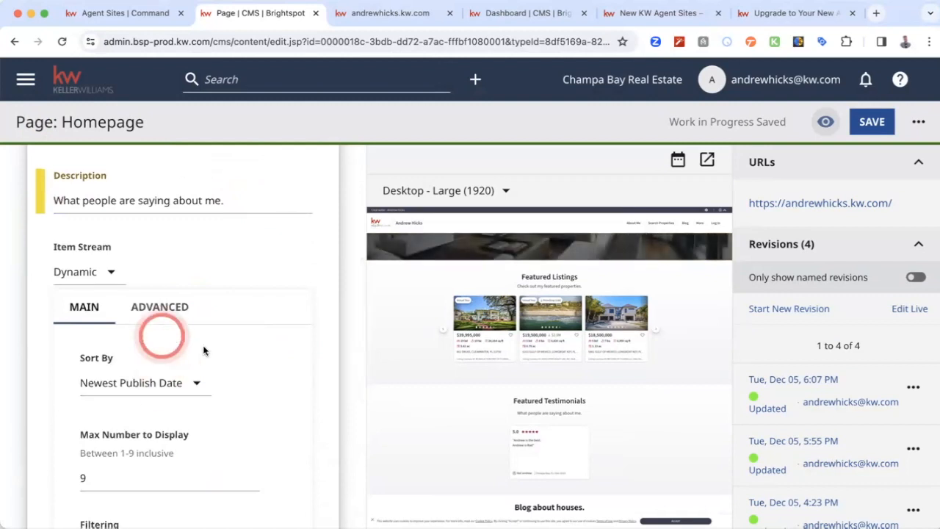
scroll(203, 351, up, 5)
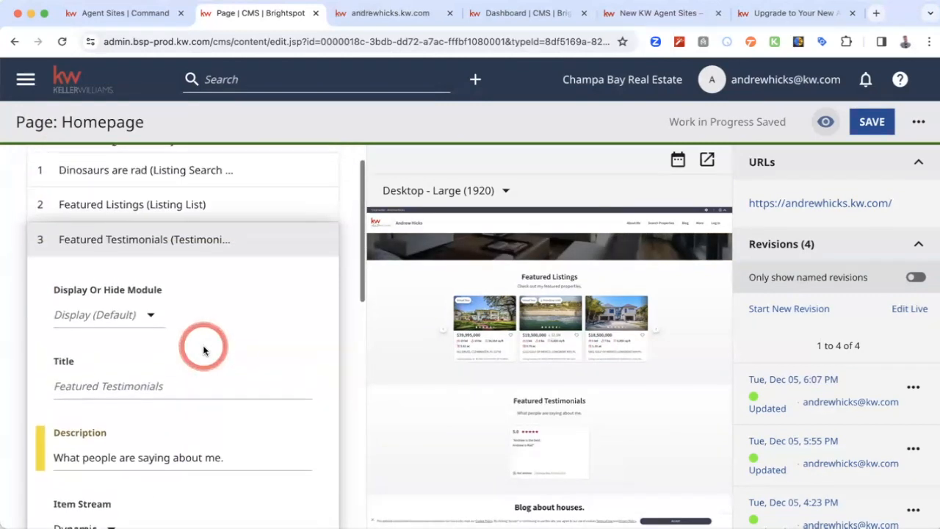
click(204, 239)
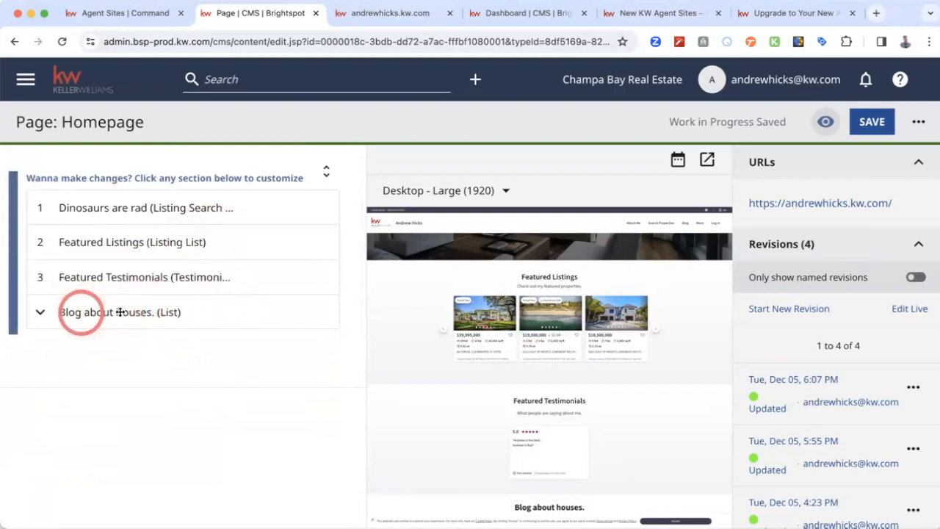
click(97, 312)
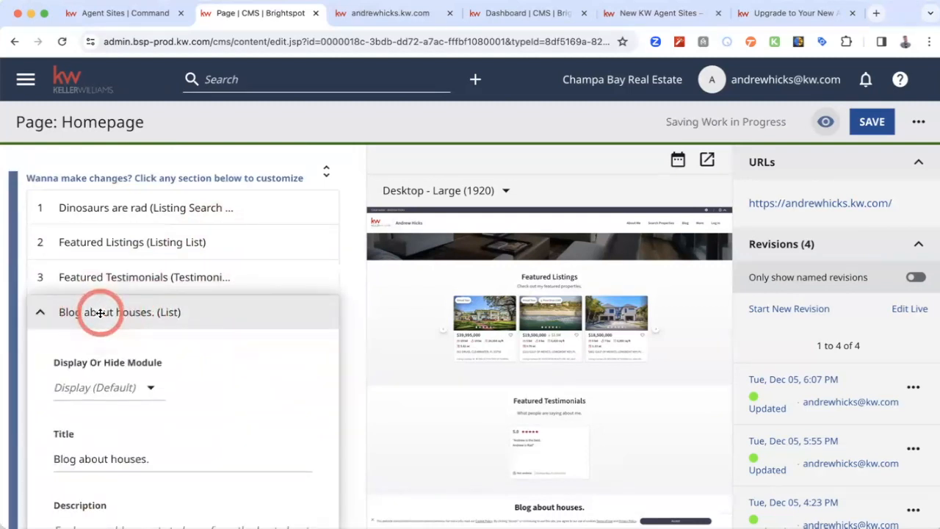
- Examine the blog section's display, title and description settings and its available Item Stream options
scroll(200, 350, down, 3)
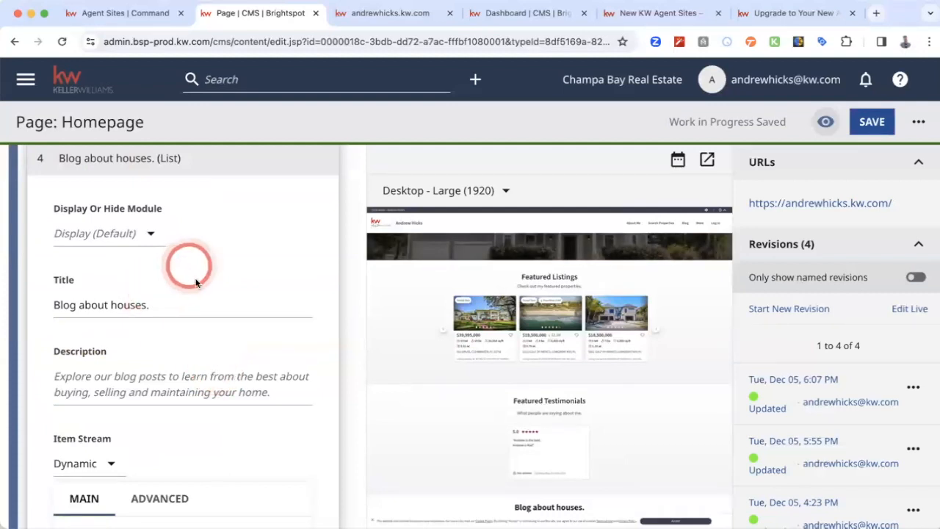
scroll(193, 274, down, 1)
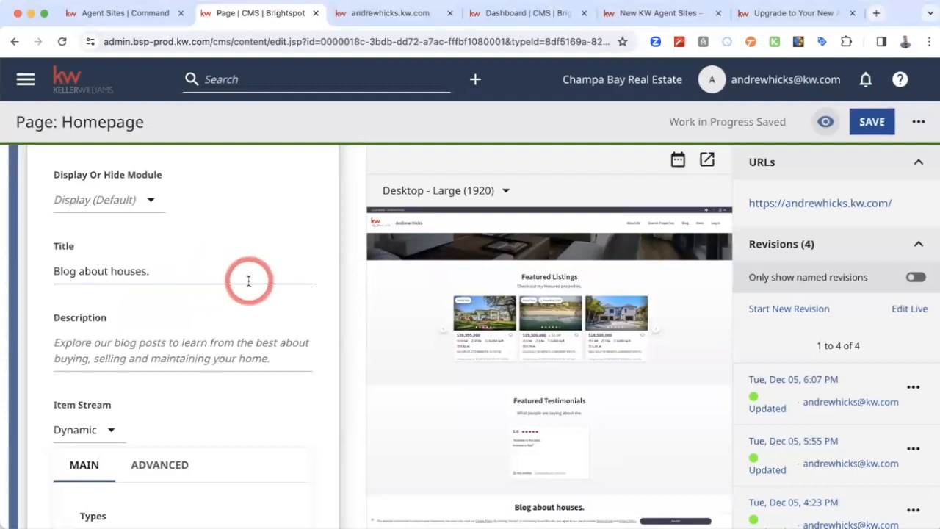
scroll(213, 274, down, 3)
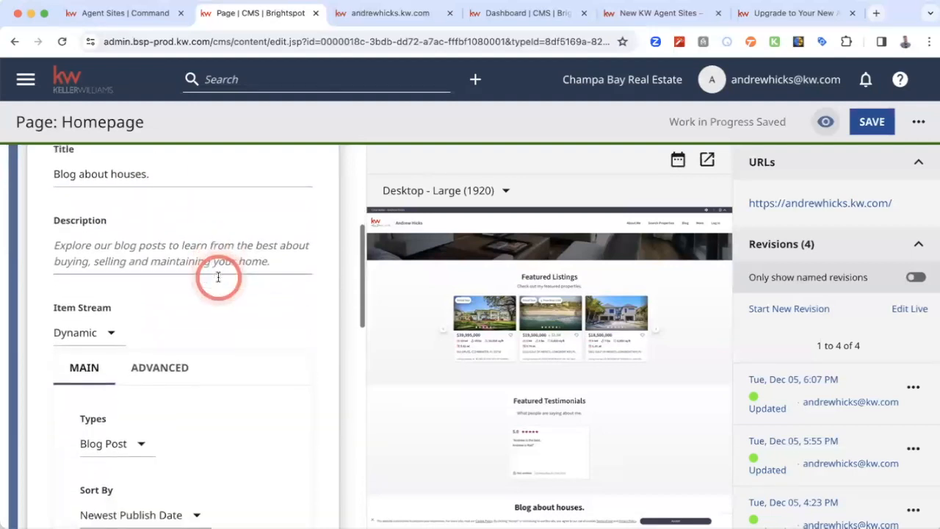
scroll(218, 277, down, 2)
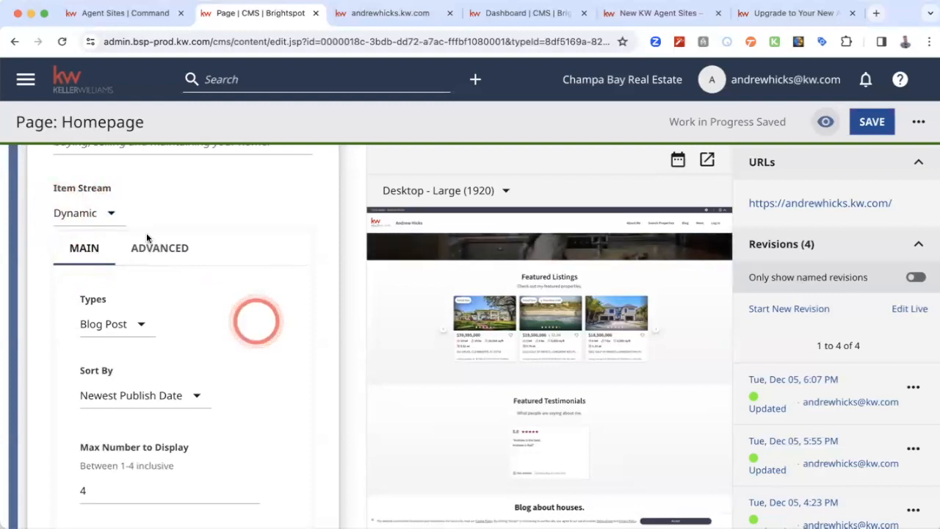
click(108, 213)
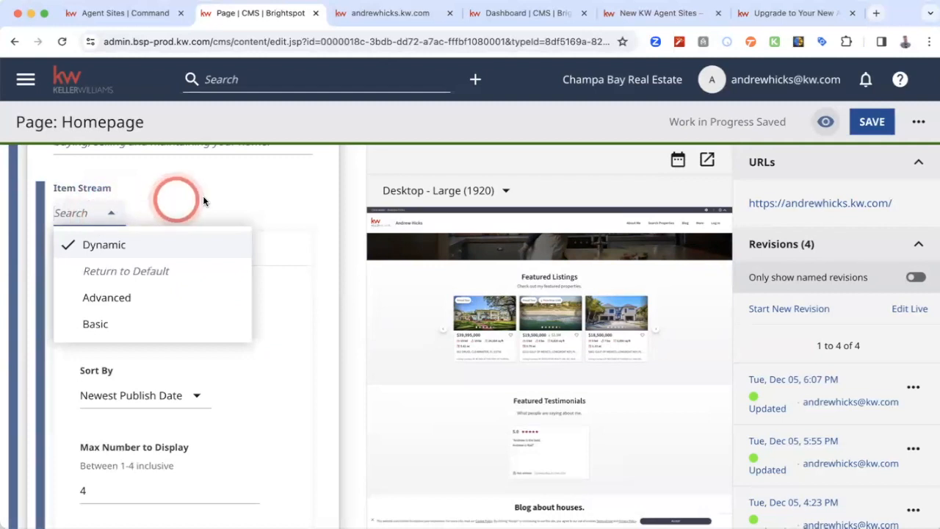
click(229, 189)
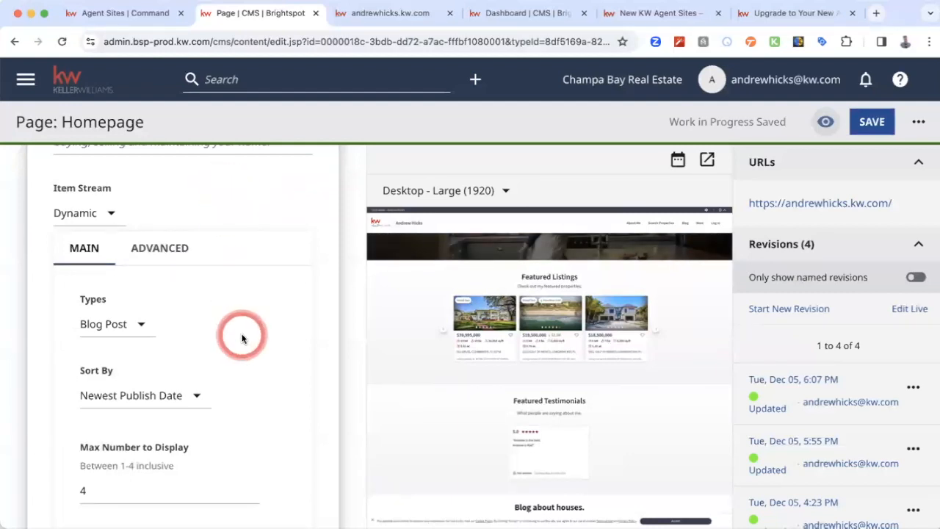
- Review the blog section's content type, sorting, maximum number, filtering and list of featured items
scroll(242, 336, down, 3)
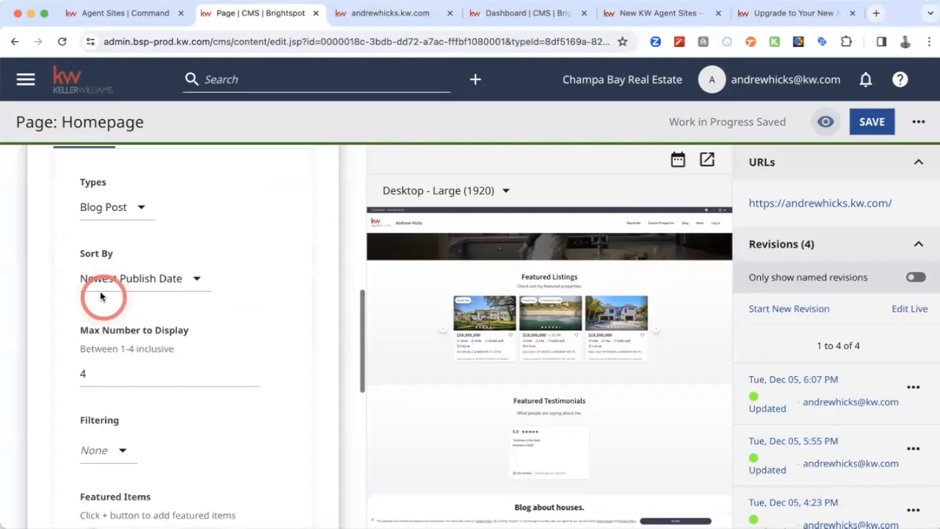
scroll(205, 275, up, 1)
scroll(205, 272, up, 2)
scroll(206, 273, down, 2)
scroll(228, 307, down, 3)
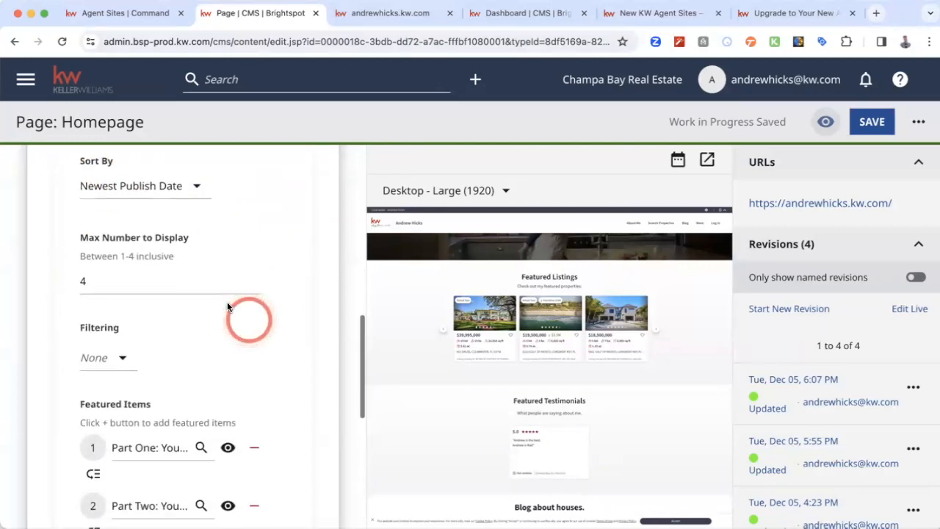
scroll(279, 331, down, 3)
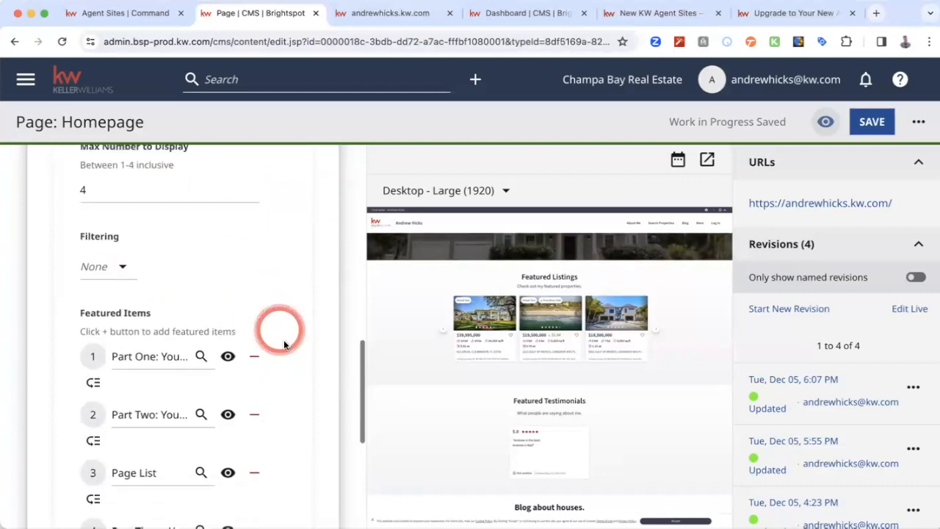
scroll(289, 361, down, 2)
scroll(289, 357, down, 2)
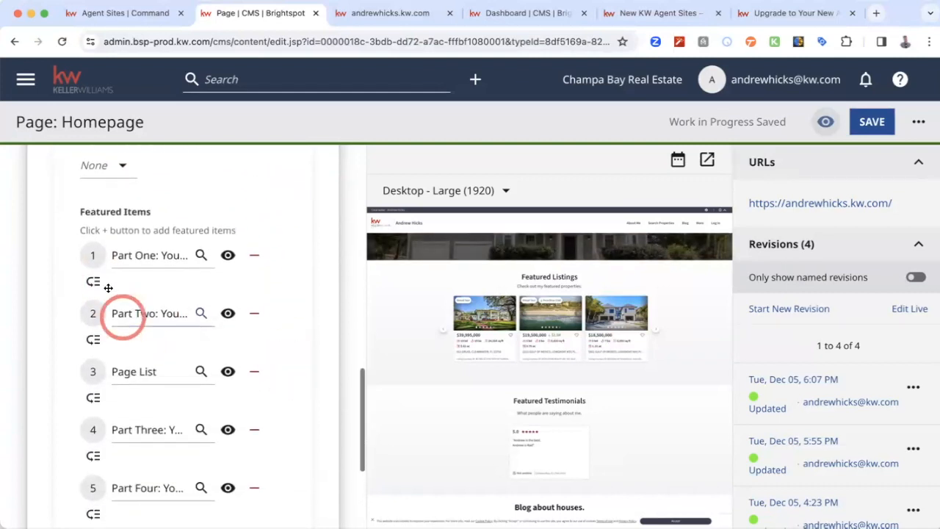
scroll(269, 345, down, 3)
scroll(271, 348, down, 3)
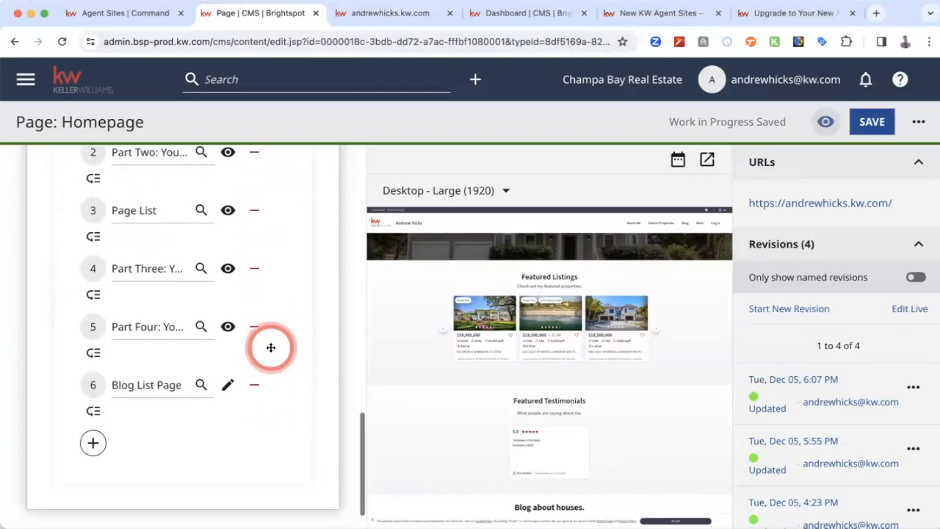
scroll(271, 348, up, 4)
scroll(271, 347, up, 3)
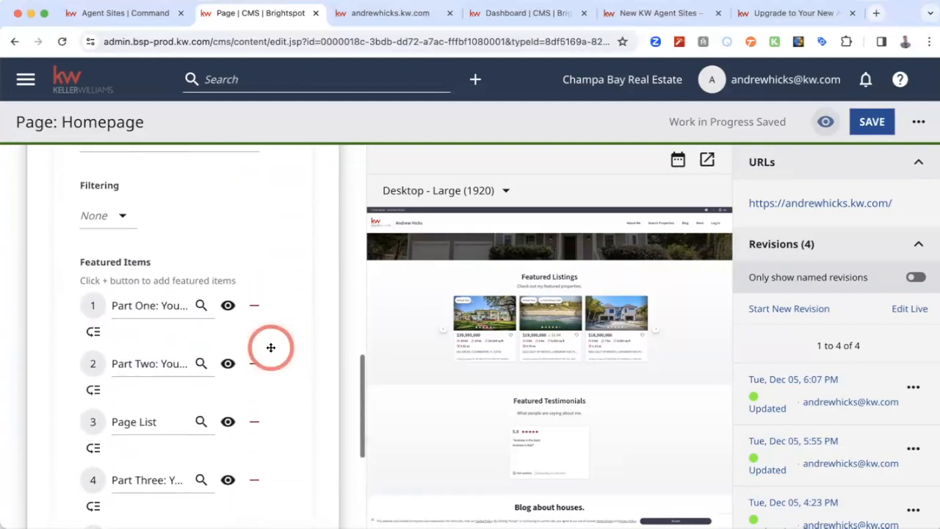
scroll(269, 346, down, 8)
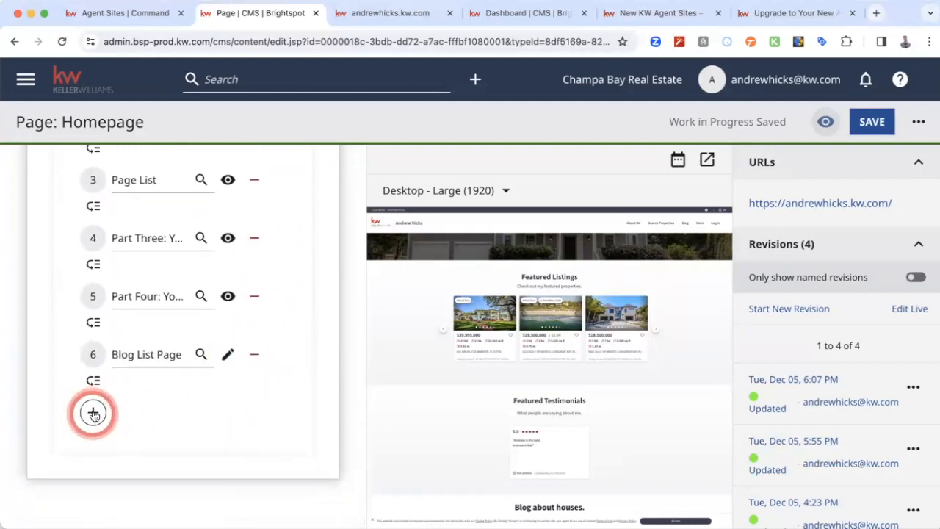
- Add the blog post "Tampa Housing Inventory On the Rise" as the seventh featured item of the blog section and close the content picker
click(93, 415)
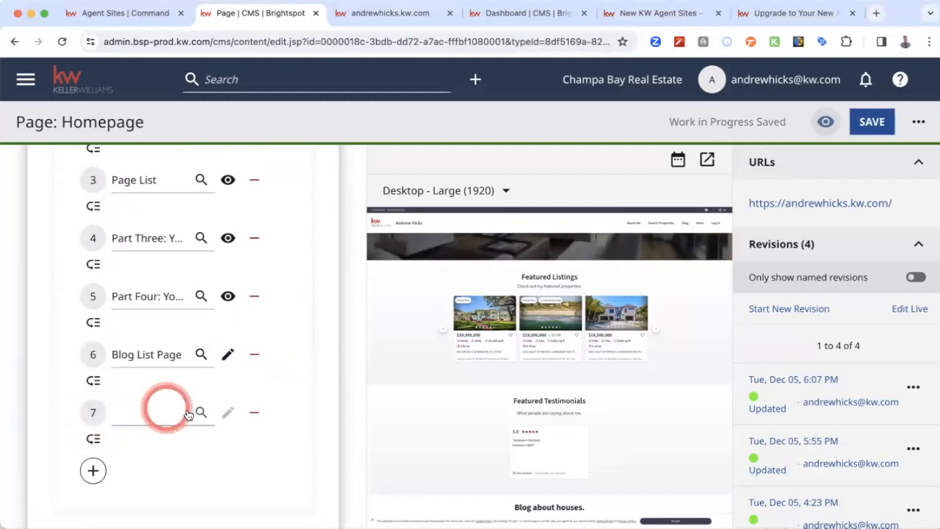
click(201, 412)
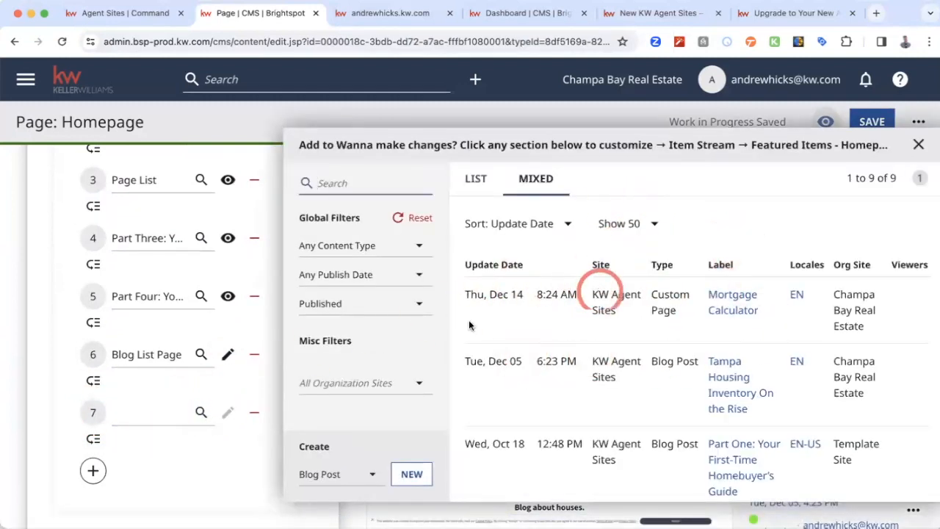
scroll(558, 304, down, 1)
scroll(558, 304, down, 5)
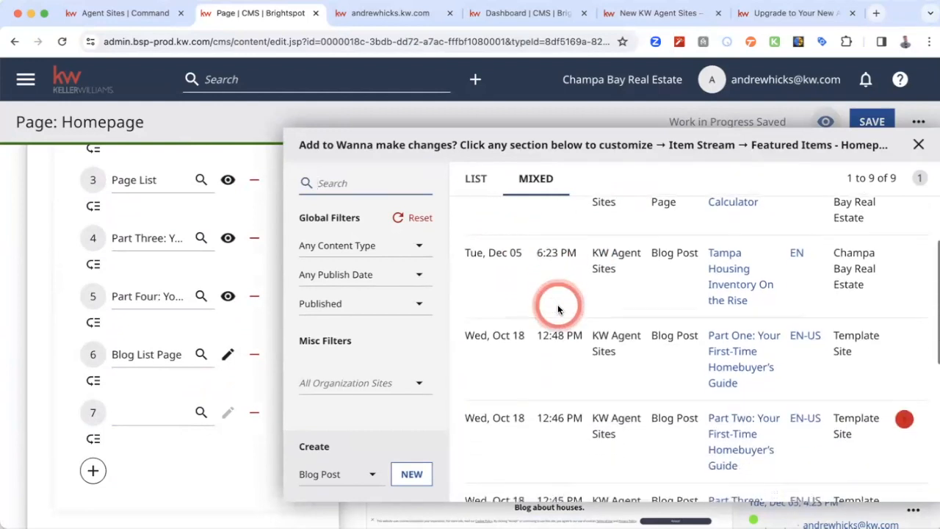
scroll(558, 304, up, 4)
scroll(558, 304, up, 2)
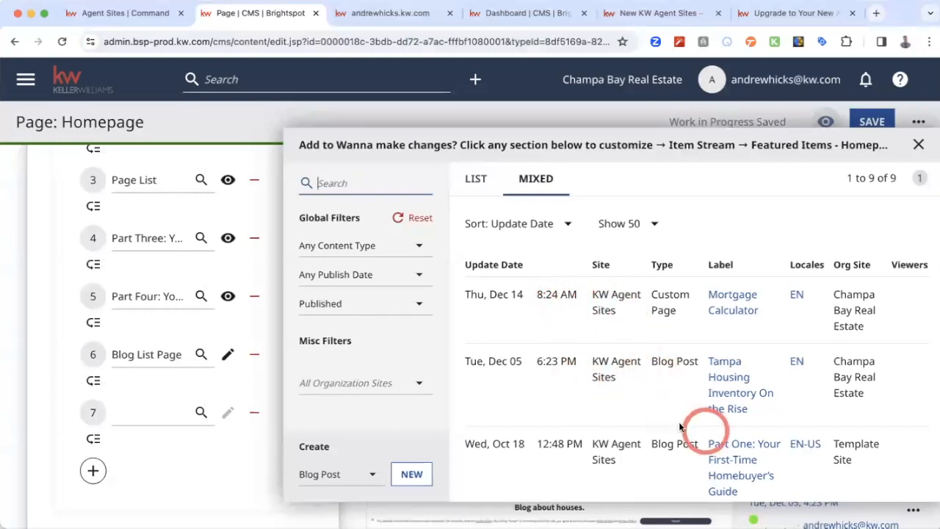
click(729, 380)
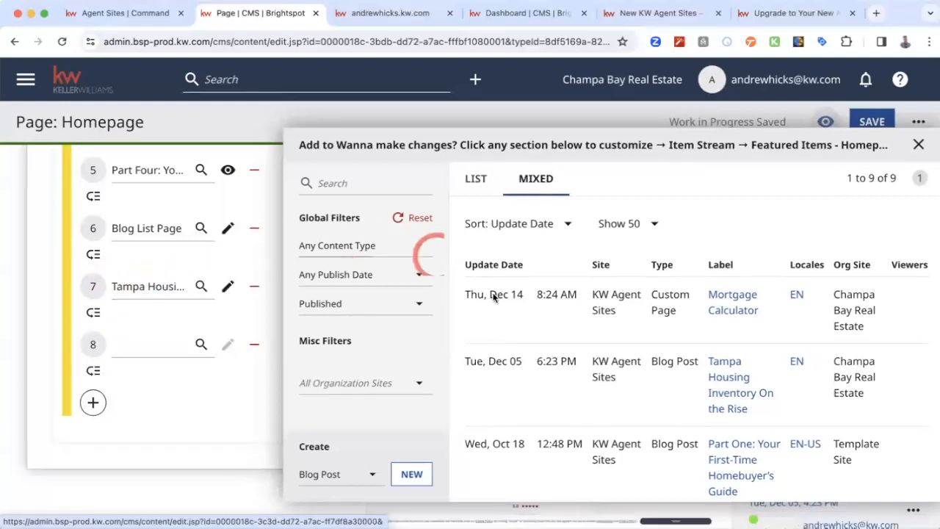
scroll(594, 379, down, 3)
scroll(594, 379, down, 3)
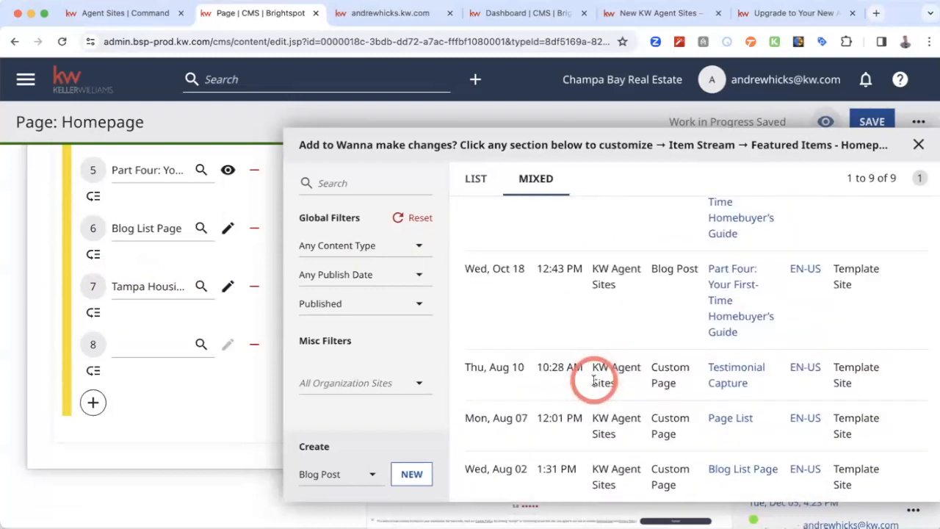
scroll(594, 379, up, 6)
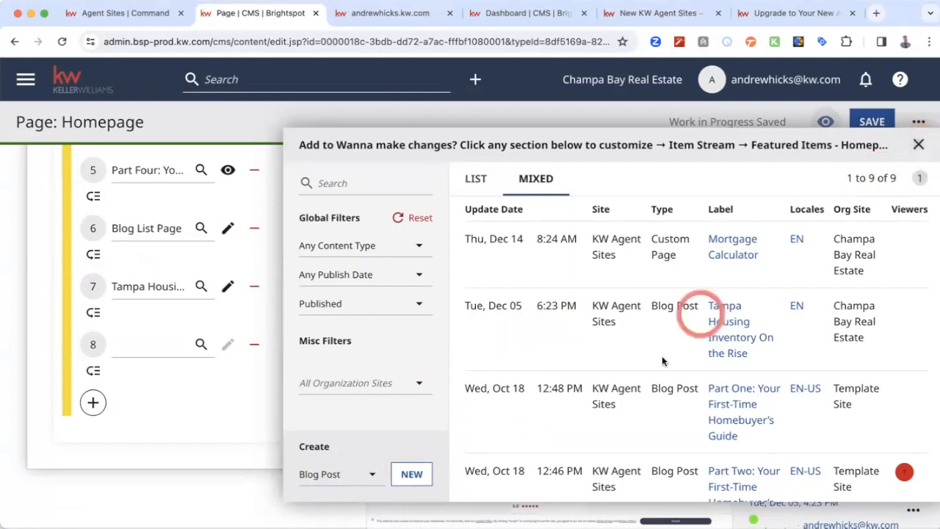
scroll(664, 359, up, 1)
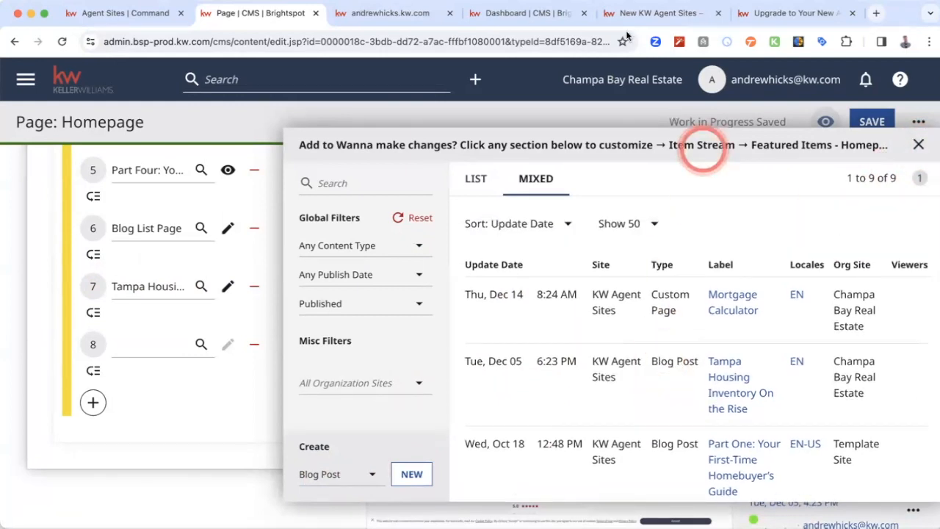
click(918, 145)
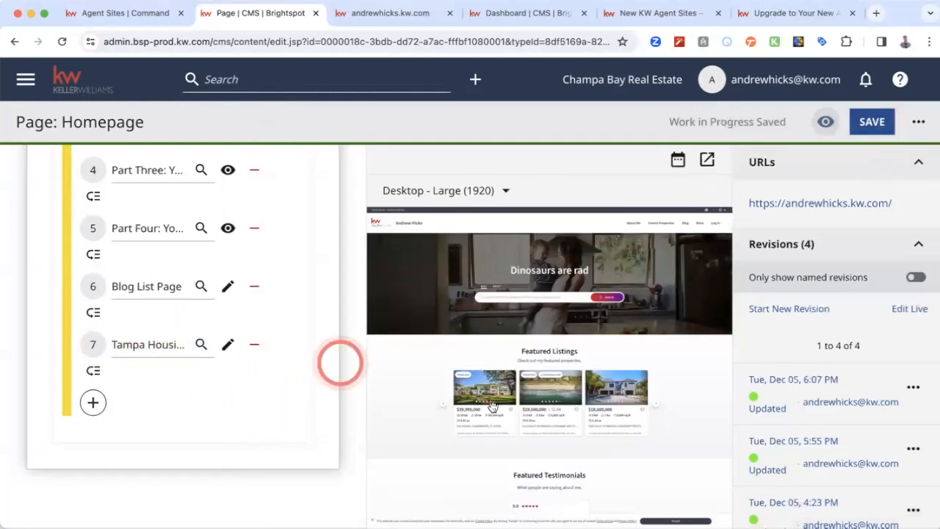
- Check the blog section in the homepage preview and collapse its settings
scroll(493, 412, down, 3)
scroll(493, 413, down, 5)
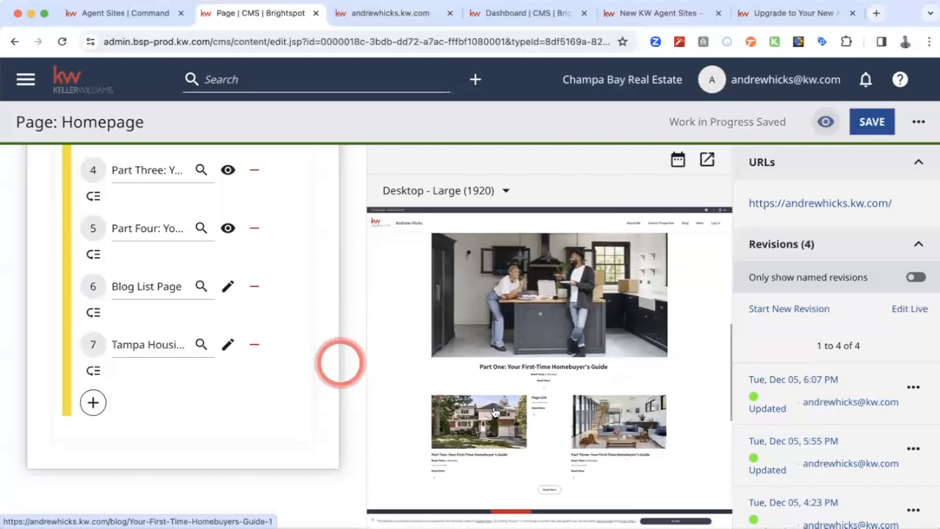
scroll(495, 413, down, 1)
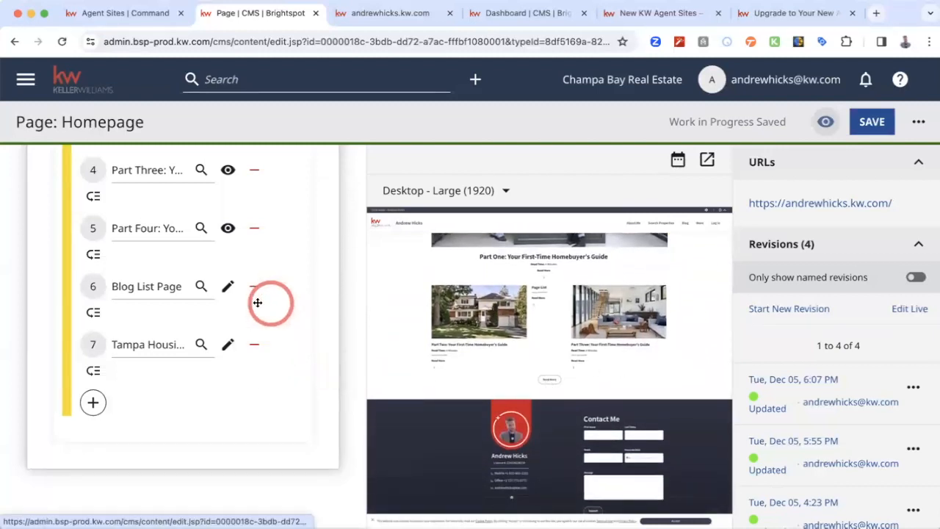
scroll(256, 302, up, 10)
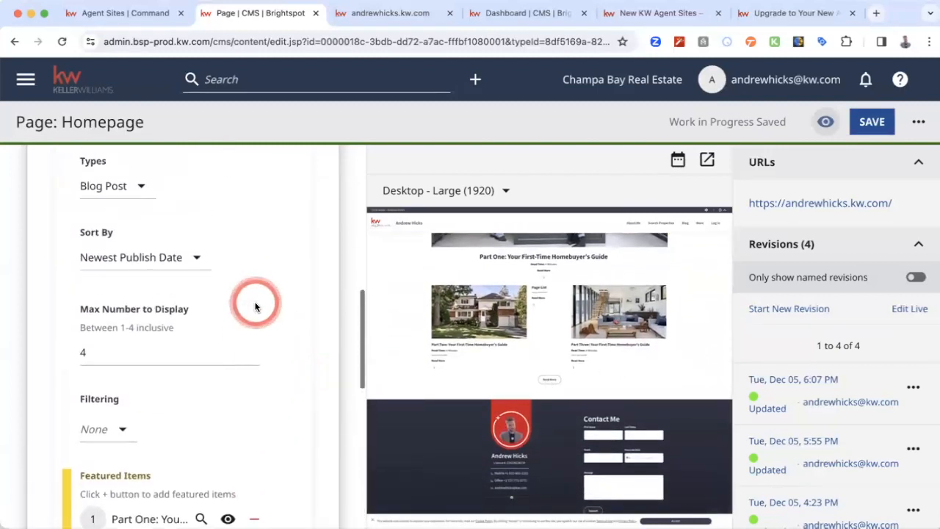
scroll(255, 301, up, 3)
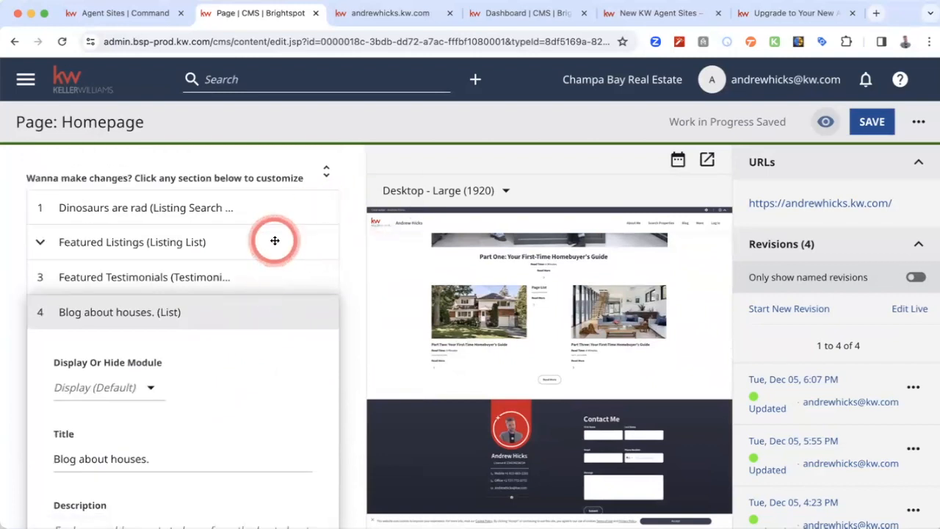
click(87, 311)
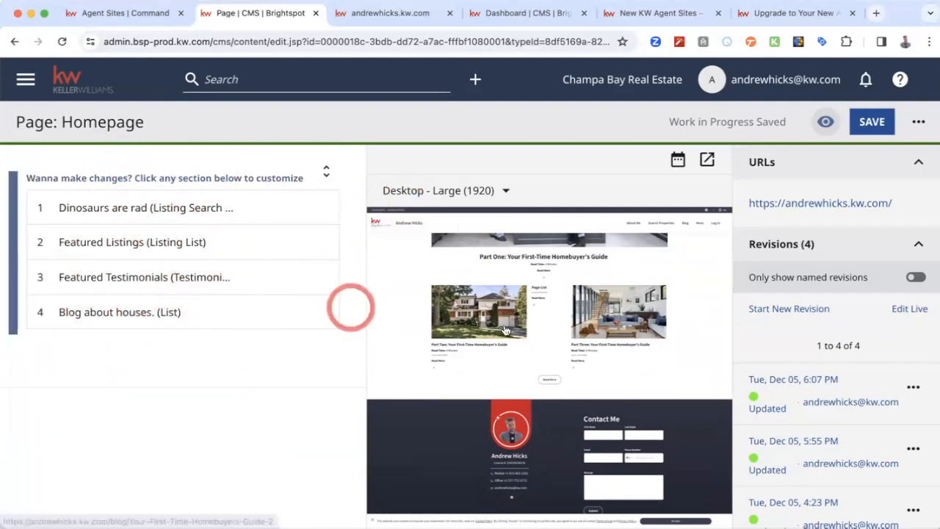
scroll(541, 326, up, 10)
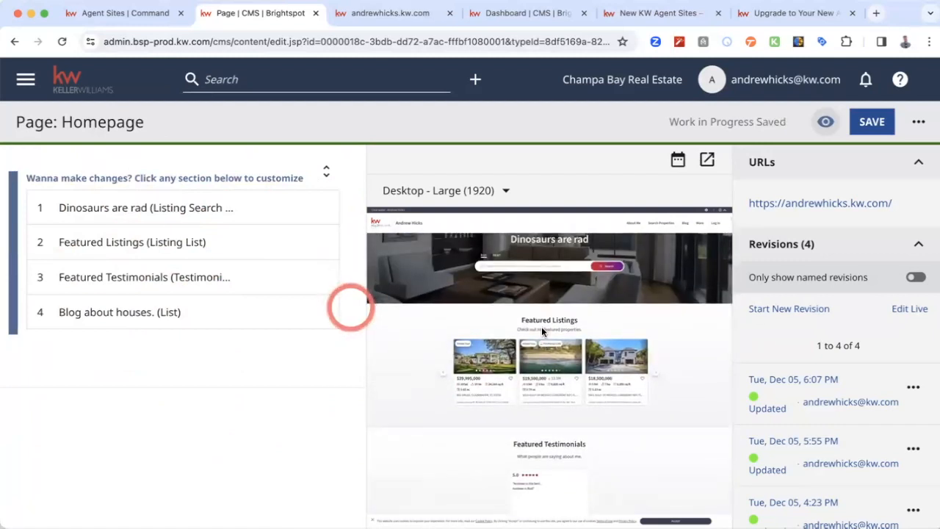
scroll(542, 326, up, 1)
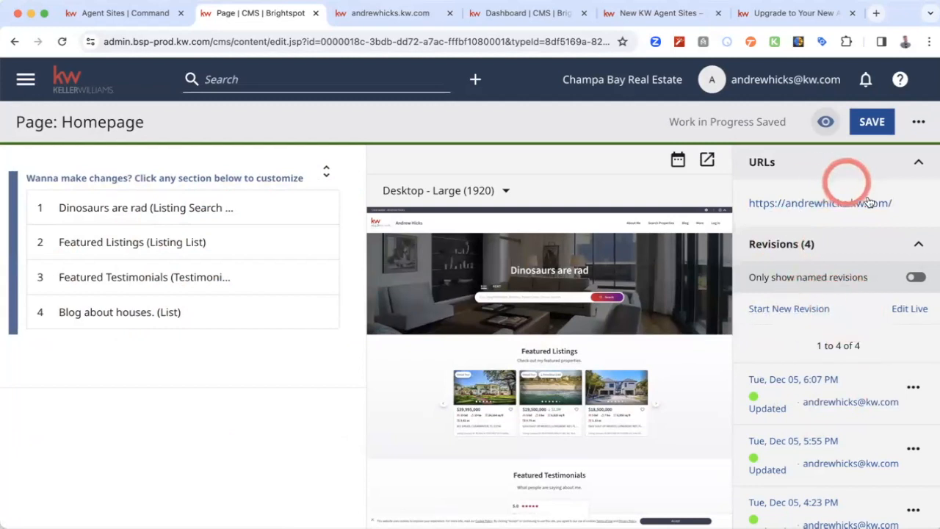
- Look over the device sizes offered for the preview and save the homepage changes
click(506, 193)
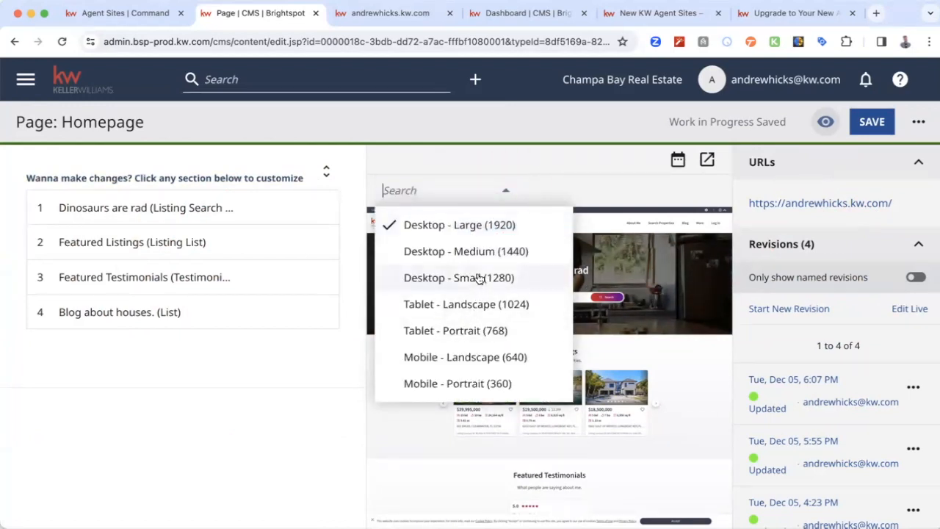
click(231, 431)
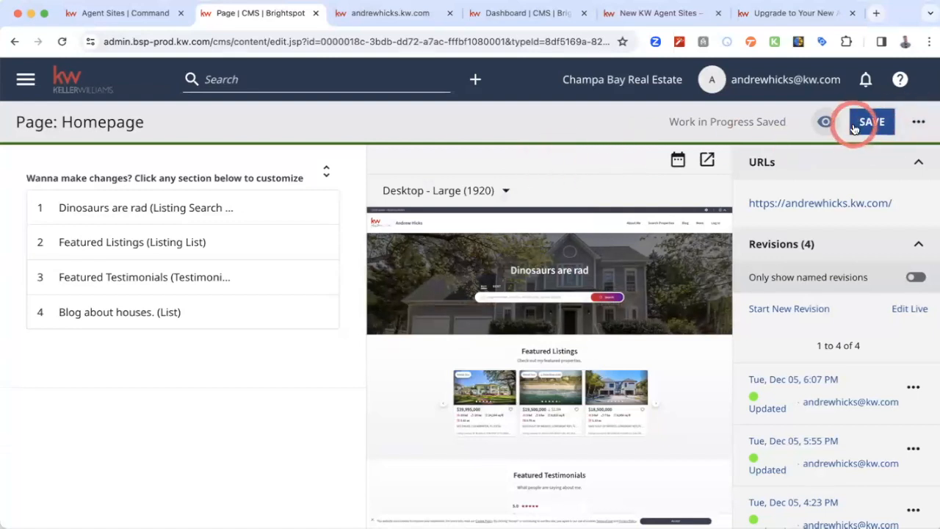
click(881, 125)
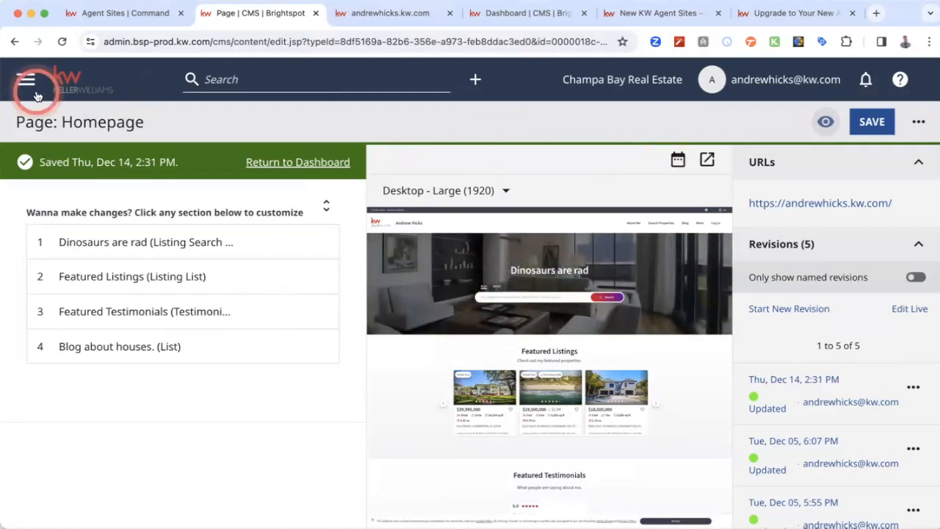
- Return to the CMS dashboard and look over its Quick Start templates and default pages
click(287, 167)
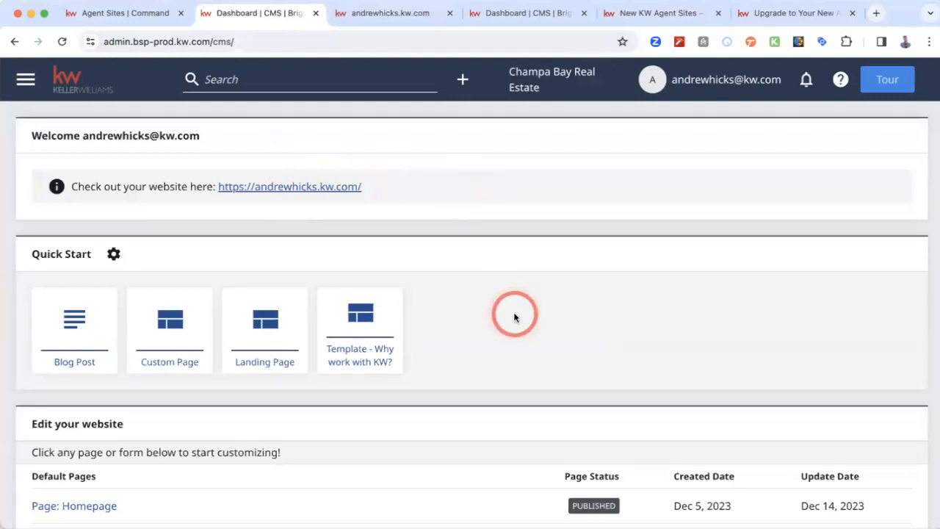
scroll(515, 317, down, 1)
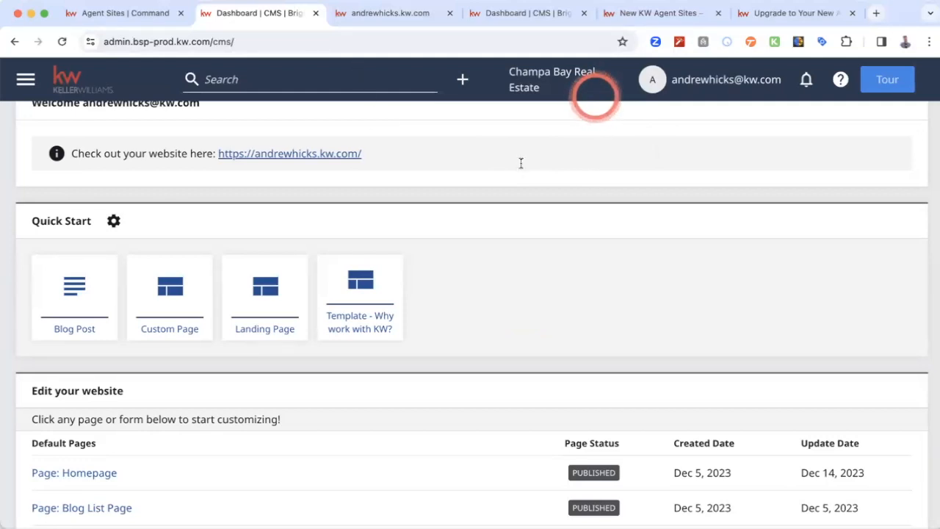
scroll(499, 215, up, 1)
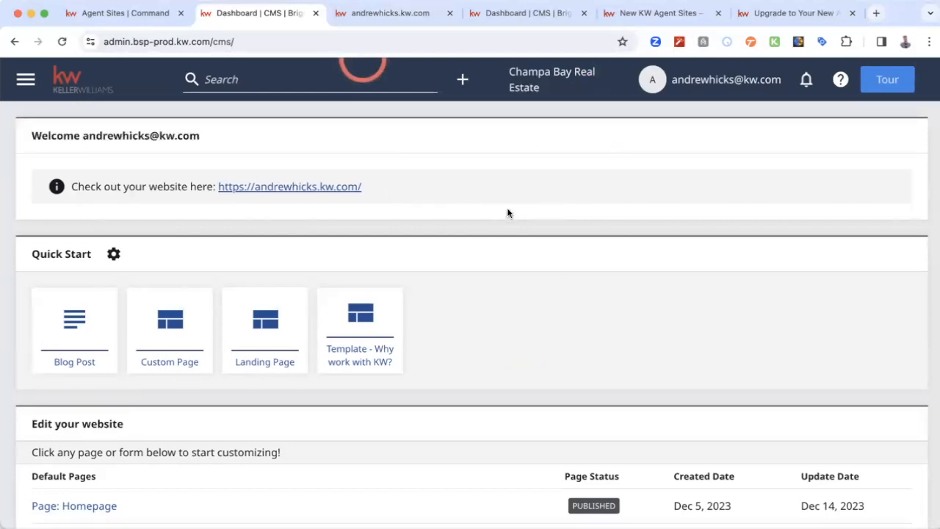
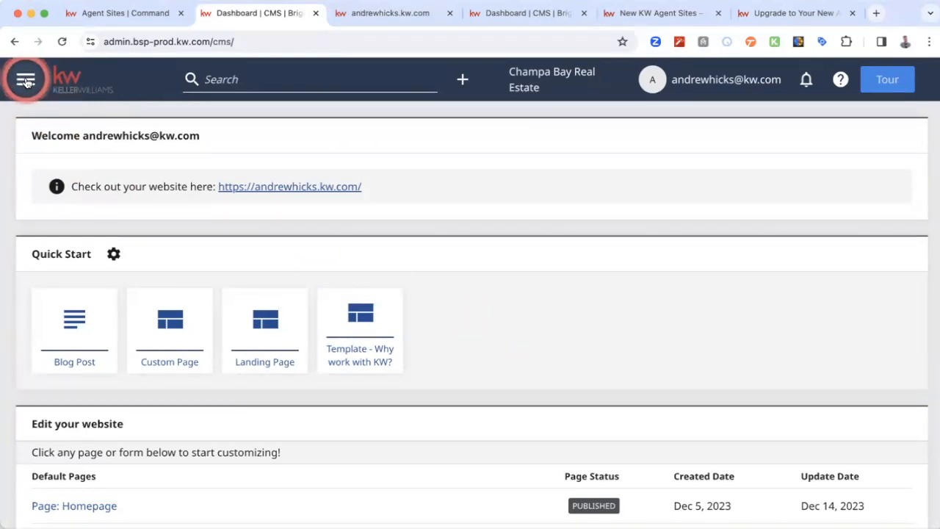
- Open the Organization Site settings and set the Org Site Theme to Slate Dark
click(26, 81)
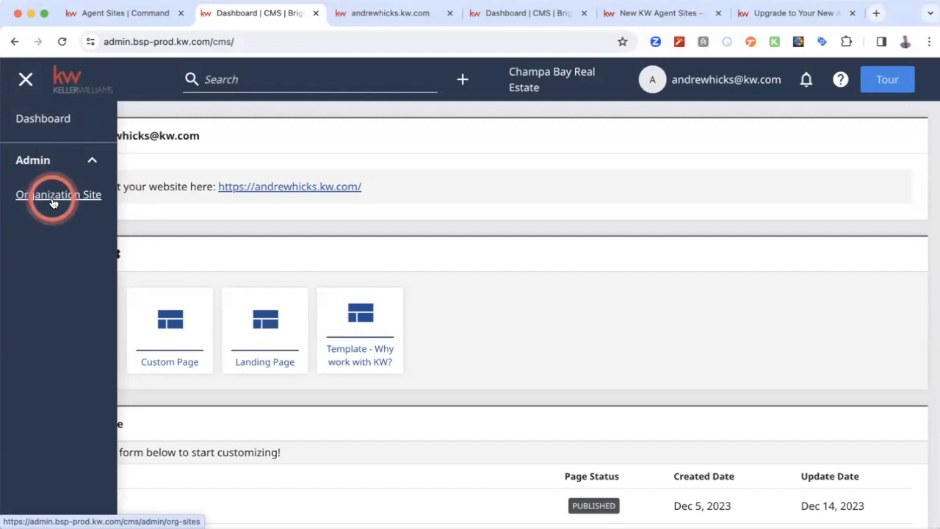
click(53, 197)
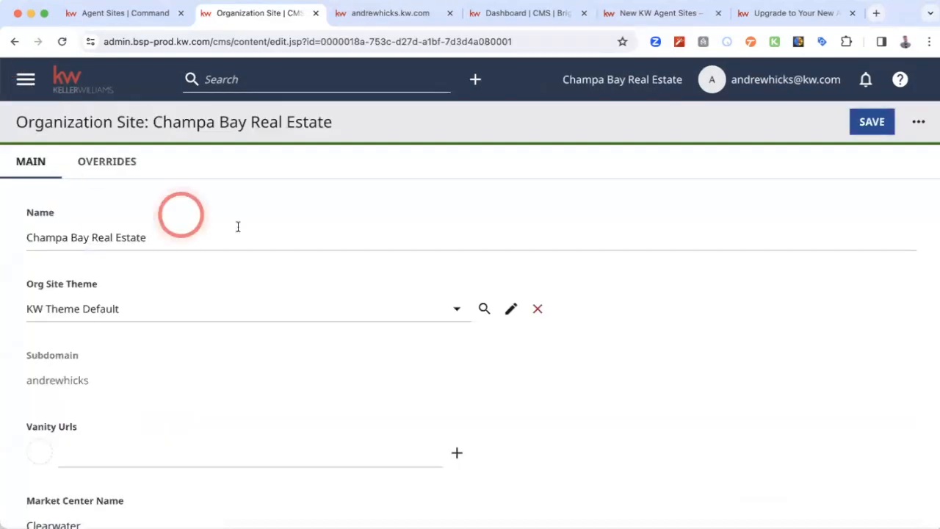
click(23, 235)
click(205, 234)
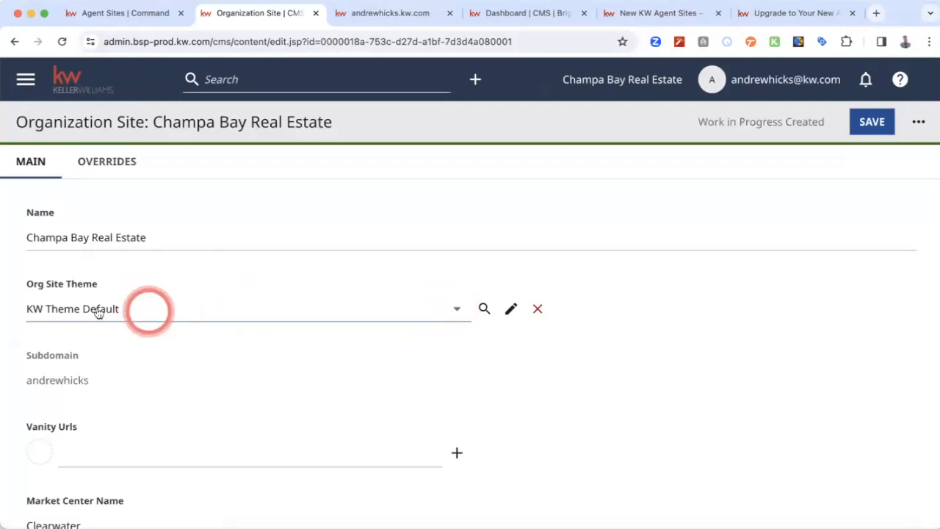
click(456, 311)
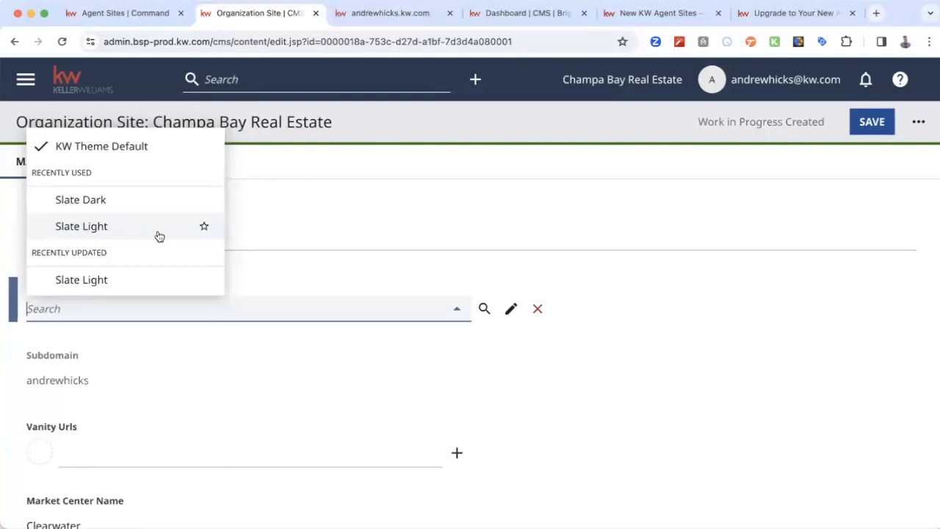
click(111, 200)
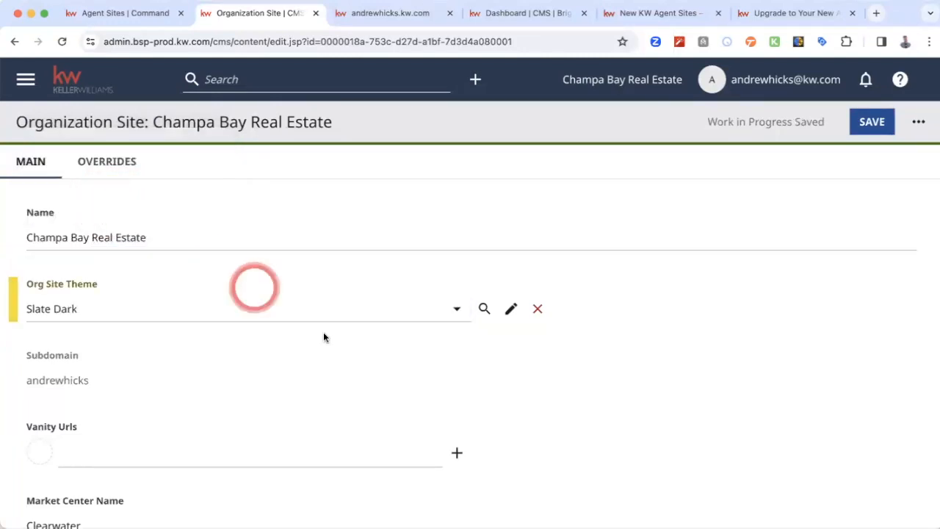
- Look through the organization site fields from the subdomain and vanity URLs down to the Google Analytics tracking ID and navigation links
scroll(325, 334, down, 2)
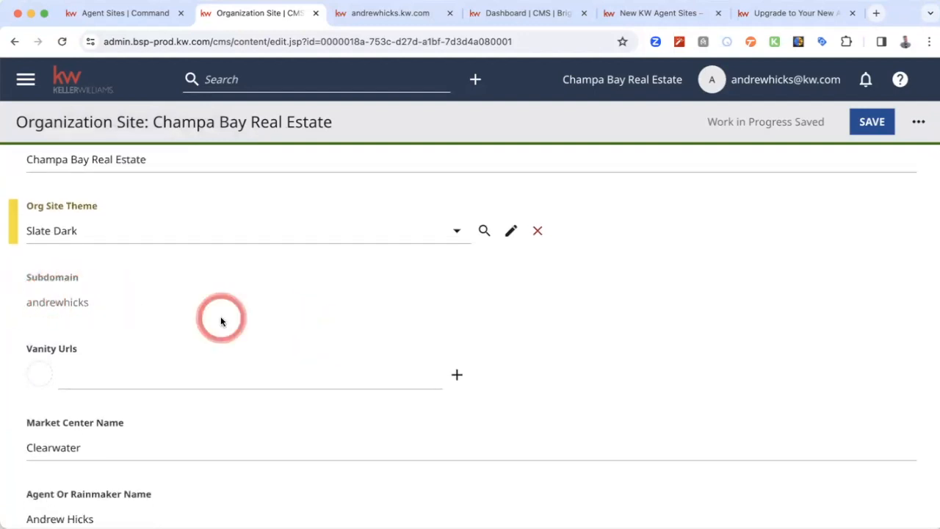
scroll(220, 320, down, 1)
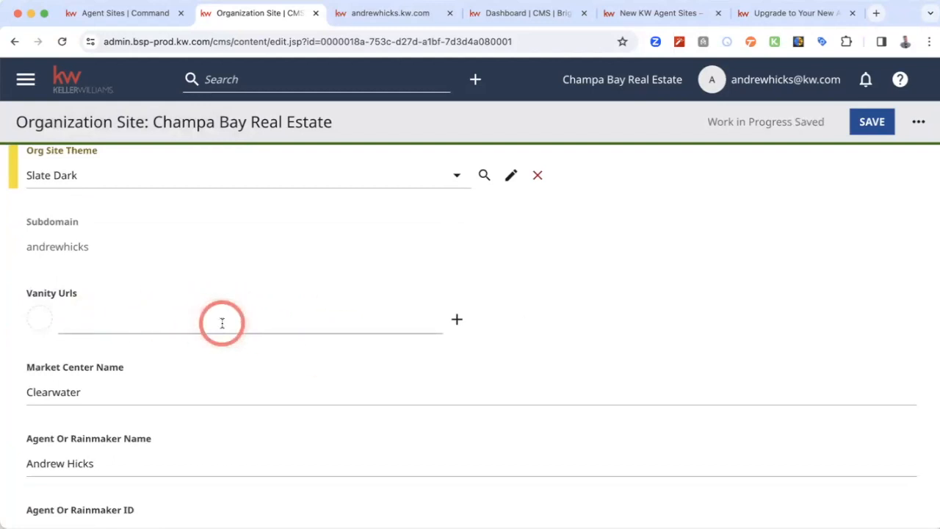
scroll(222, 322, down, 1)
scroll(222, 323, down, 1)
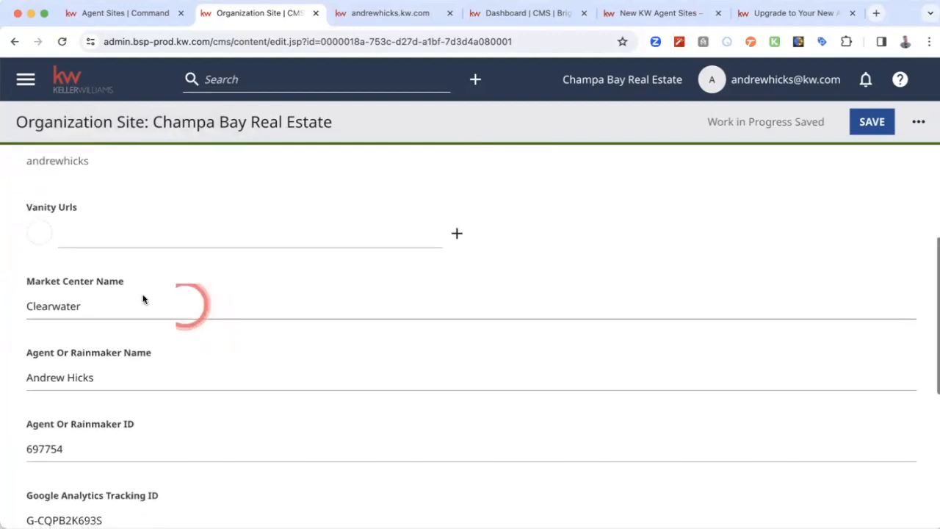
scroll(253, 312, down, 2)
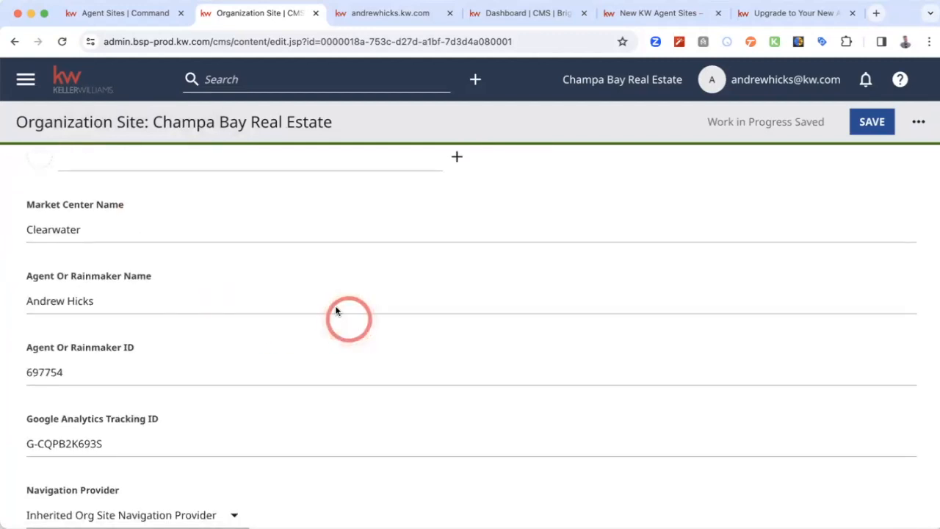
scroll(363, 354, down, 3)
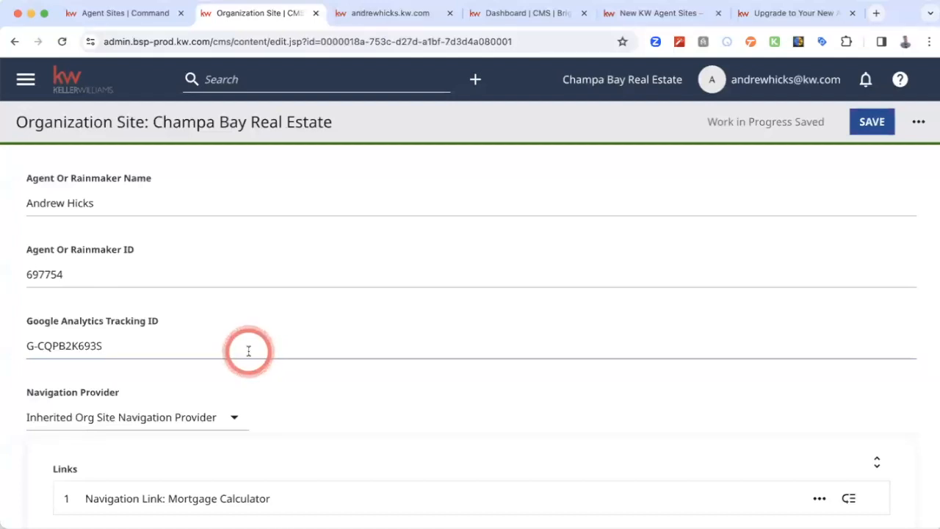
scroll(363, 343, down, 3)
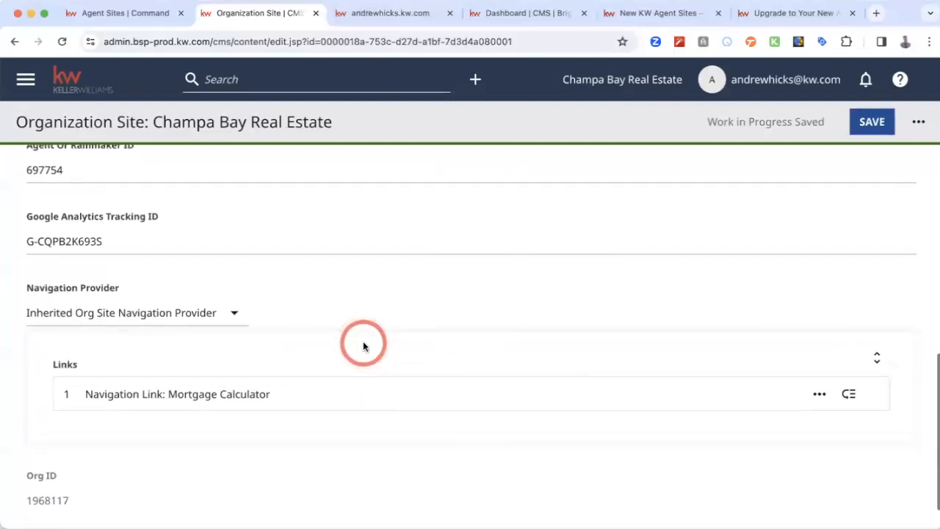
- Check the options offered for the organization site's Navigation Provider and review the surrounding fields, keeping the current selection
click(237, 304)
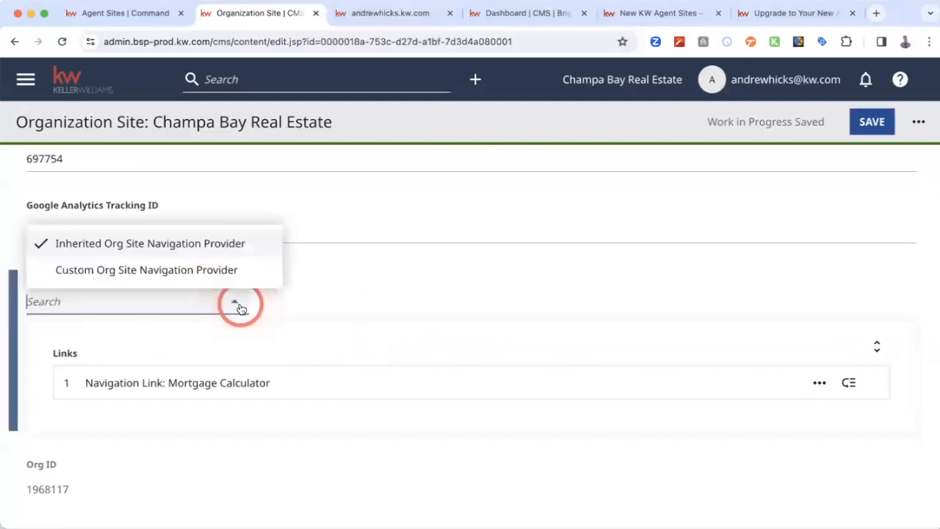
click(380, 283)
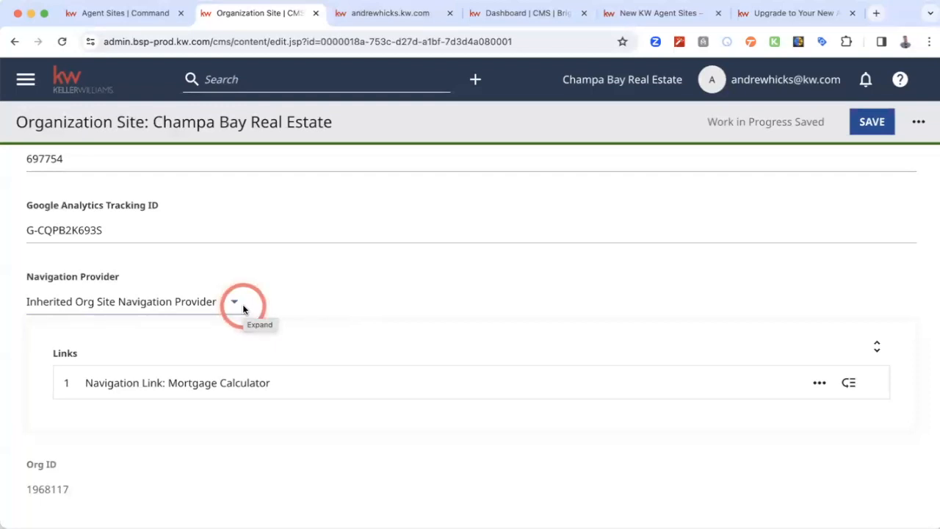
scroll(356, 312, down, 1)
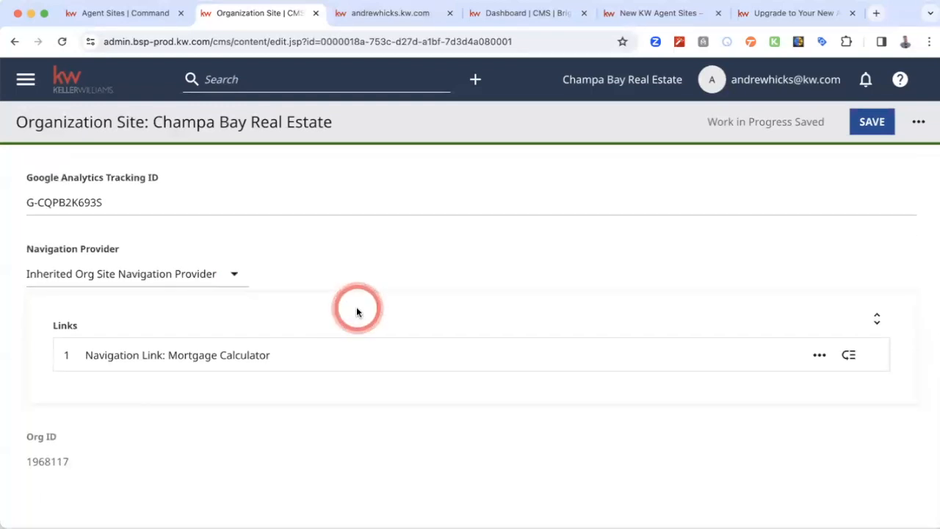
scroll(357, 312, up, 5)
scroll(356, 306, up, 1)
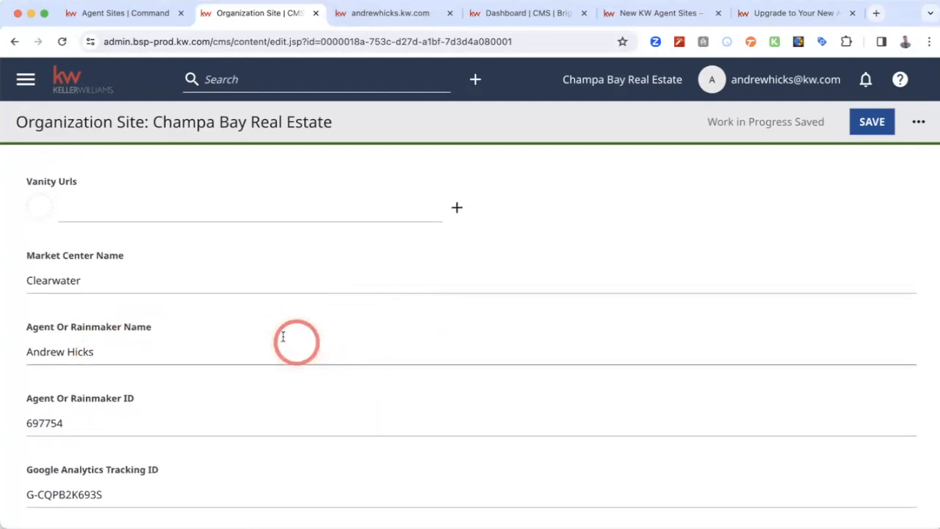
scroll(287, 338, up, 5)
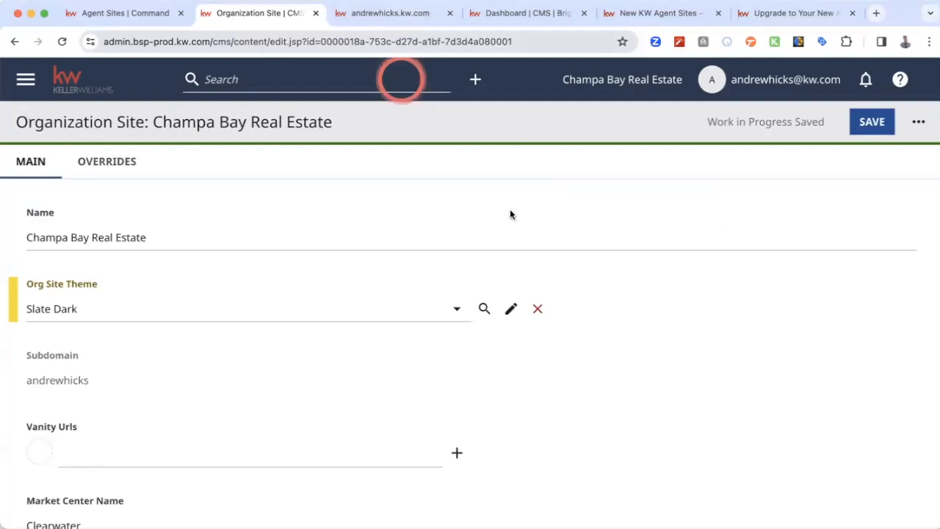
scroll(172, 275, down, 10)
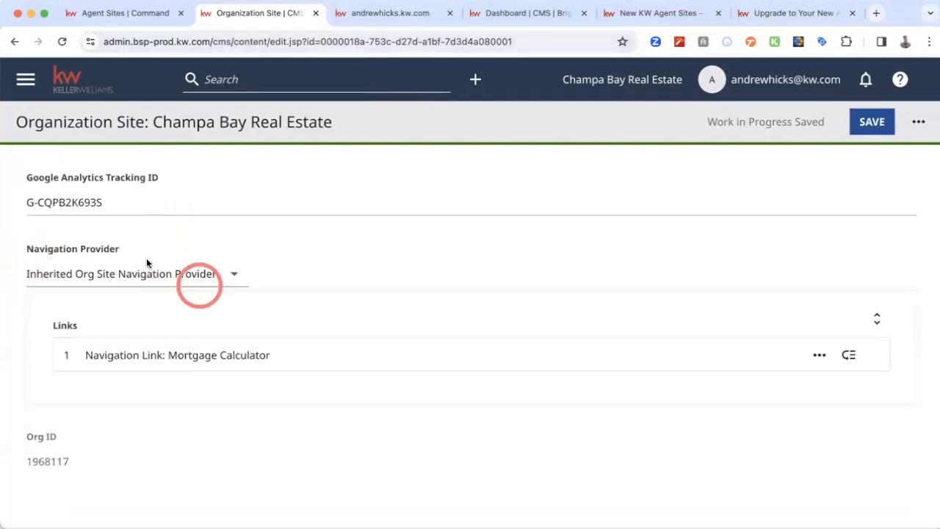
click(245, 278)
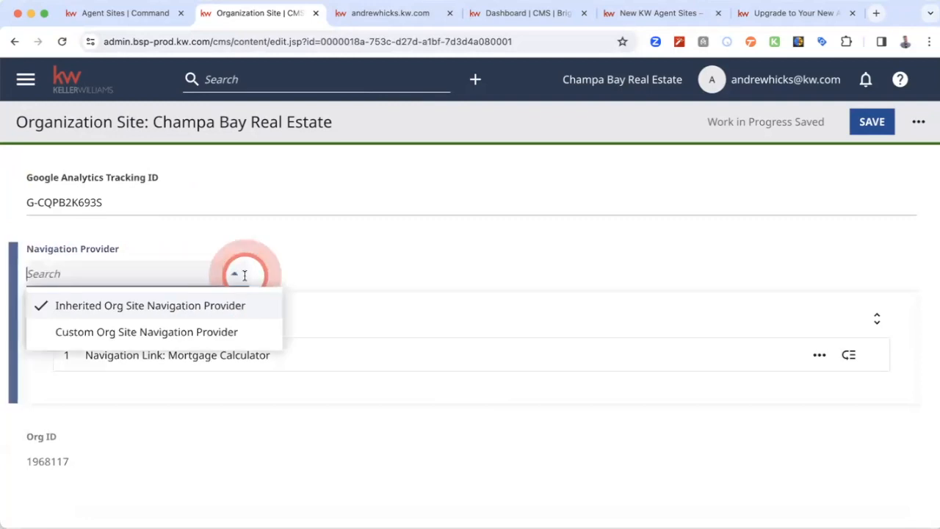
click(277, 255)
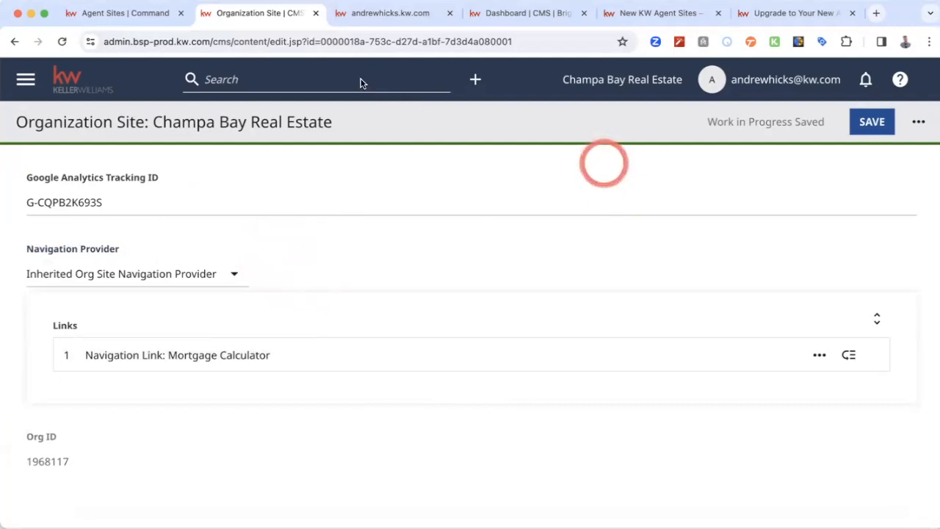
- Save the organization site settings and return to the CMS dashboard
scroll(262, 218, up, 10)
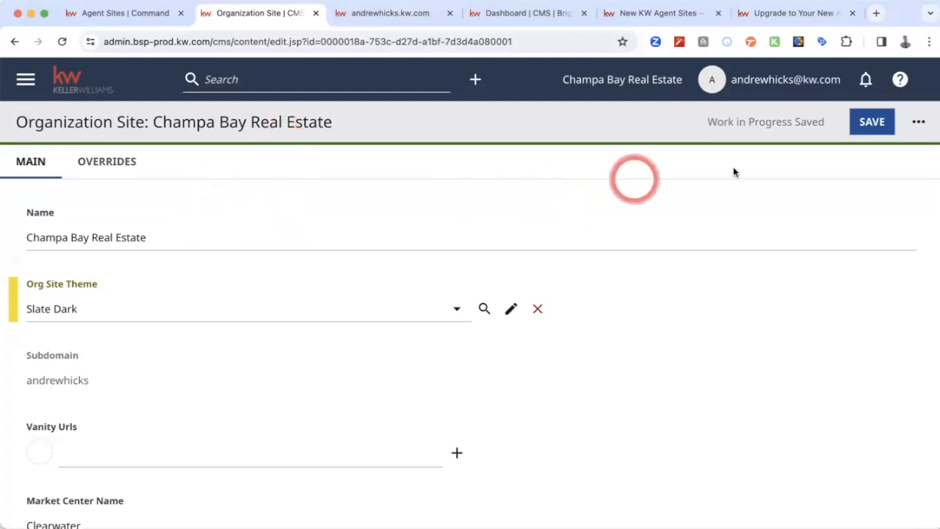
click(869, 122)
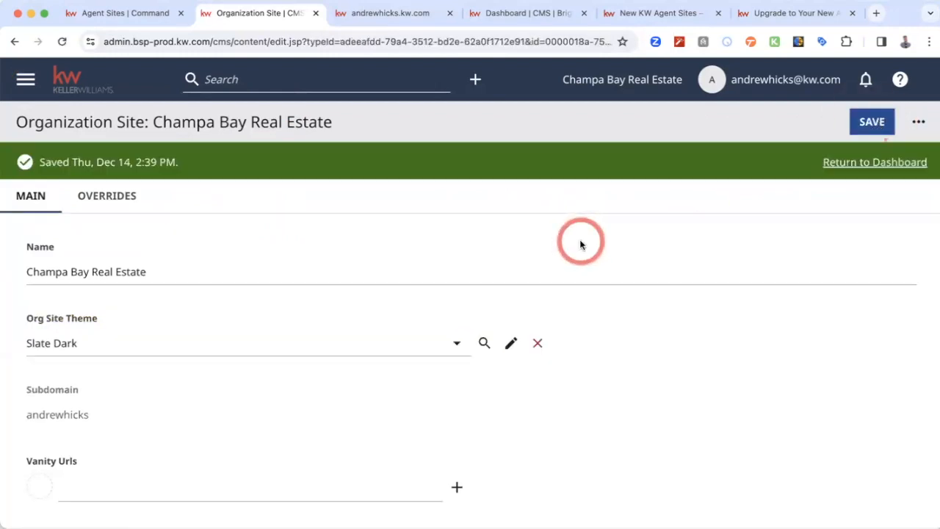
click(863, 165)
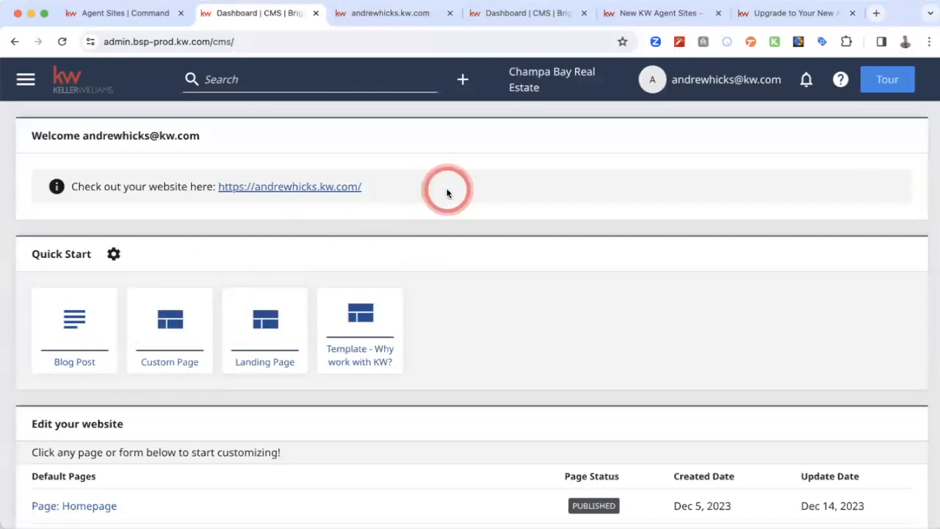
- Look over the content types available for creation and start a new Custom Page
click(464, 81)
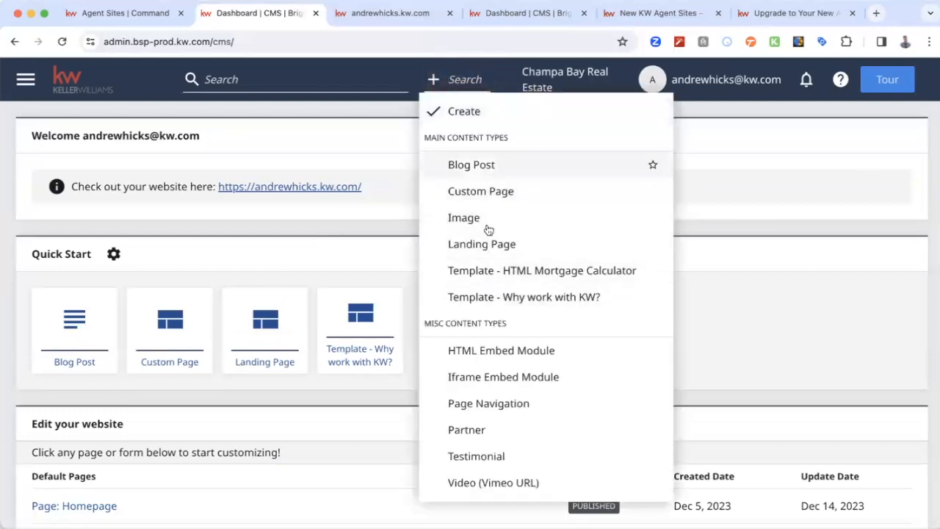
scroll(503, 378, down, 2)
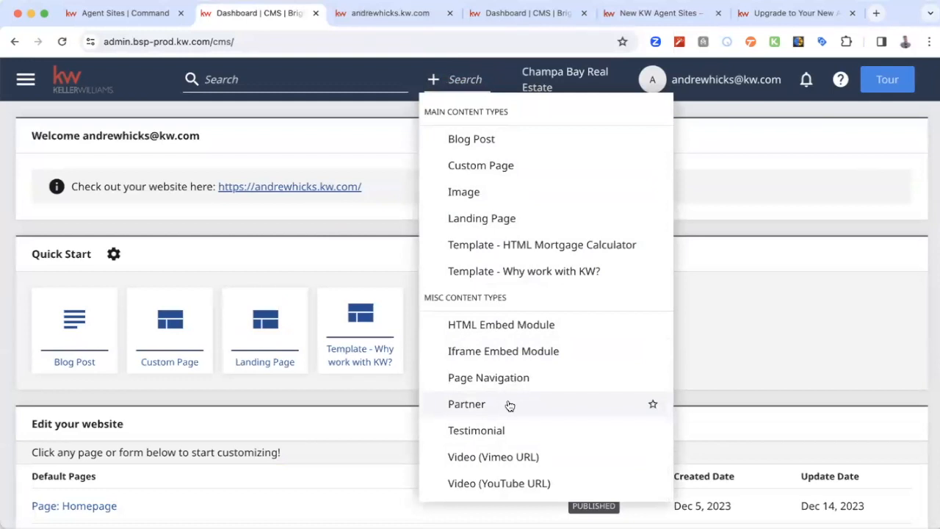
scroll(519, 297, up, 2)
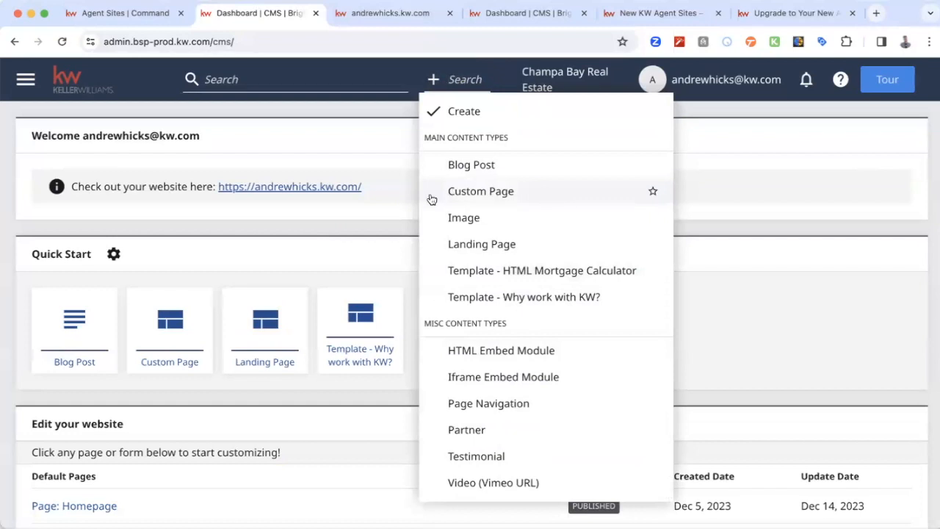
click(504, 194)
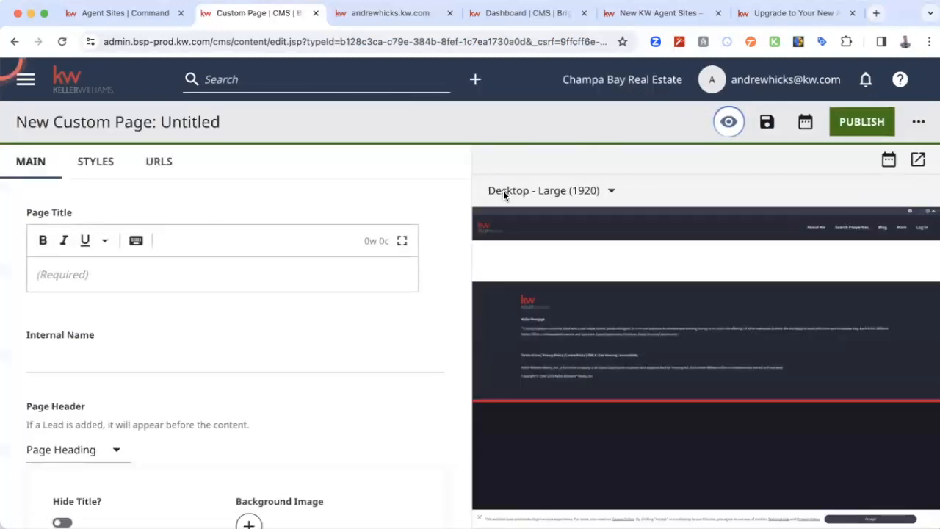
- Enter "All About Tampa (The best city)" as the page title of the new custom page
click(218, 280)
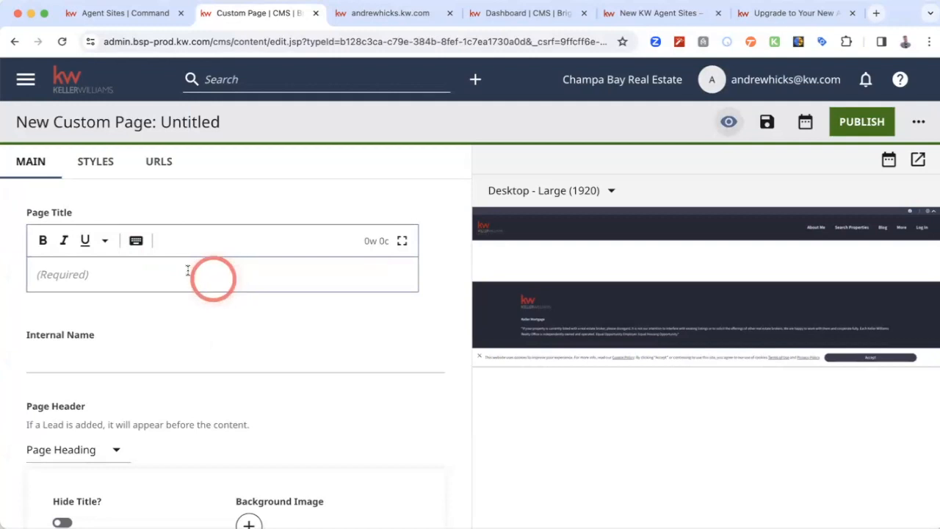
click(188, 271)
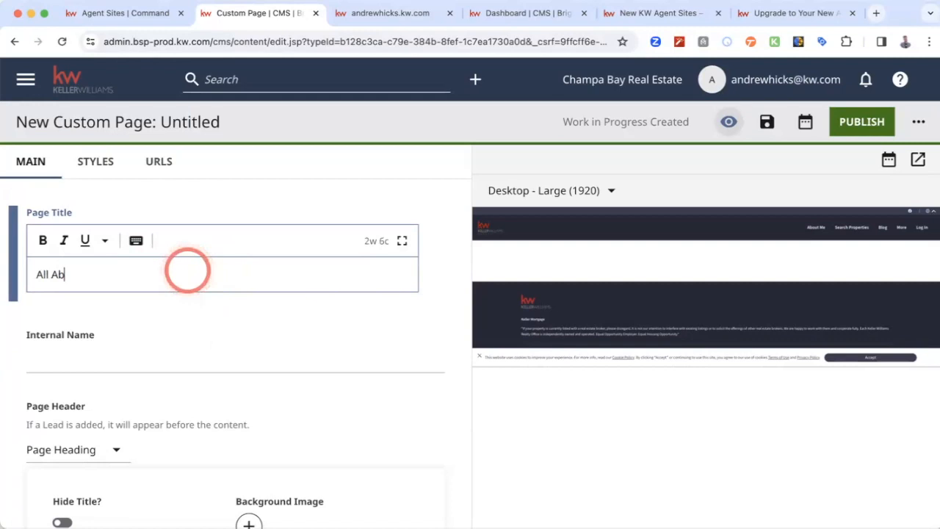
text(The best city)
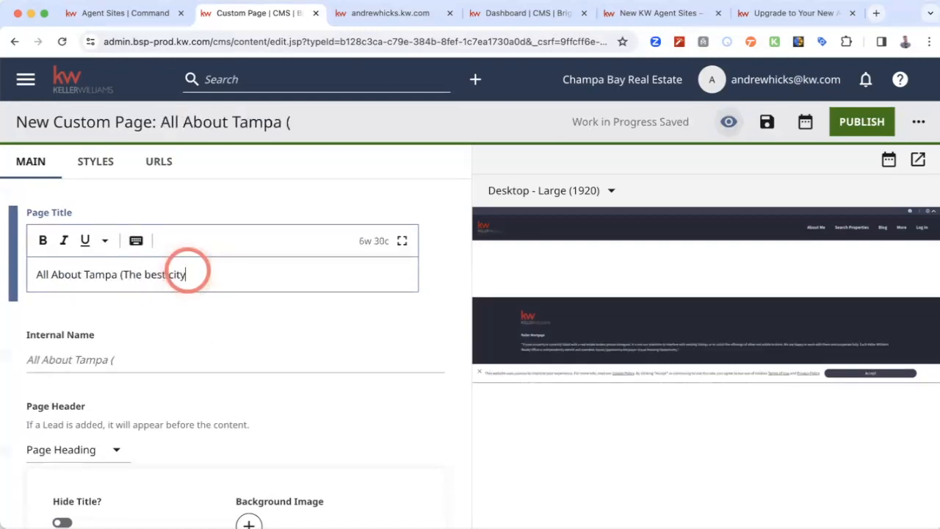
text())
click(273, 321)
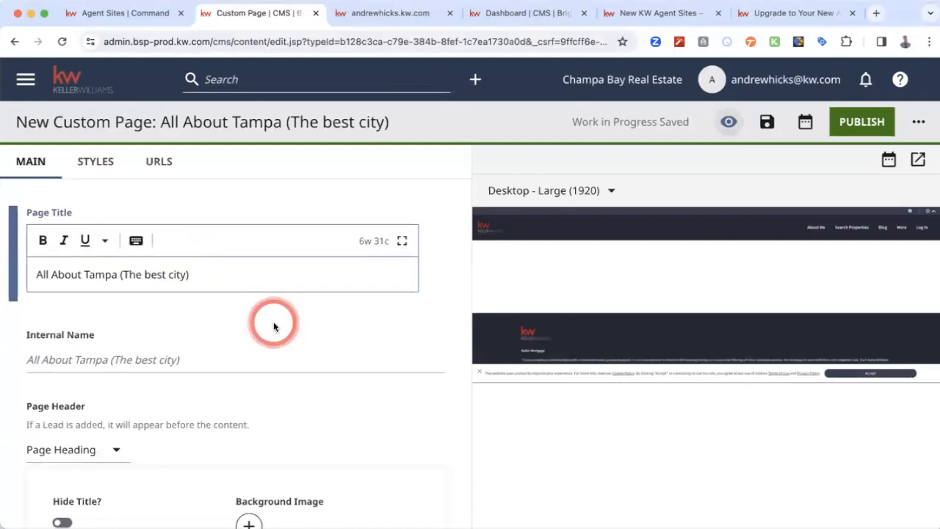
- Replace the custom page's internal name with "Tampapage"
scroll(221, 316, down, 1)
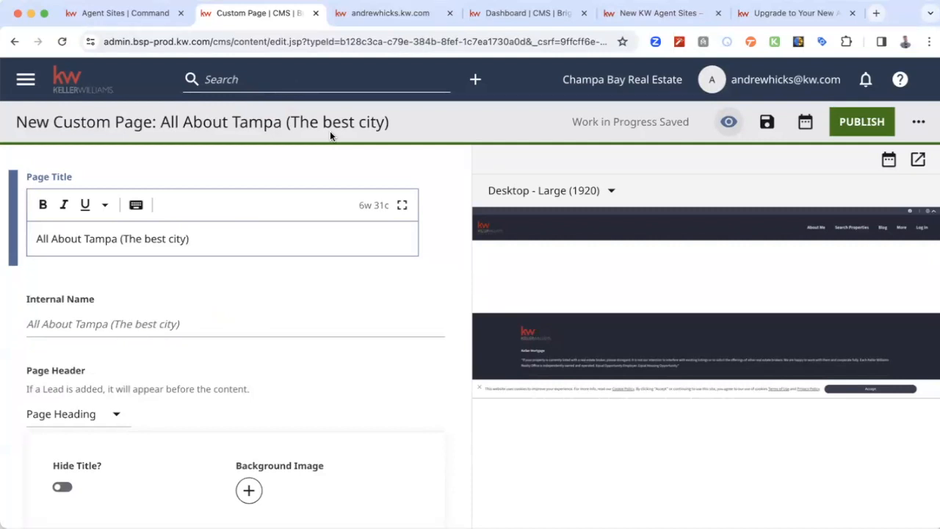
triple_click(103, 328)
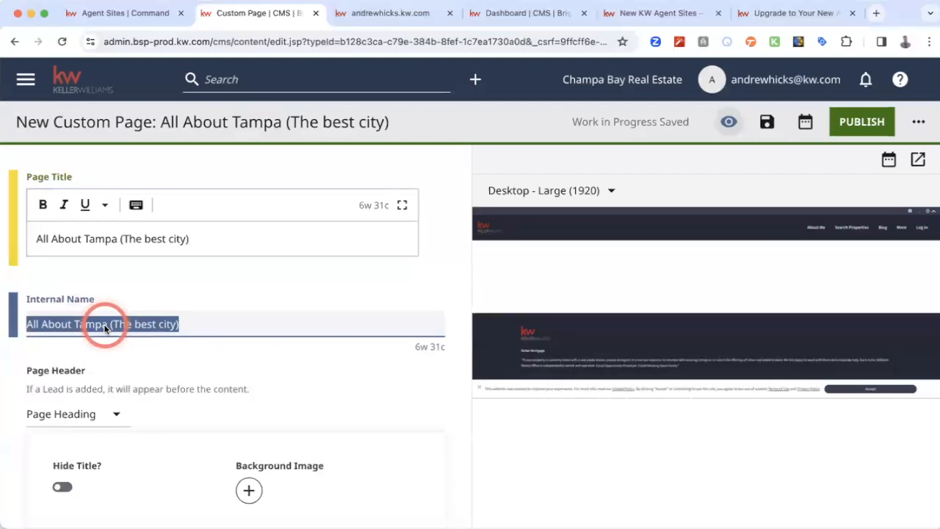
text(Tampapage)
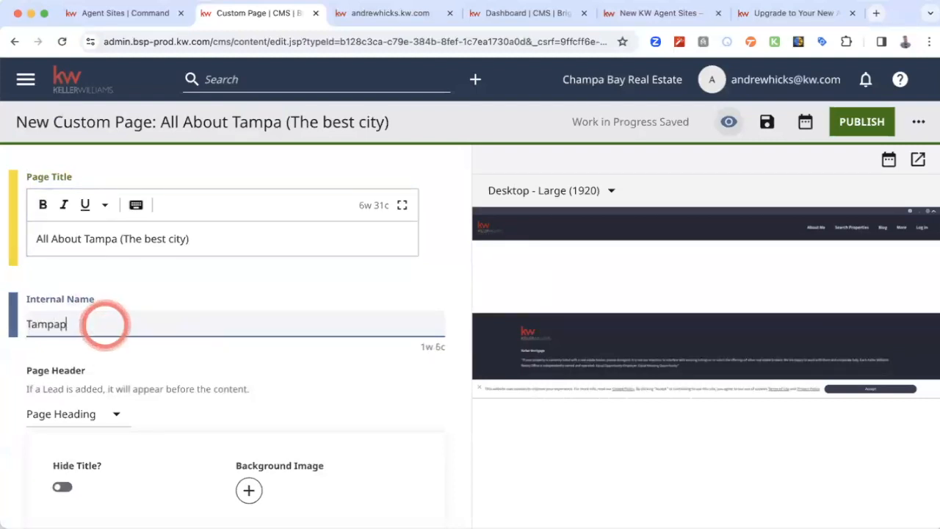
click(313, 360)
click(288, 363)
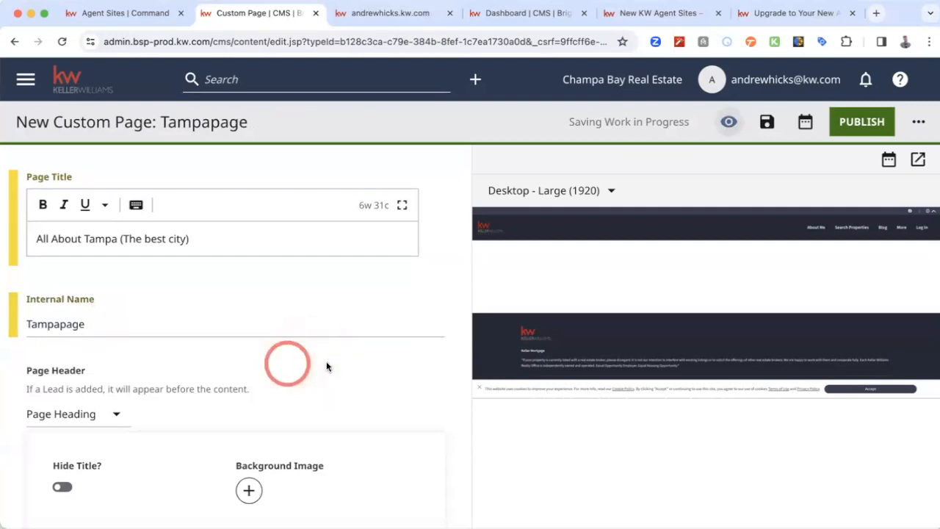
click(343, 366)
scroll(342, 366, down, 1)
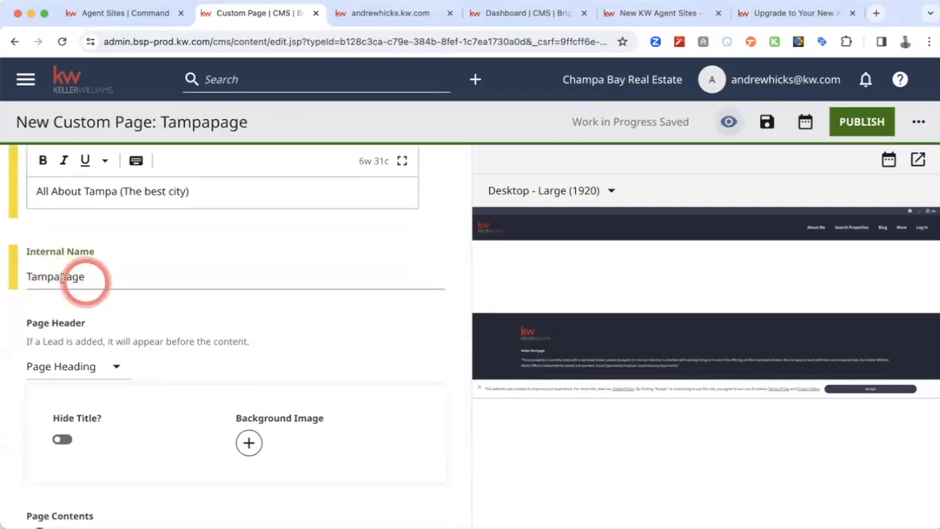
- Look over the Page Header types available for the custom page, keeping Page Heading selected
scroll(350, 329, down, 2)
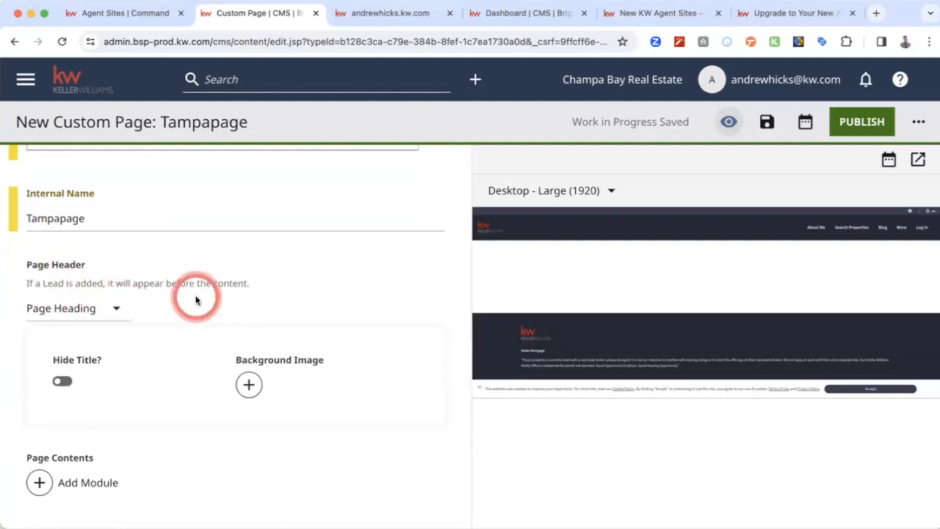
scroll(196, 296, down, 1)
click(114, 287)
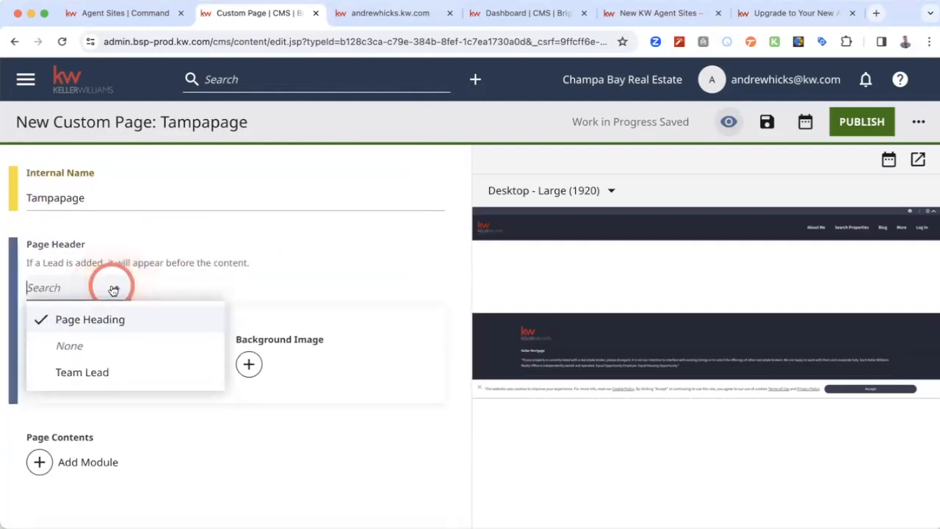
click(275, 256)
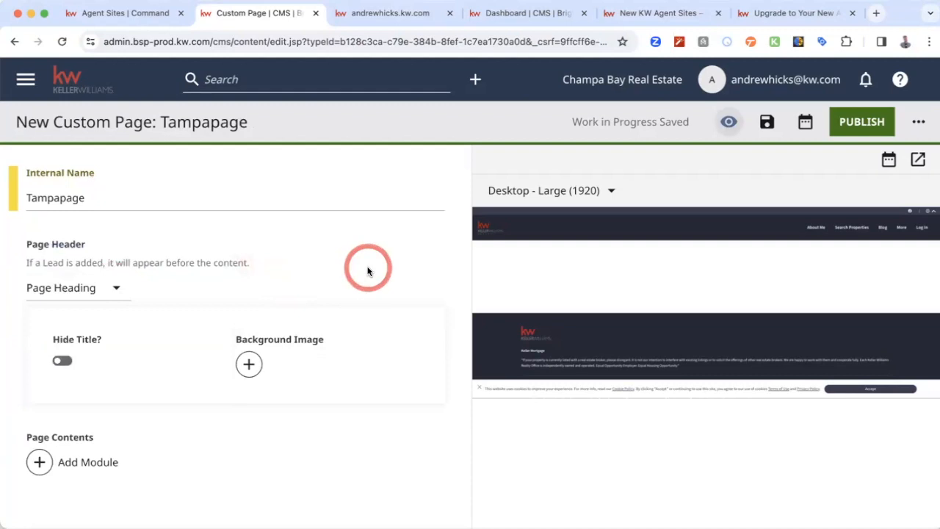
click(119, 291)
click(334, 286)
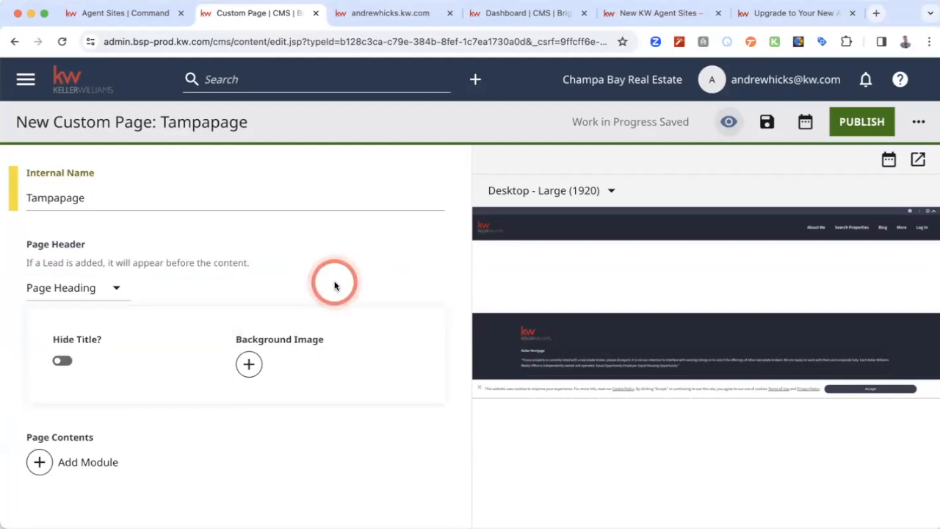
- Try the Hide Title option of the page heading, checking its effect in the preview, and switch it back off
click(62, 362)
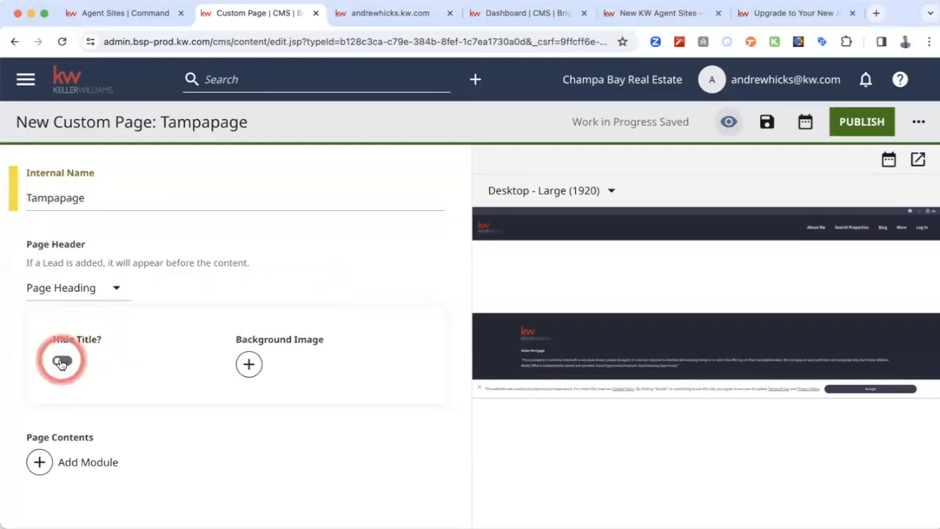
click(62, 363)
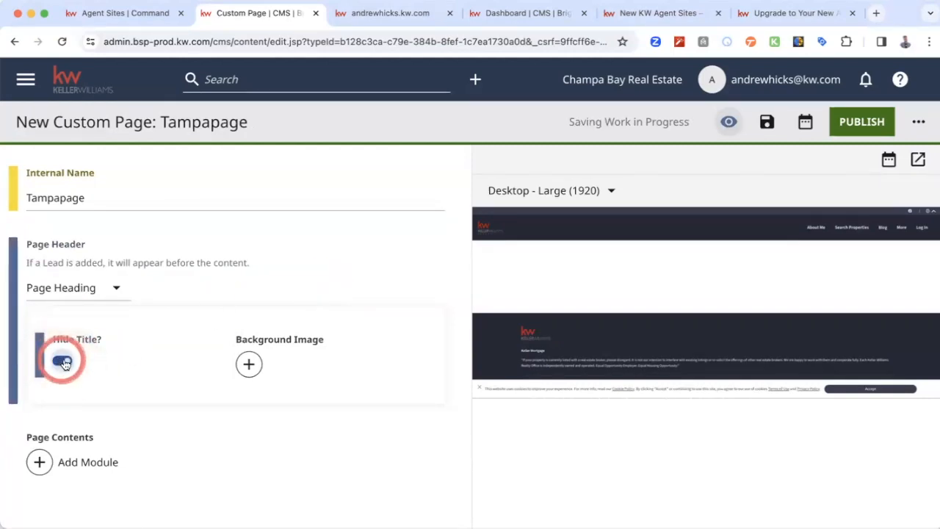
click(61, 362)
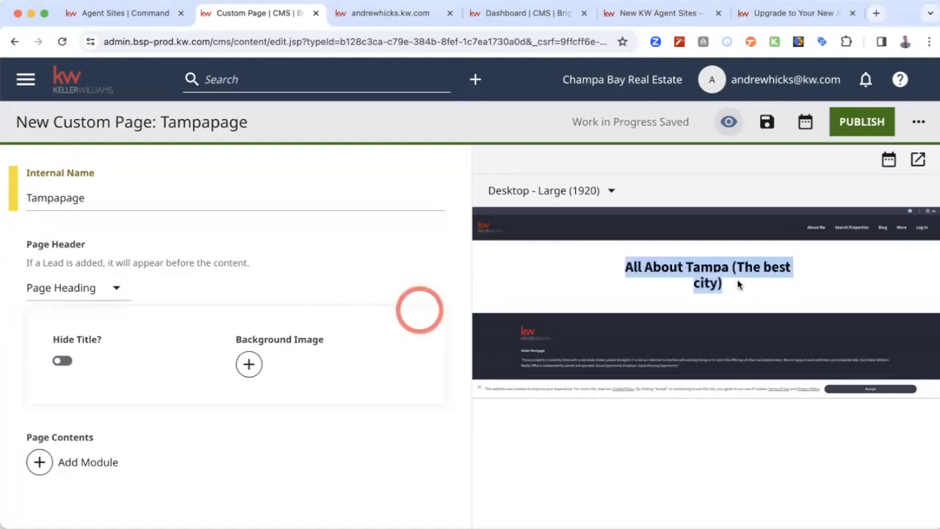
- Change the organization site's theme to KW Theme Default and save the site settings
scroll(253, 269, up, 3)
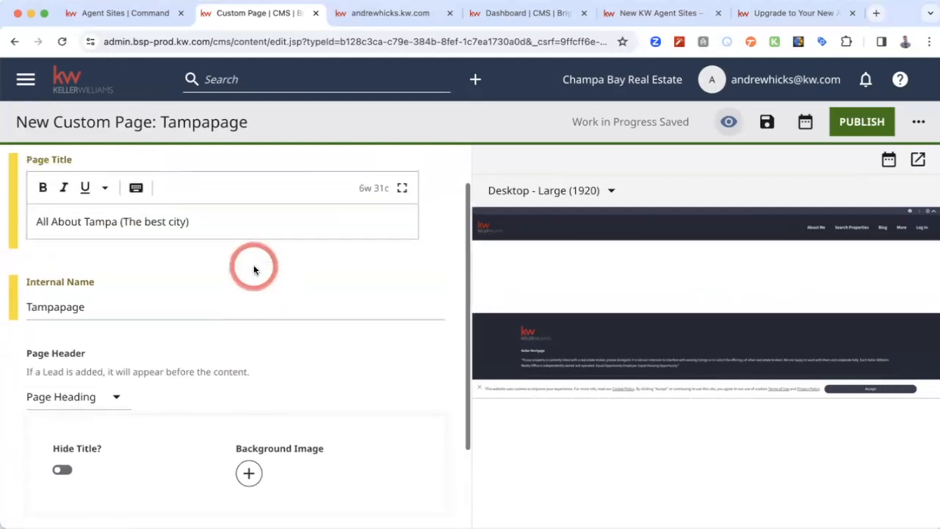
click(25, 80)
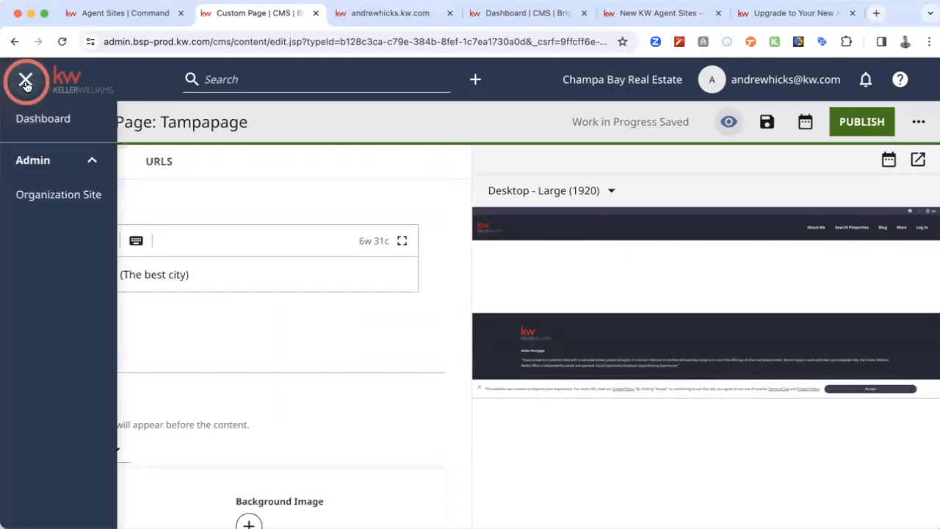
click(52, 196)
click(544, 216)
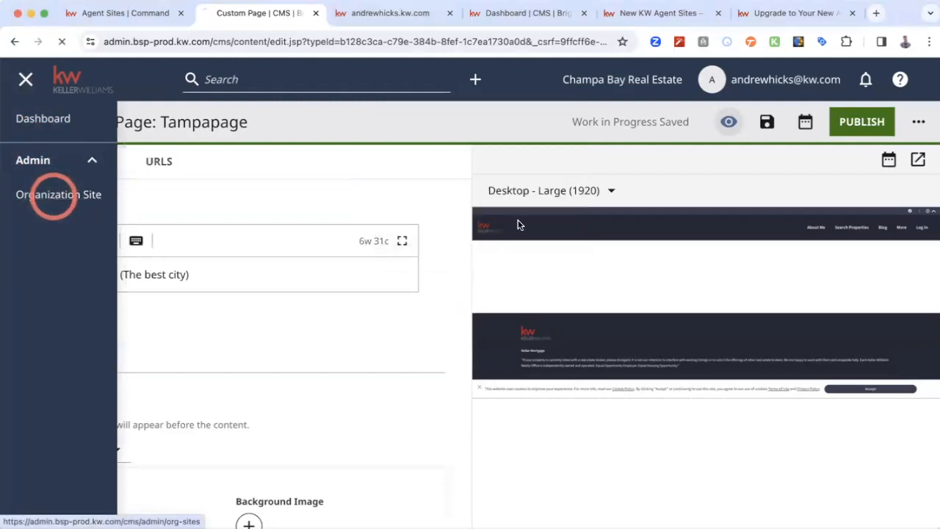
scroll(348, 328, down, 1)
click(453, 283)
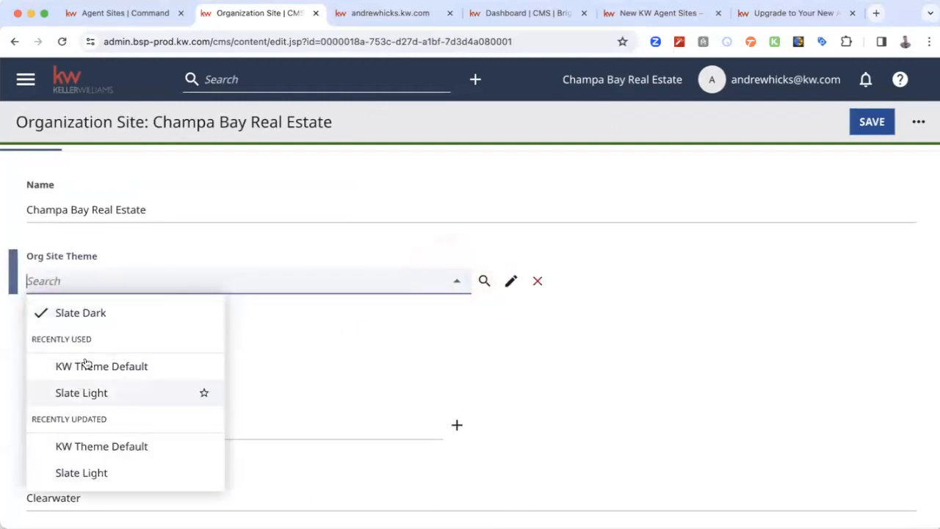
click(100, 448)
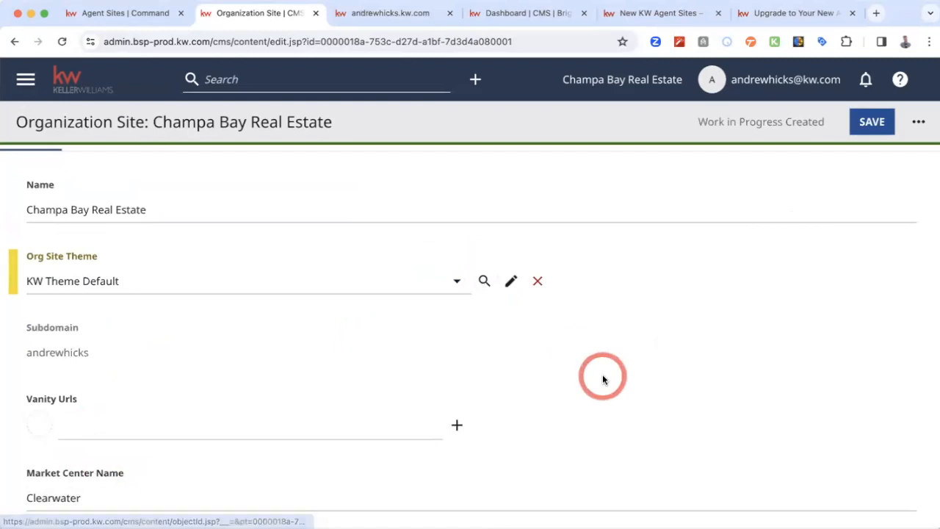
click(879, 130)
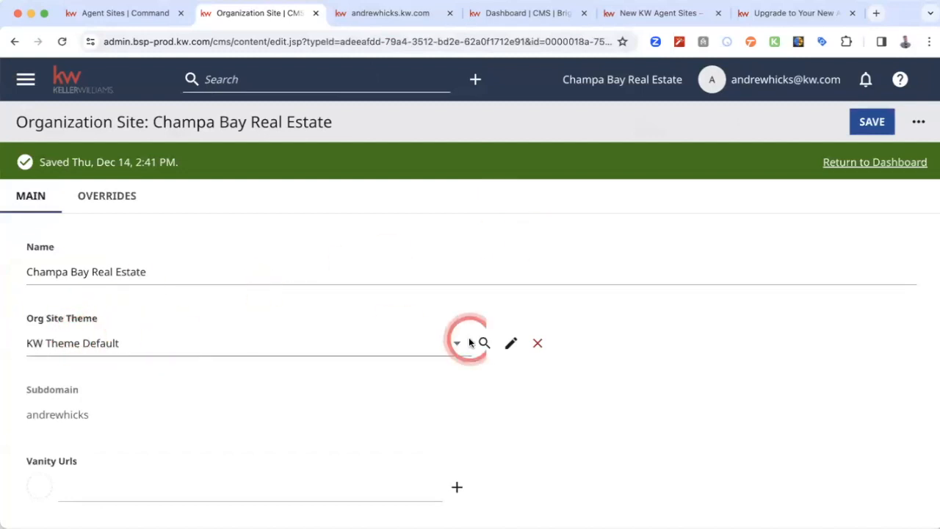
click(878, 126)
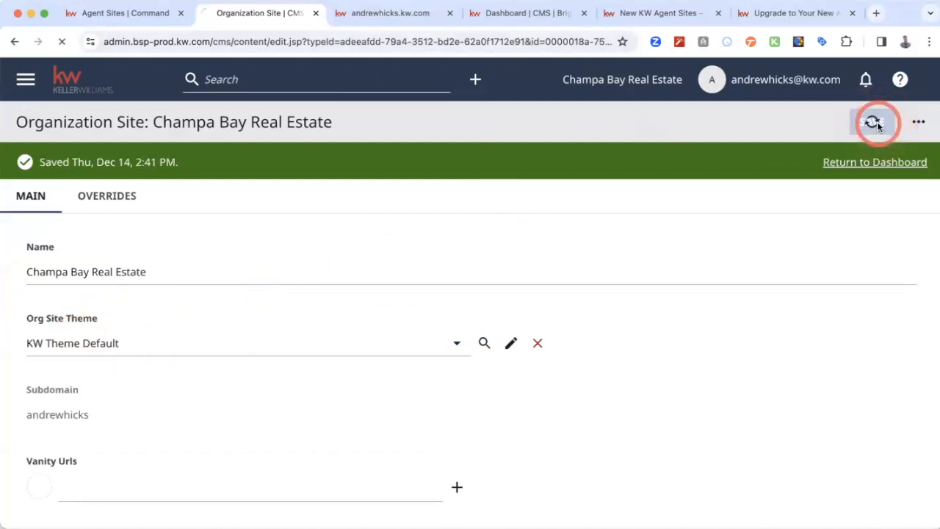
- Return to the CMS dashboard and start a new Custom Page
click(865, 163)
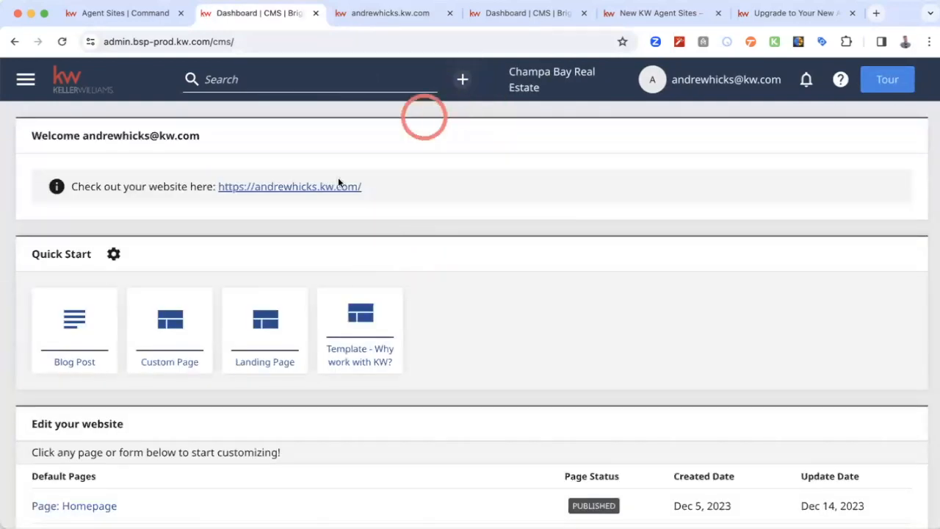
click(461, 78)
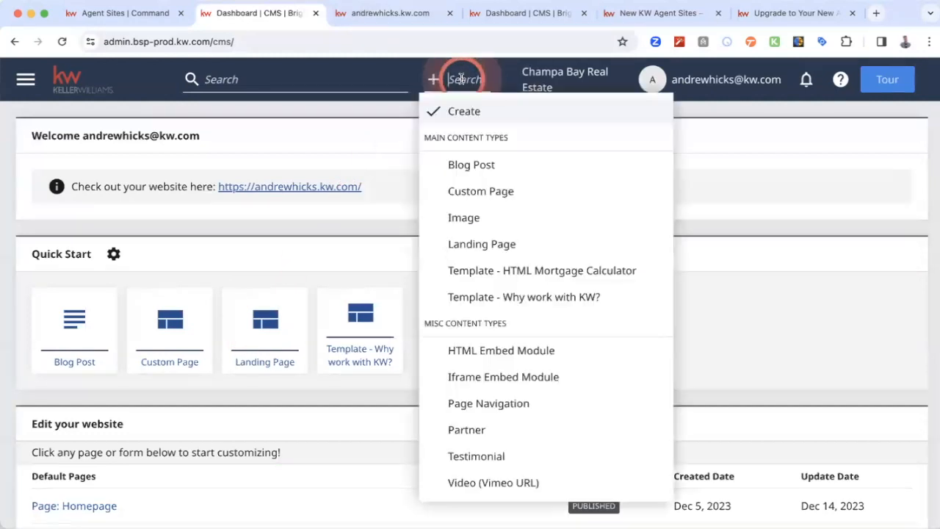
click(507, 190)
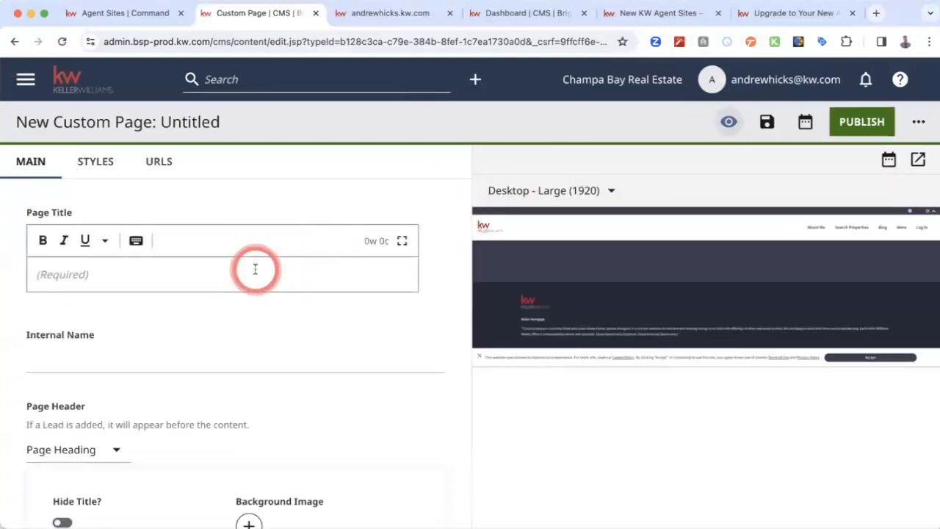
- Enter "Tampa Bay (The best city)" as the page title of the new custom page
click(255, 268)
text(Tampa Ba)
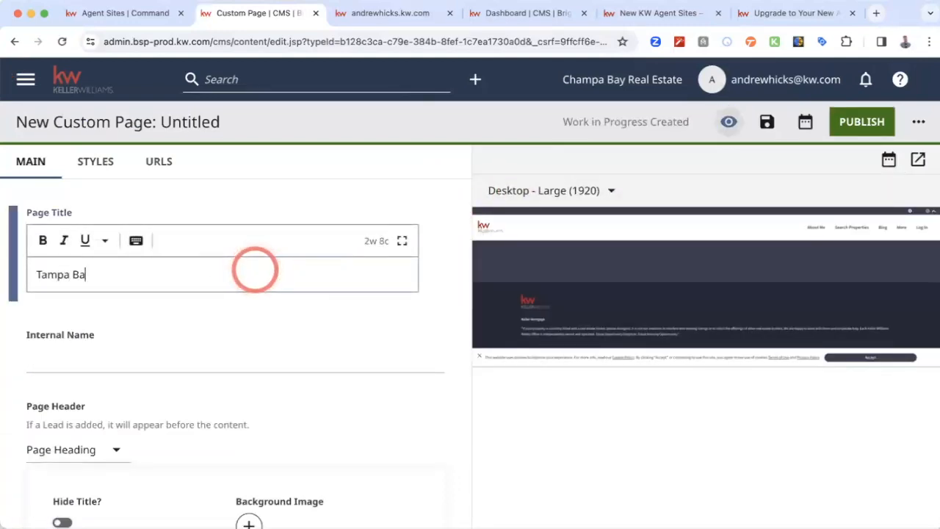
text(y (The best city))
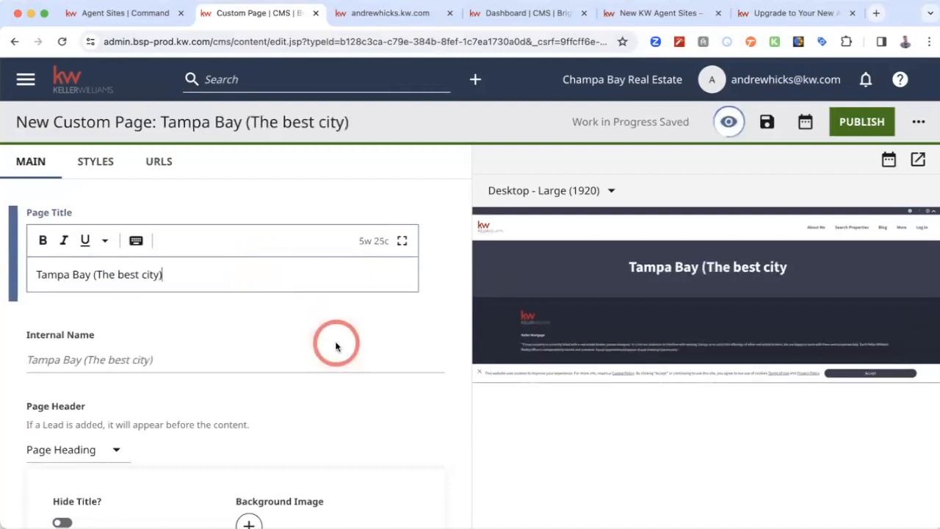
- Replace the new custom page's internal name with "Tampapage"
scroll(335, 316, down, 2)
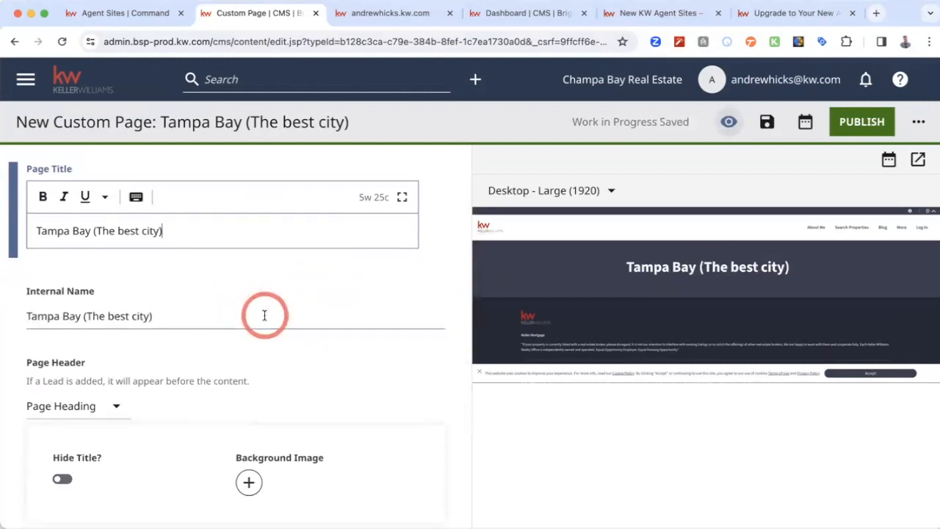
scroll(264, 315, down, 3)
triple_click(191, 245)
text(T)
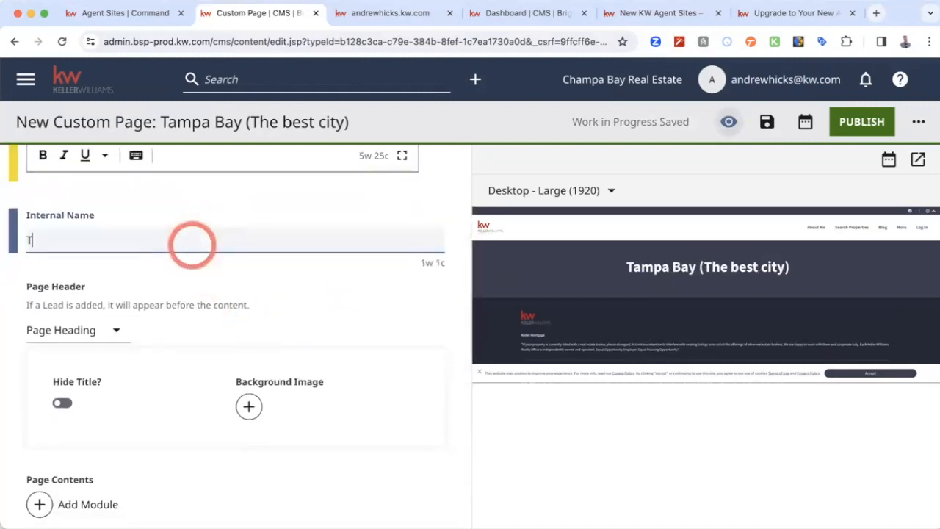
text(ampapage)
click(323, 293)
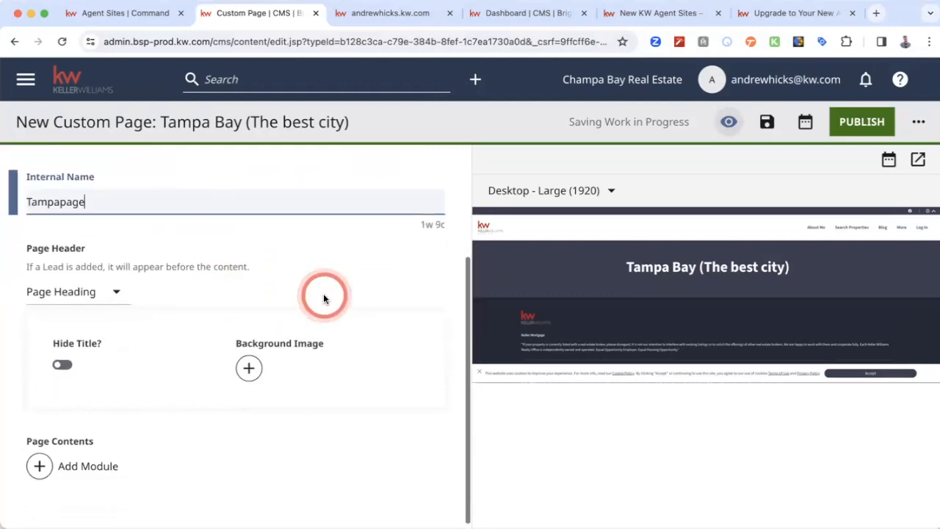
- Turn Hide Title on for the page heading to check the preview, and turn it off again
scroll(324, 293, down, 2)
click(62, 359)
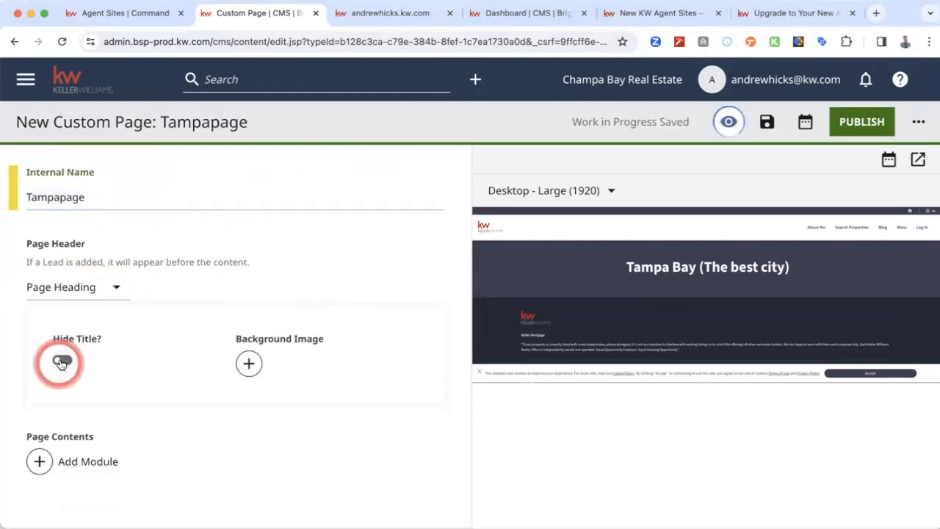
click(62, 361)
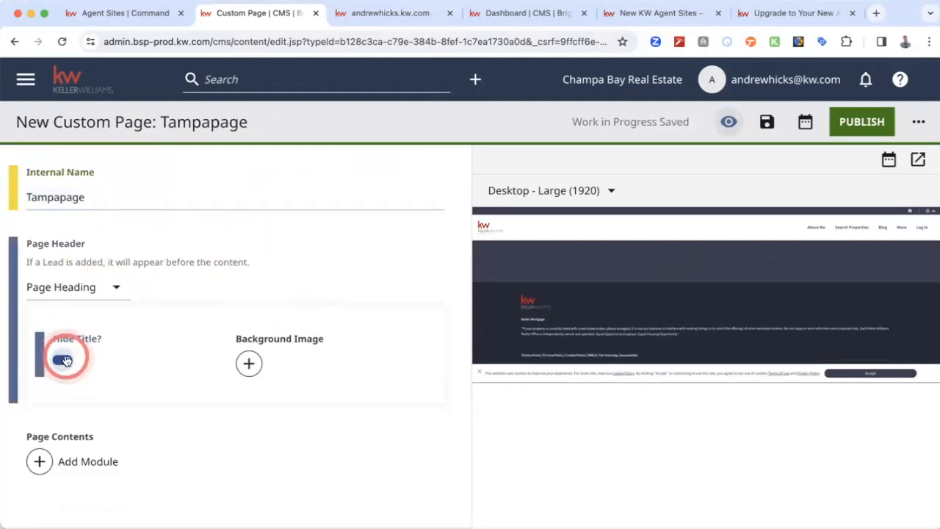
click(64, 361)
- Add the library picture "KW Agent Sites: Image: Blog Image 3" as the page heading's background image
click(248, 363)
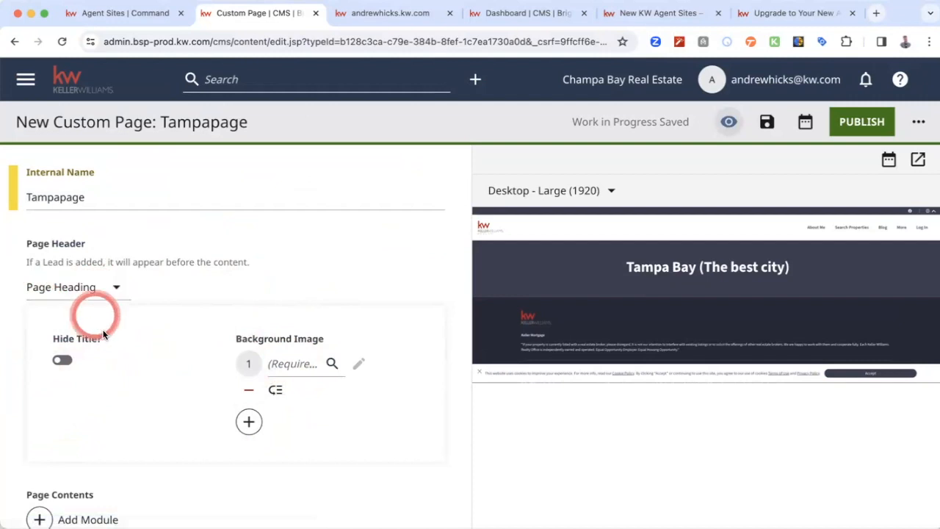
click(294, 365)
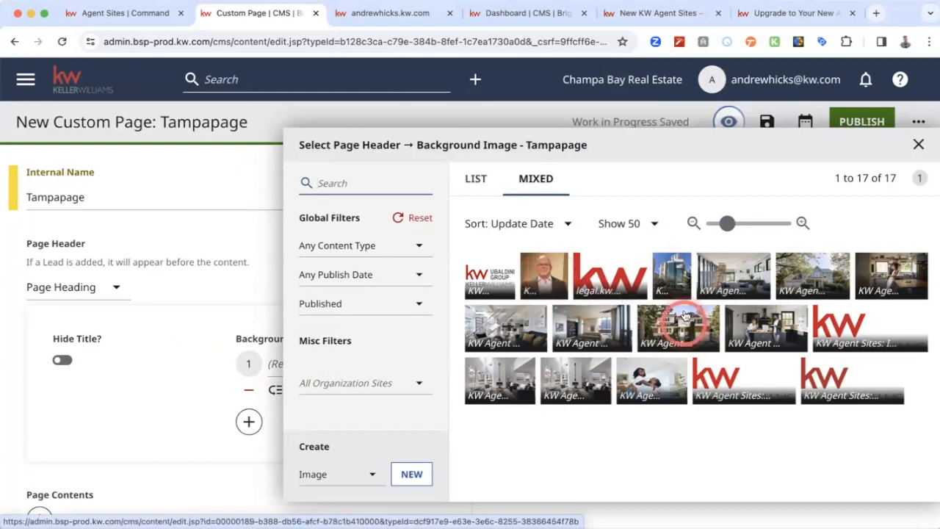
click(749, 275)
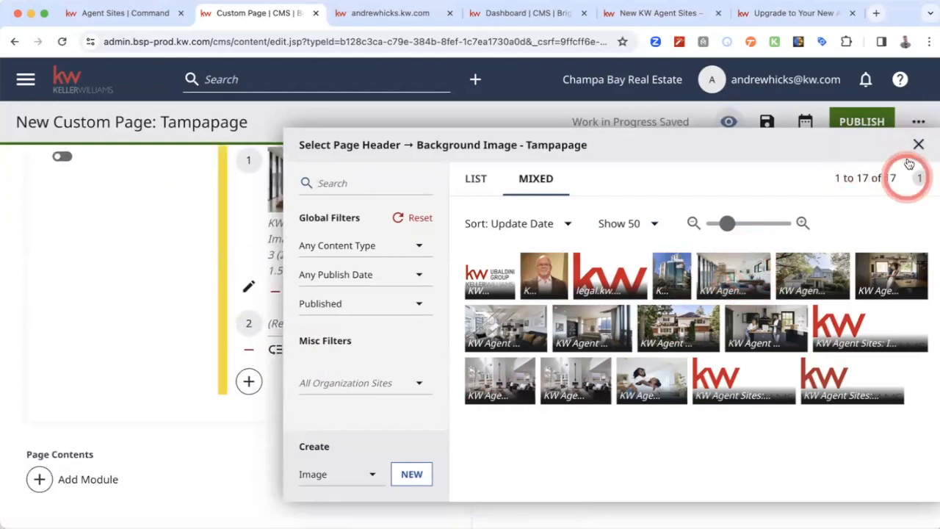
- Look over the form for uploading a new background image, and return to the page editor without creating one
click(374, 476)
click(410, 475)
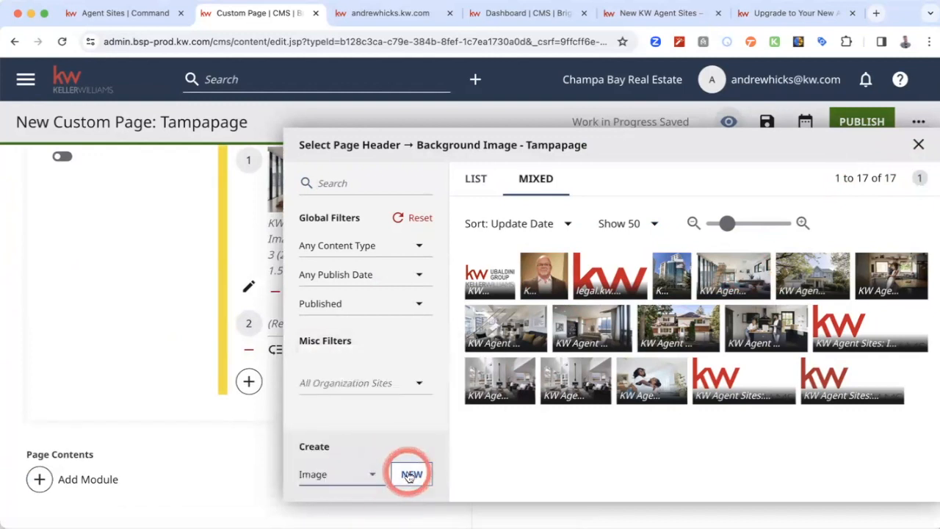
click(387, 223)
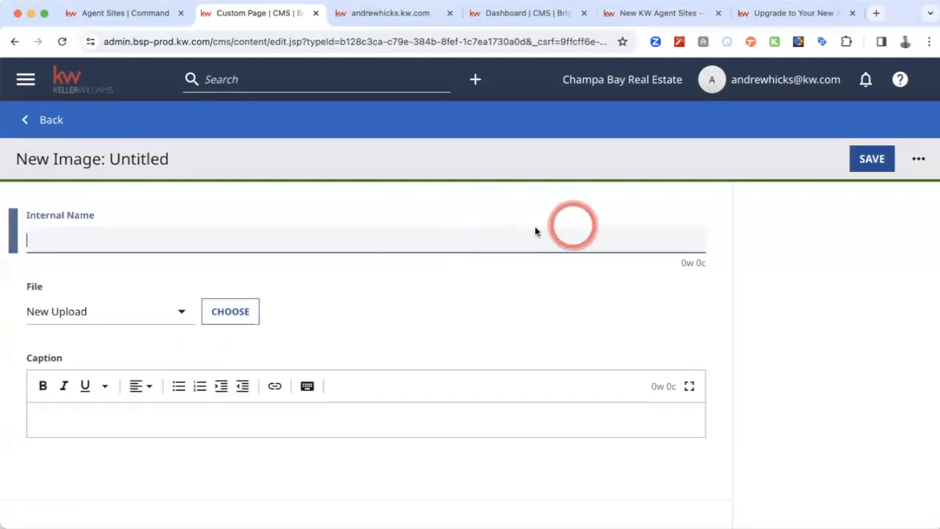
click(42, 120)
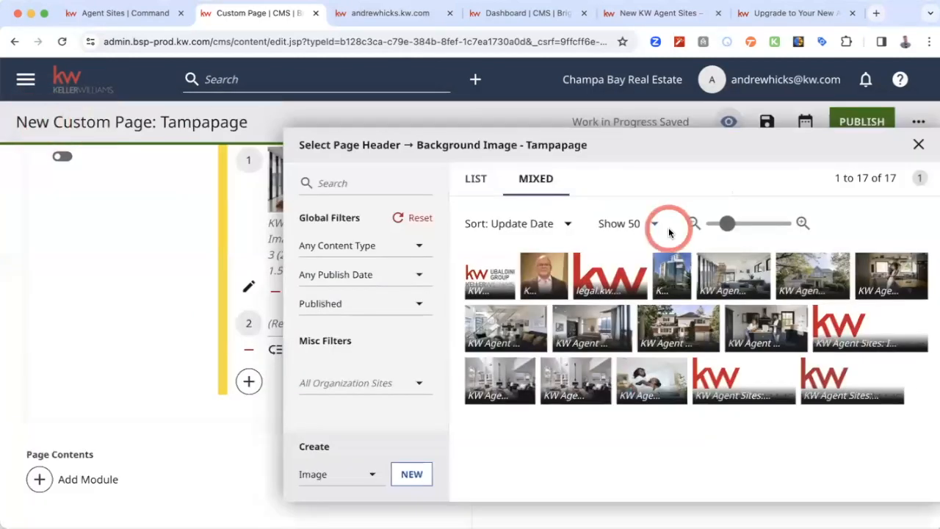
click(918, 144)
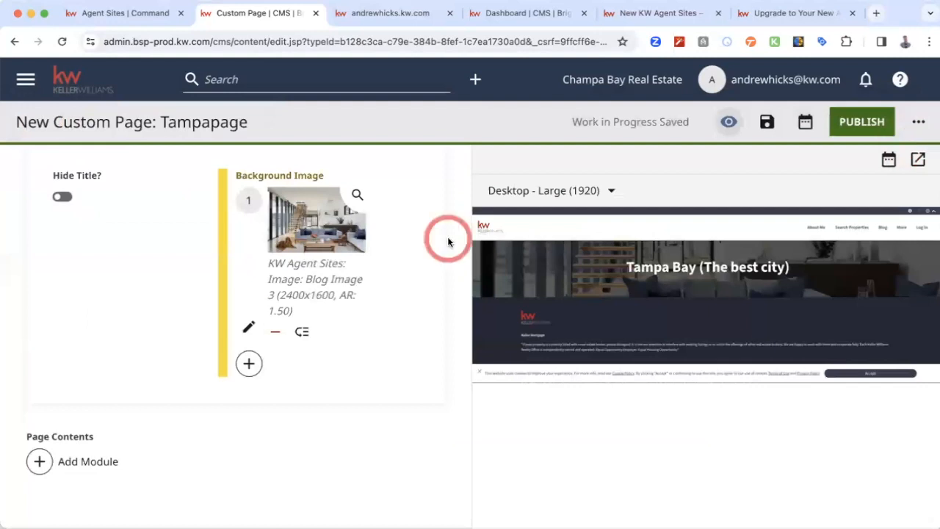
- Hide the title in the custom page's heading so only the background image is used
scroll(445, 272, up, 1)
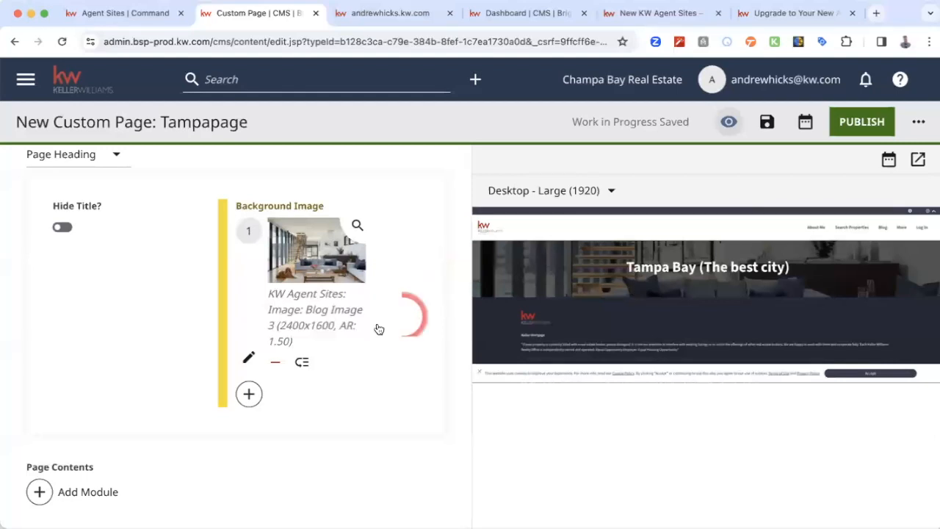
scroll(184, 290, down, 1)
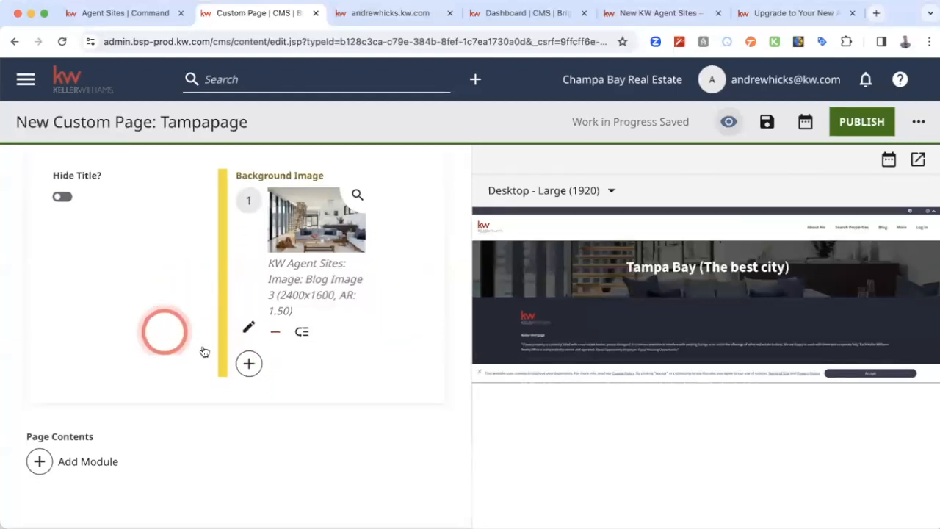
scroll(96, 281, up, 2)
click(62, 313)
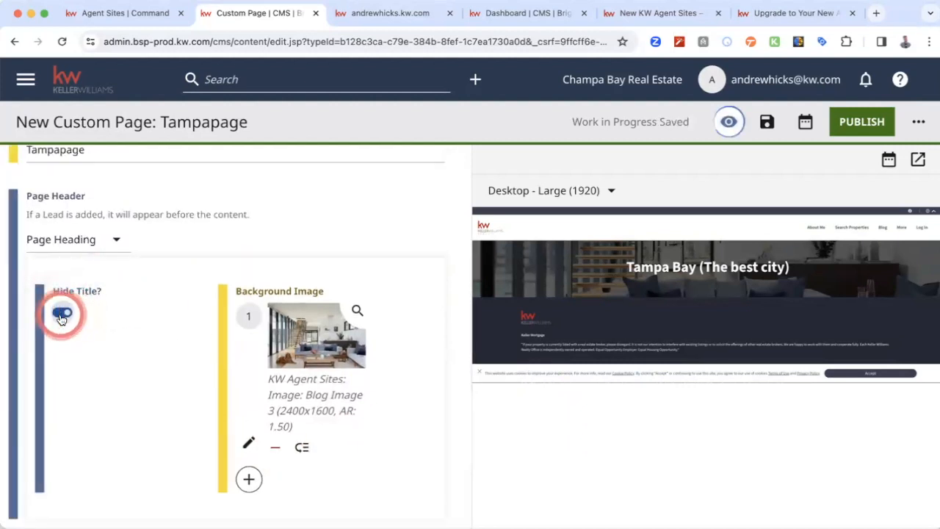
scroll(164, 373, down, 3)
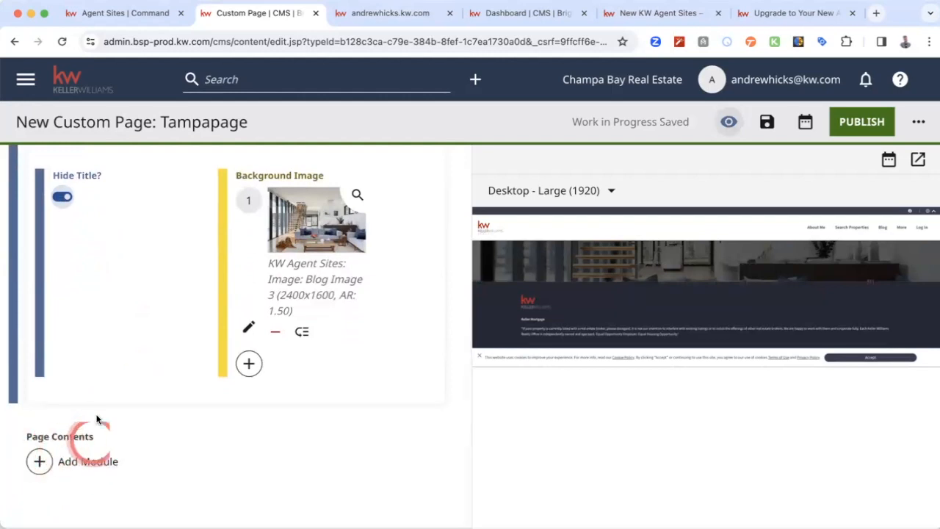
- Turn Hide Title off so the custom page's heading shows its title again
click(63, 230)
scroll(91, 335, down, 1)
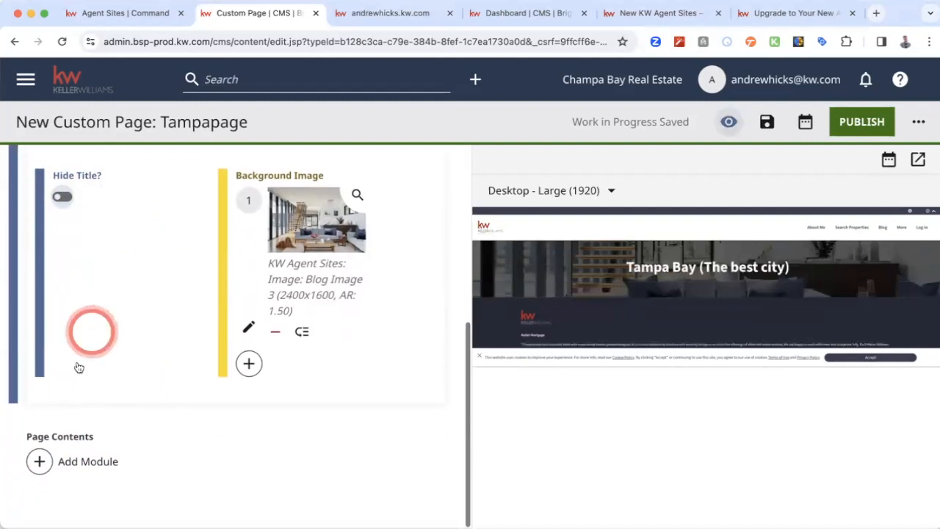
- Look through the modules that can be added to Page Contents, from Rich Text and Stat List to Video and the additional modules
click(77, 464)
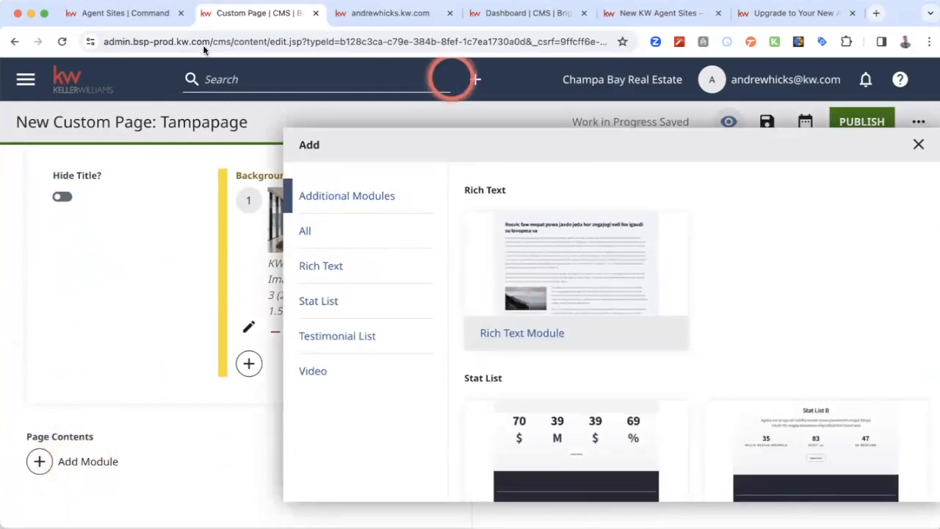
click(304, 234)
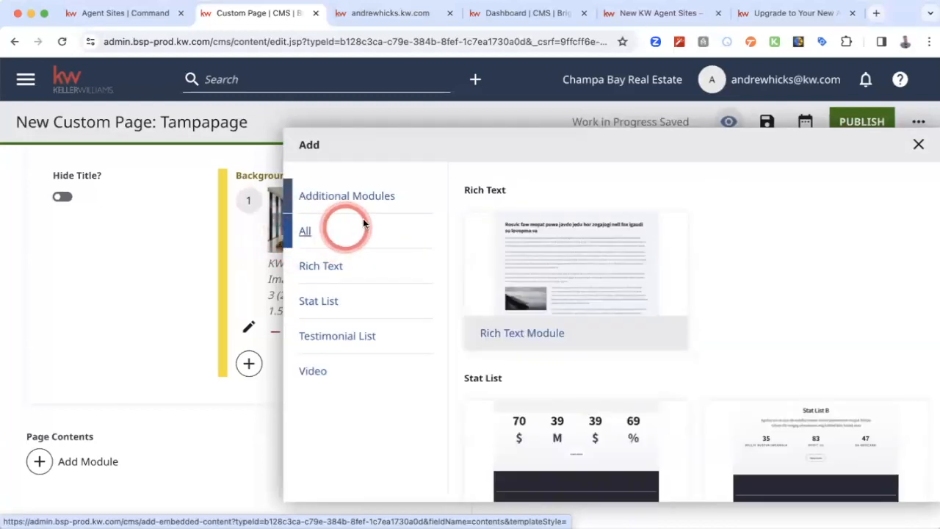
click(609, 280)
click(650, 256)
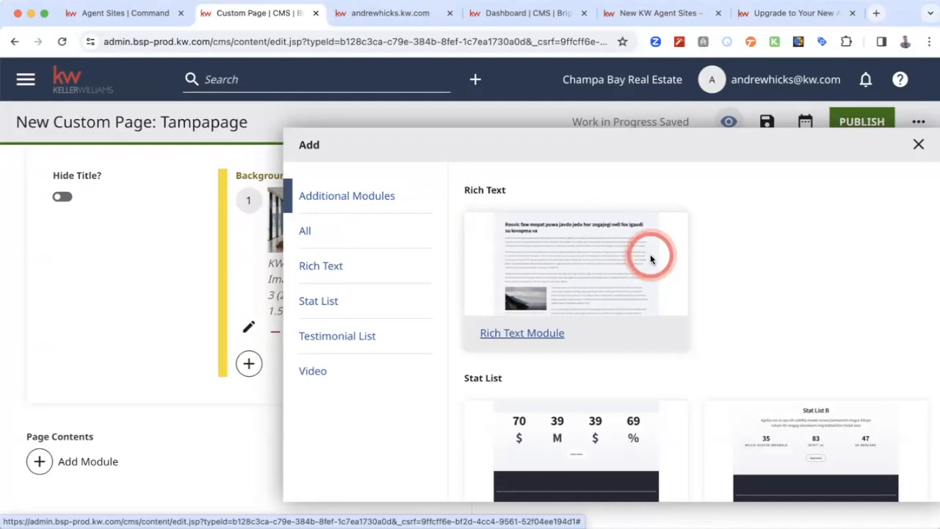
scroll(779, 248, down, 2)
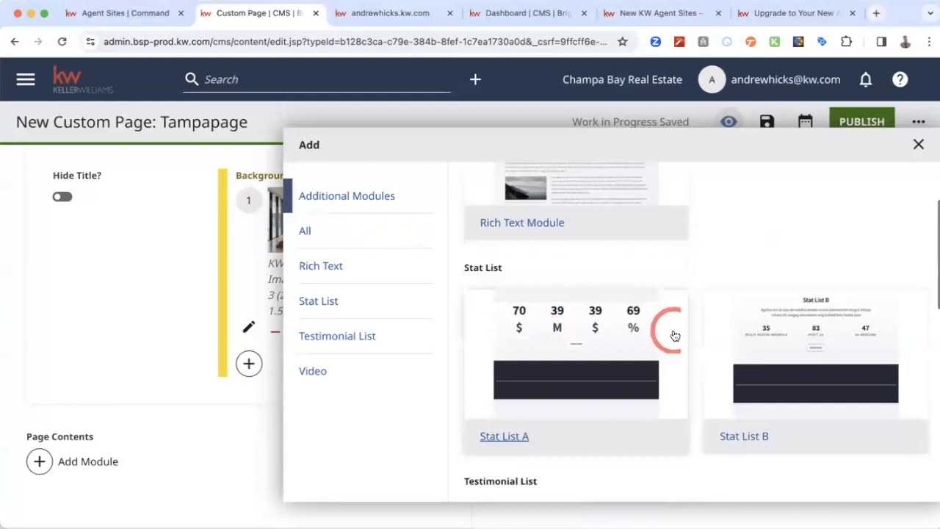
scroll(641, 343, down, 3)
click(623, 336)
scroll(622, 334, down, 3)
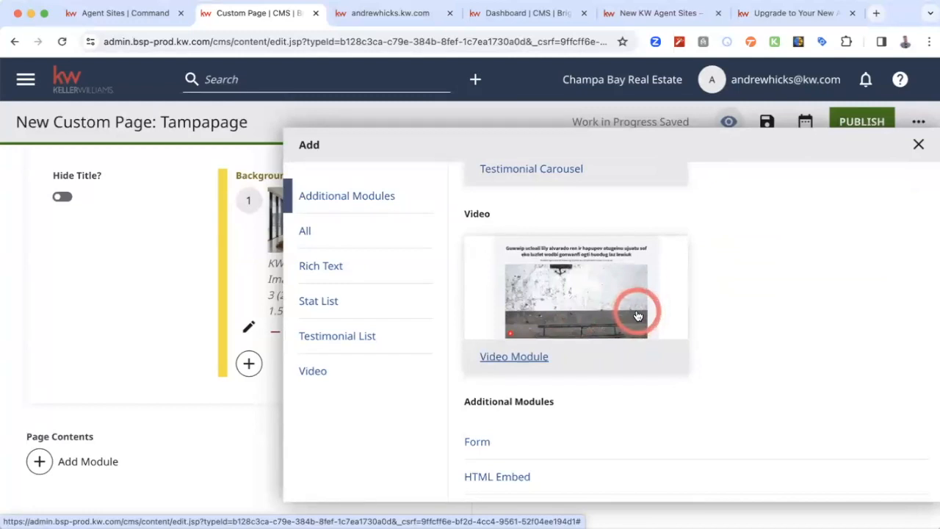
scroll(637, 316, down, 3)
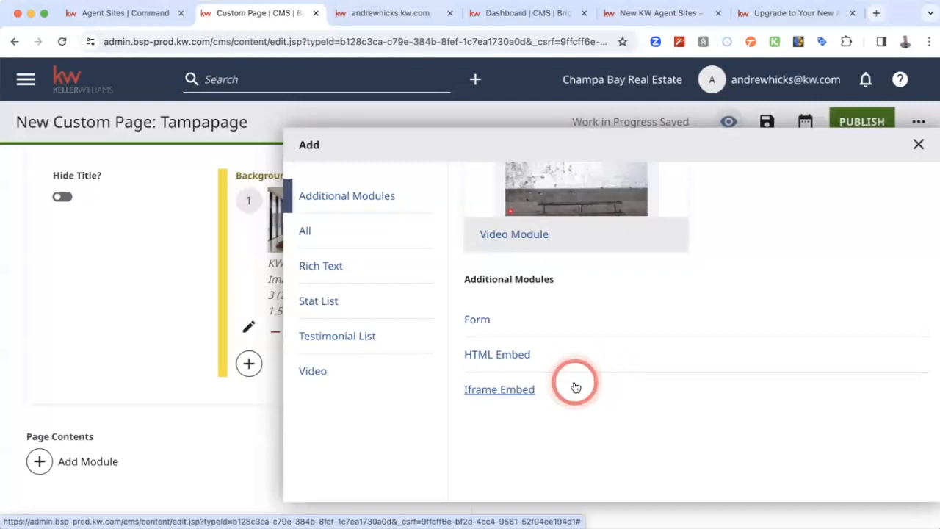
- Add a Form module to Page Contents and set its shared form to Contact Me
click(485, 323)
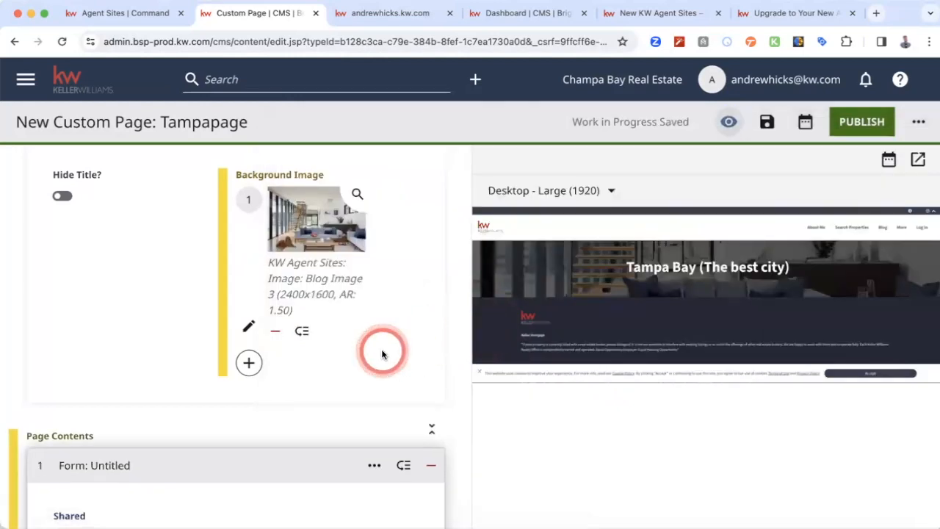
scroll(379, 353, down, 3)
scroll(224, 354, down, 2)
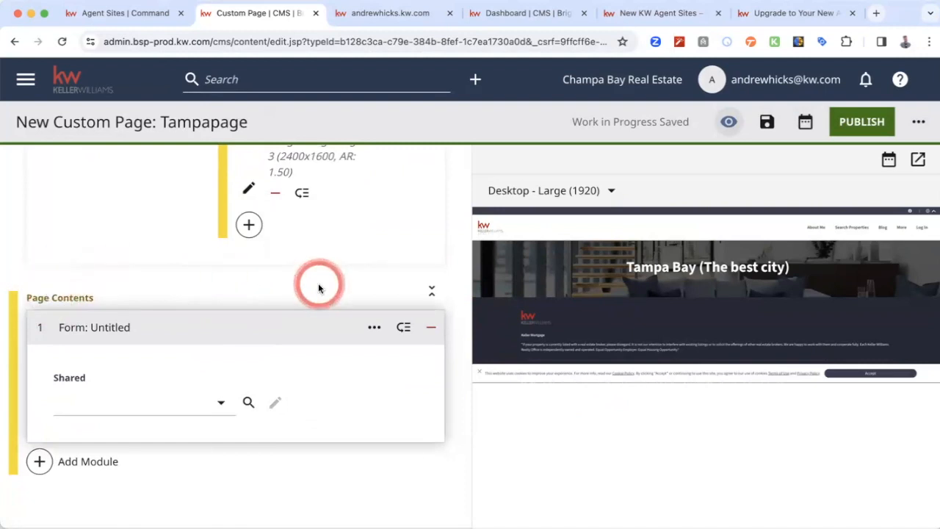
click(218, 403)
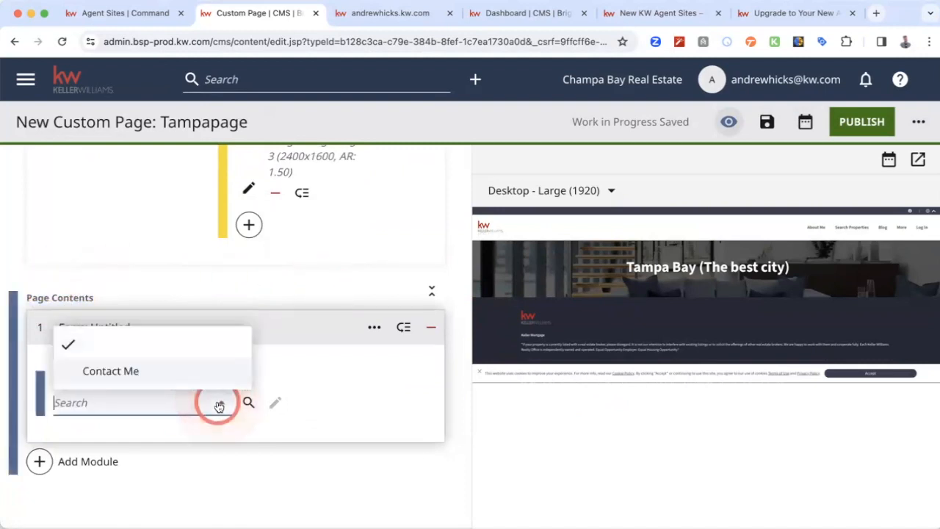
click(162, 370)
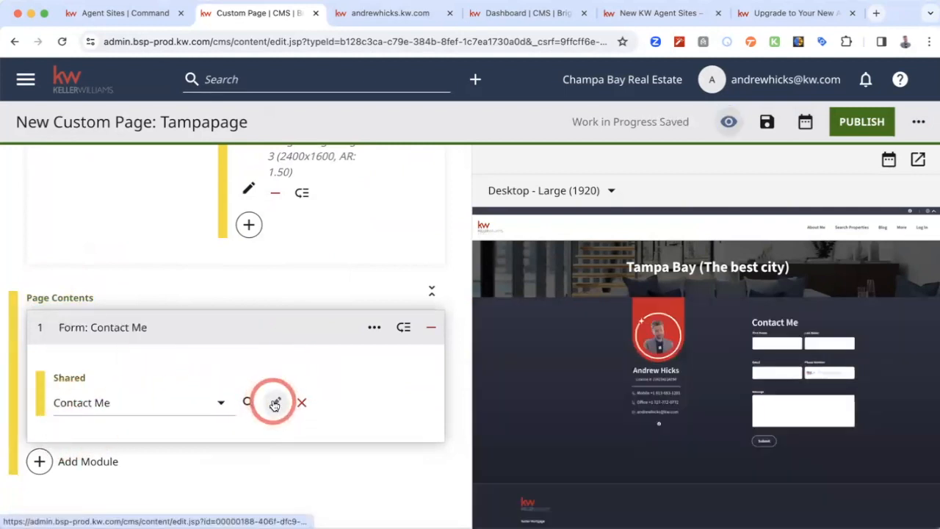
- Add a Stat List A module below the contact form in Page Contents
click(96, 469)
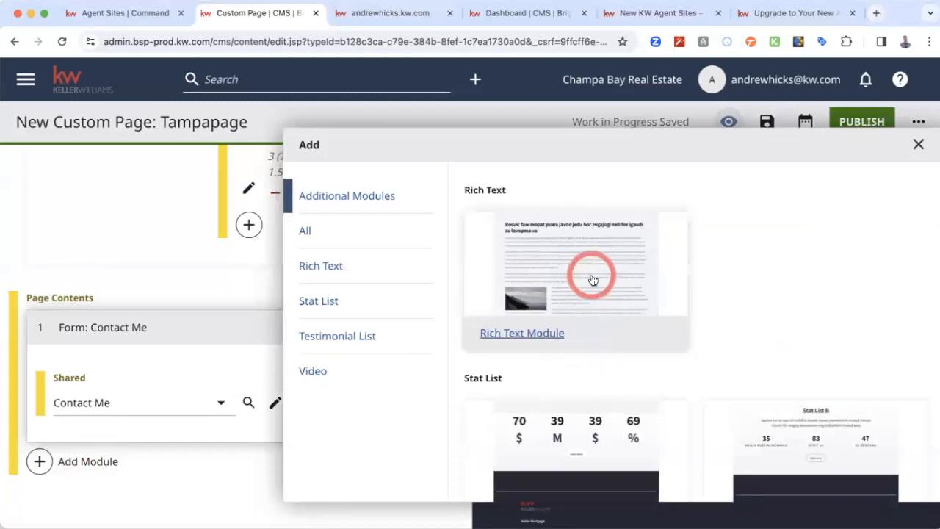
scroll(573, 433, down, 5)
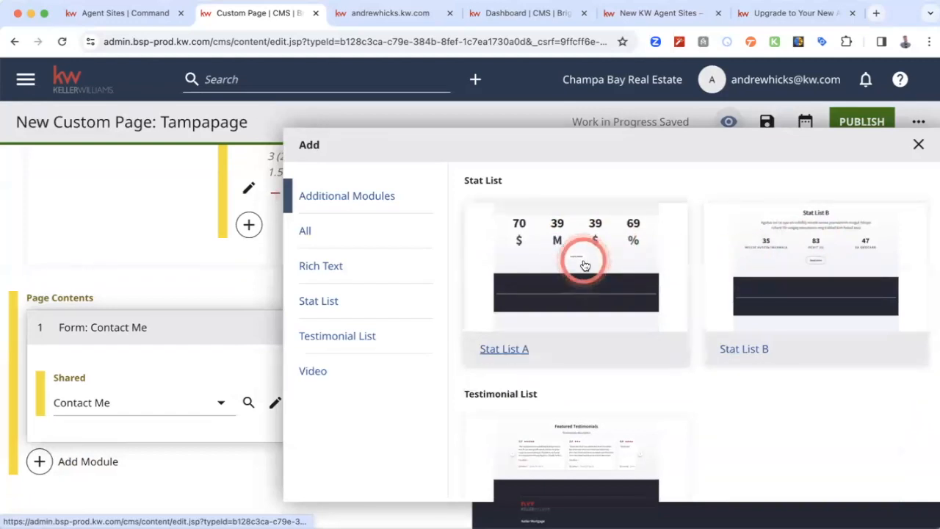
click(585, 265)
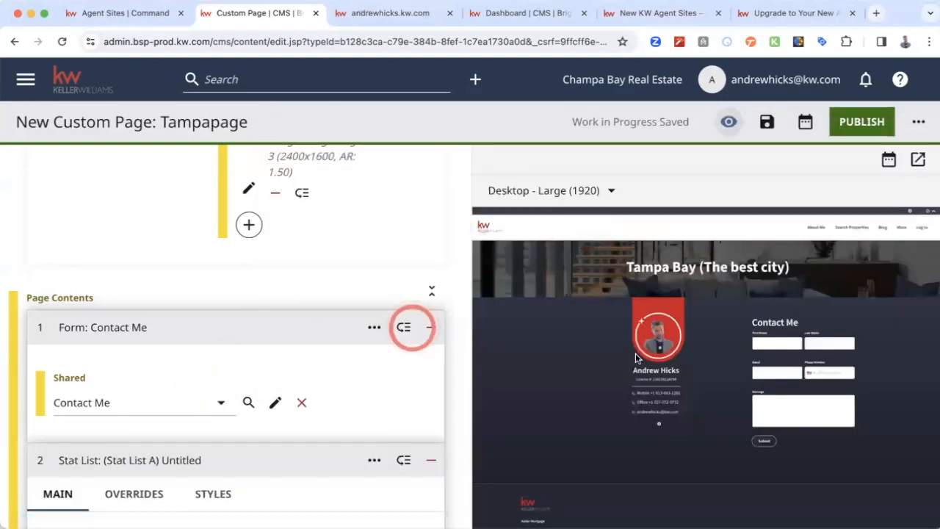
scroll(281, 398, down, 3)
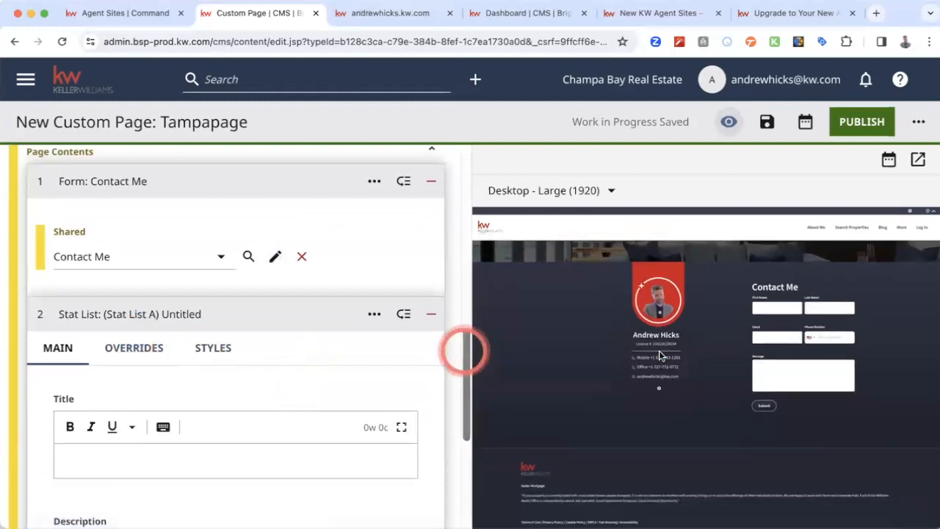
scroll(674, 332, down, 2)
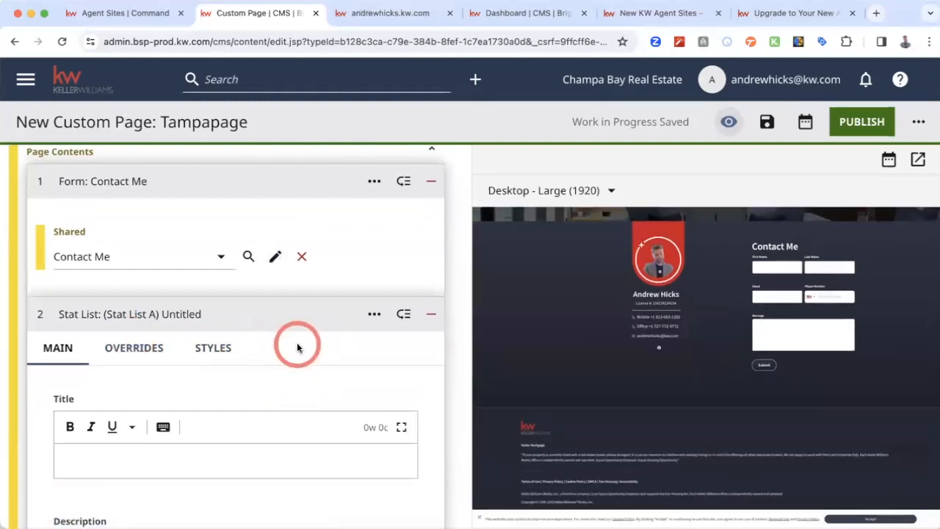
- Title the stat list "Stats"
scroll(252, 372, down, 3)
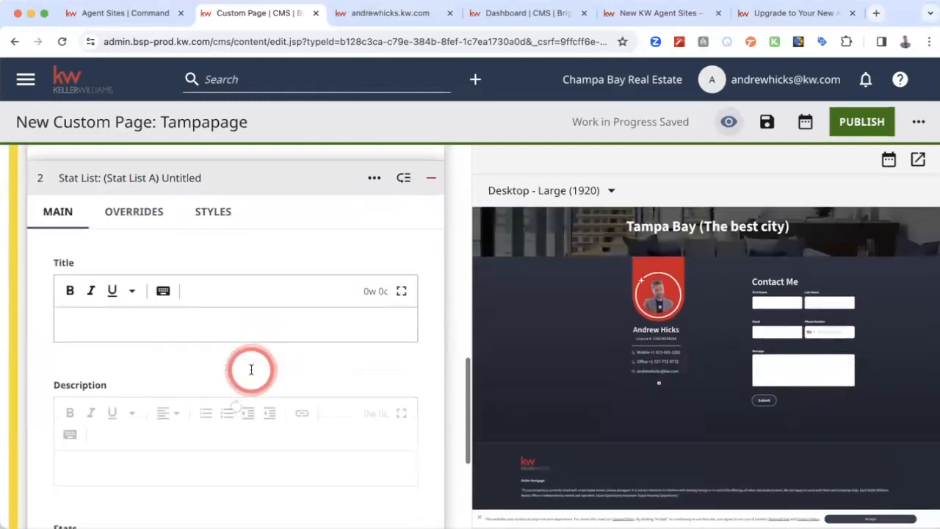
scroll(251, 370, down, 2)
click(218, 208)
text(STate)
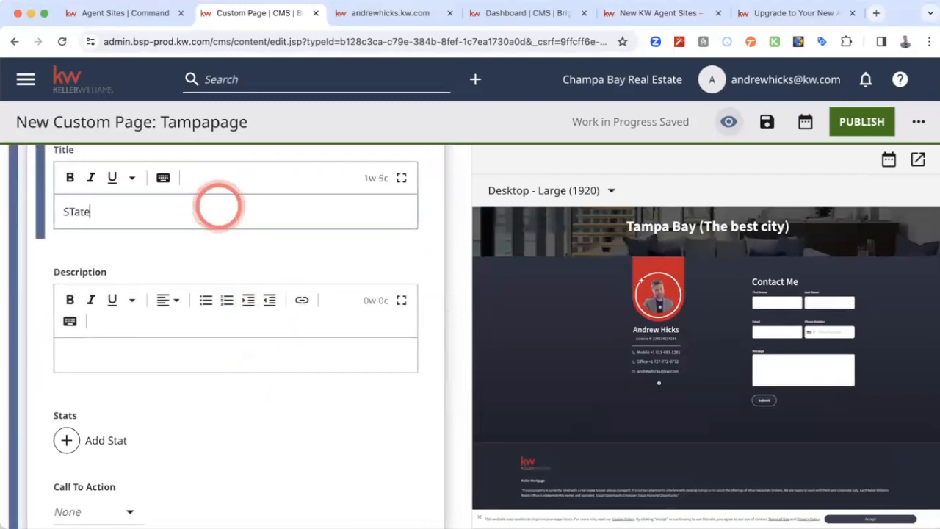
key(BackSpace)
key(BackSpace)
key(BackSpace)
key(BackSpace)
text(tats)
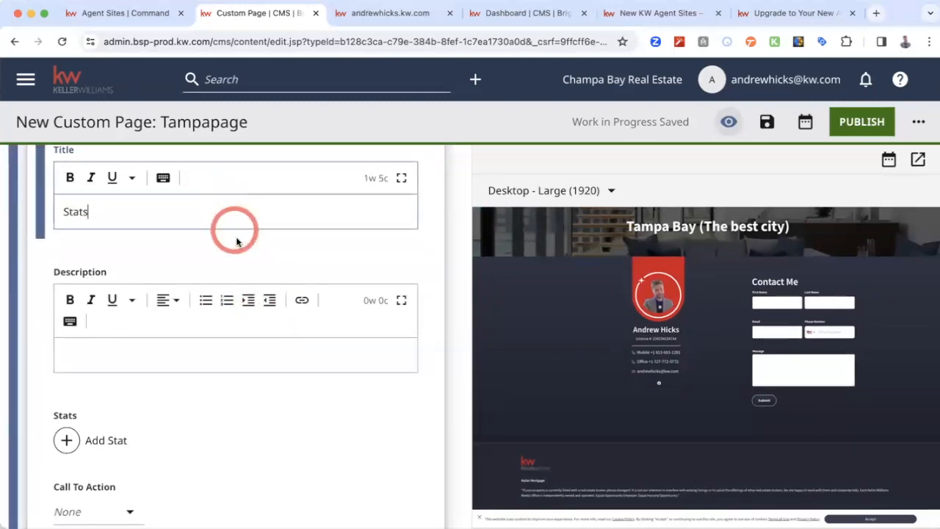
click(237, 241)
- Add a first stat to the list, with a title asking how cool the agent is
scroll(235, 260, down, 3)
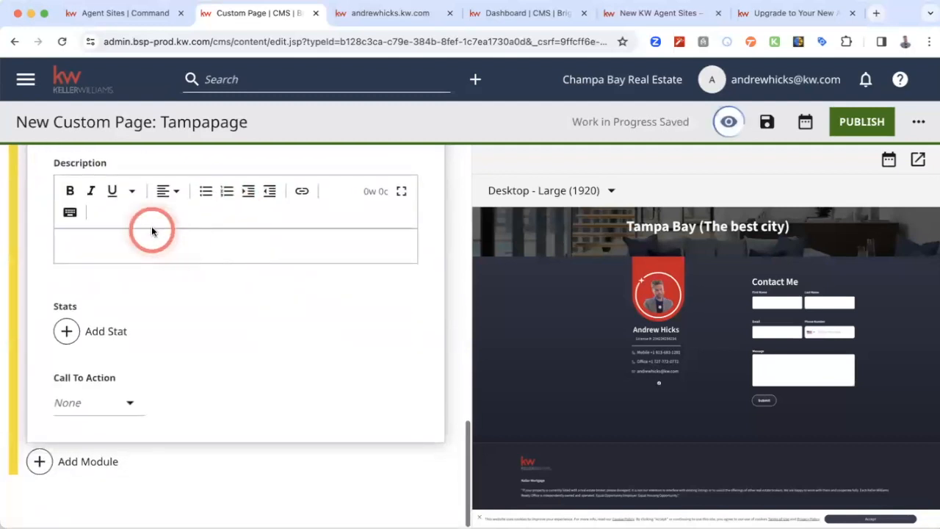
click(66, 331)
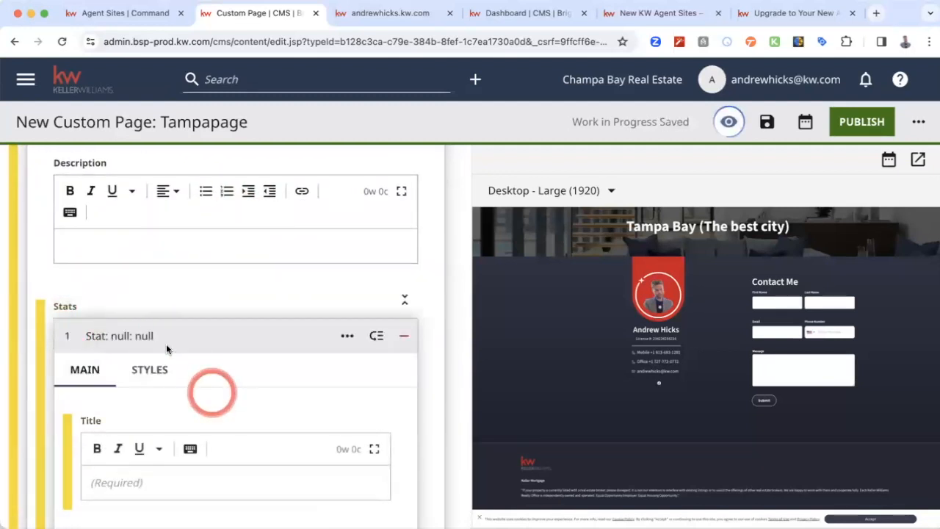
scroll(210, 389, down, 5)
click(227, 284)
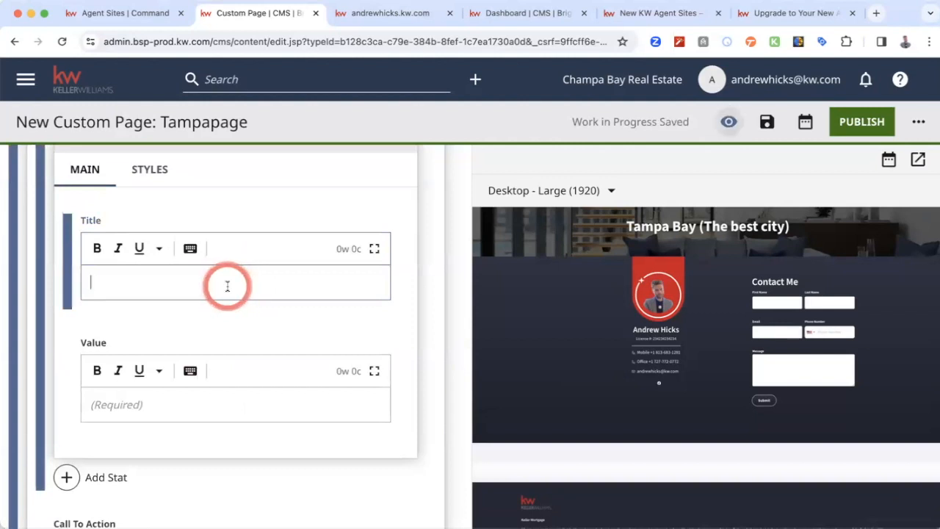
text(How cool is an)
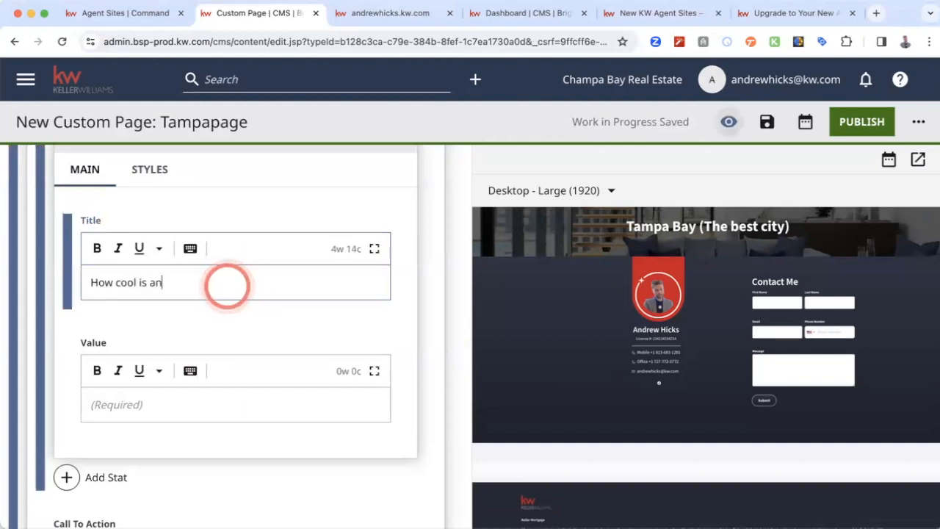
text(drew)
- Set the first stat's value to 900%
scroll(224, 294, down, 2)
click(213, 331)
text(9)
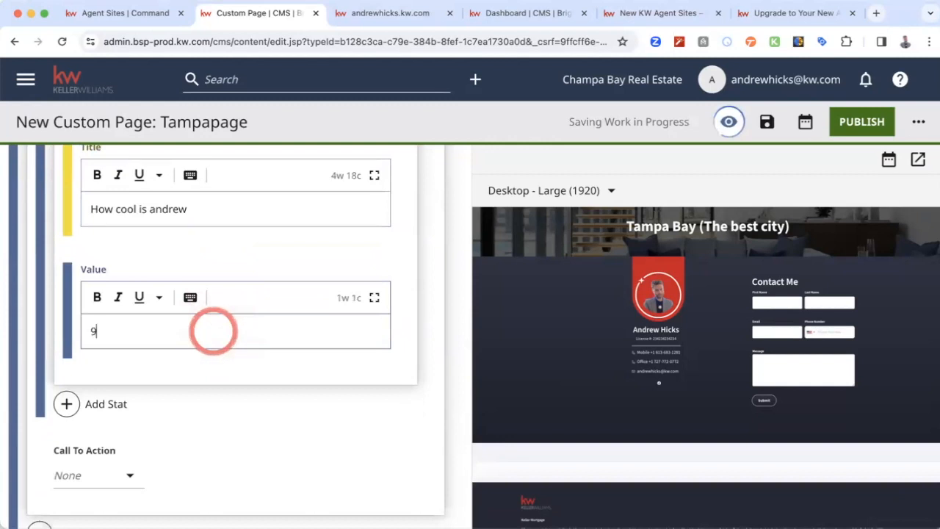
text(00$)
key(BackSpace)
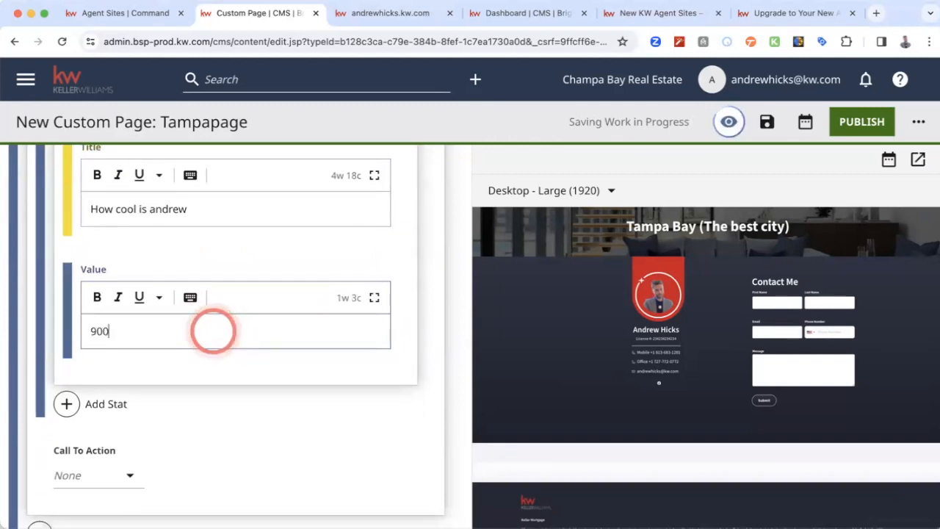
text(%)
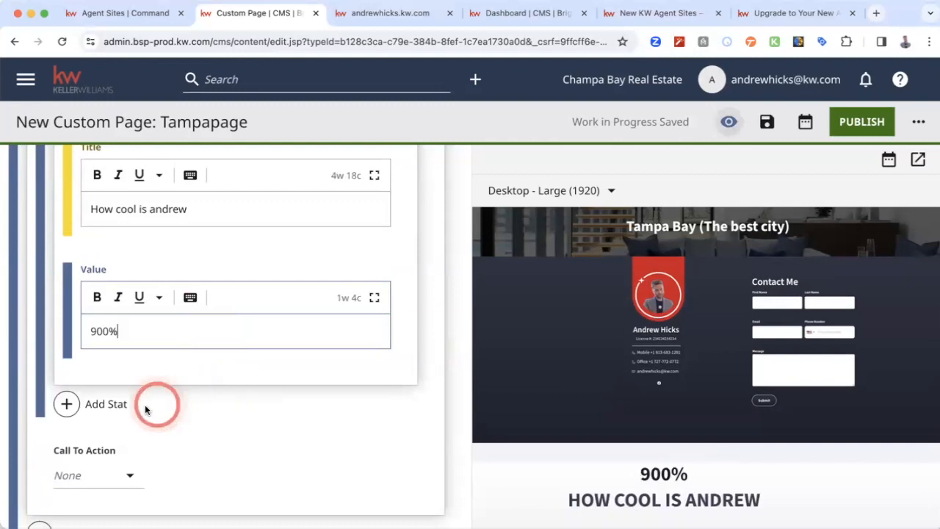
- Add a second stat titled "Average Days on Market"
click(68, 403)
scroll(218, 406, down, 2)
scroll(217, 404, down, 1)
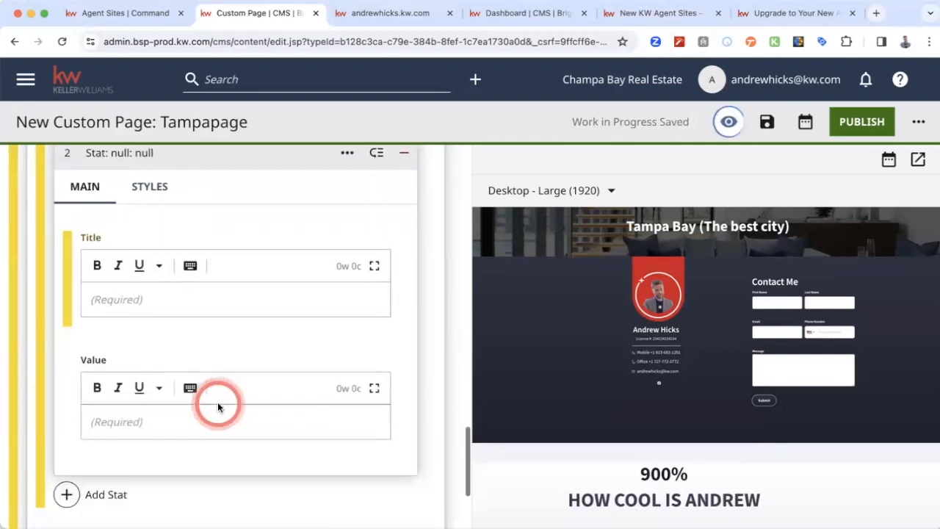
click(260, 293)
text(Average Da)
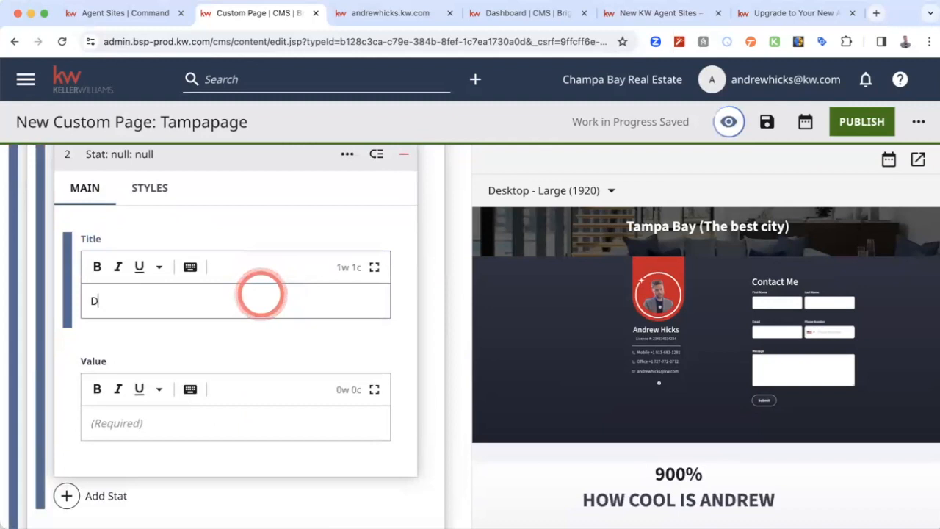
text(ys on Market)
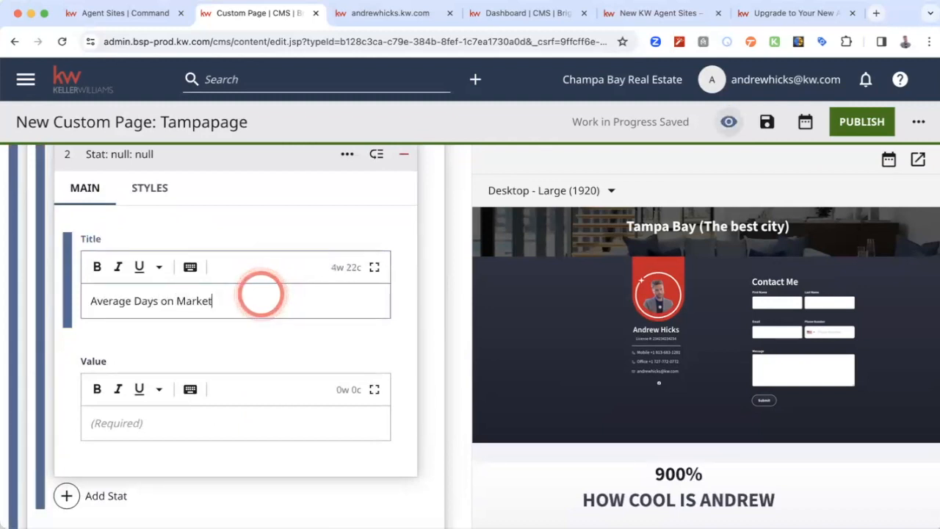
- Set the value of the "Average Days on Market" stat to .5 and check the page preview
click(221, 435)
click(228, 424)
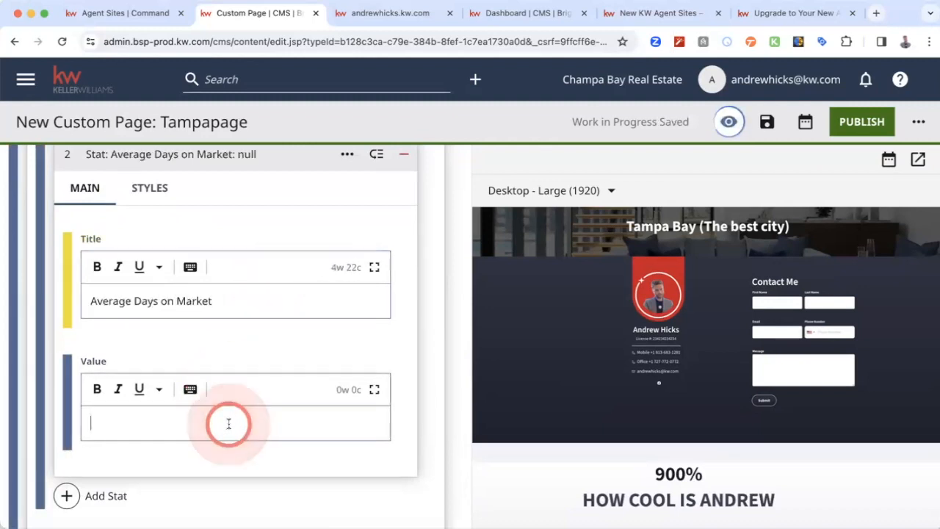
text(.5)
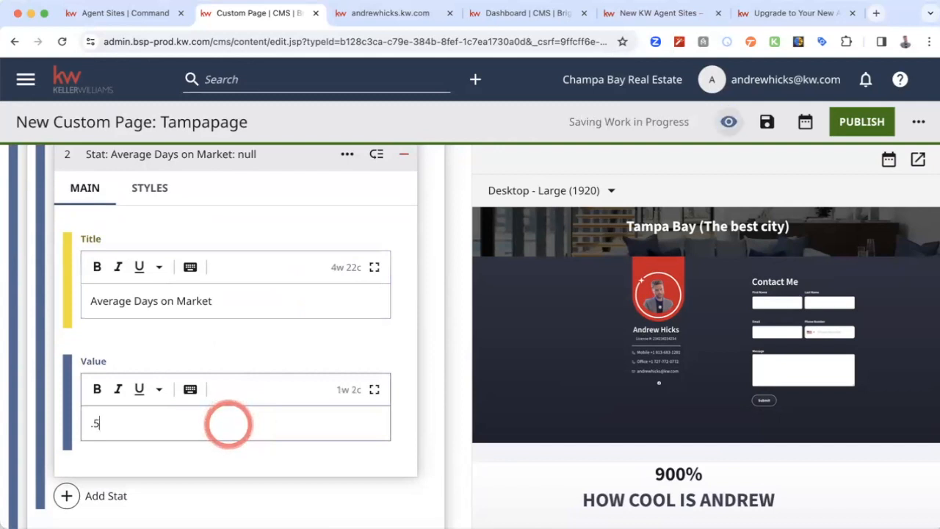
click(294, 346)
scroll(545, 359, down, 1)
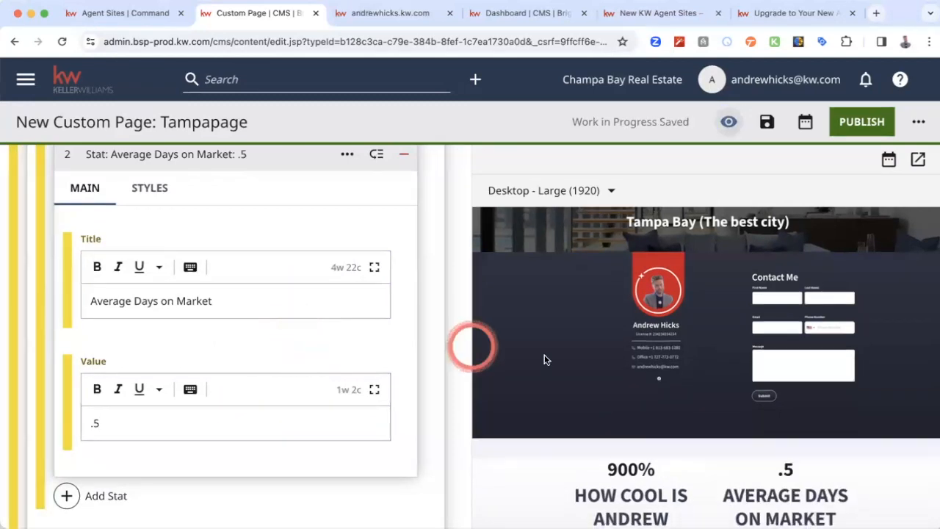
scroll(146, 406, down, 1)
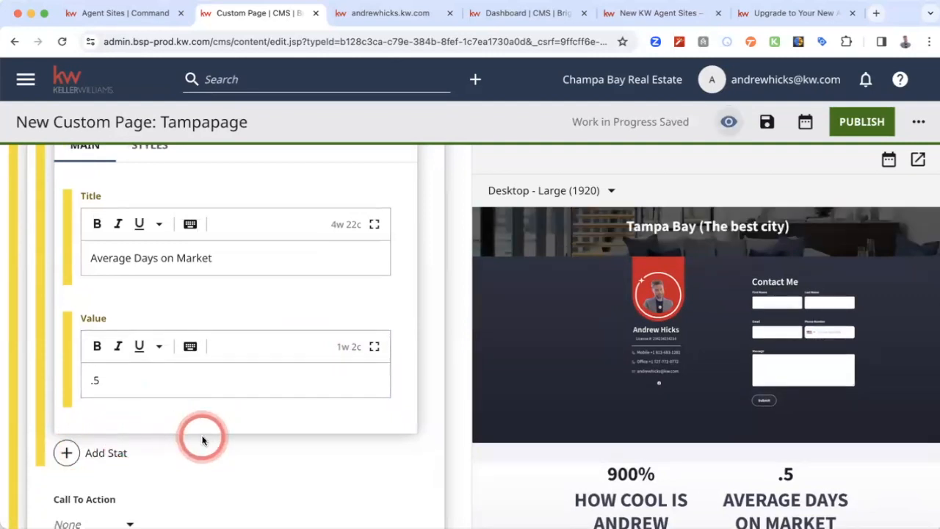
- Look at the link types offered for the stat list's Call To Action
scroll(342, 414, down, 3)
click(94, 410)
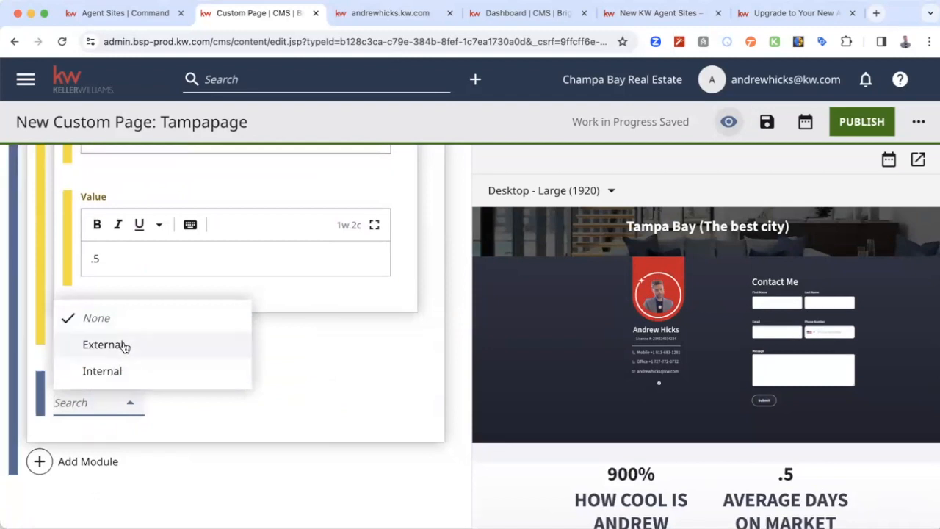
scroll(635, 409, down, 1)
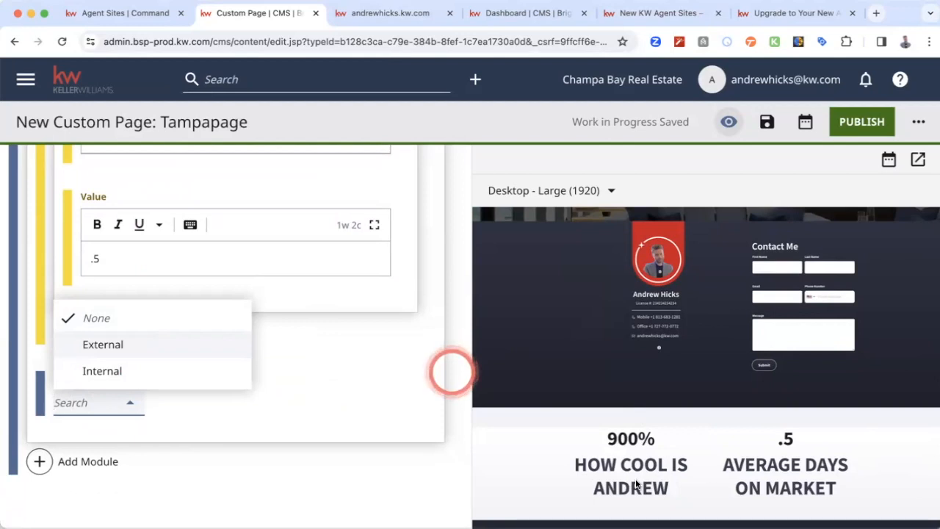
- Close the link type choices and look back over the stat list's fields, the Contact Me form module and the page preview
click(400, 397)
click(270, 354)
scroll(270, 355, up, 2)
scroll(270, 354, up, 5)
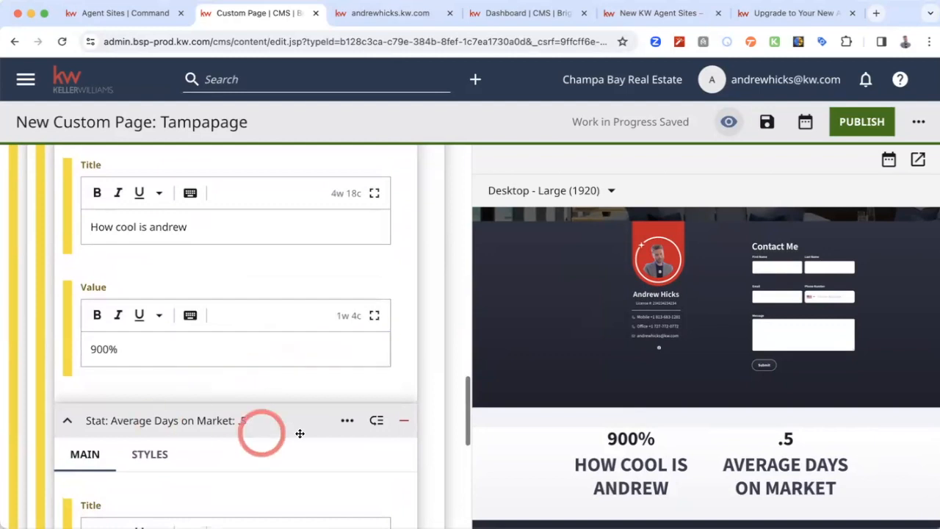
scroll(242, 341, up, 1)
scroll(242, 340, up, 5)
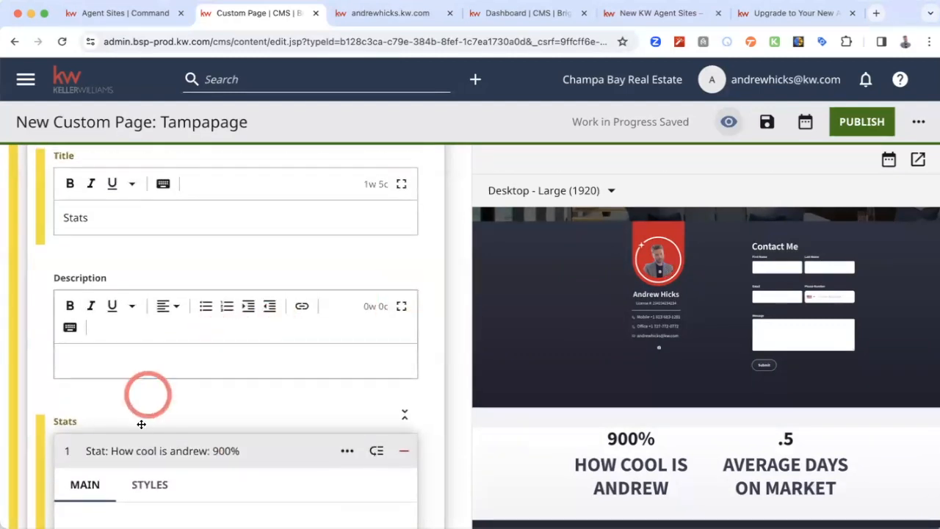
drag(69, 451, 151, 457)
drag(125, 379, 110, 266)
click(203, 368)
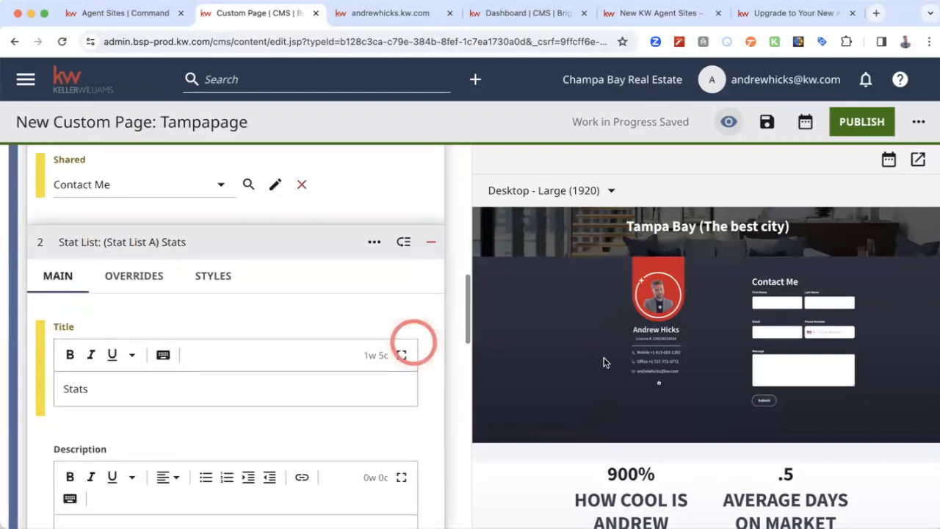
scroll(604, 357, up, 2)
scroll(241, 343, up, 8)
scroll(240, 343, down, 8)
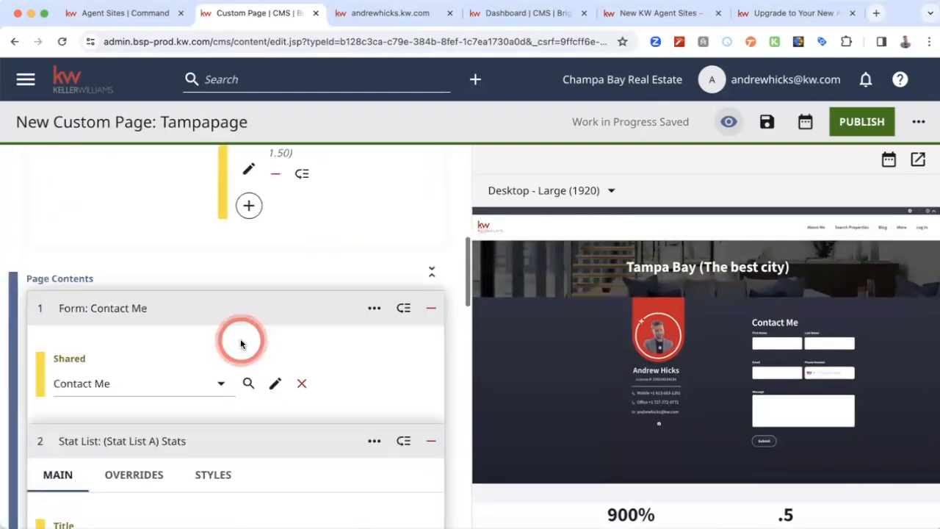
scroll(317, 419, down, 2)
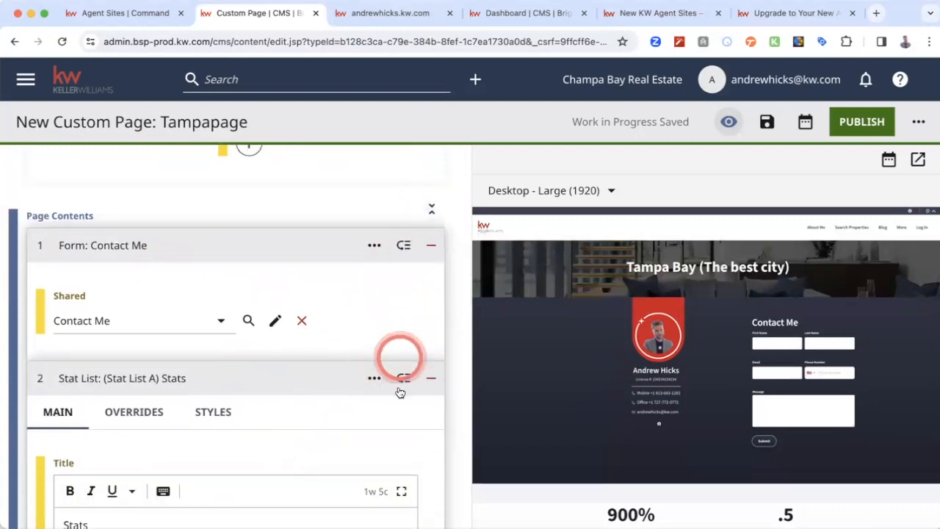
- Move the Stats stat list above the Contact Me form in the page contents and check their collapsed order
click(375, 379)
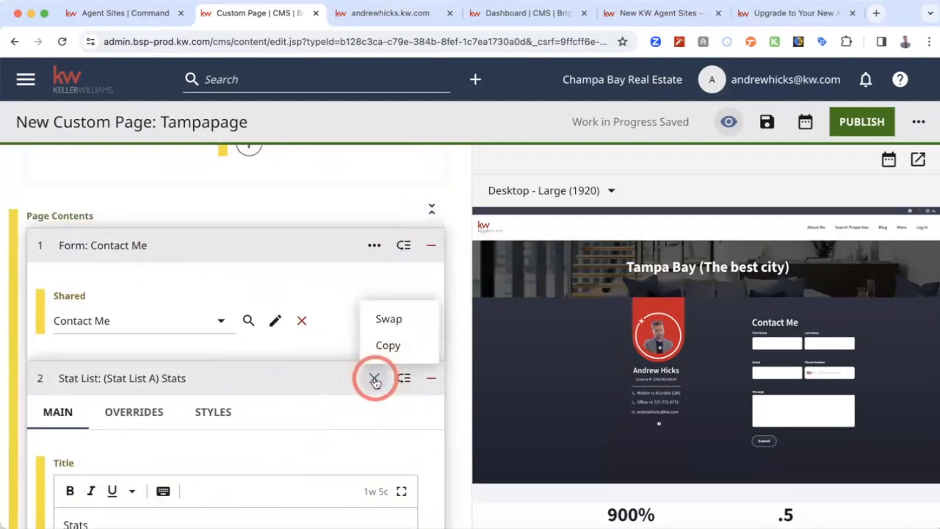
click(400, 378)
click(400, 379)
drag(201, 428, 178, 269)
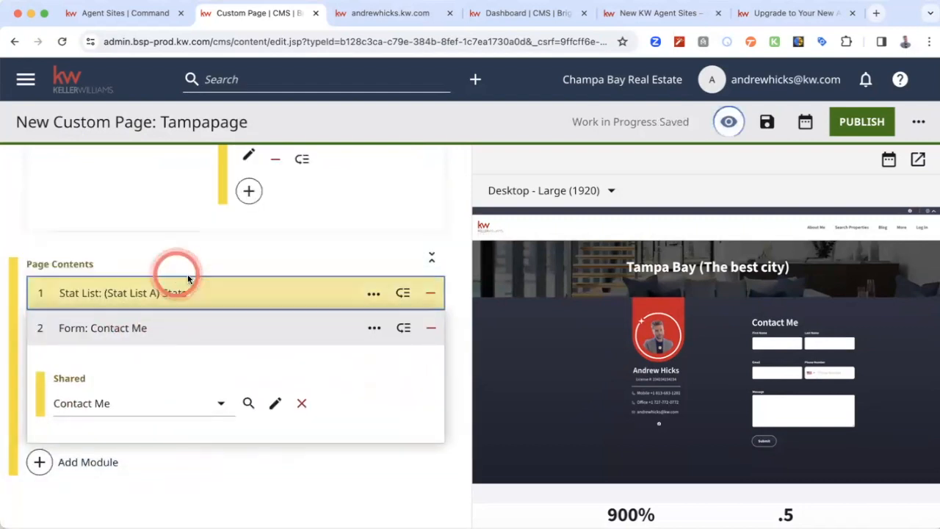
click(42, 328)
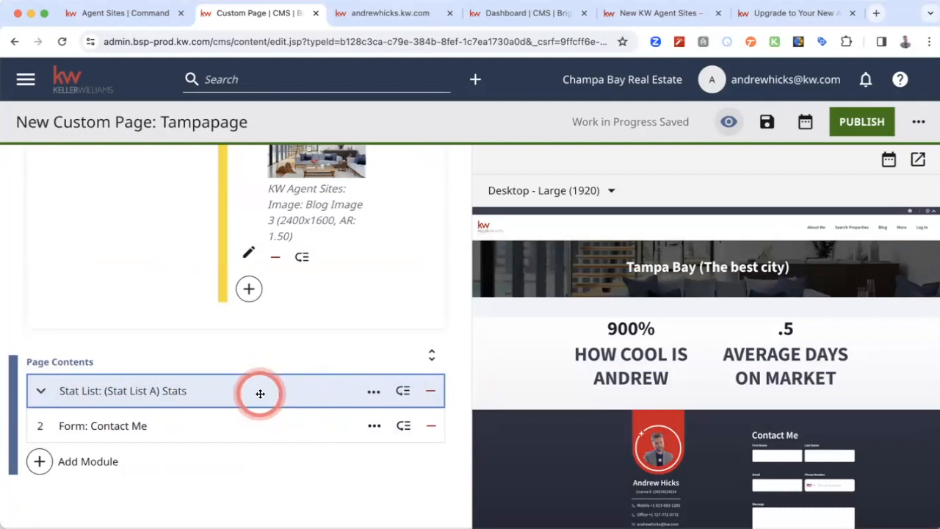
- Review the Tampapage custom page from its header to its contents and publish it
scroll(258, 392, up, 3)
scroll(151, 348, up, 3)
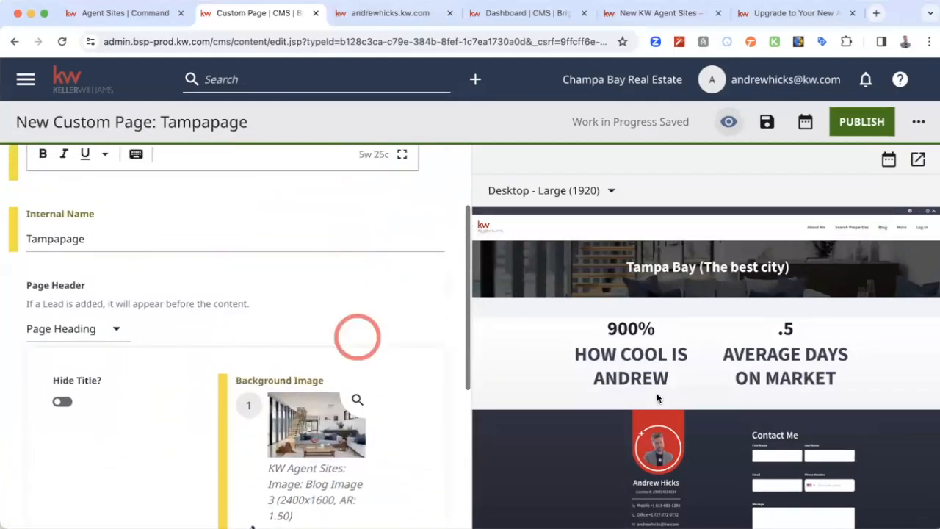
scroll(657, 394, down, 1)
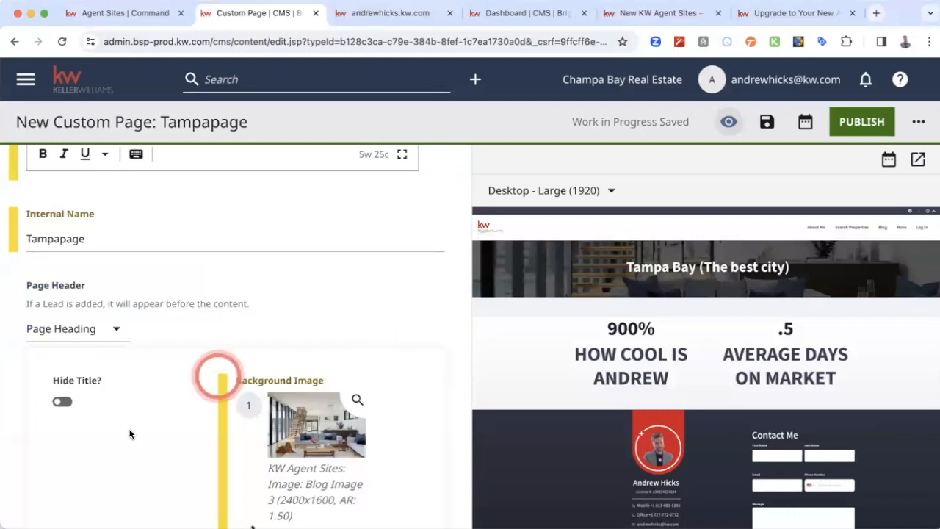
scroll(130, 433, down, 6)
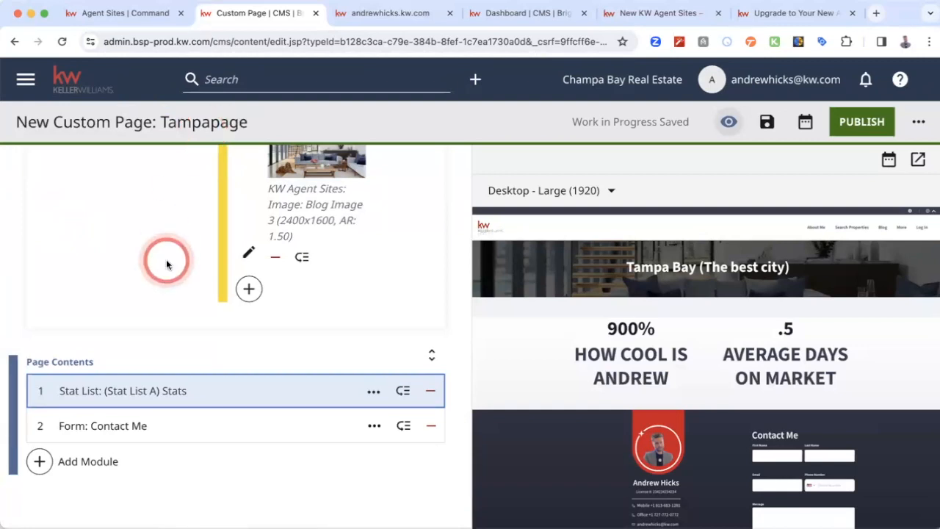
scroll(166, 261, up, 10)
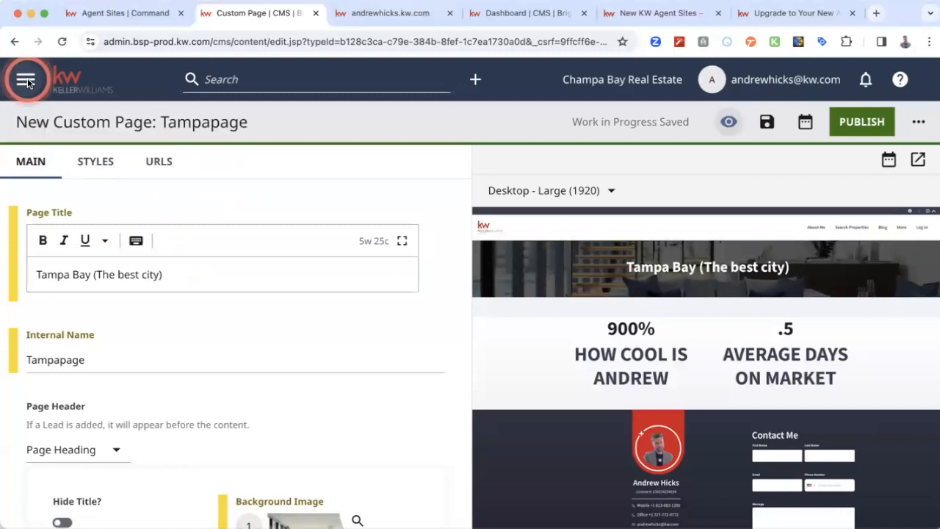
click(729, 121)
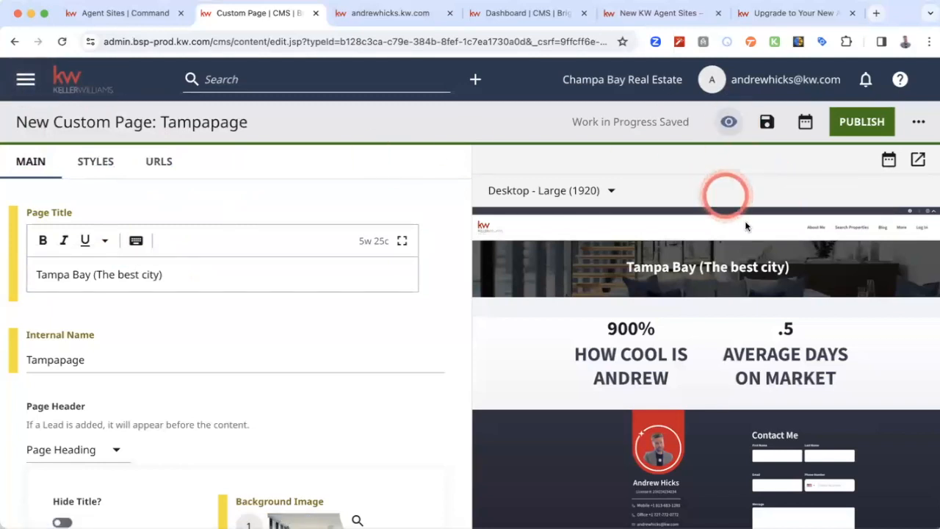
click(856, 123)
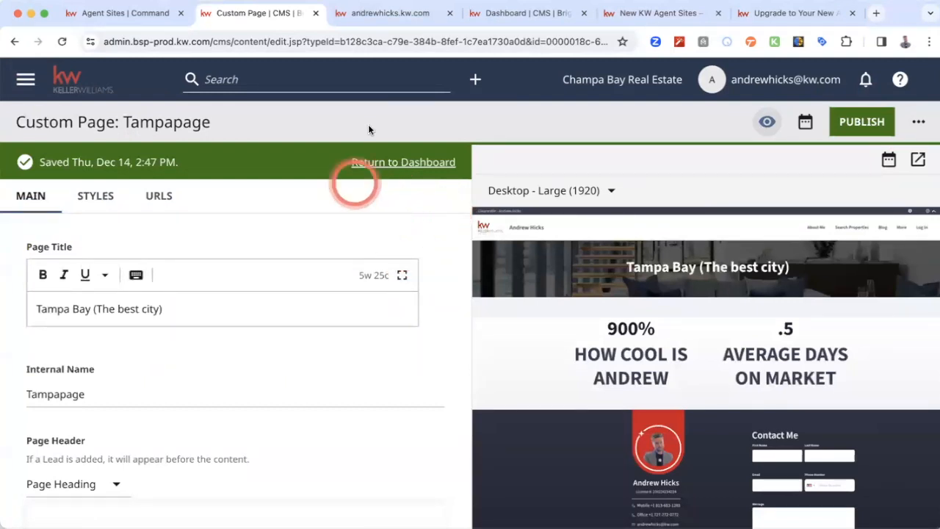
- Start a new landing page from the dashboard and add a custom URL entry to it
click(387, 163)
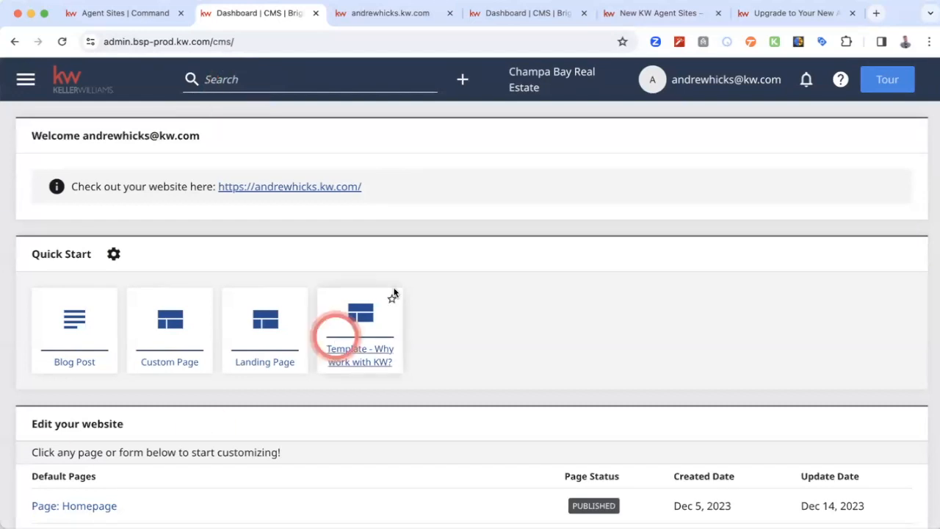
click(263, 317)
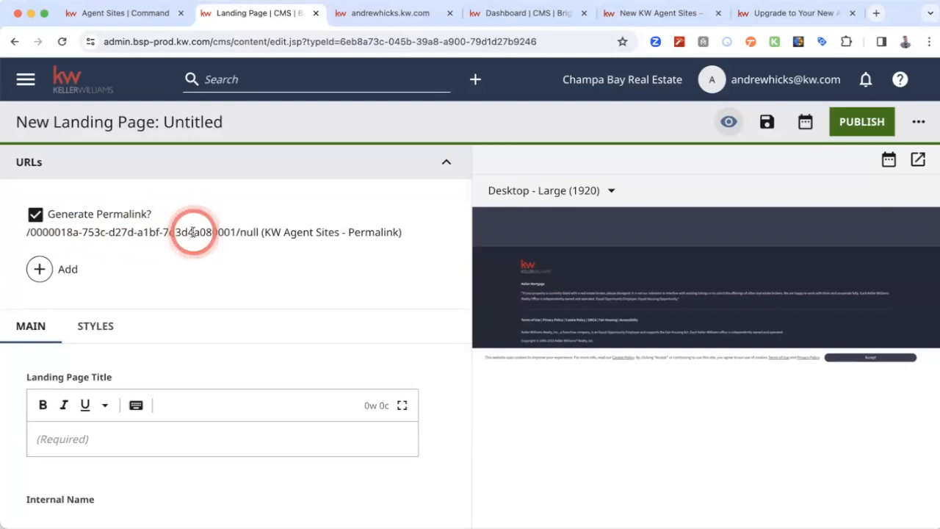
click(40, 269)
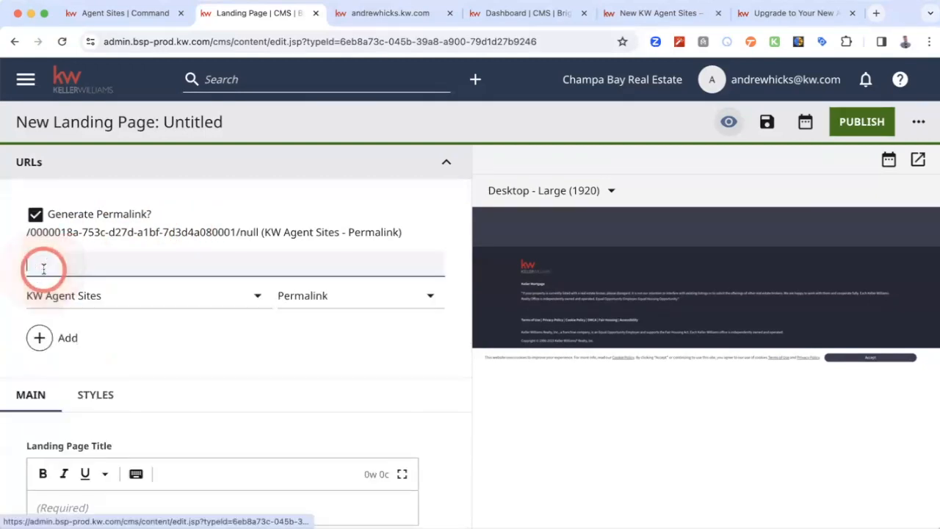
- Enter the listing's street address without spaces as the landing page URL, keeping KW Agent Sites and Permalink as its site and type
click(137, 294)
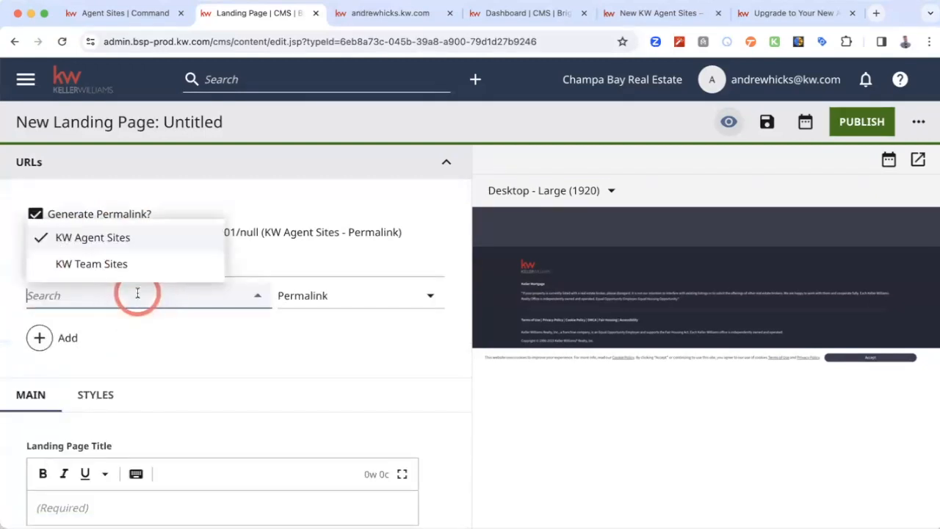
click(125, 238)
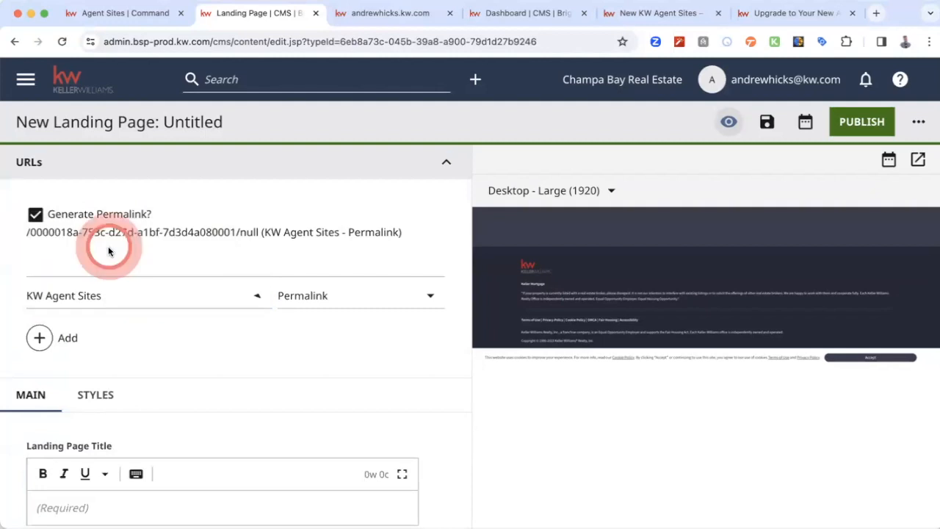
click(352, 292)
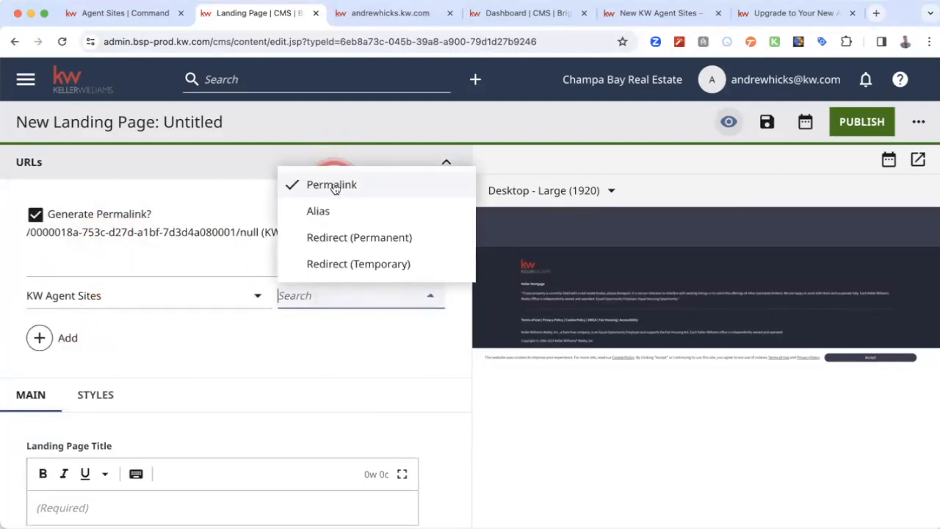
click(331, 185)
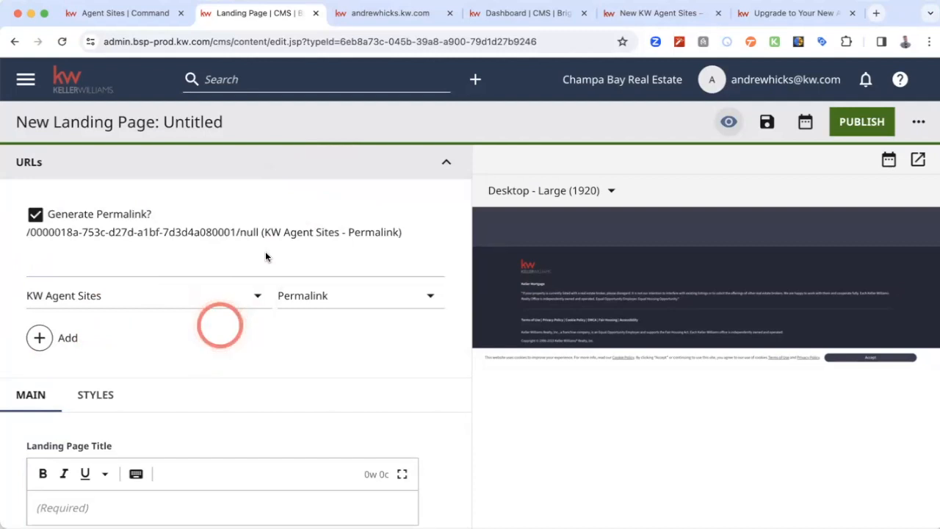
click(98, 264)
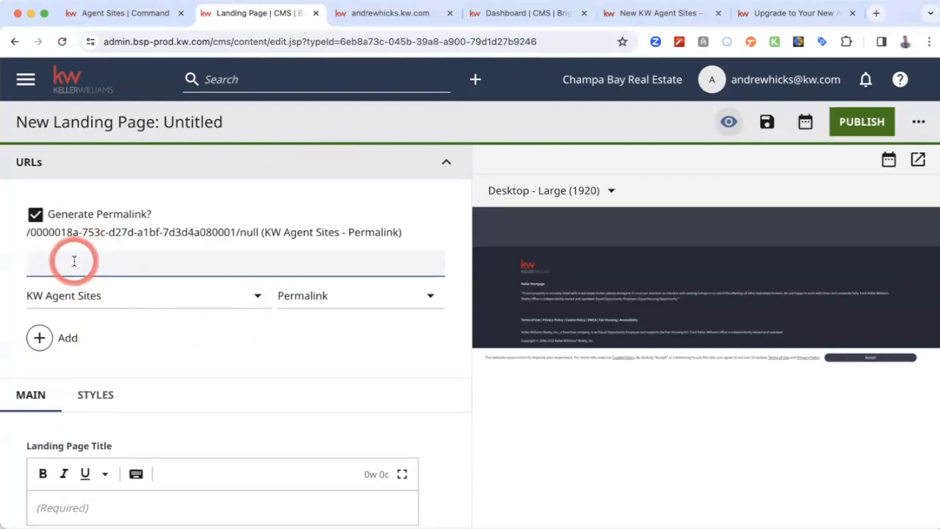
text(123mainstreet)
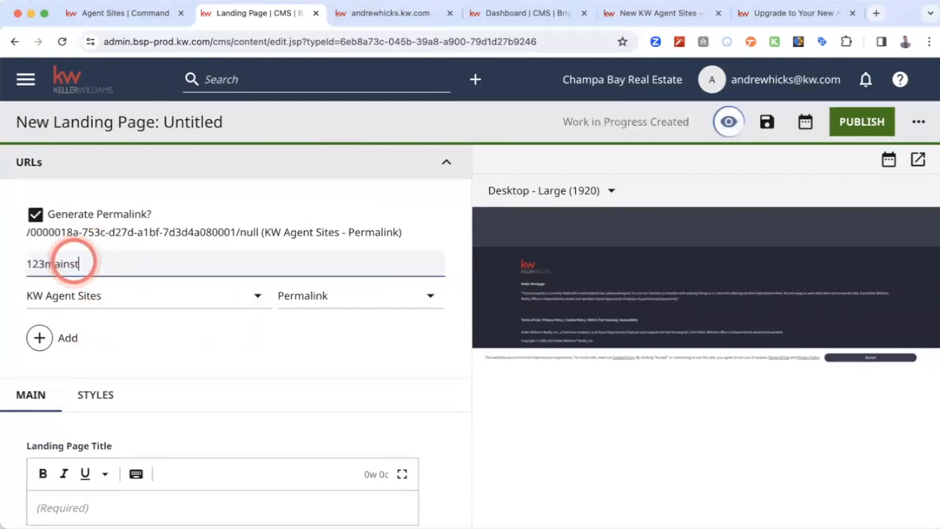
click(349, 365)
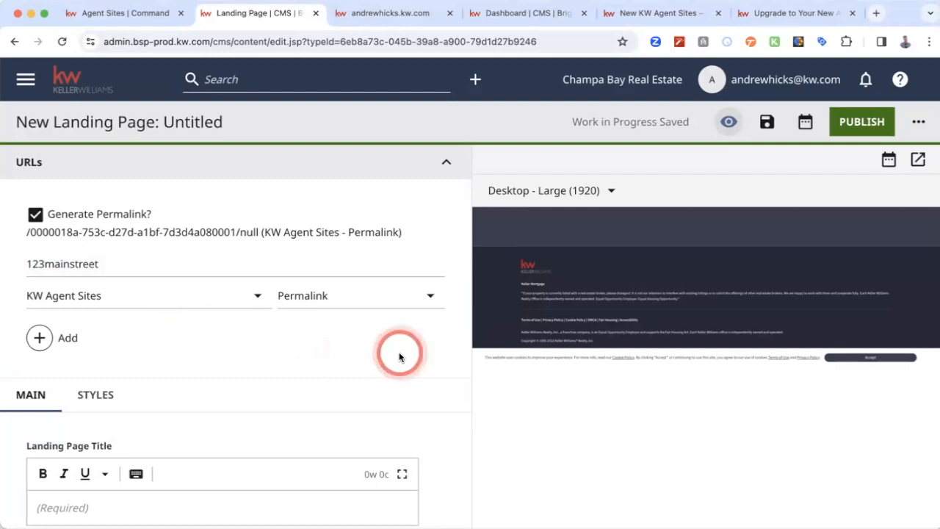
- Title the landing page with the listing's street address and check its internal name
scroll(278, 341, down, 5)
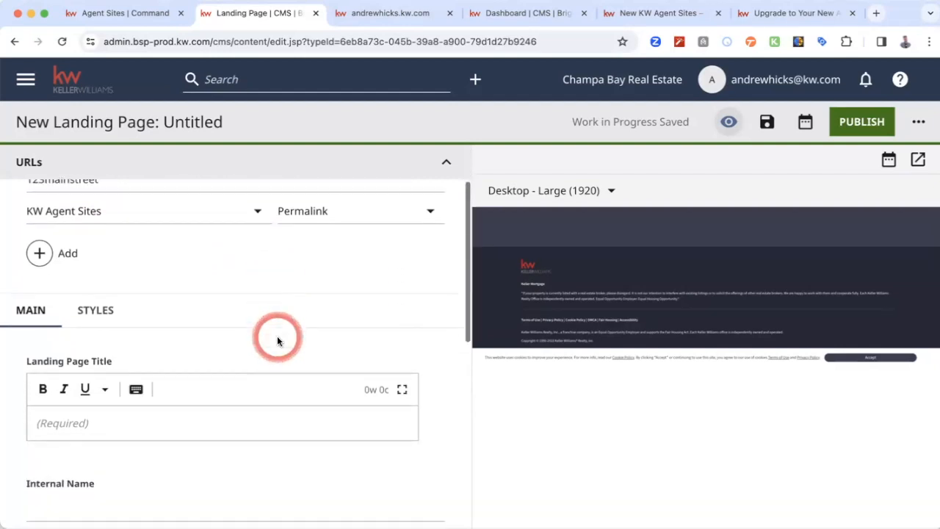
click(229, 348)
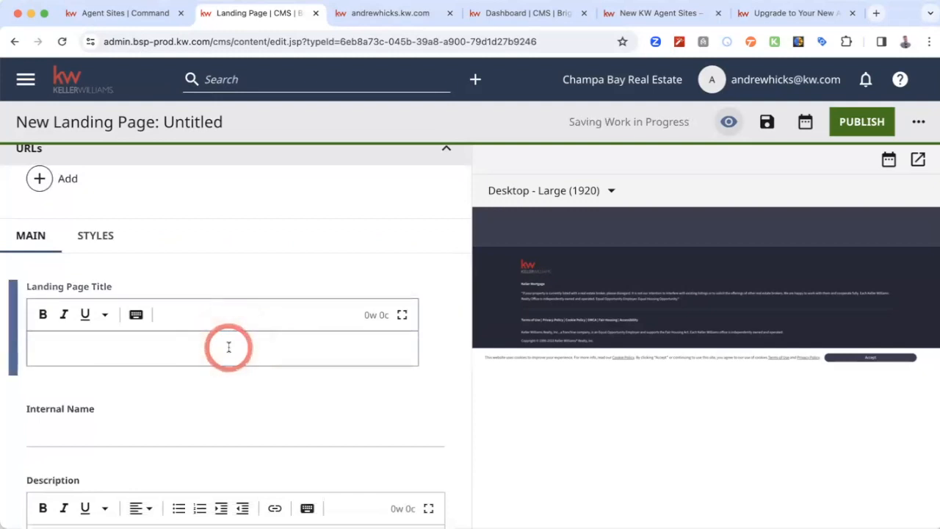
text(123 Main Street)
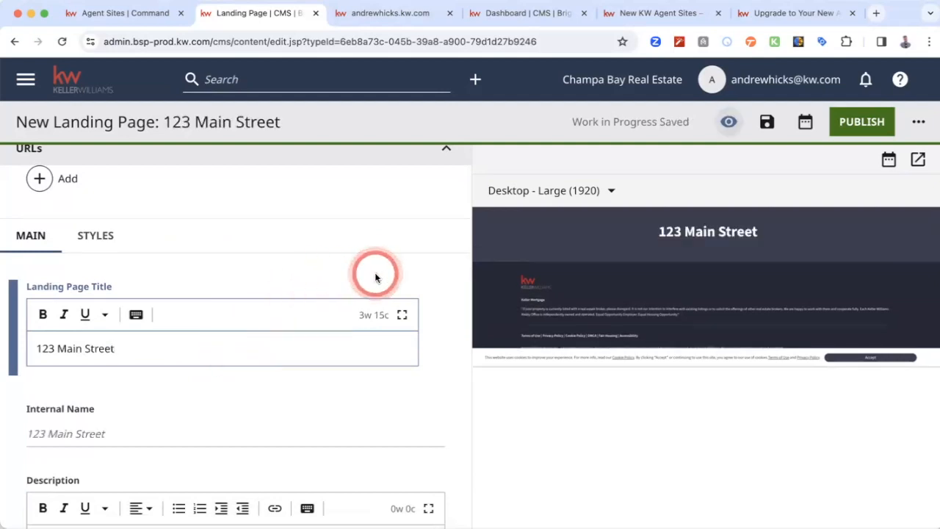
scroll(376, 278, down, 1)
scroll(376, 278, down, 2)
click(54, 343)
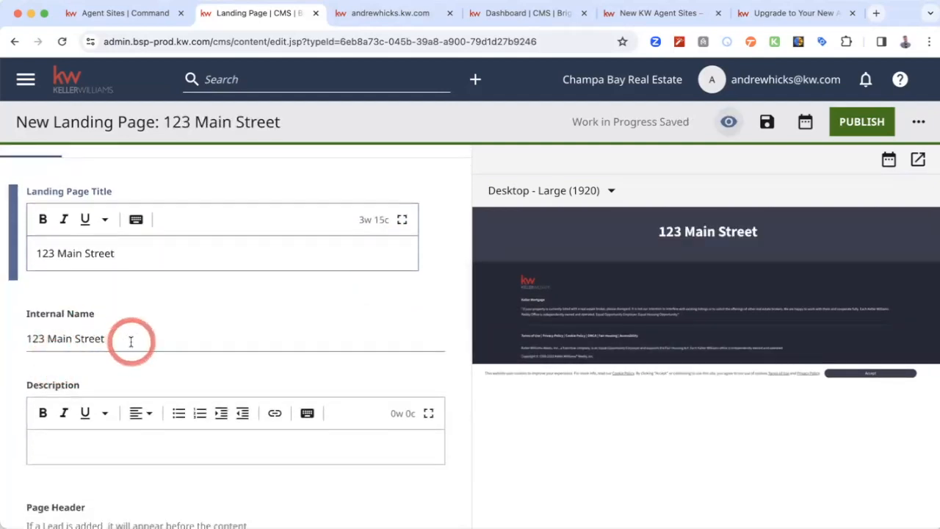
- Enter "This is a great listing, buy it now thanks." as the landing page description
scroll(208, 334, down, 3)
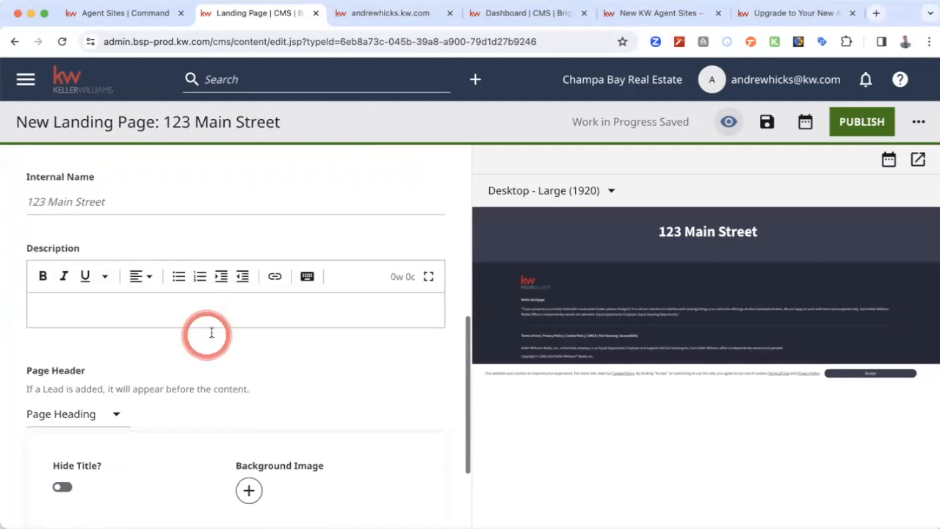
click(276, 311)
text(This is a great listing, buy it now thanks.)
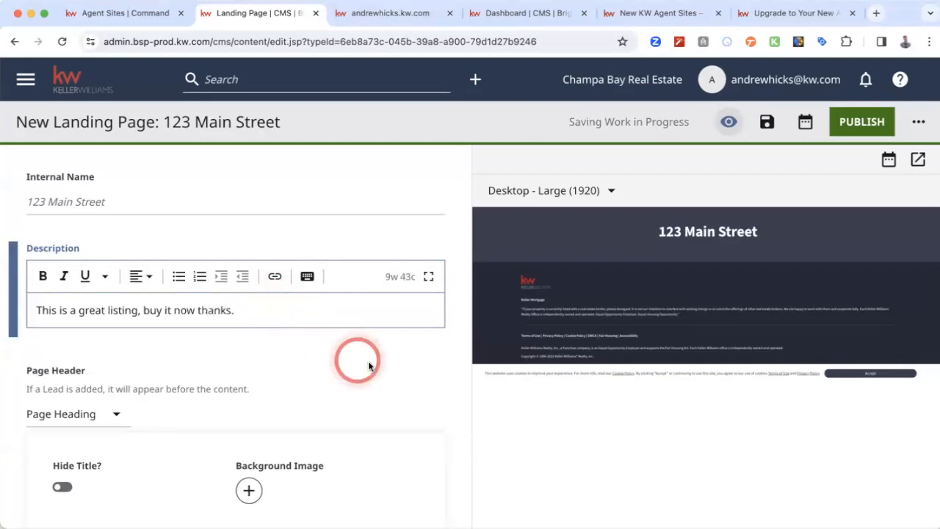
click(367, 360)
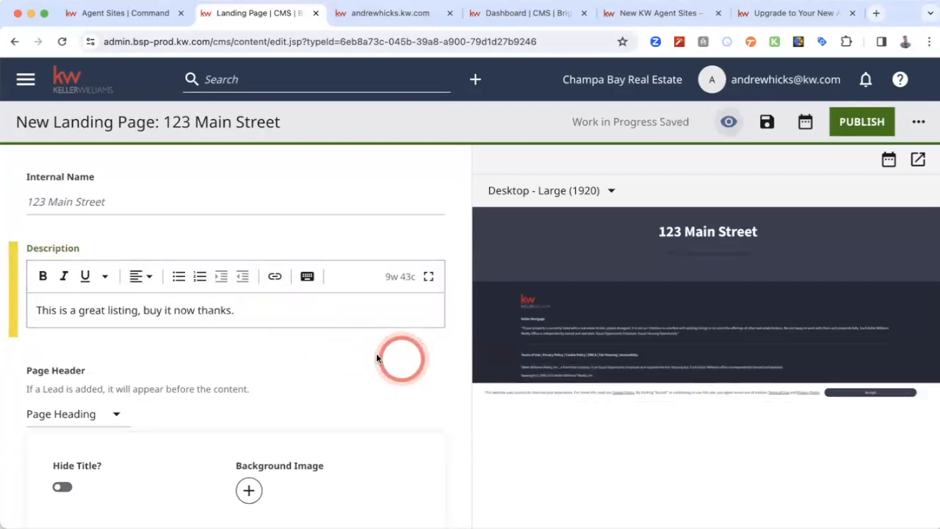
- Look at the page header types offered for the landing page and its background image and module options
scroll(353, 347, down, 2)
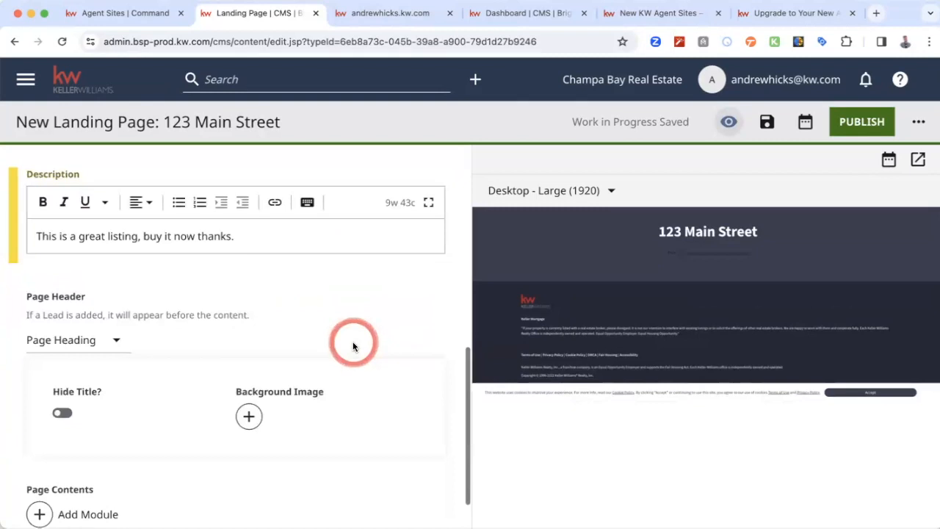
click(110, 340)
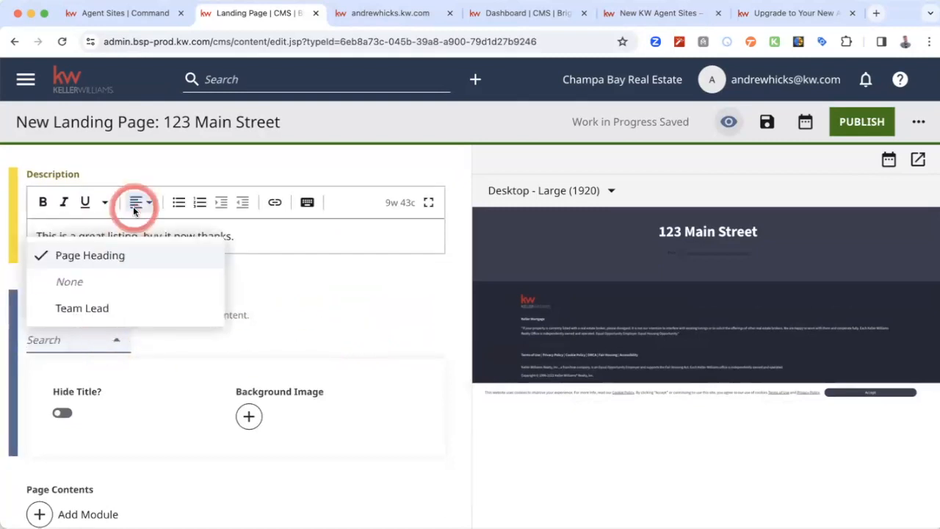
click(328, 292)
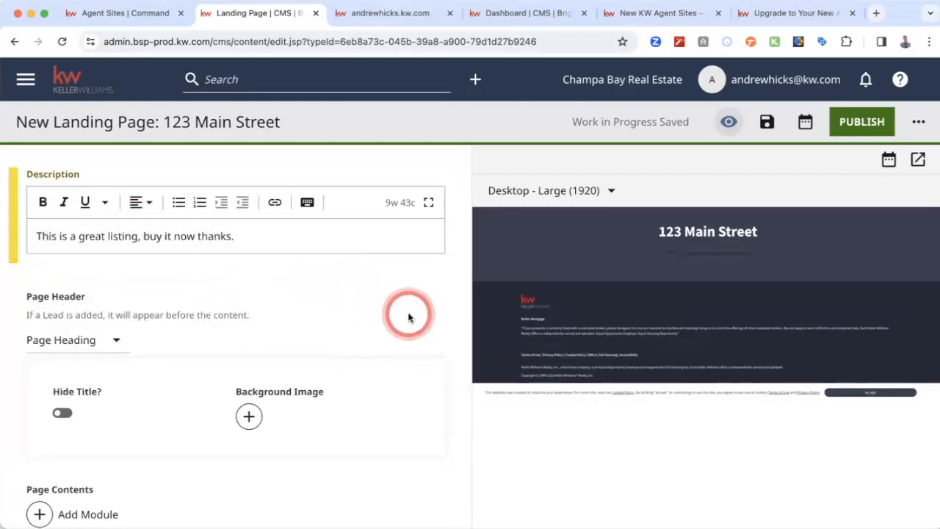
scroll(301, 331, down, 1)
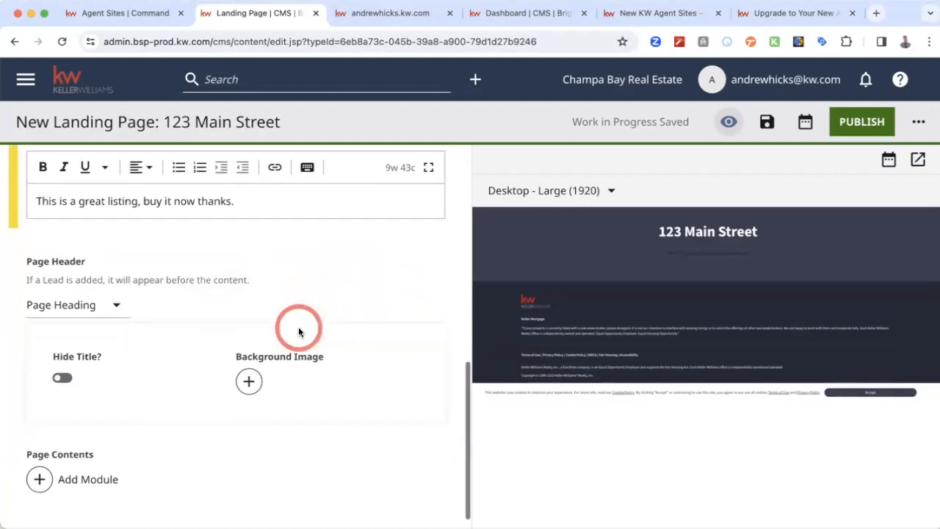
- Review the modules available for the landing page contents and add a Rich Text Module
click(248, 371)
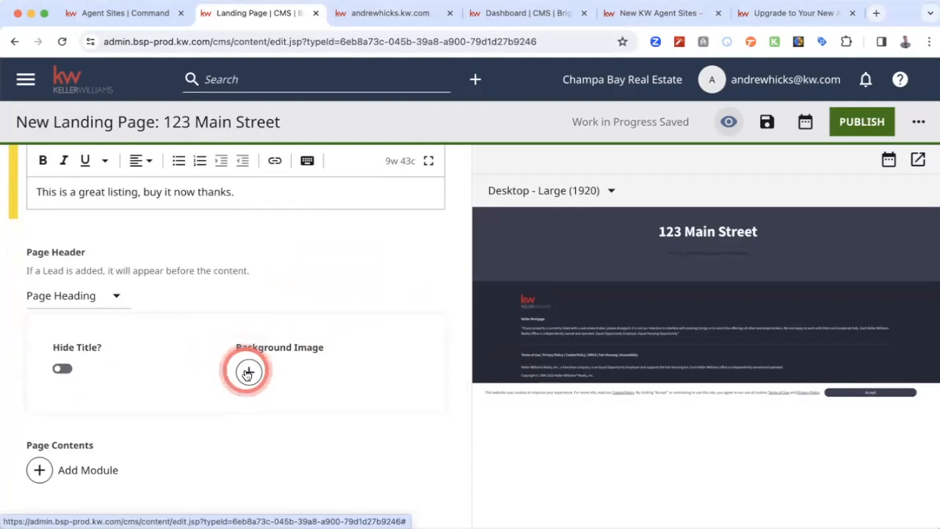
scroll(248, 373, down, 1)
click(41, 462)
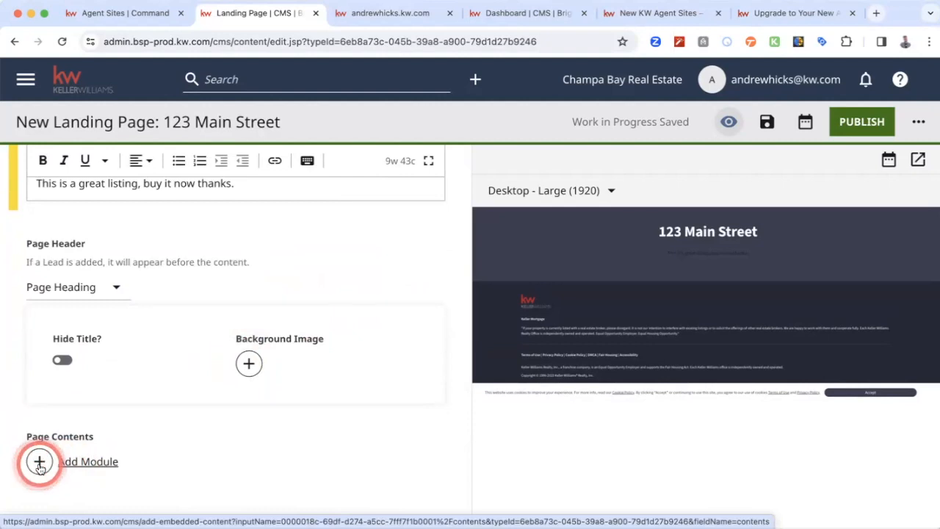
click(39, 463)
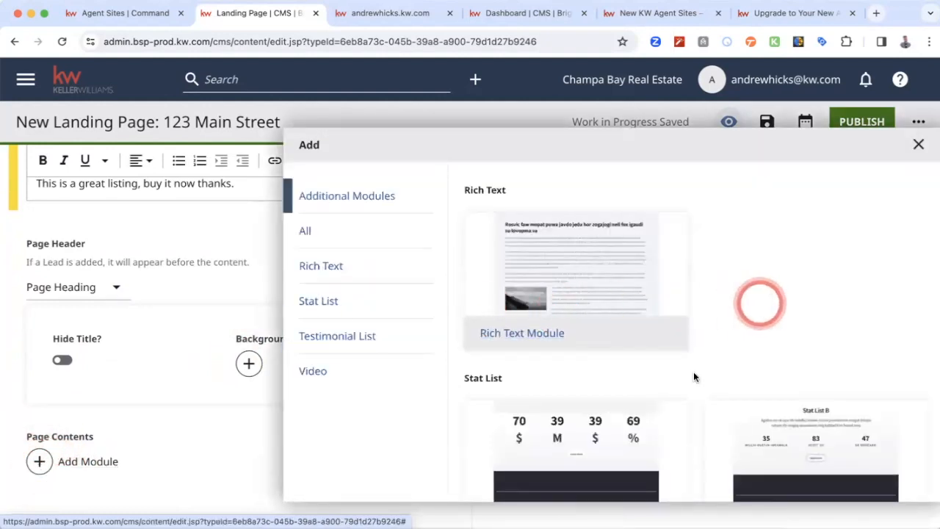
scroll(693, 372, down, 1)
scroll(693, 372, down, 3)
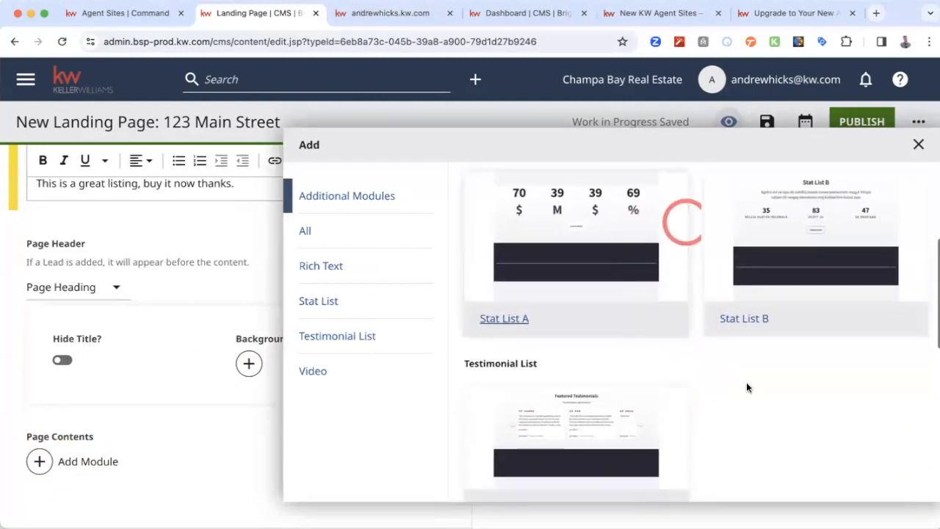
scroll(746, 382, down, 3)
scroll(735, 301, down, 5)
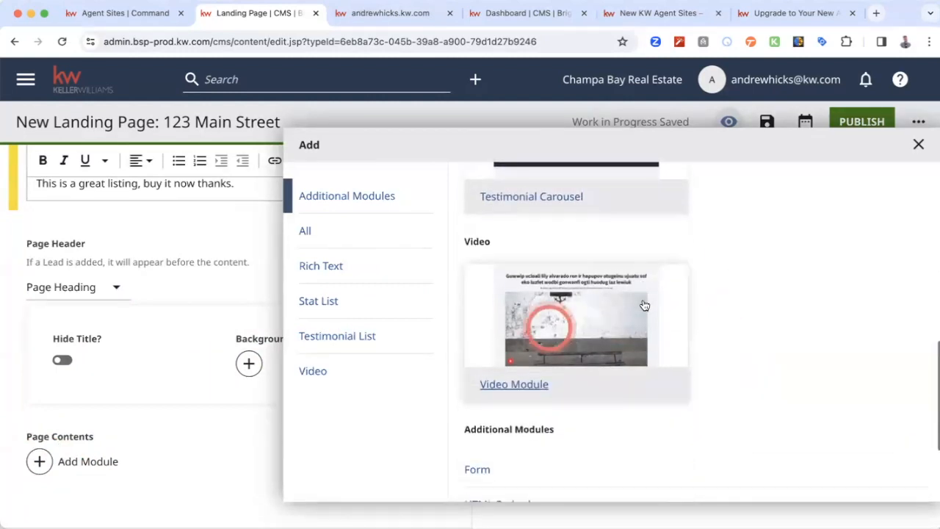
scroll(733, 318, down, 5)
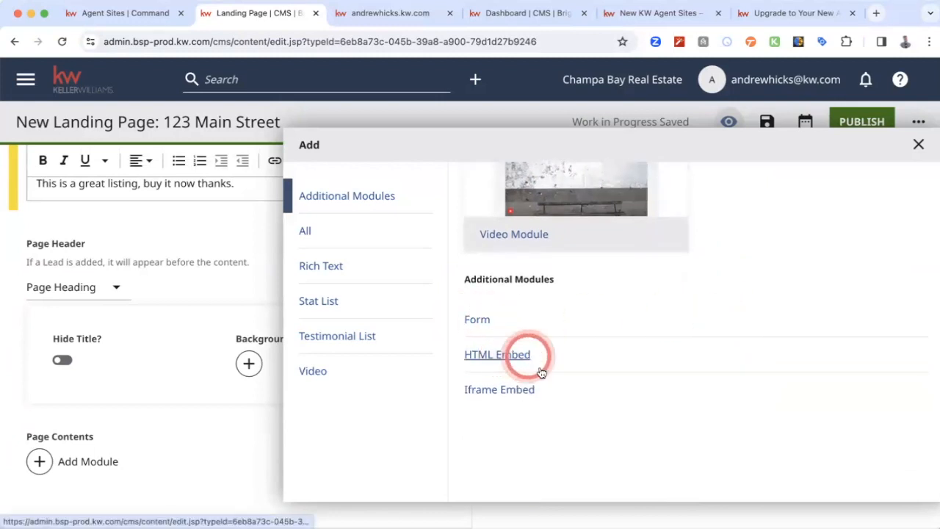
scroll(753, 301, up, 15)
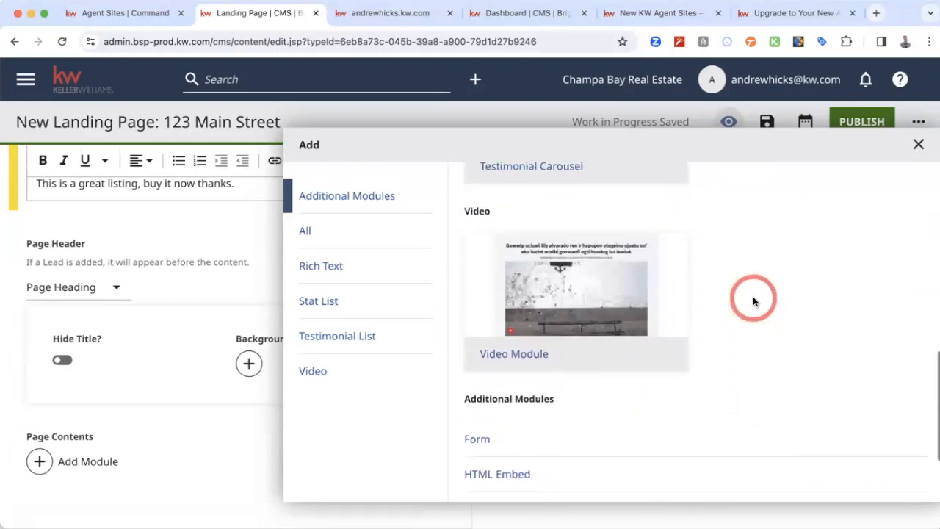
scroll(753, 301, up, 3)
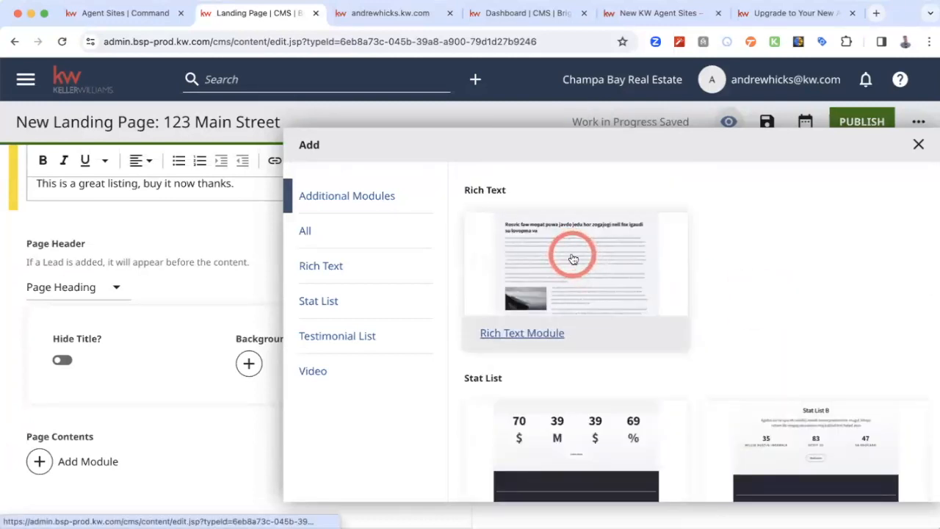
click(599, 274)
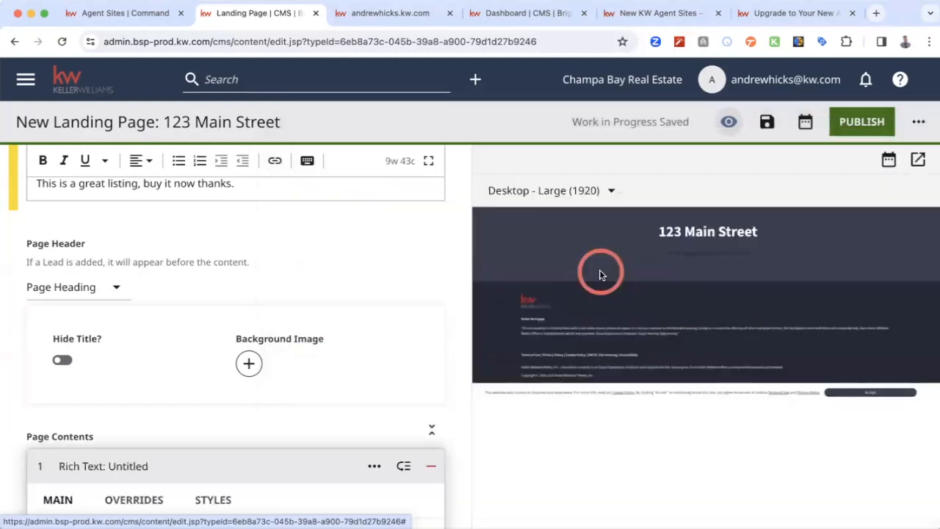
- Title the new Rich Text module "Information on the home"
scroll(278, 320, down, 5)
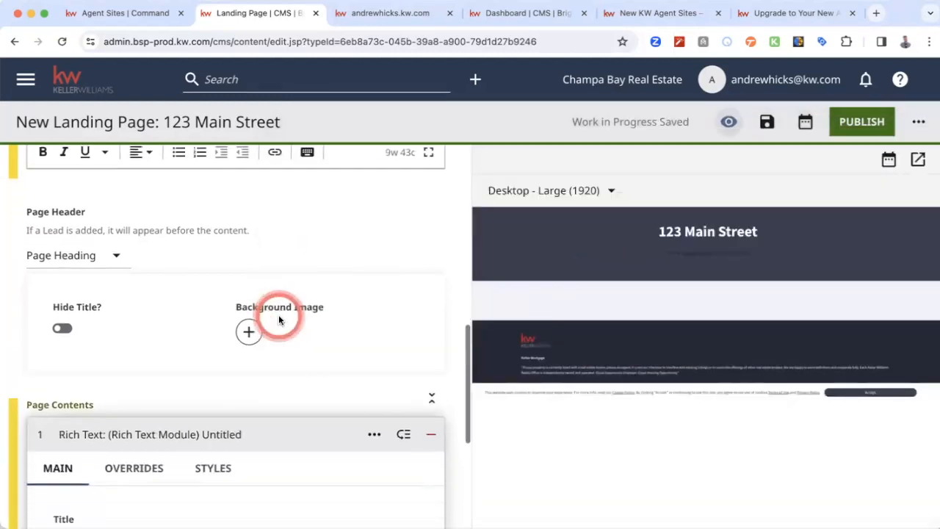
scroll(279, 314, down, 2)
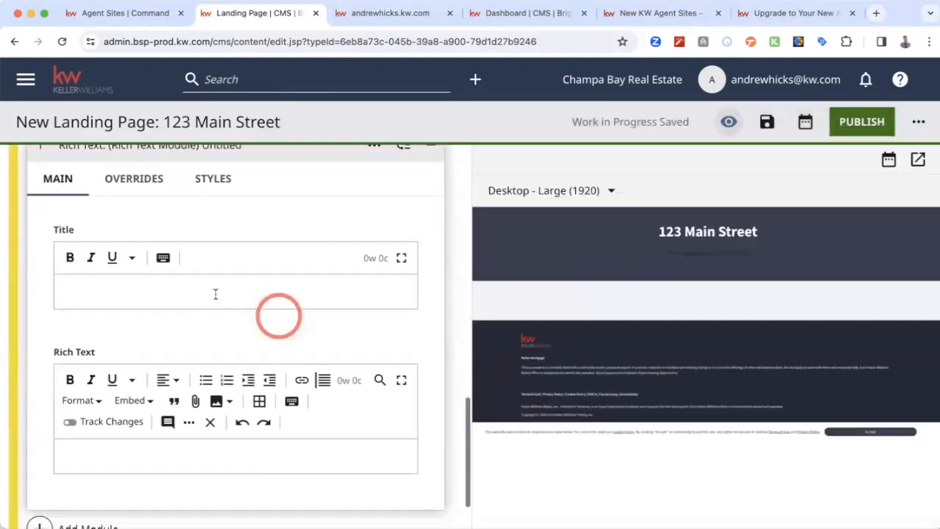
click(215, 294)
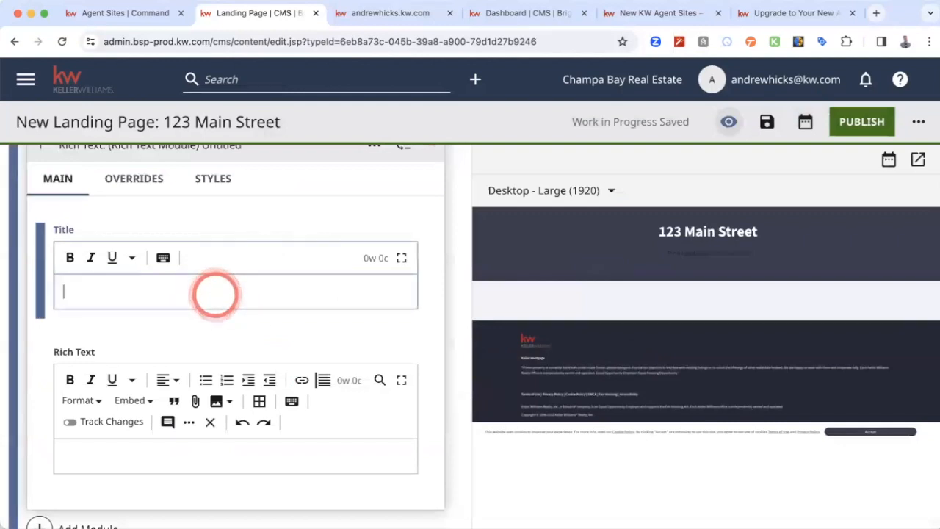
text(Information on the home)
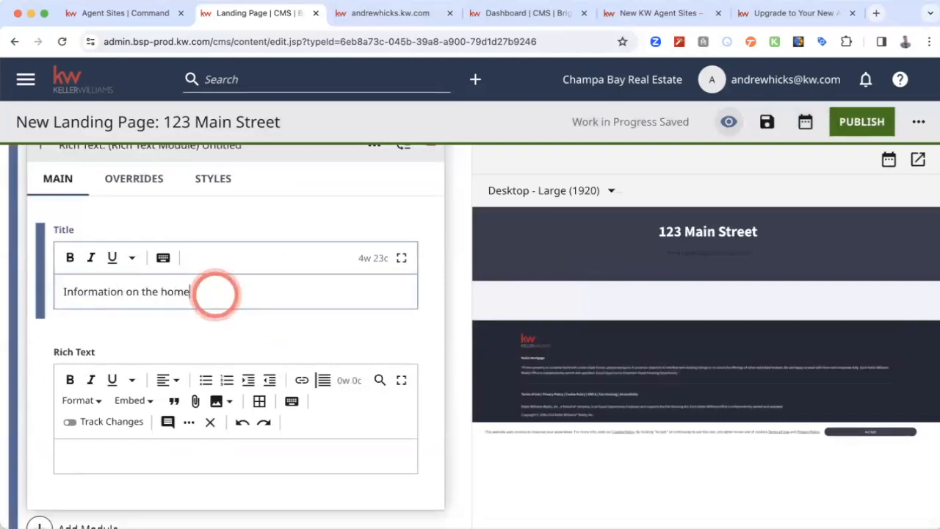
click(179, 332)
click(266, 321)
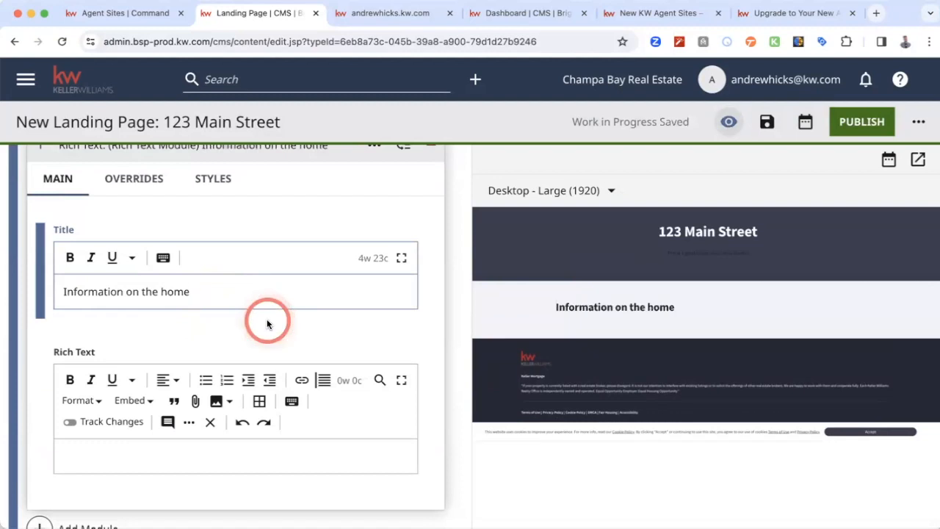
- Open the module's Rich Text field in fullscreen editing and enter "Text is typed in here." and "This listing is great" on separate lines
scroll(267, 321, down, 2)
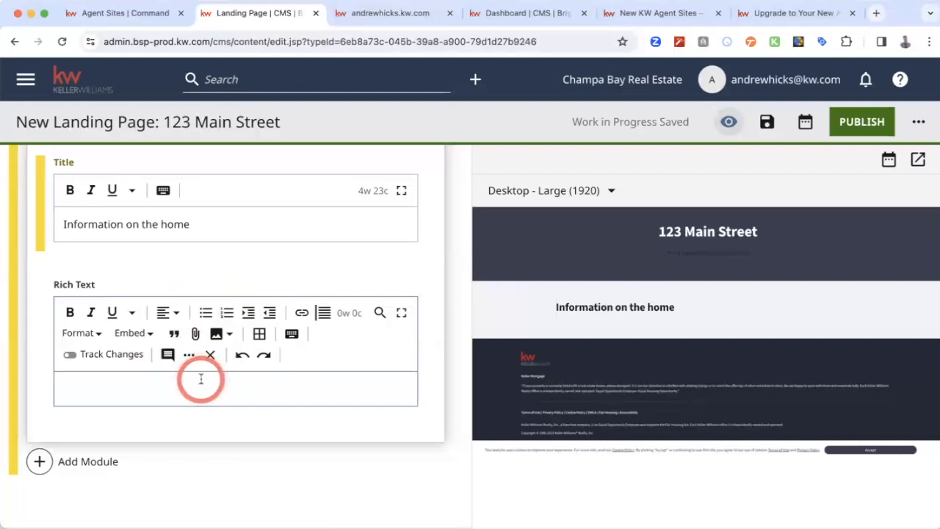
click(401, 313)
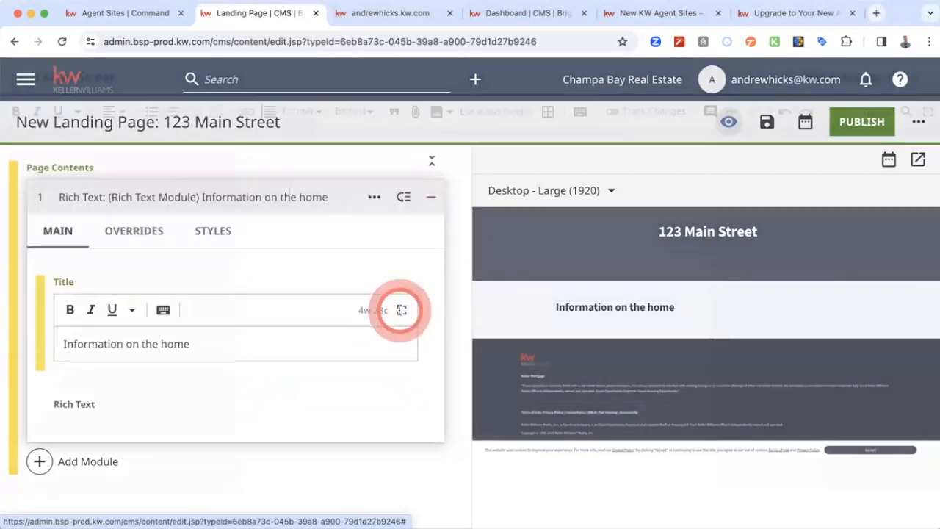
click(475, 144)
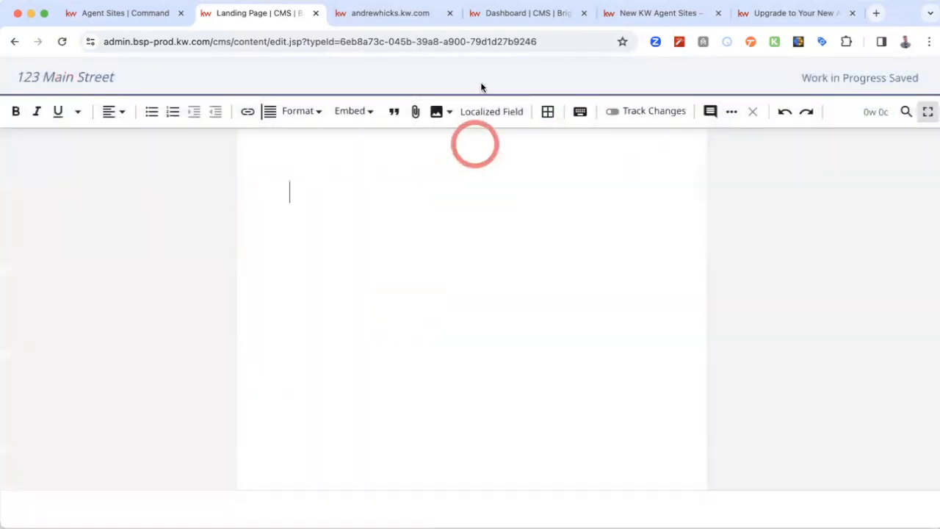
click(402, 227)
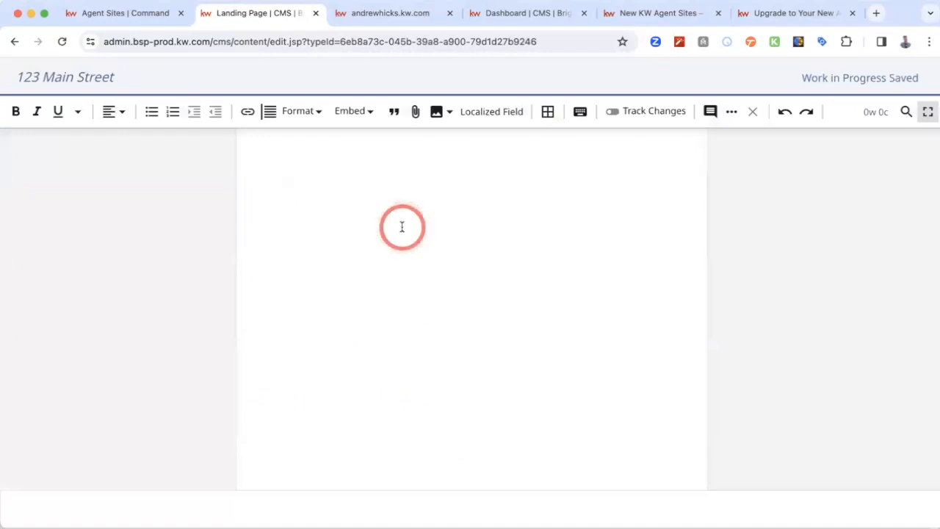
text(Text )
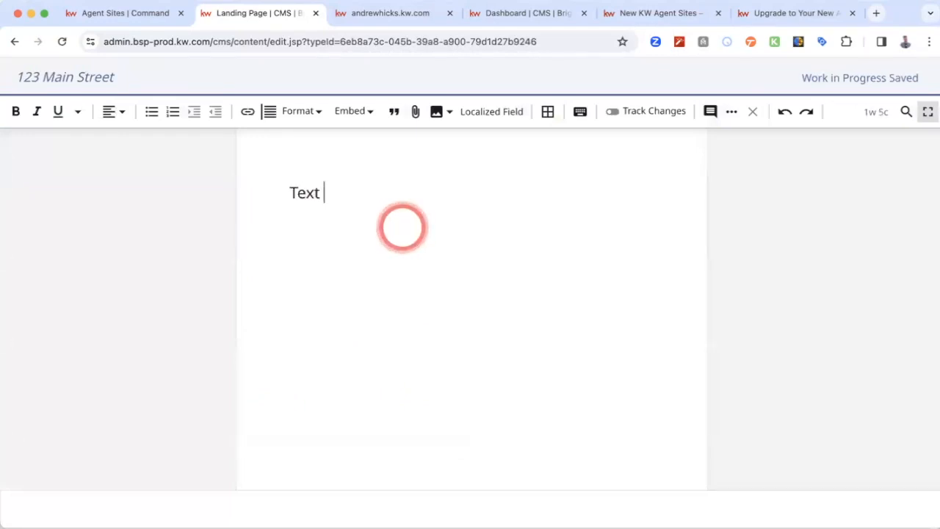
text(is typed in here.)
key(Return)
text(This listing is great)
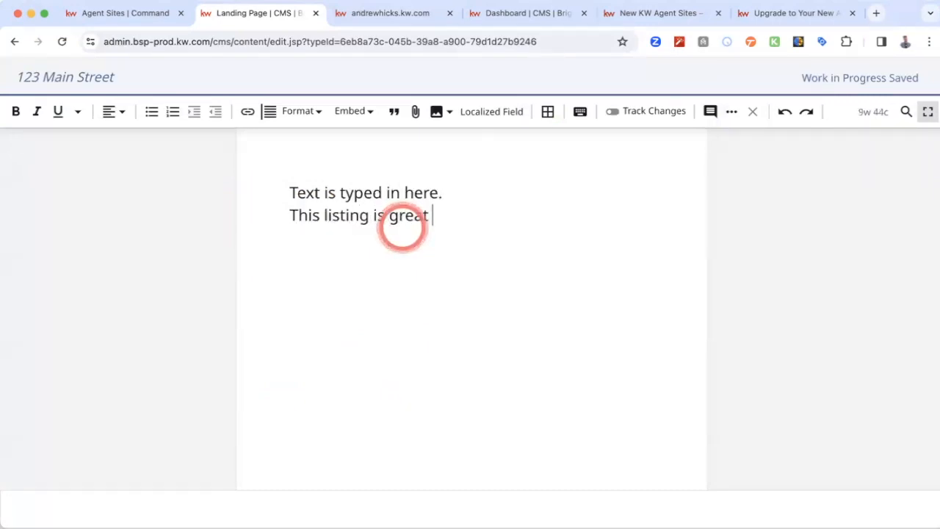
key(Return)
- Format the line "Text is typed in here." as H2, and switch its format to HR
drag(290, 192, 463, 194)
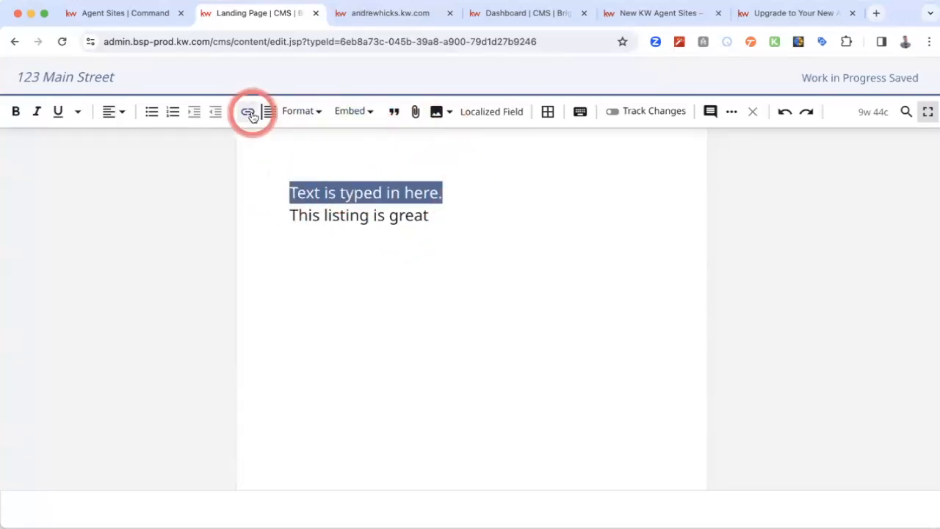
click(299, 111)
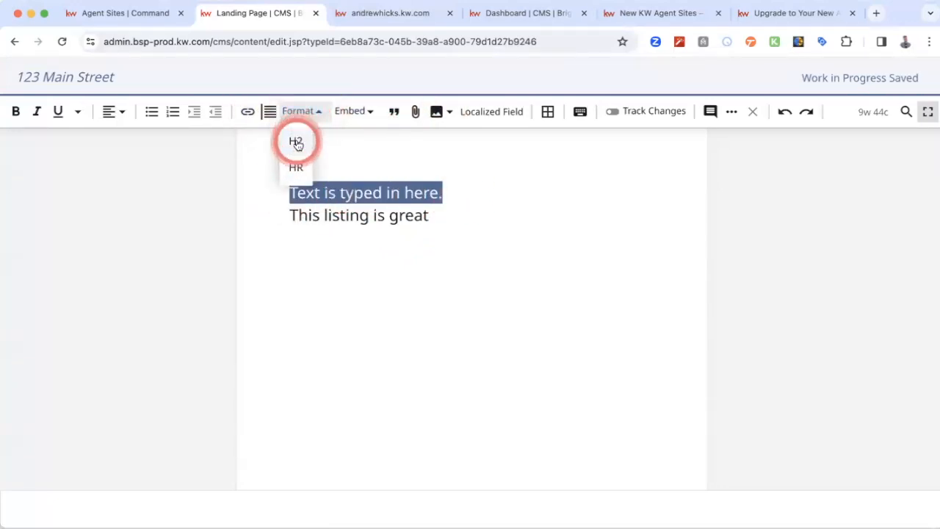
click(296, 142)
click(301, 111)
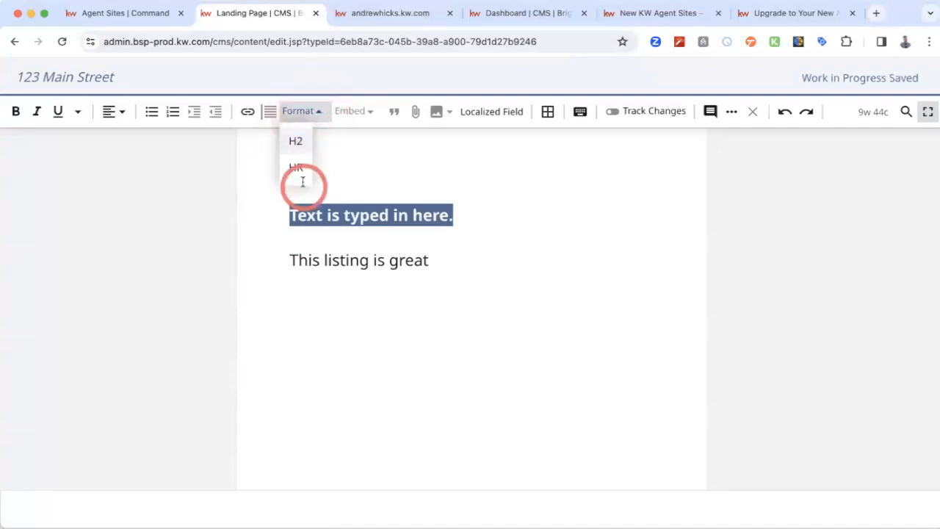
click(296, 170)
click(373, 195)
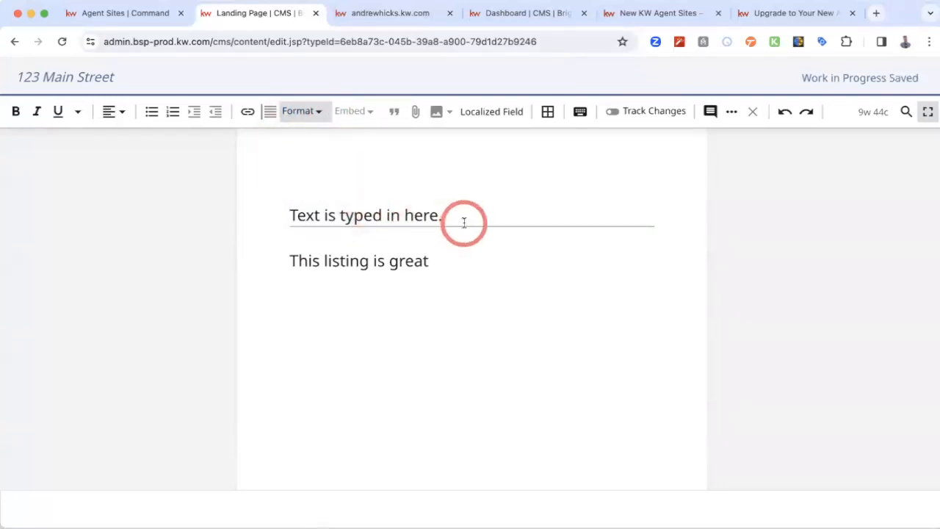
- Look at the link type options for the line "This listing is great" and close the link editor without saving
click(441, 260)
click(290, 260)
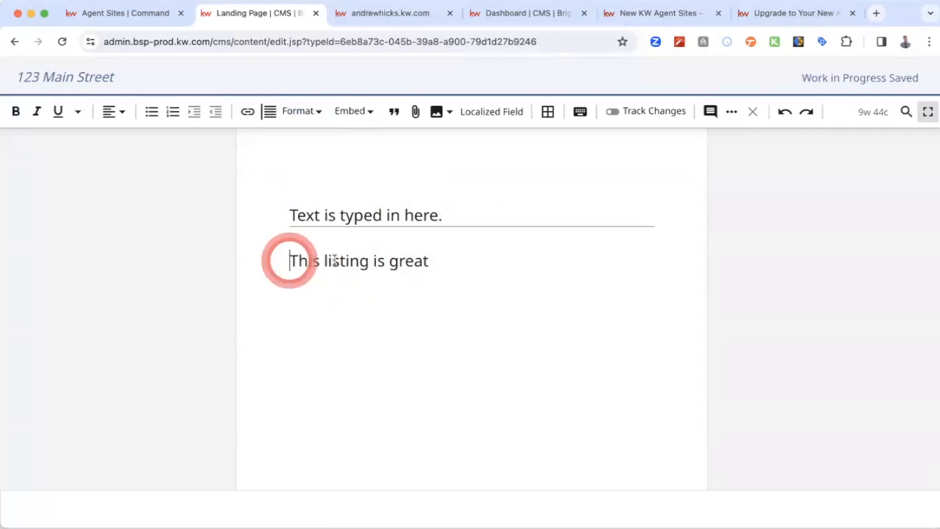
drag(290, 261, 434, 260)
click(345, 260)
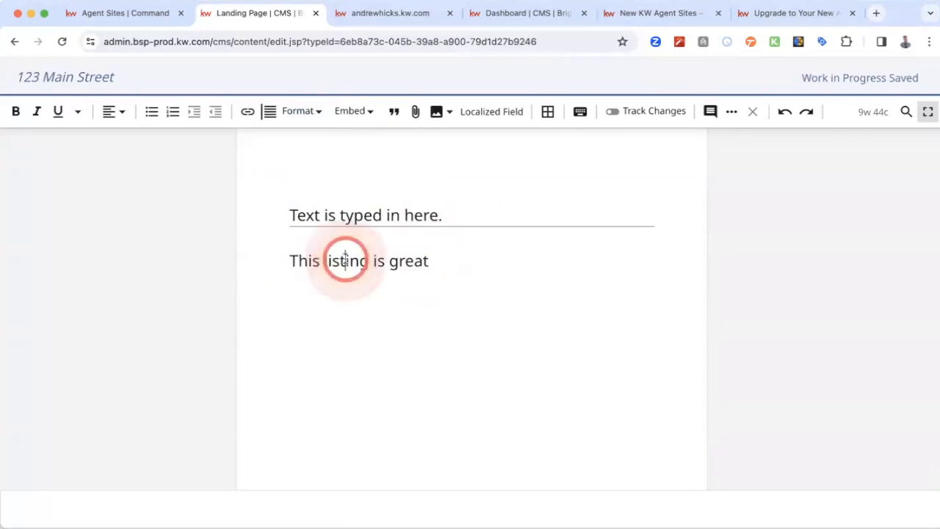
drag(296, 260, 434, 260)
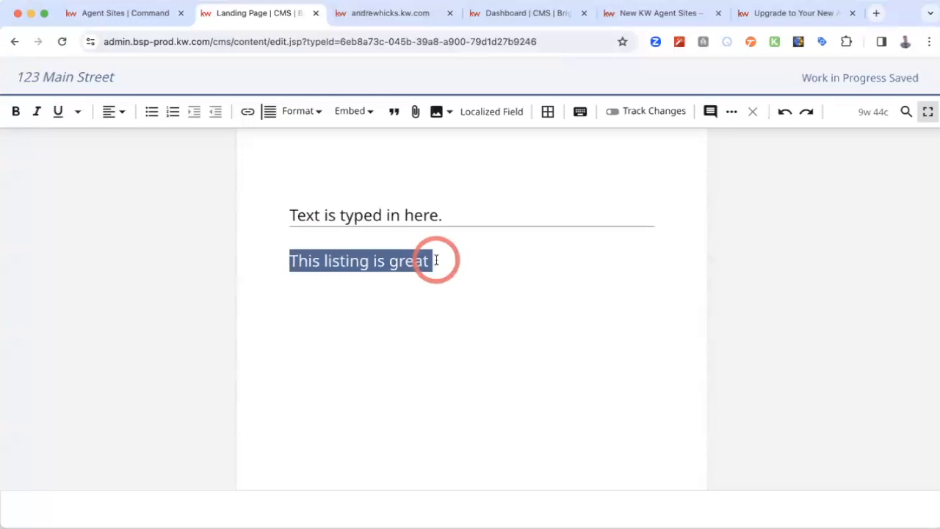
click(247, 115)
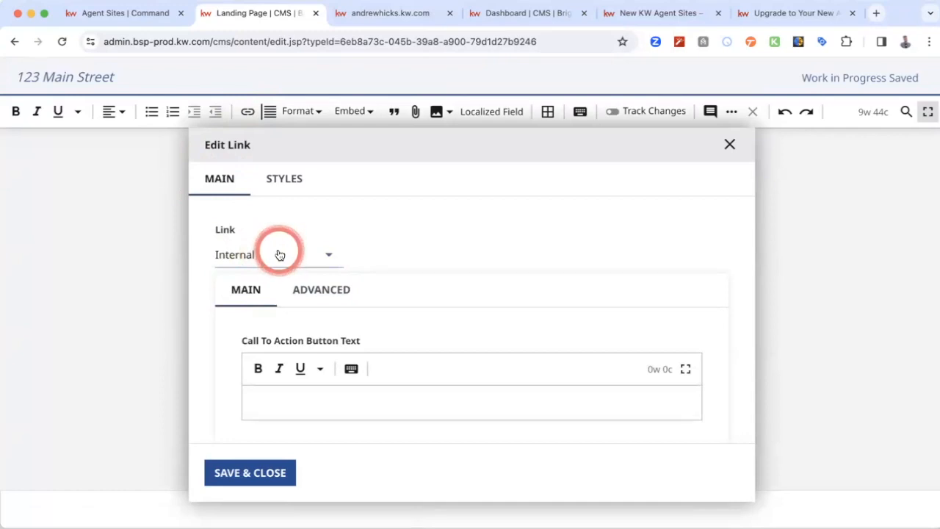
click(280, 254)
click(585, 257)
click(730, 144)
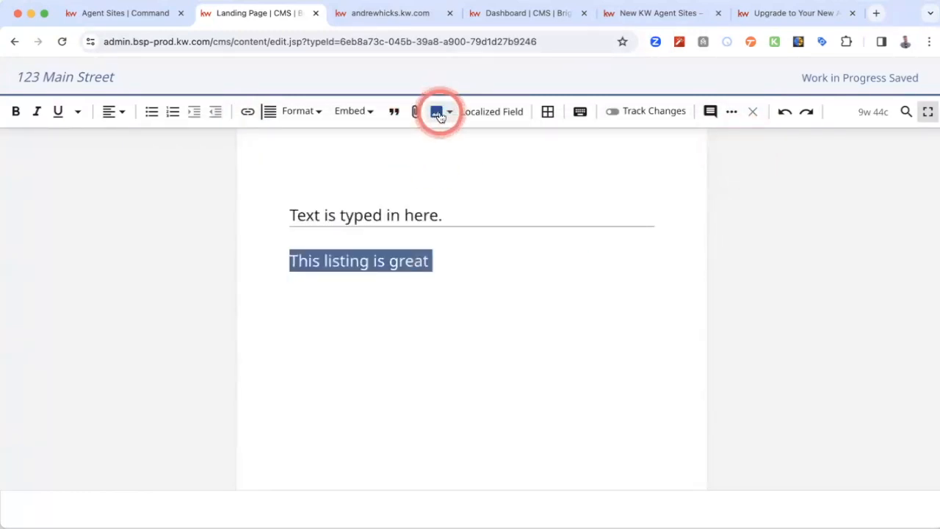
- Insert an image after the line "This listing is great", using the living-room blog banner photo from the image library
click(464, 261)
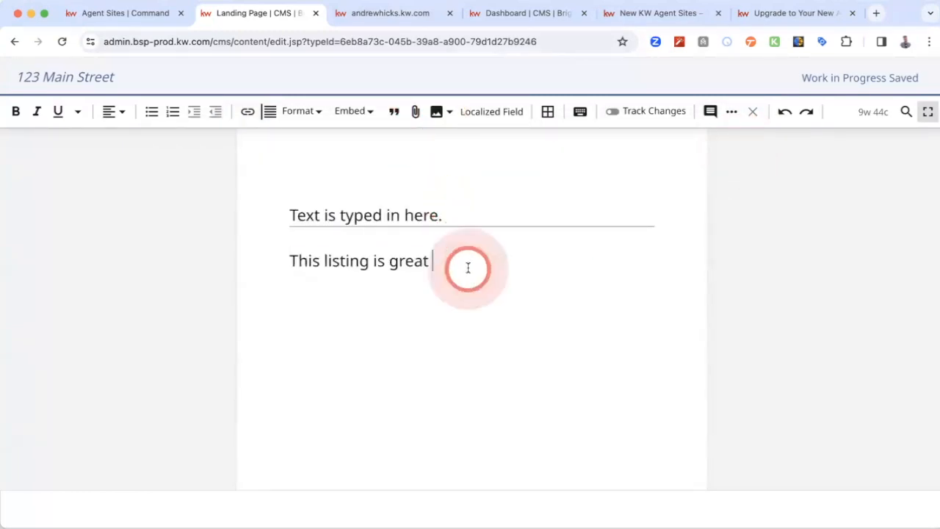
click(450, 117)
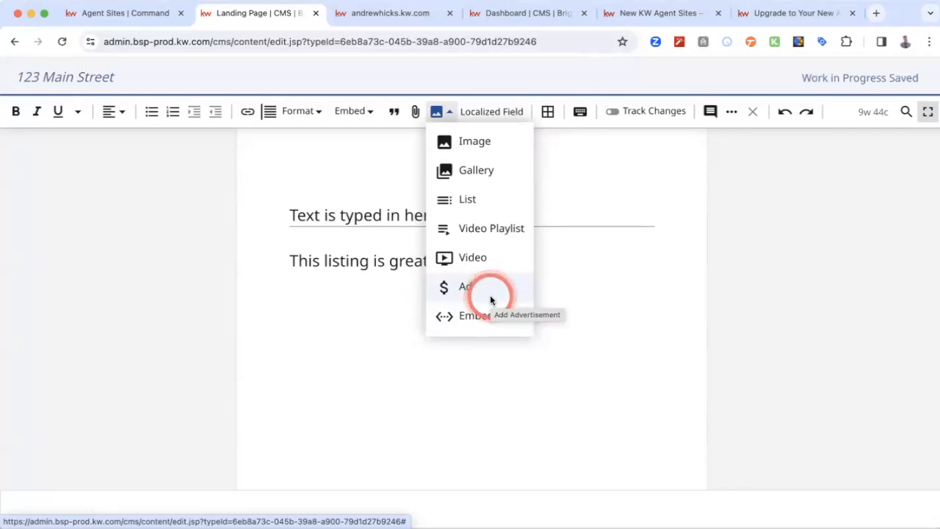
click(485, 140)
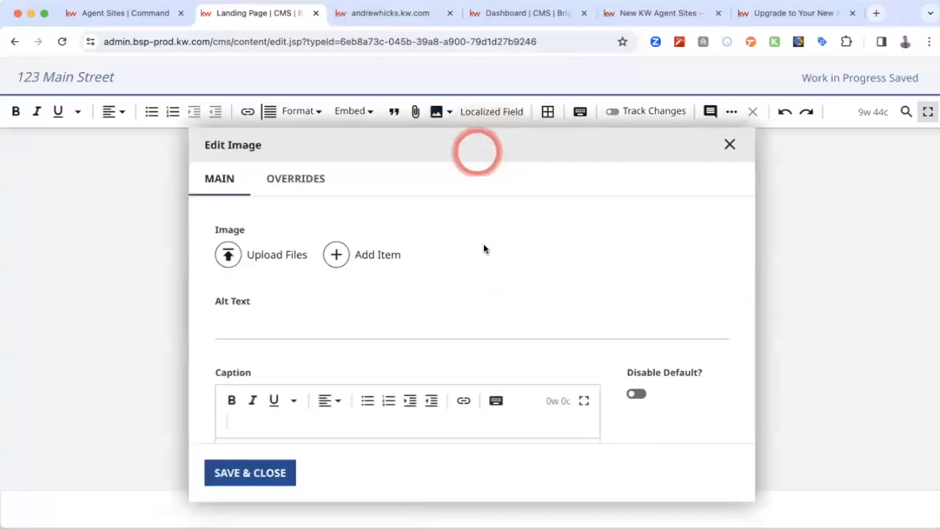
scroll(491, 312, down, 1)
click(335, 216)
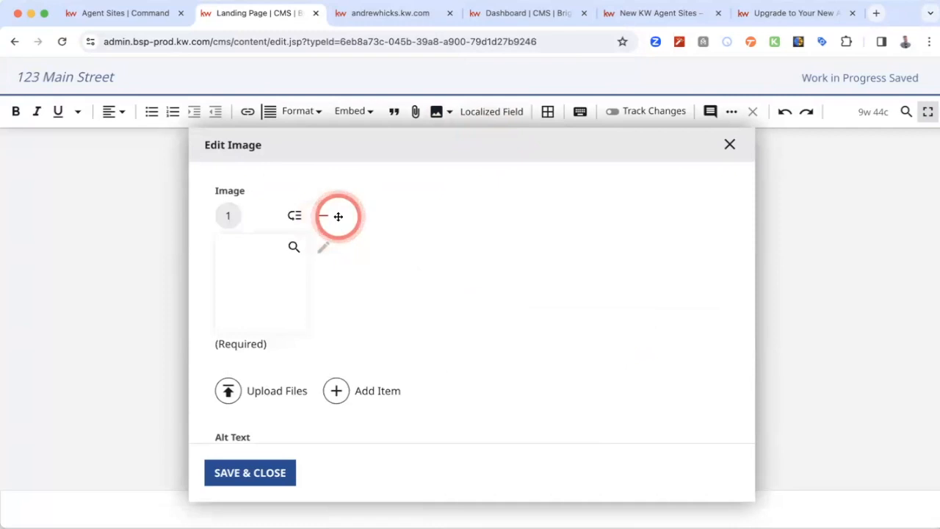
click(294, 246)
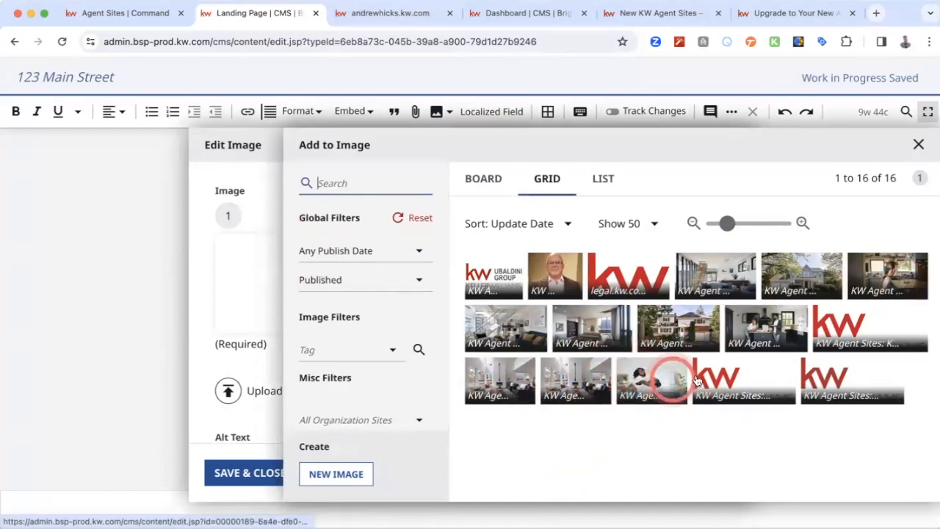
click(576, 369)
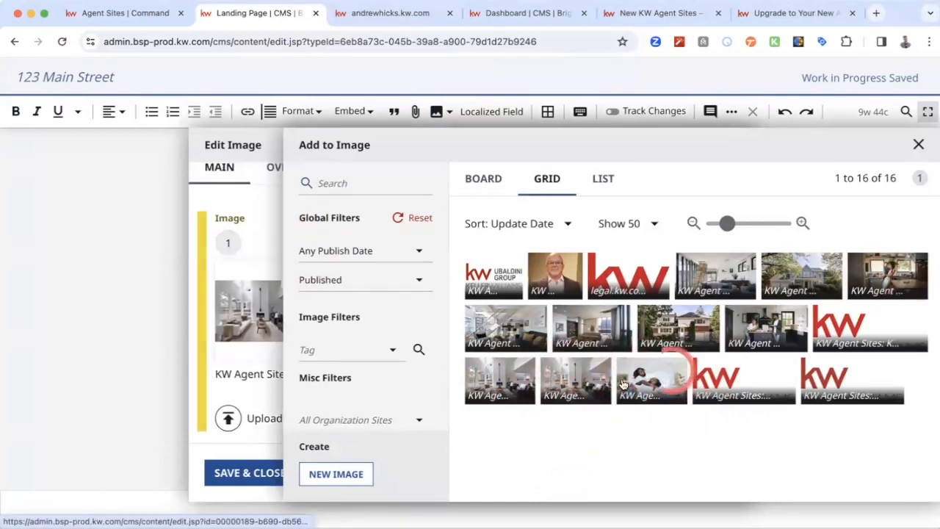
click(918, 145)
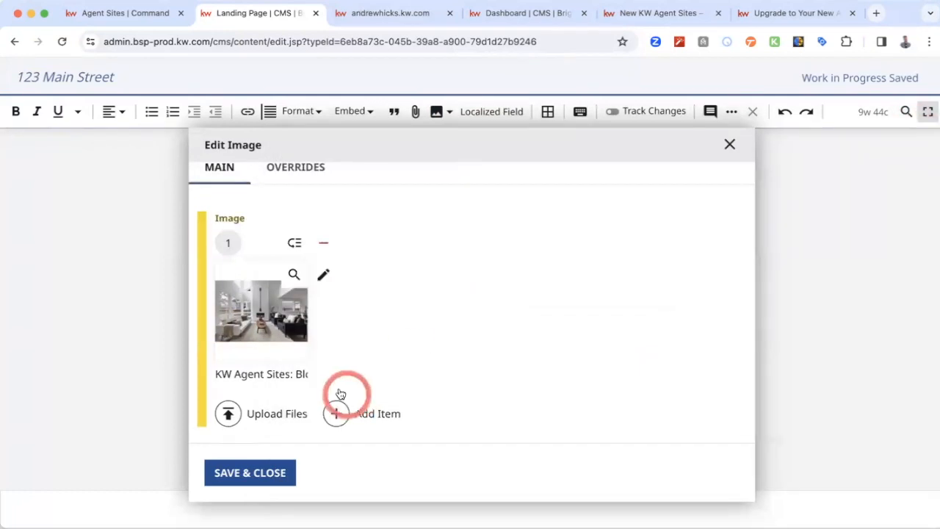
- Review the image's alt text, caption, credit and Image Enhancement Styles preset, and save the image into the Rich Text field
scroll(376, 336, down, 3)
scroll(315, 336, down, 5)
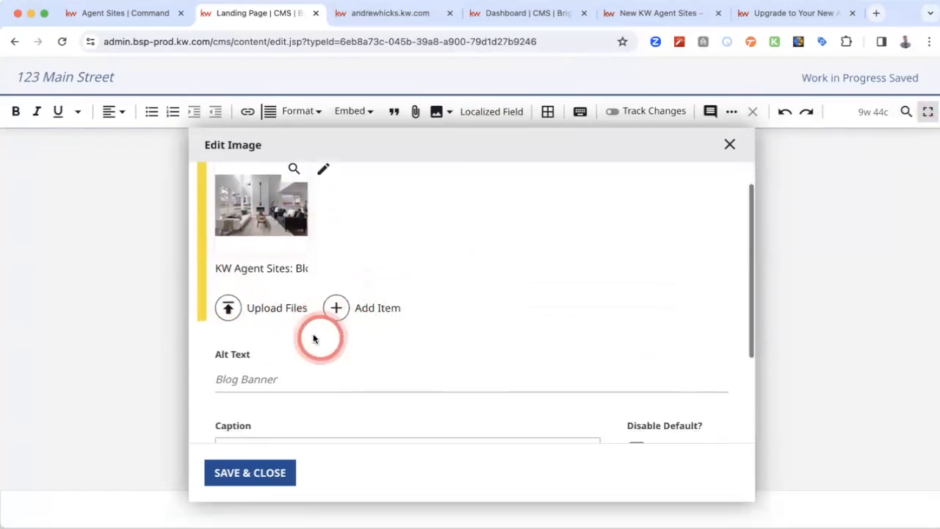
click(248, 220)
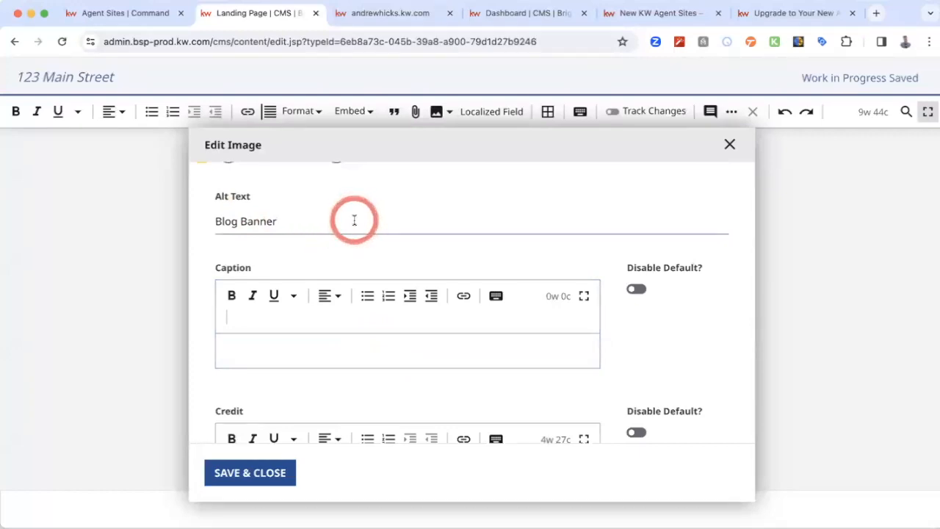
click(294, 224)
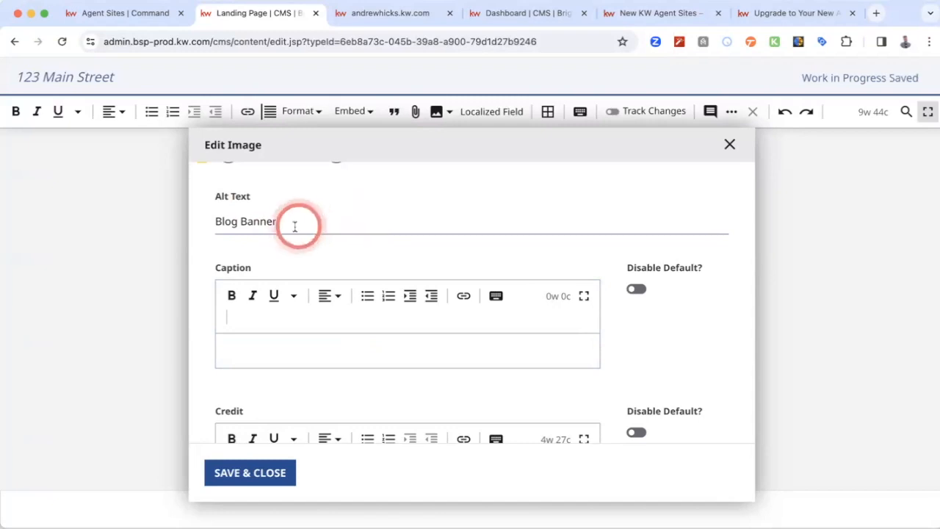
scroll(340, 225, down, 5)
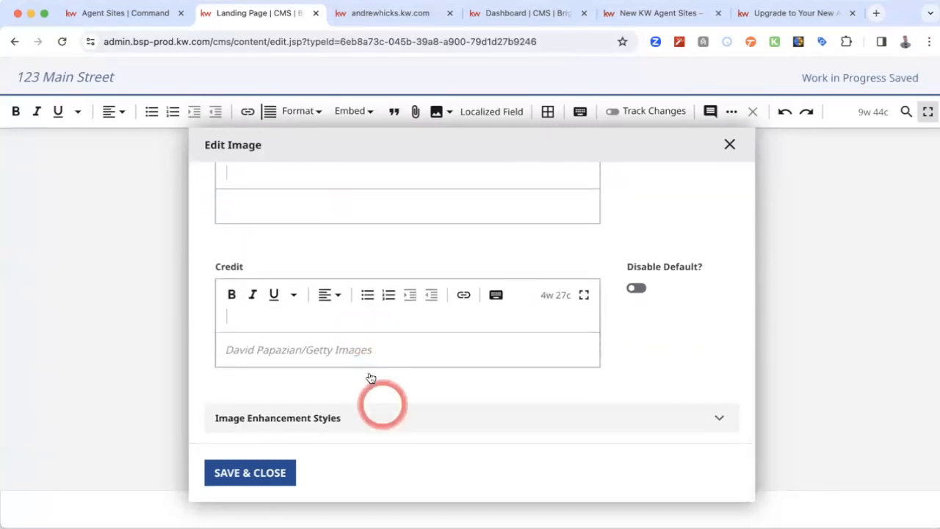
click(433, 418)
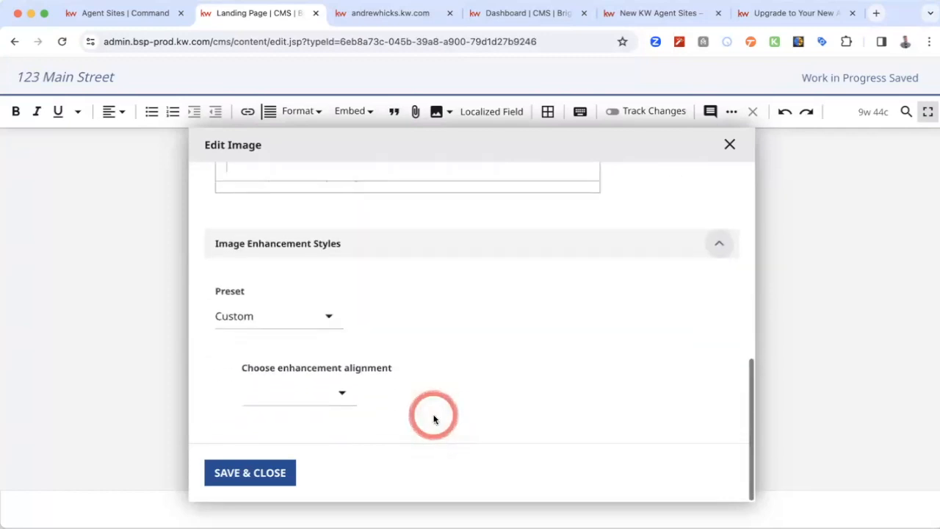
click(305, 316)
click(462, 323)
click(254, 471)
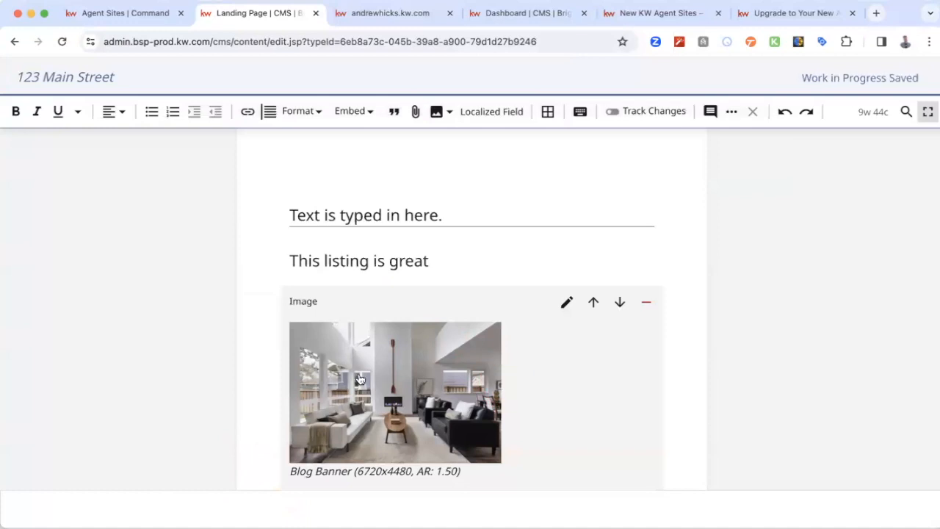
- Leave fullscreen editing of the Rich Text field and publish the landing page
scroll(269, 363, down, 2)
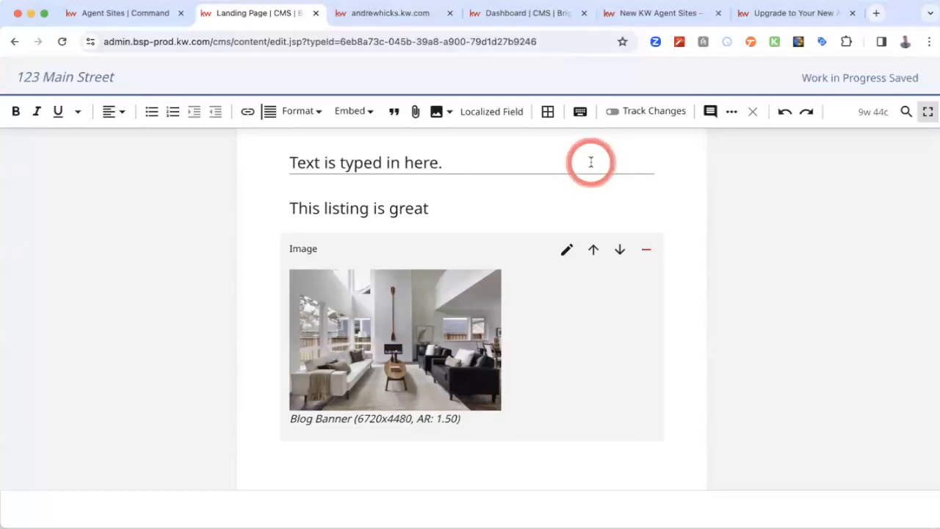
scroll(590, 162, up, 1)
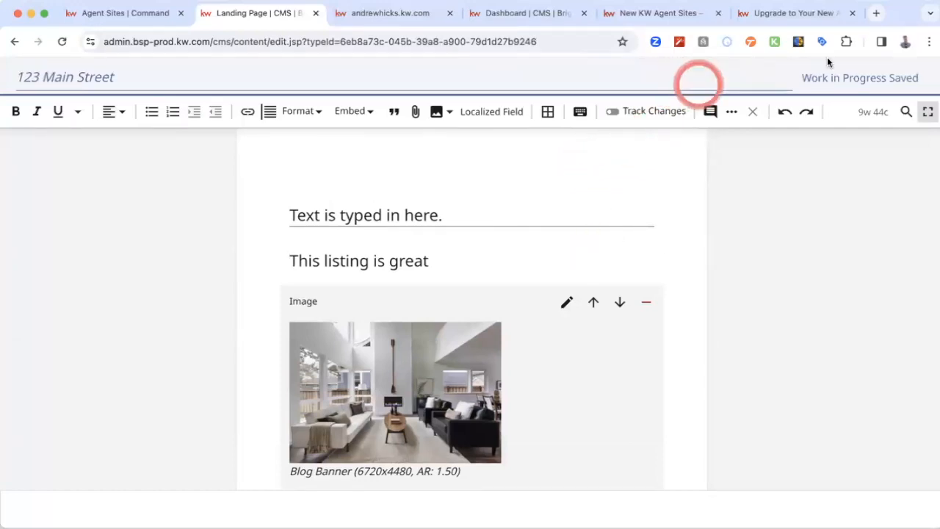
click(927, 114)
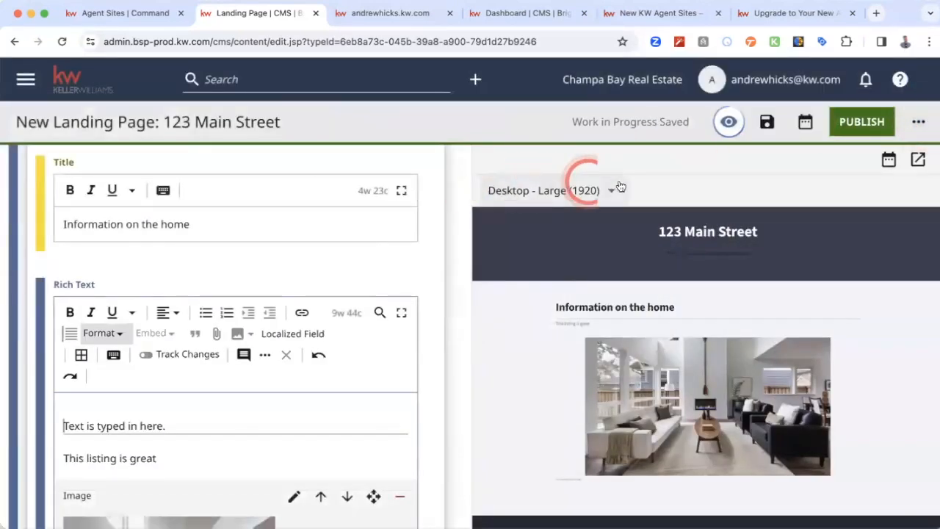
click(863, 124)
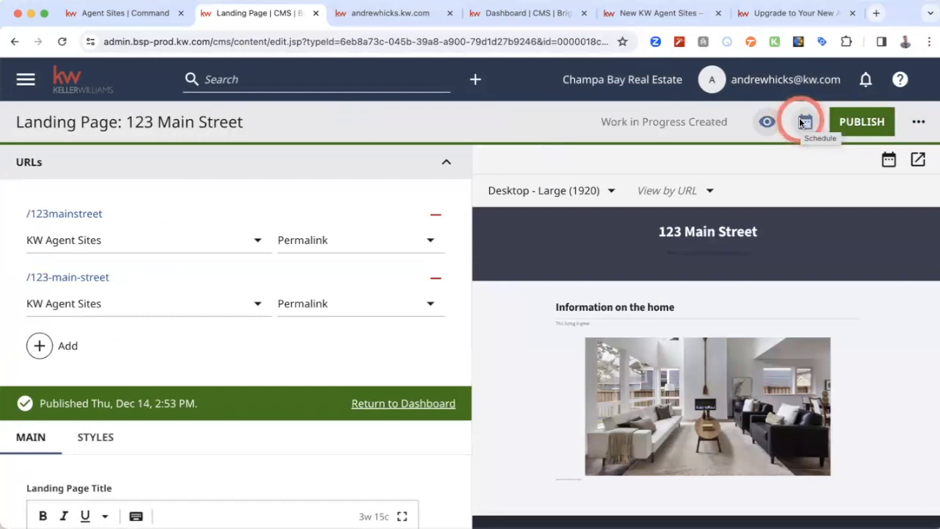
- Open the published landing page's unhyphenated permalink from its URLs section and look over the page it leads to
click(65, 213)
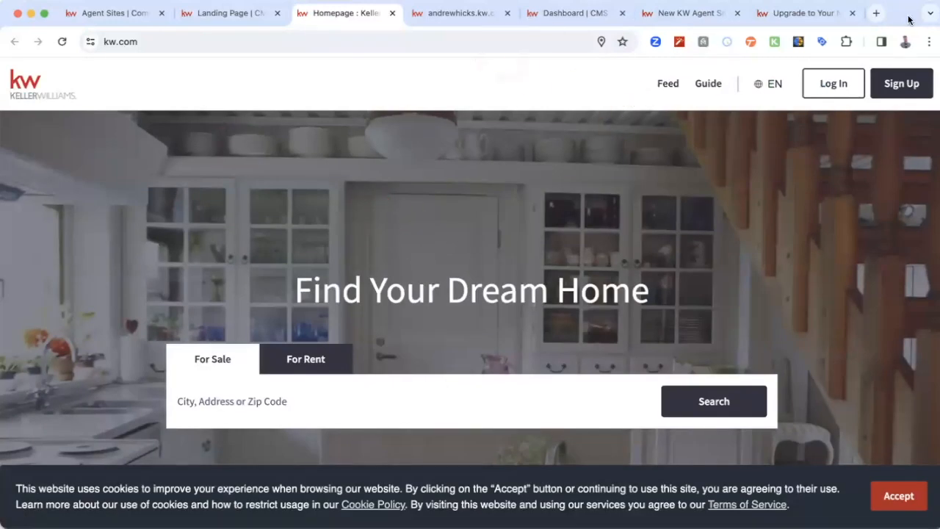
scroll(493, 342, down, 5)
scroll(493, 342, up, 5)
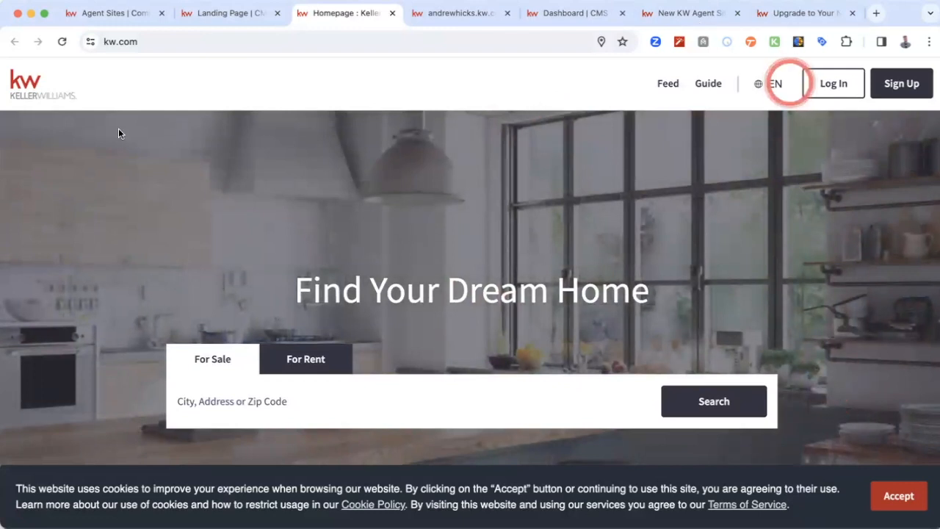
- Try to open the landing page on the live agent site by adding its unhyphenated path to the site address
click(468, 15)
click(314, 42)
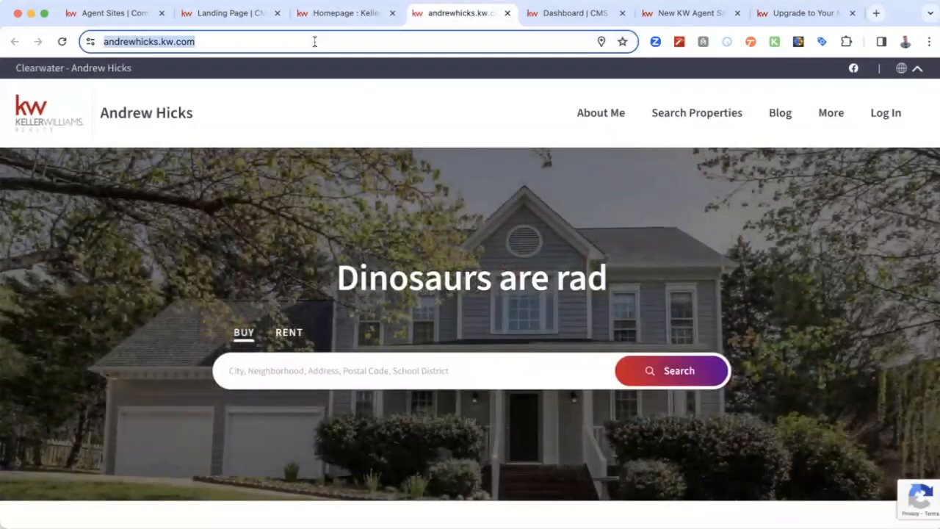
click(331, 39)
text(123ma)
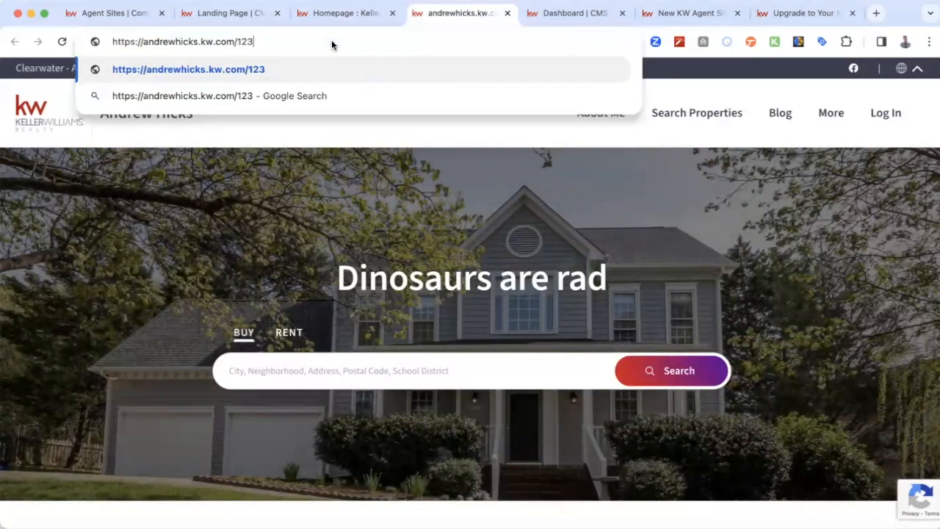
text(instreet)
key(Return)
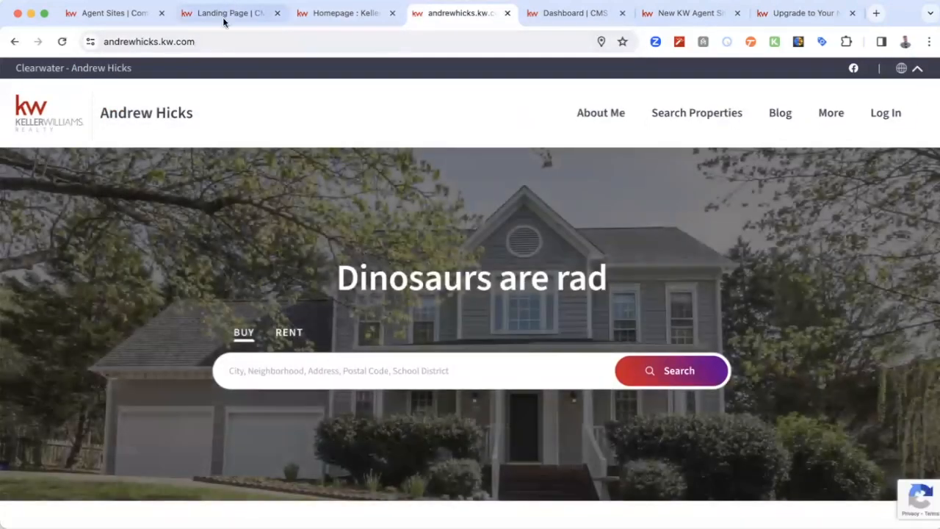
- Remove the hyphenated permalink from the landing page's URLs in the CMS and publish the page again
click(235, 15)
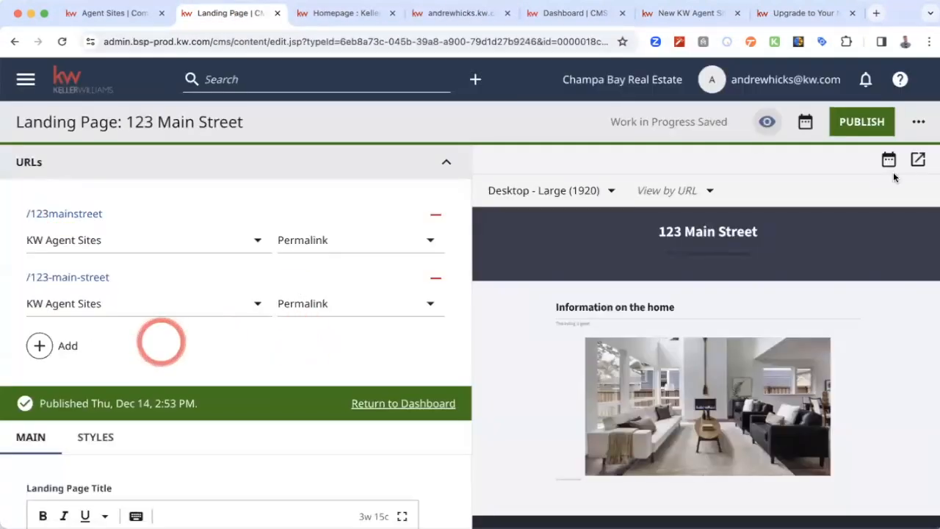
click(861, 123)
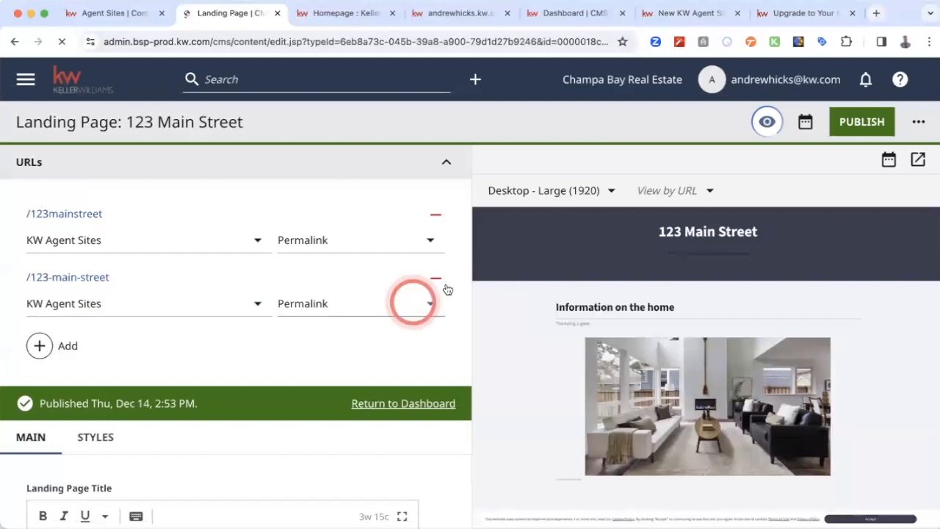
click(435, 279)
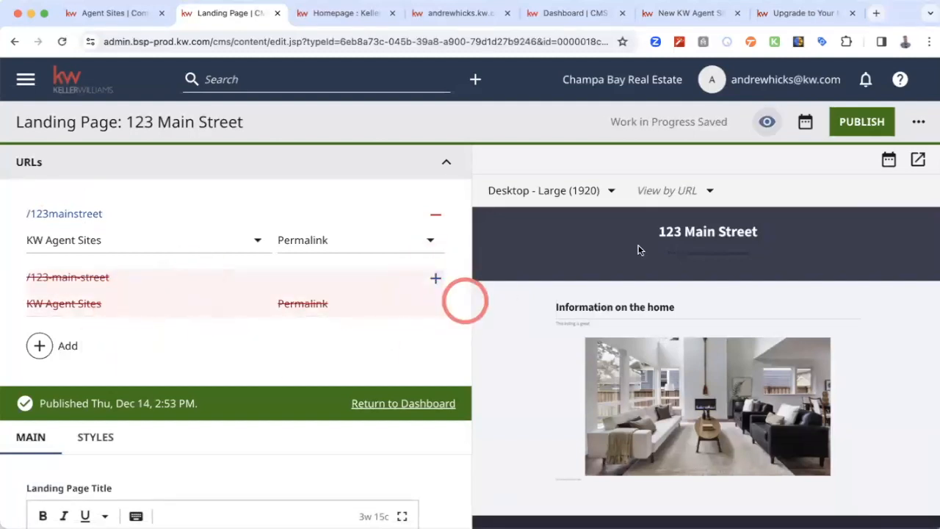
click(861, 122)
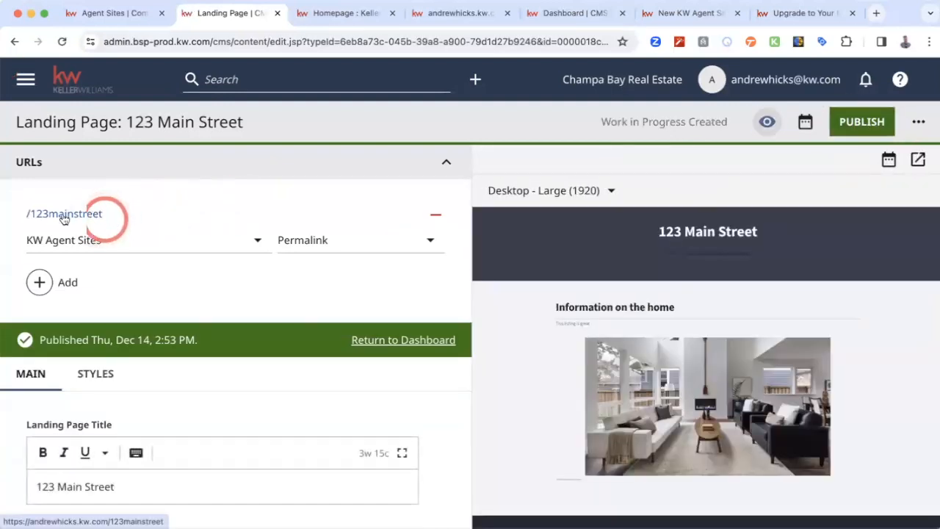
- Open the landing page's shared preview in a new tab, accept the cookie notice and examine the page down to its footer
click(919, 160)
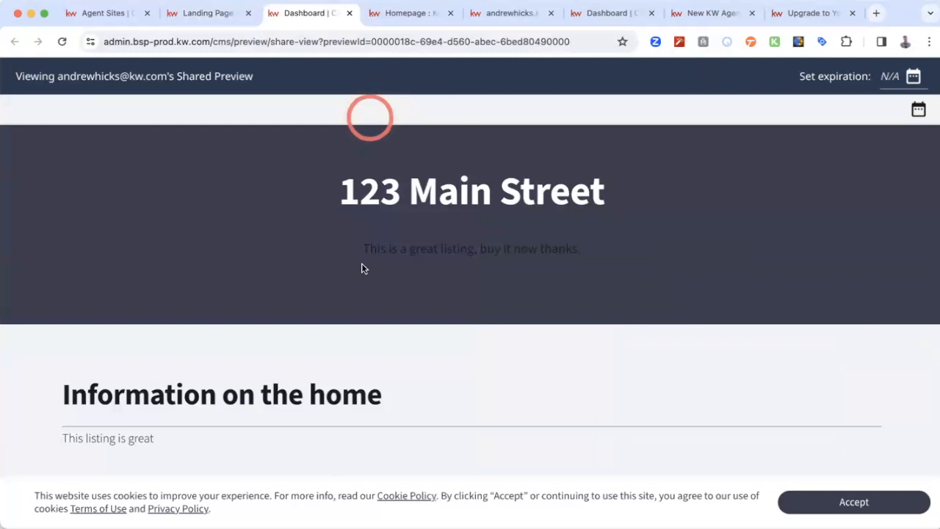
scroll(473, 336, down, 3)
click(873, 505)
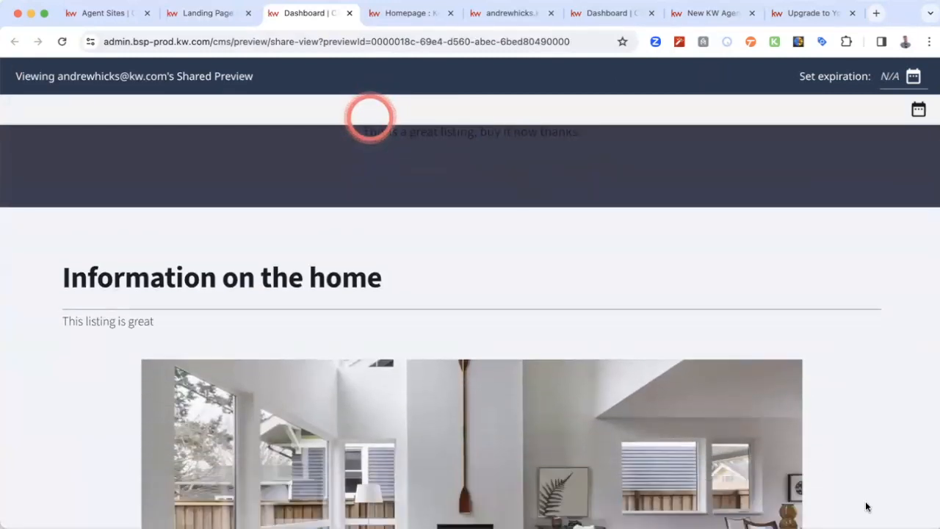
scroll(551, 410, down, 1)
scroll(550, 409, down, 3)
scroll(589, 312, down, 2)
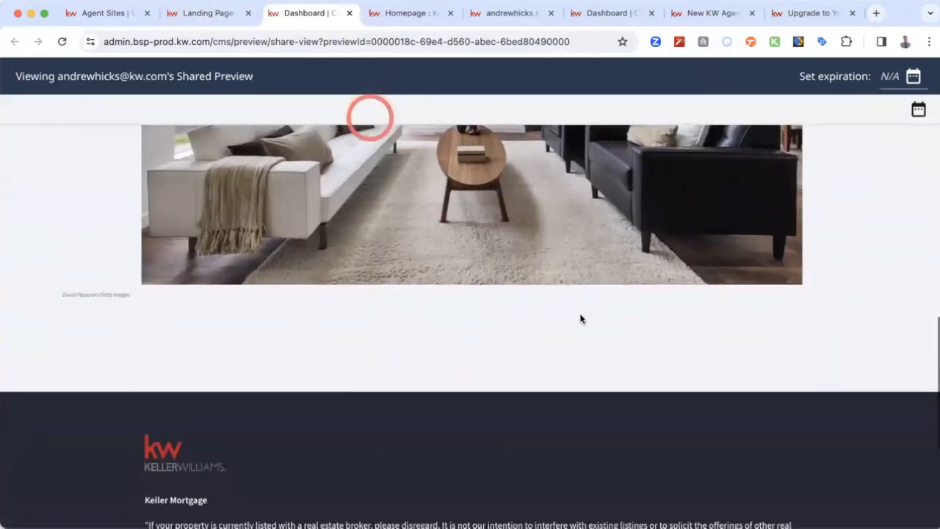
scroll(455, 359, up, 5)
scroll(443, 279, up, 2)
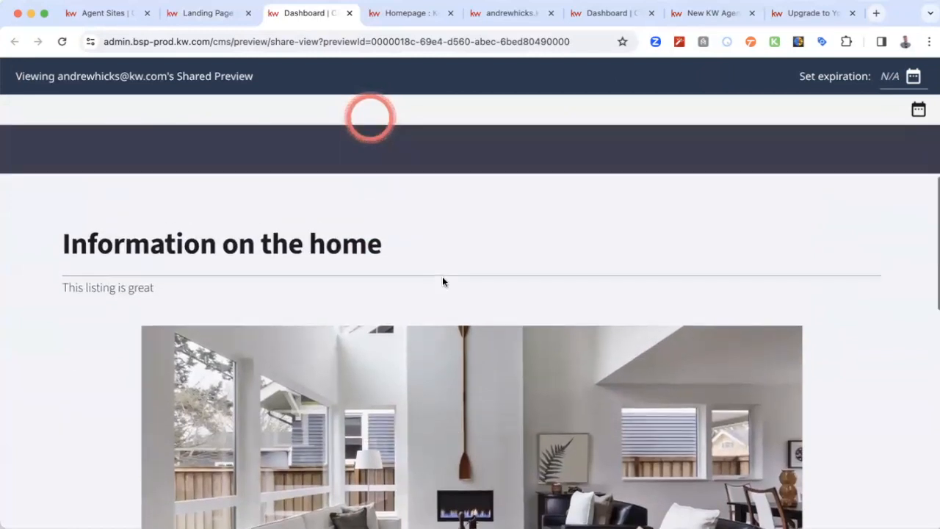
scroll(441, 334, down, 2)
scroll(441, 334, up, 2)
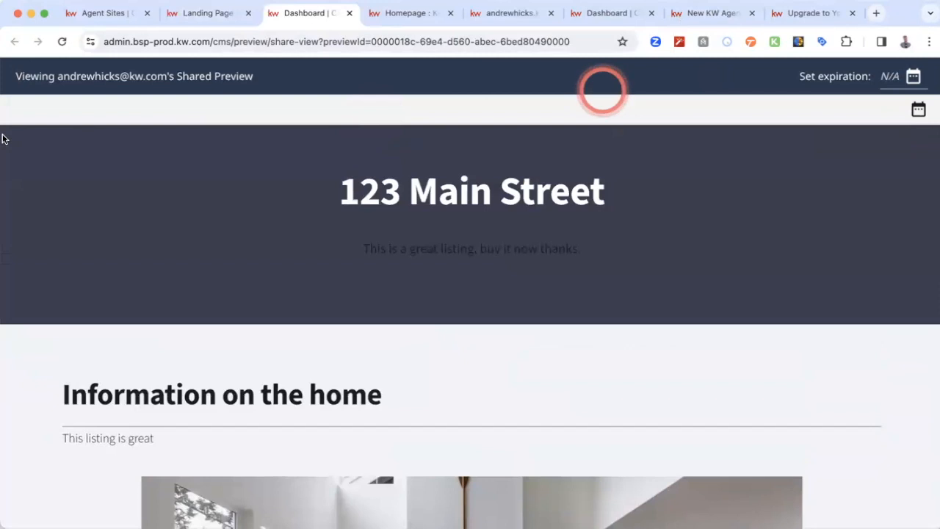
- Go back to the landing page editor and return to the CMS dashboard
click(192, 20)
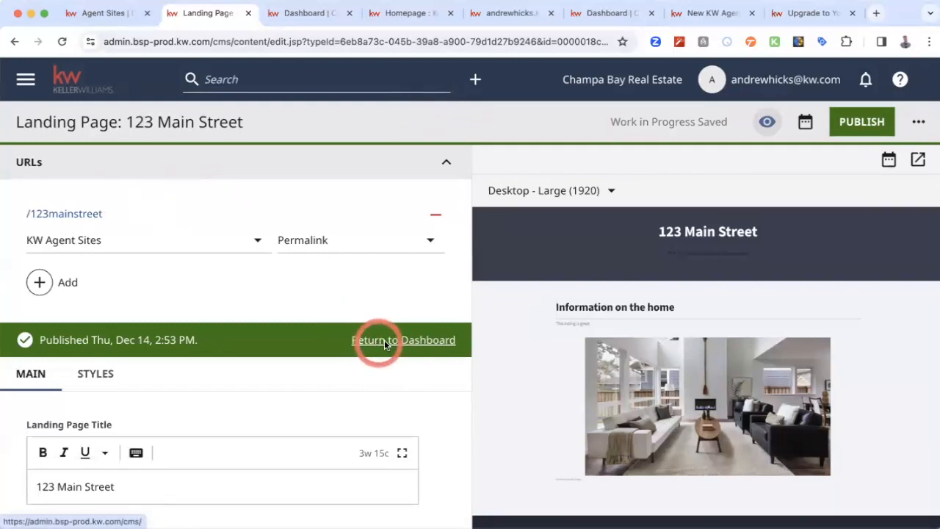
click(409, 340)
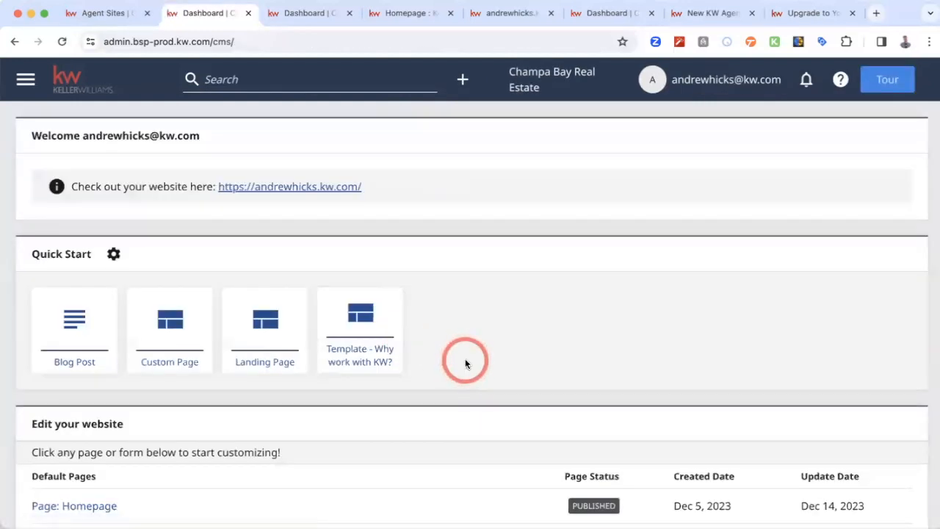